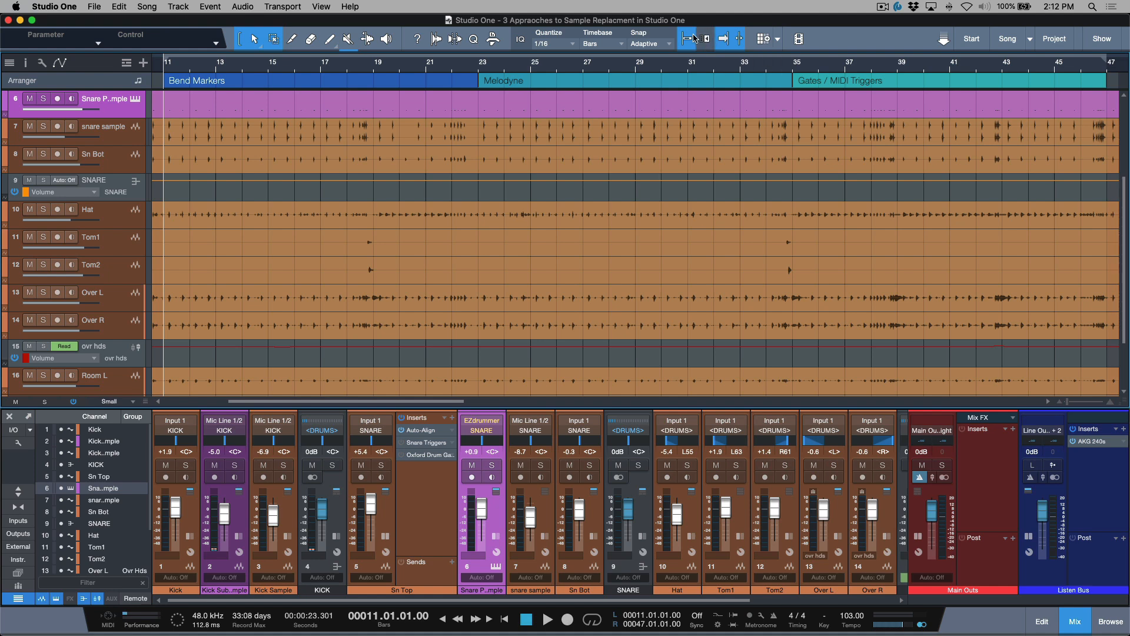
Add a new audio track directly below the Kick track and make it taller.
key("z")
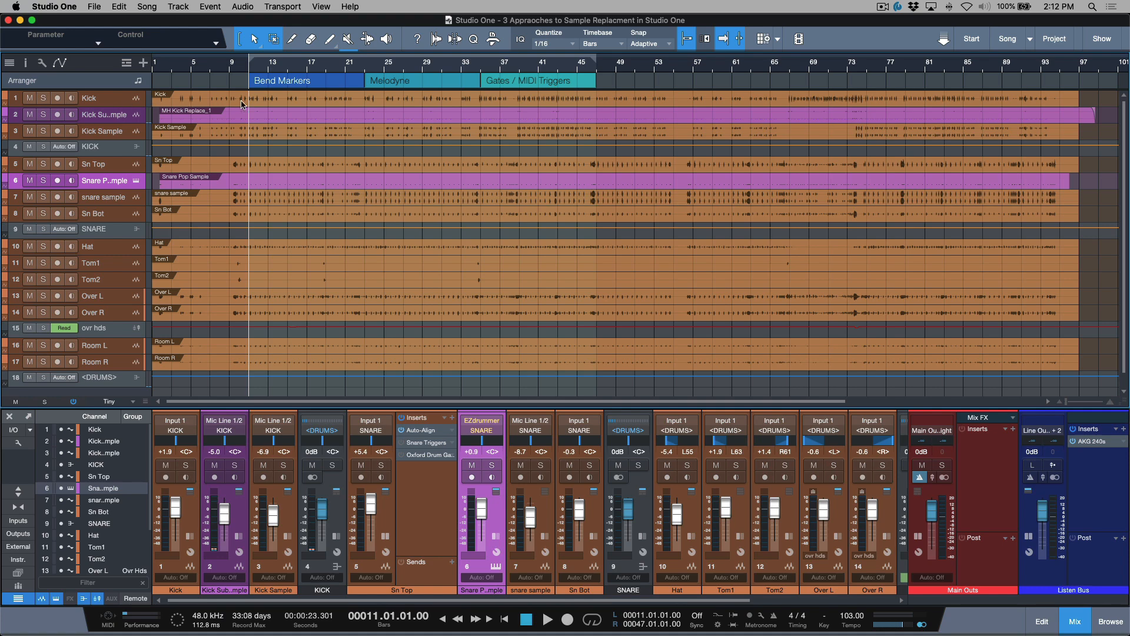
left_click_drag(234, 93, 382, 121)
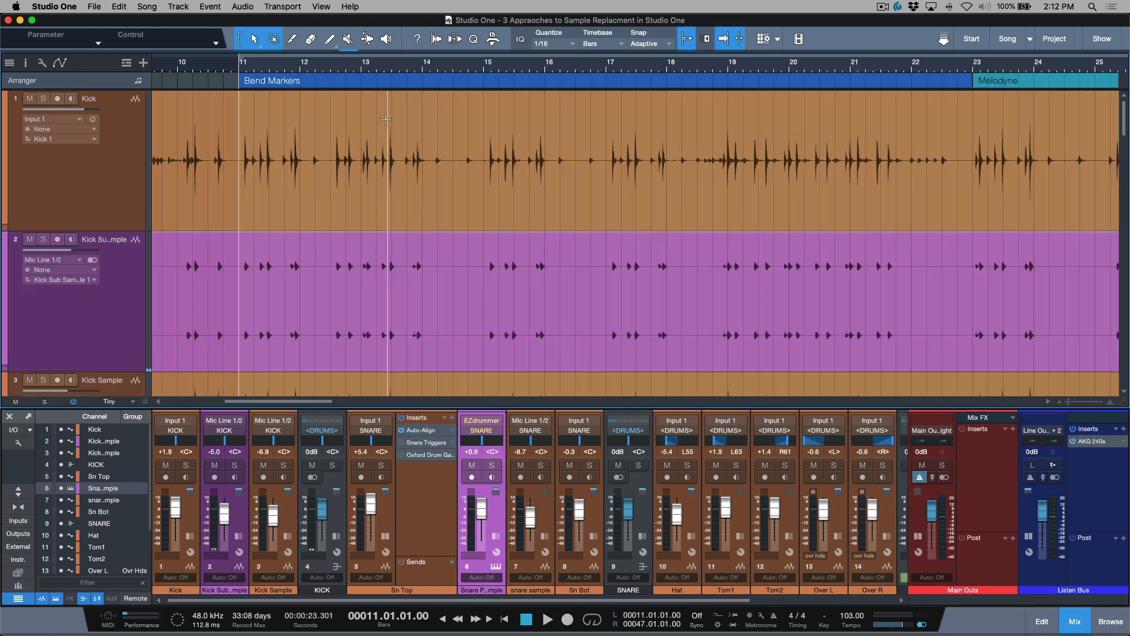
left_click(98, 182)
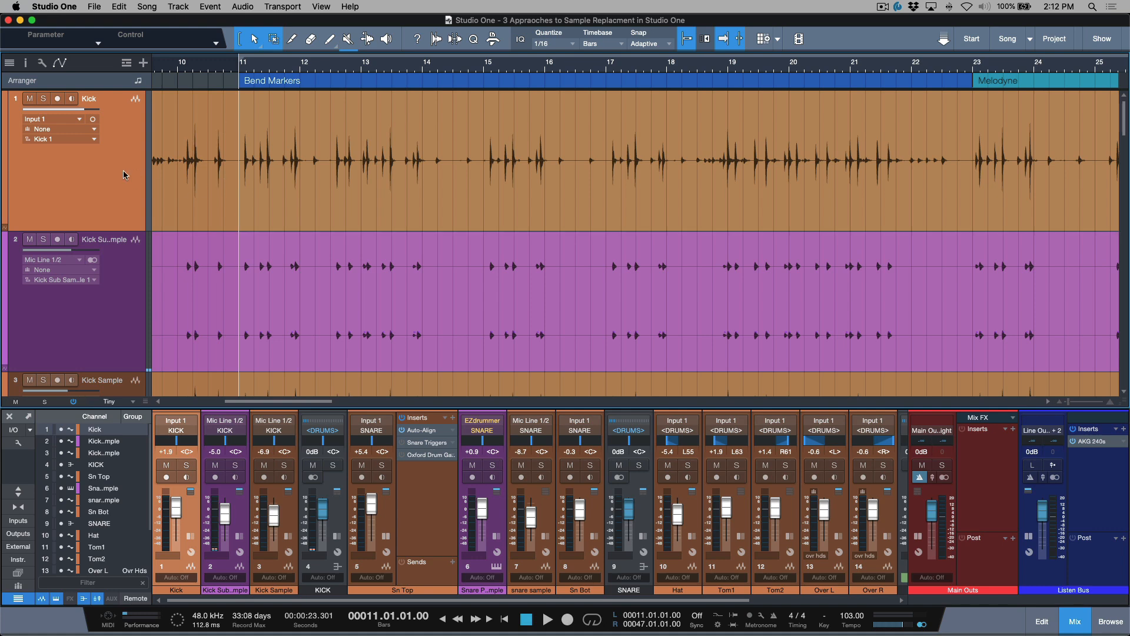
key("t")
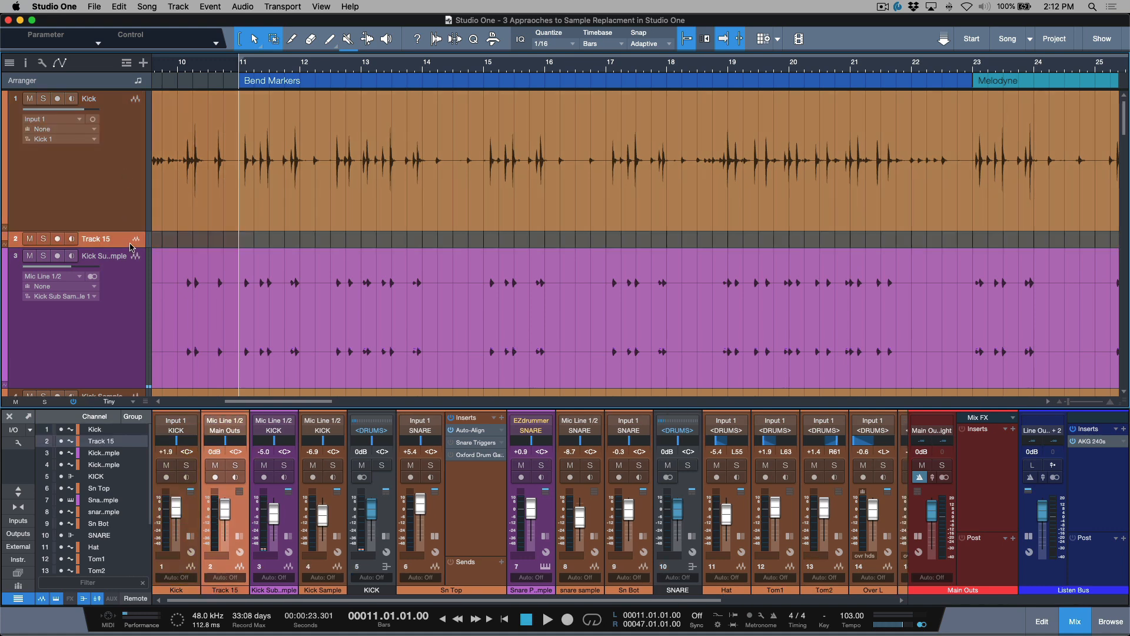
left_click_drag(131, 247, 131, 272)
Copy a single hit from the kick sub sample track at bar 11 and paste it onto Track 15 at the Kick's first transient in that bar.
left_click_drag(242, 313, 252, 316)
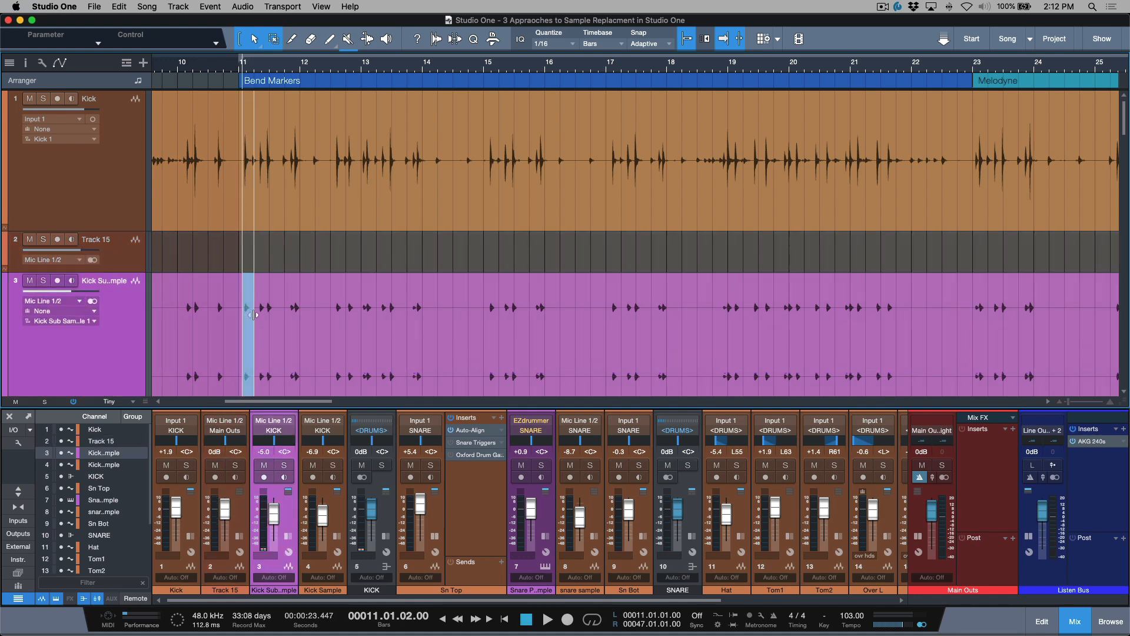
left_click(131, 183)
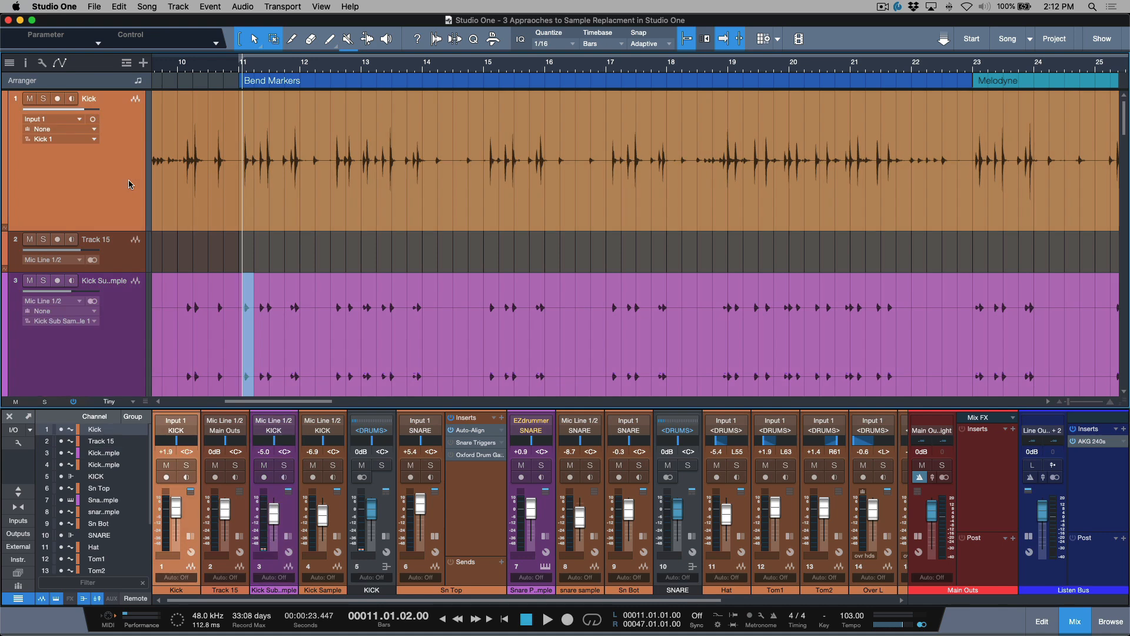
left_click(235, 120)
key("space")
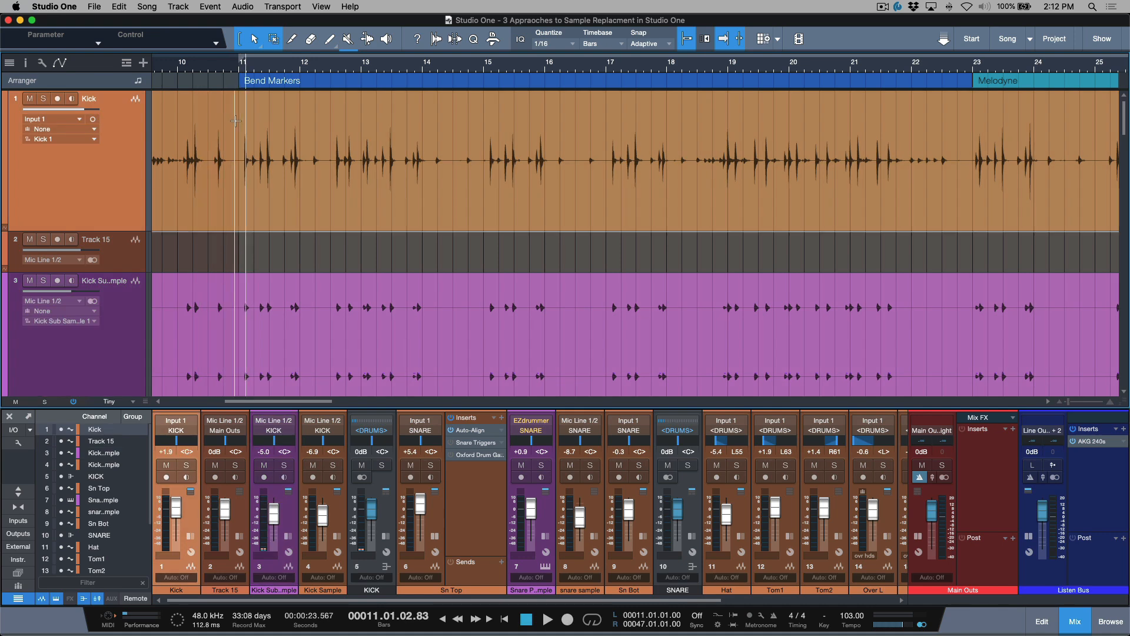
key("Down")
key("ctrl+v")
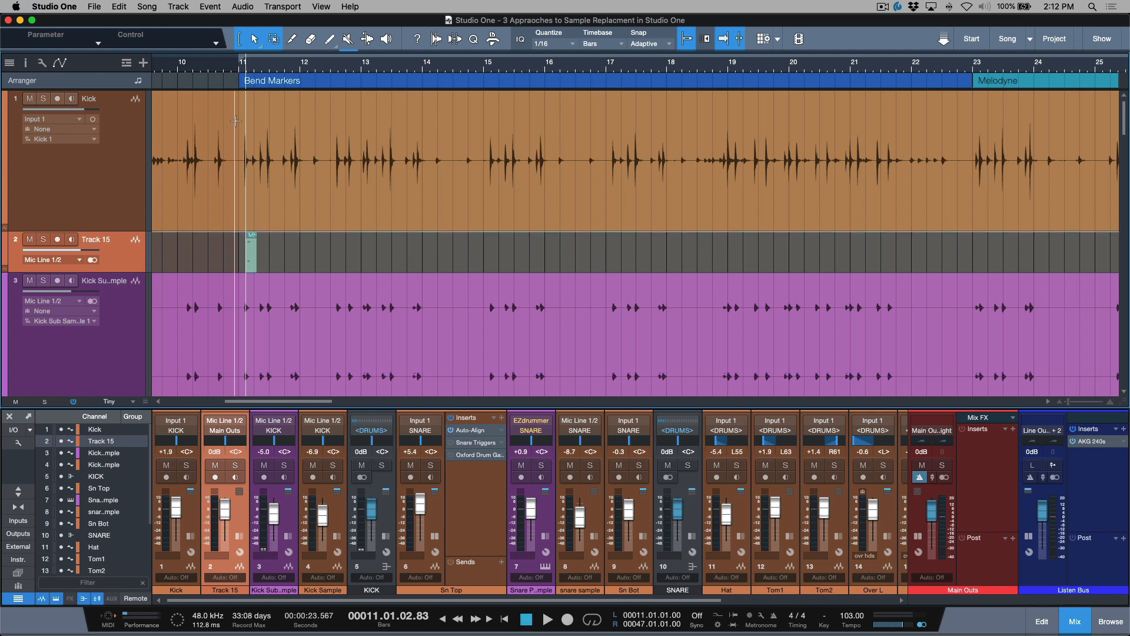
Paste the copied kick sample onto Track 15 at the next two Kick transients in bar 11.
left_click(236, 121)
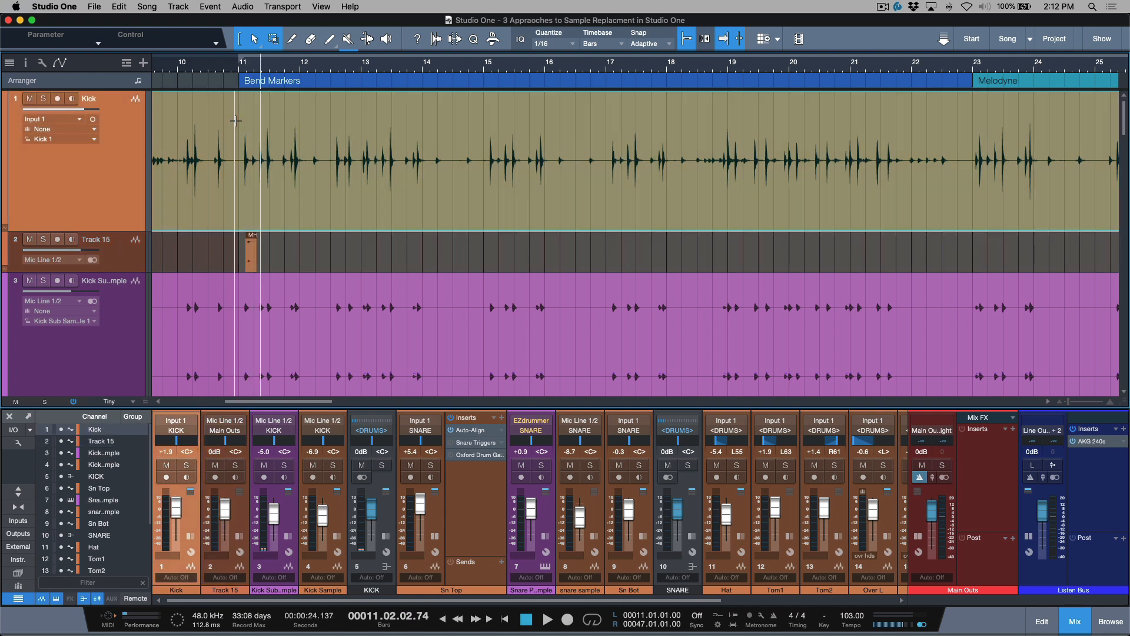
key("Down")
key("super+v")
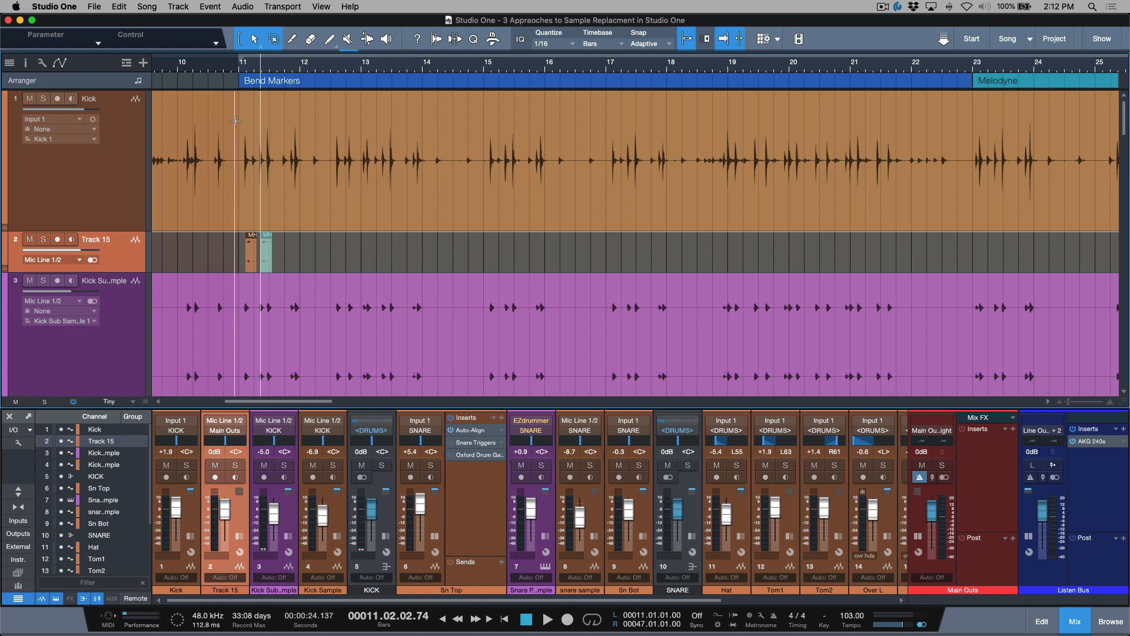
key("Up")
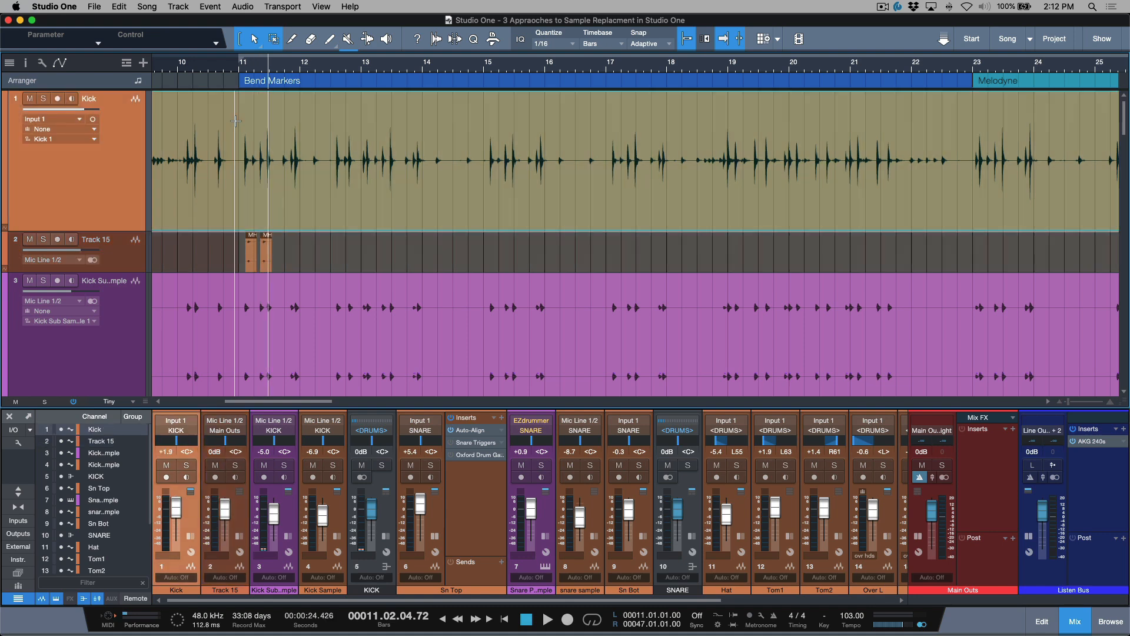
key("Down")
key("super+v")
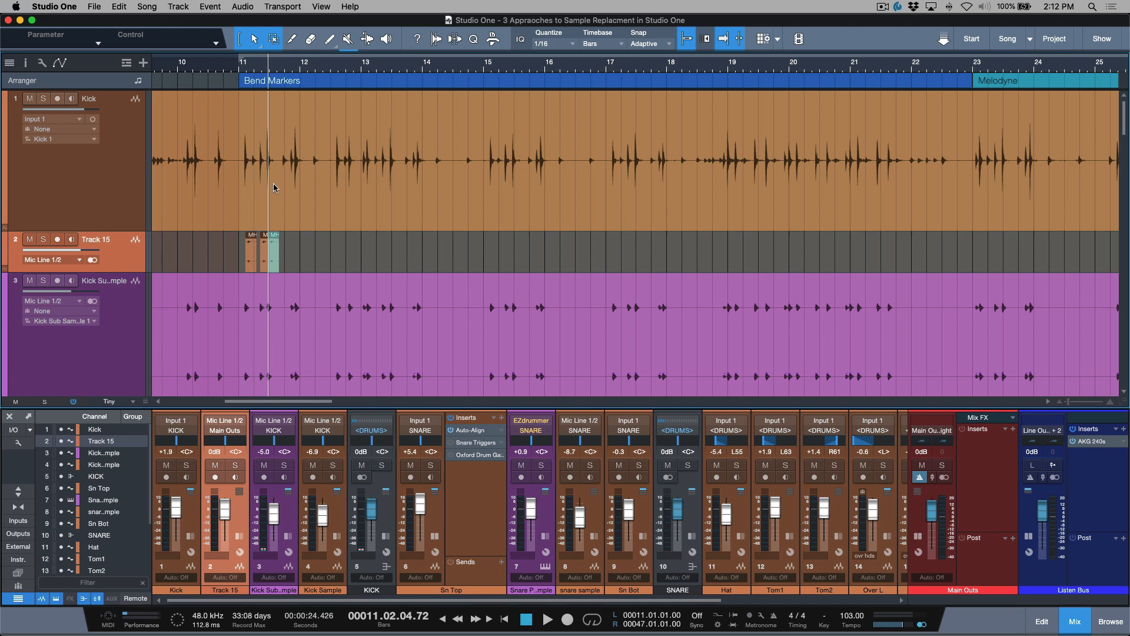
Select the three pasted events on Track 15 and slip their audio so each kick sample begins at its event's start.
left_click_drag(235, 191, 287, 258)
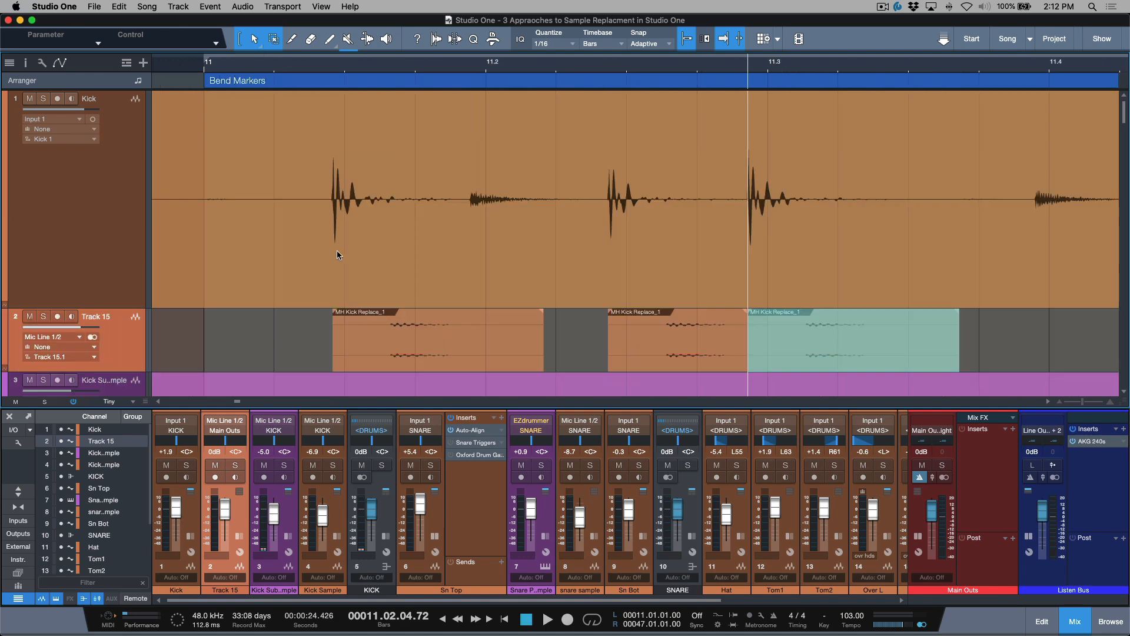
left_click_drag(1010, 360, 381, 362)
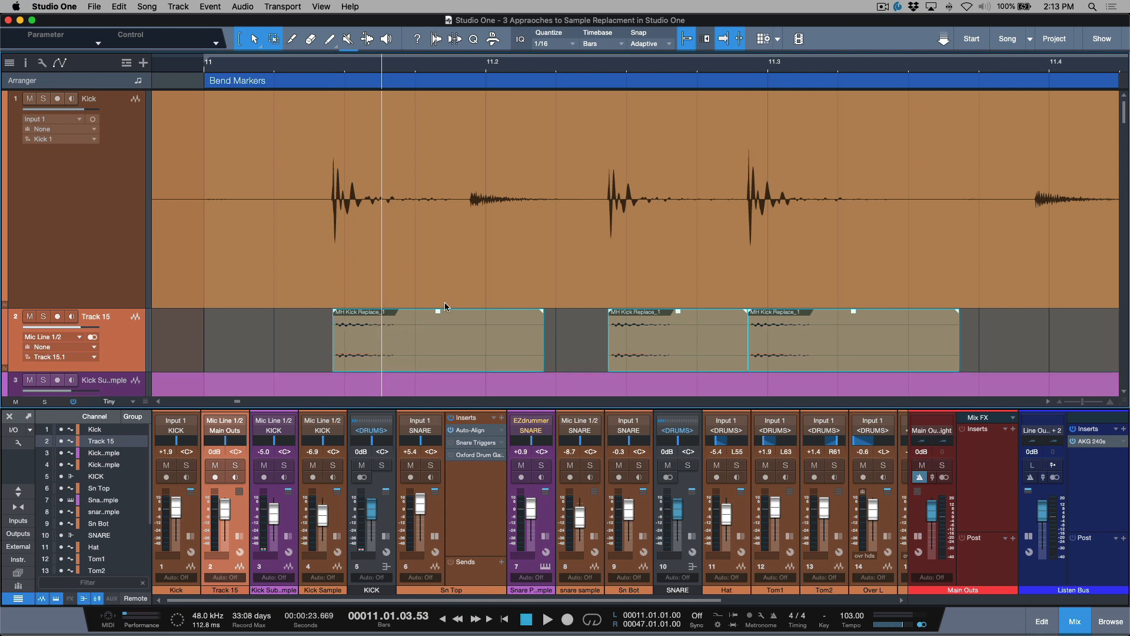
left_click(572, 362)
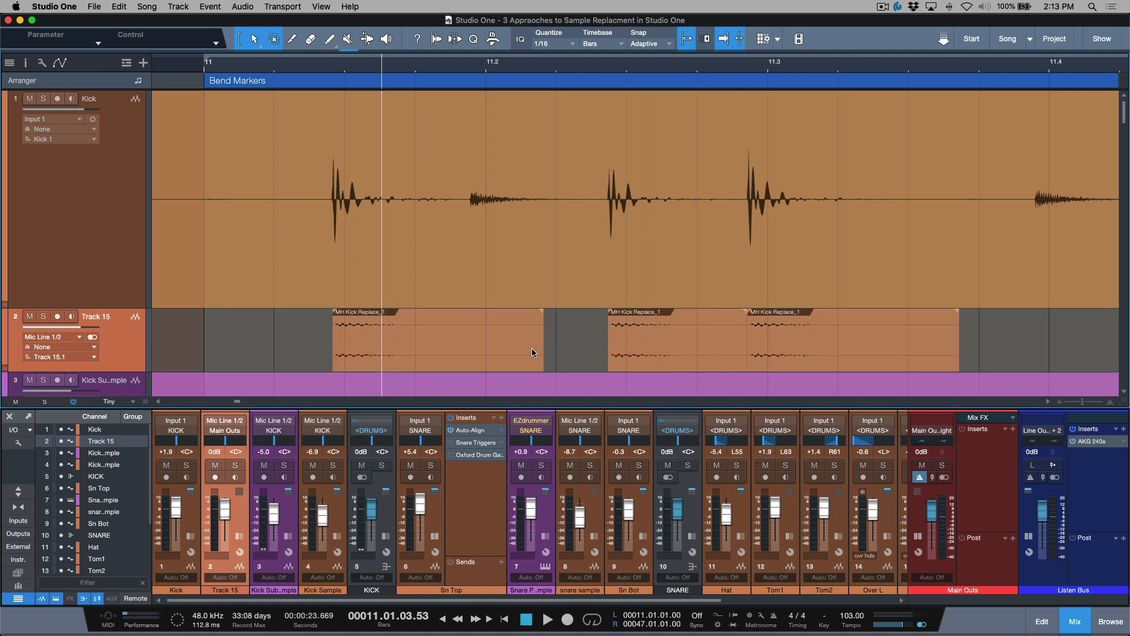
Slightly lower the volume of the second pasted kick event on Track 15.
left_click(427, 355)
left_click(663, 345)
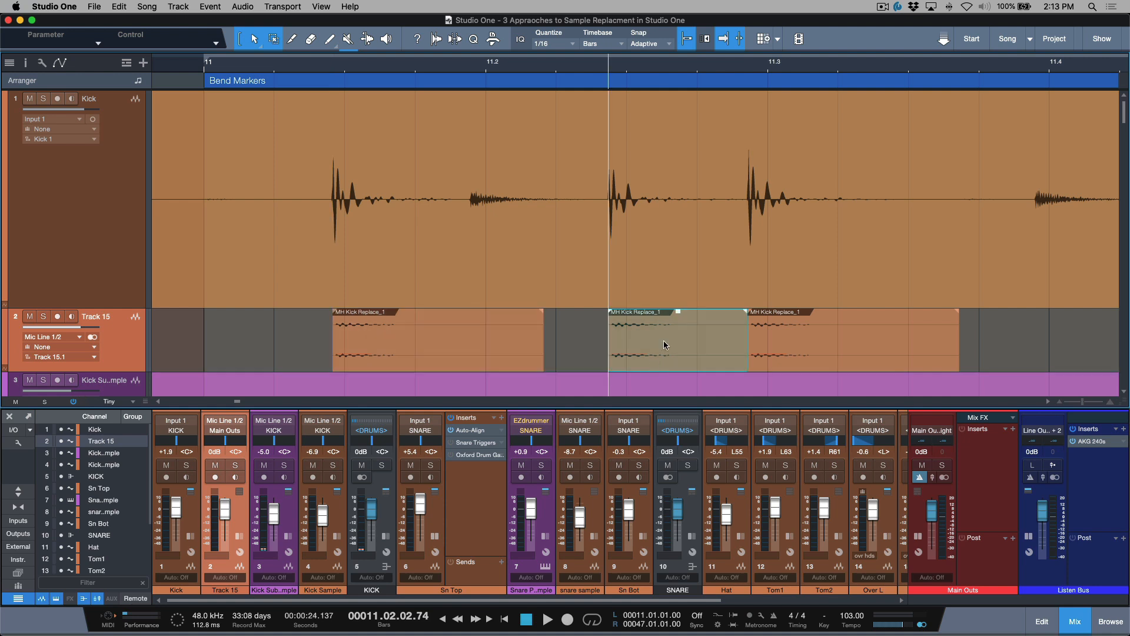
left_click_drag(678, 311, 681, 317)
key("w")
key("w")
key("w")
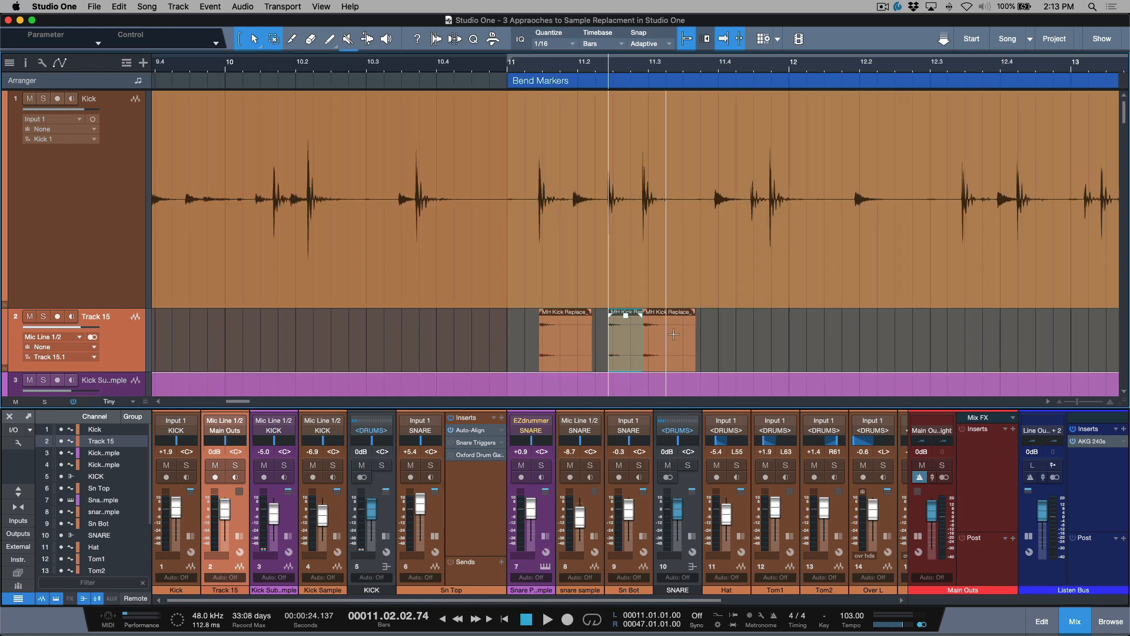
Delete Track 15 together with its pasted kick samples.
left_click_drag(705, 353, 505, 359)
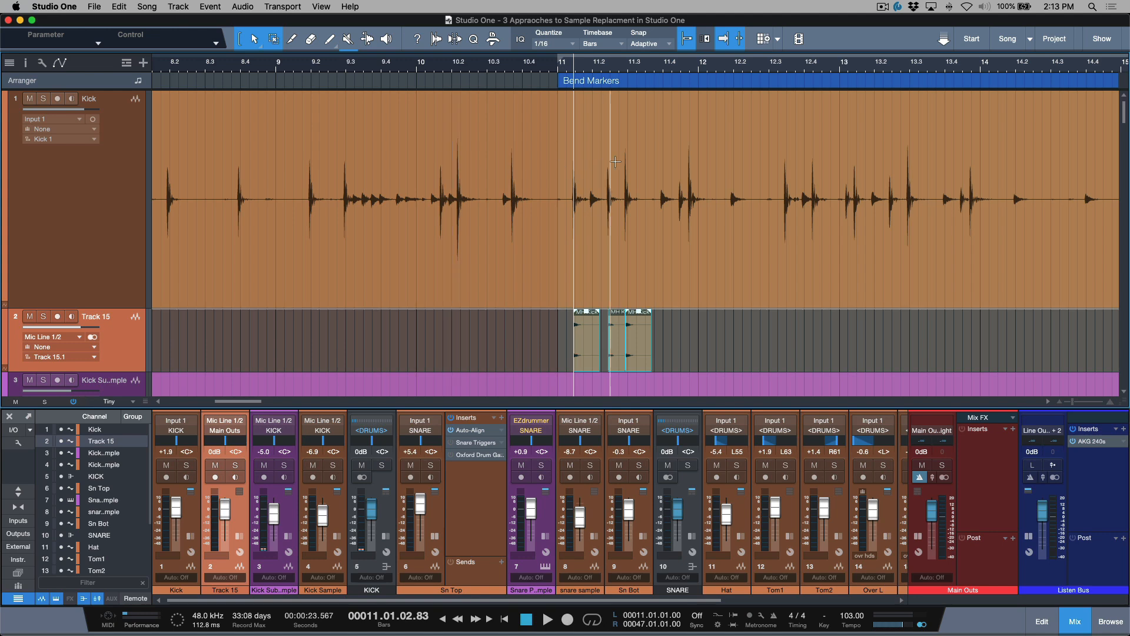
left_click(130, 218)
left_click(118, 340)
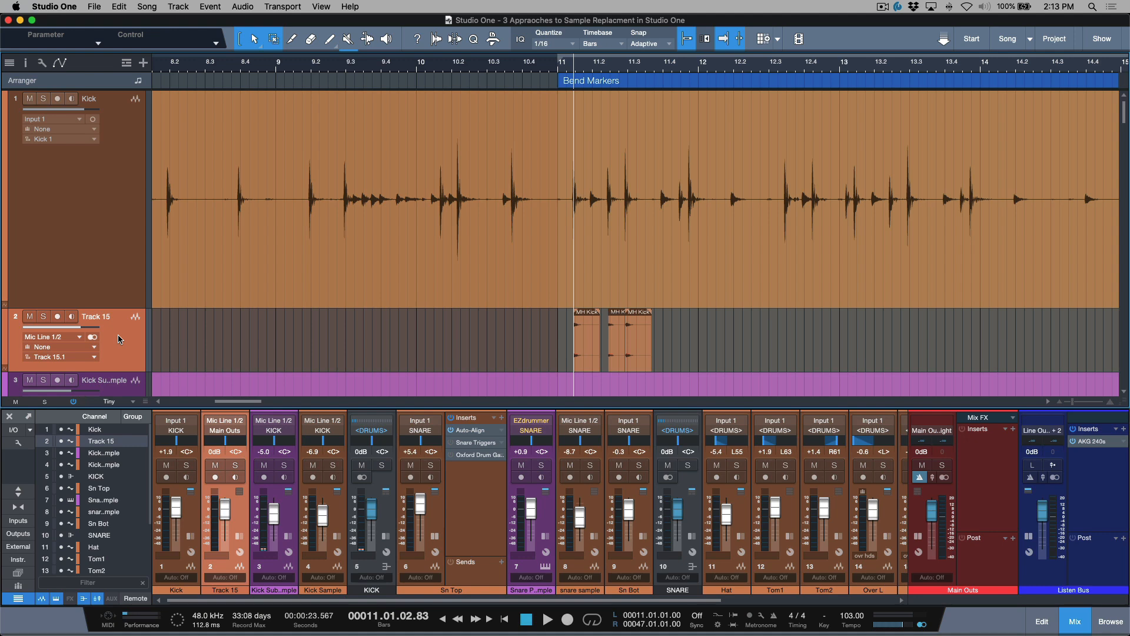
key("Delete")
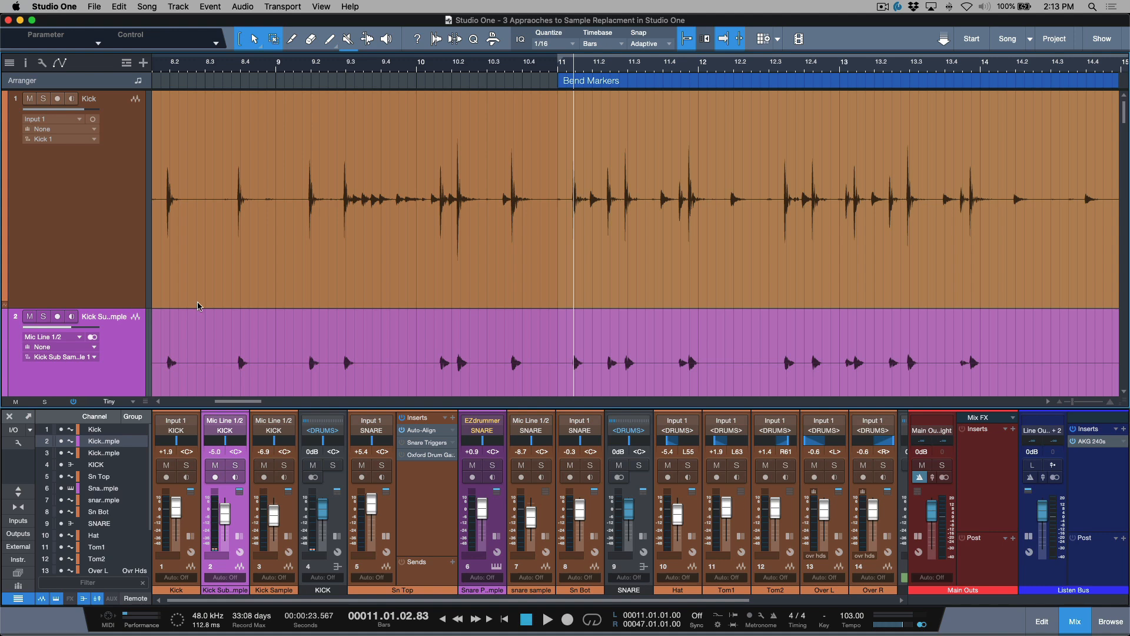
Split the Kick event at bars 11, 23 and 35 to match the Bend Markers, Melodyne and Gates / MIDI Triggers sections.
key("z")
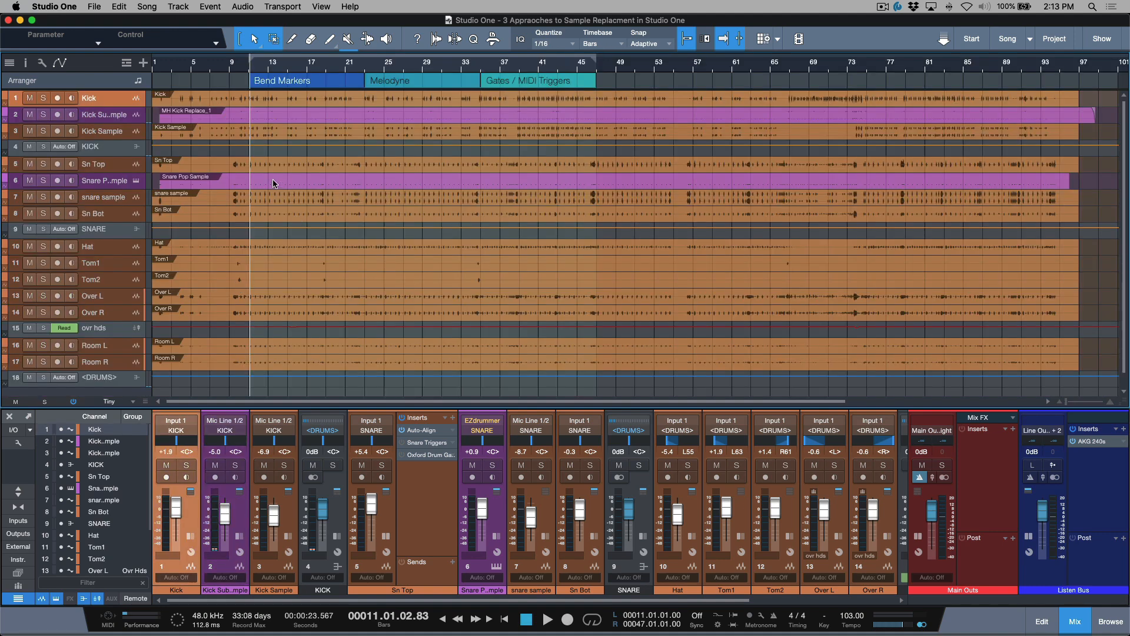
key("shift+e")
key("shift+e")
key("shift+e")
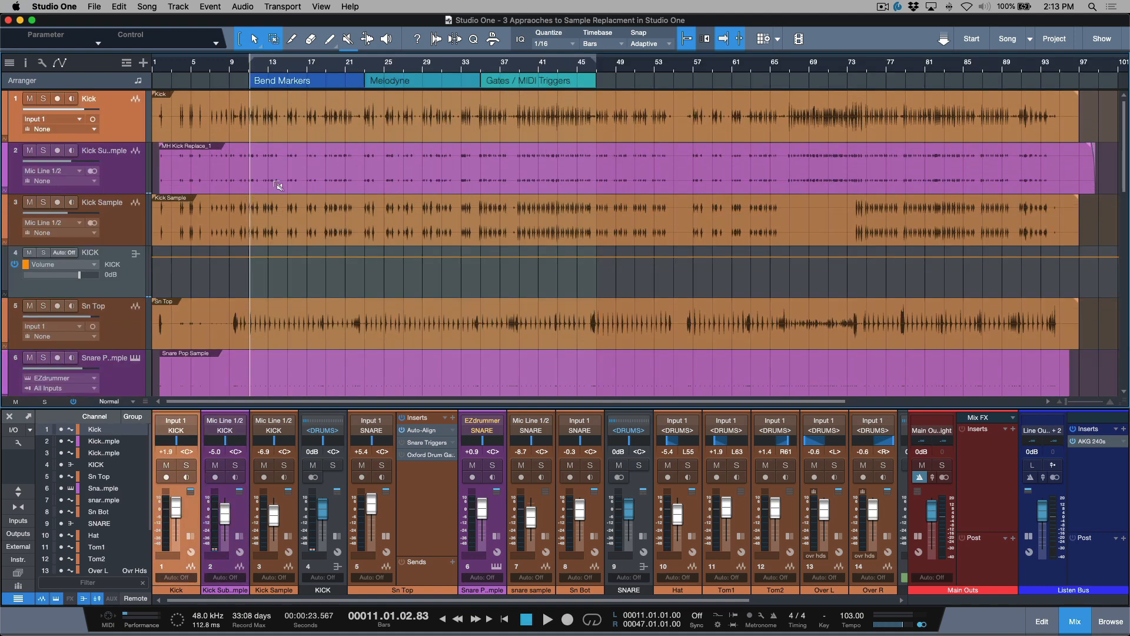
left_click_drag(249, 107, 362, 111)
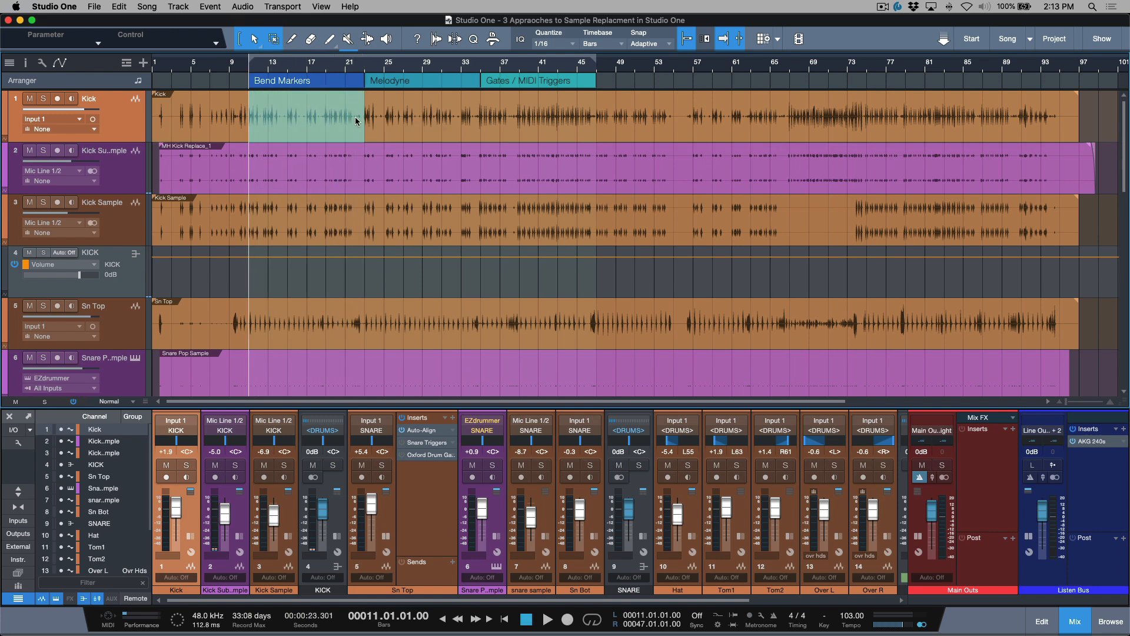
double_click(355, 119)
double_click(481, 111)
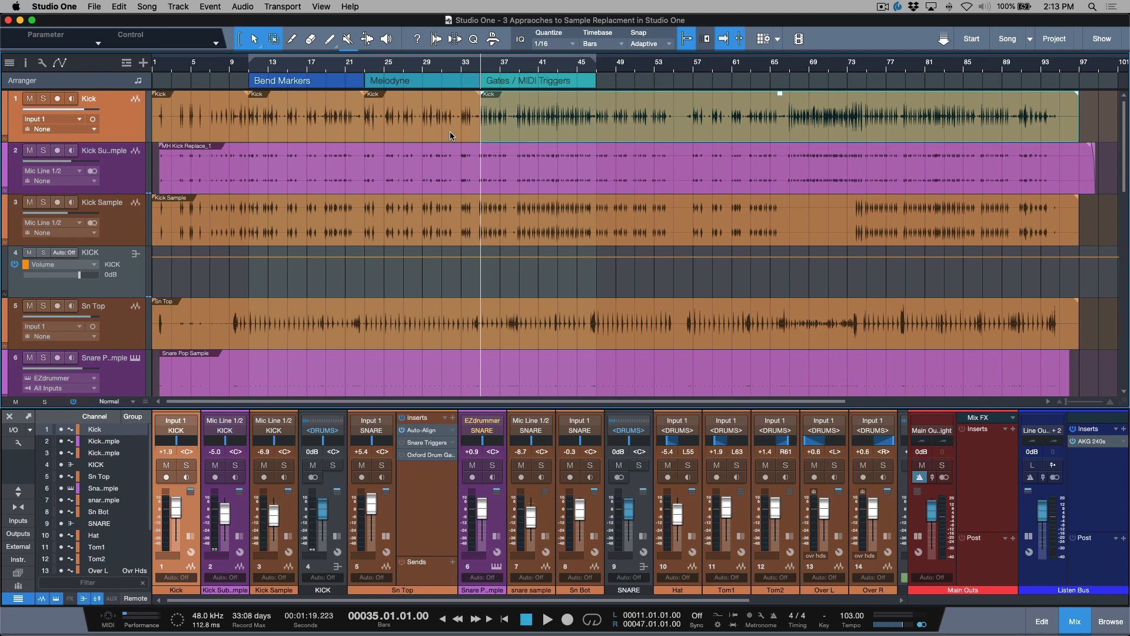
Create a new clip version for the Kick event in the Bend Markers section.
left_click(307, 134)
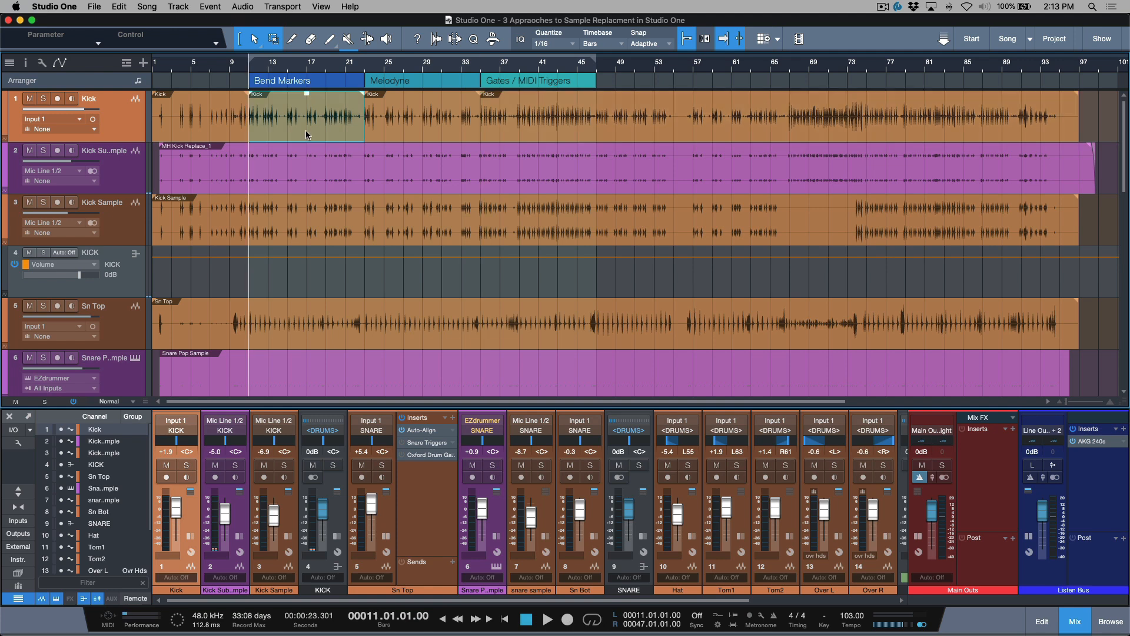
right_click(306, 134)
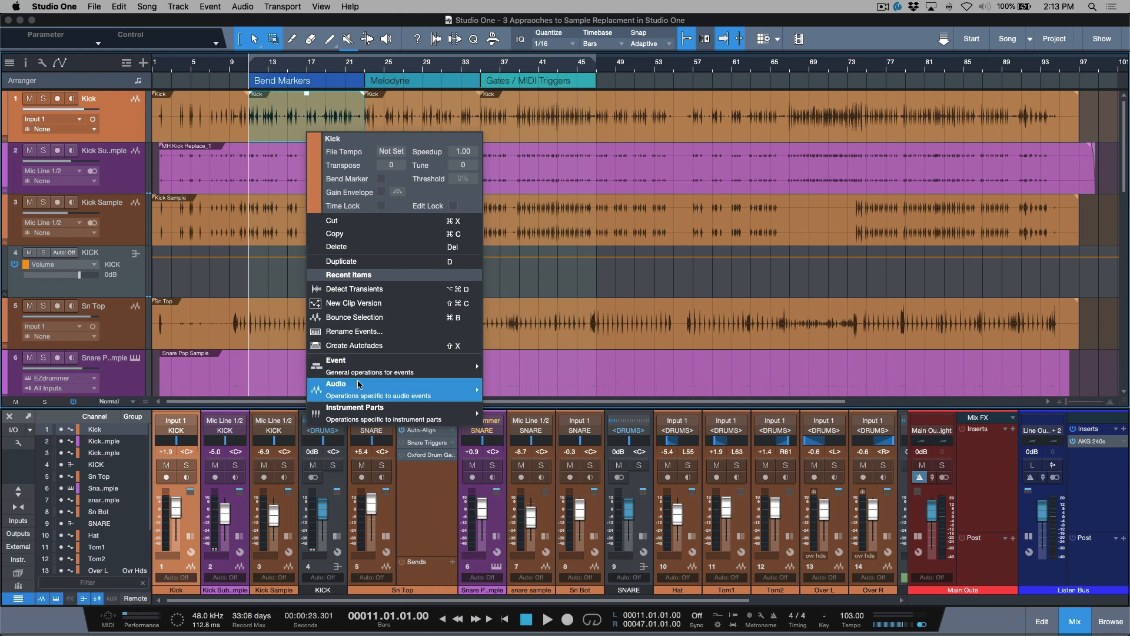
mouse_move(359, 387)
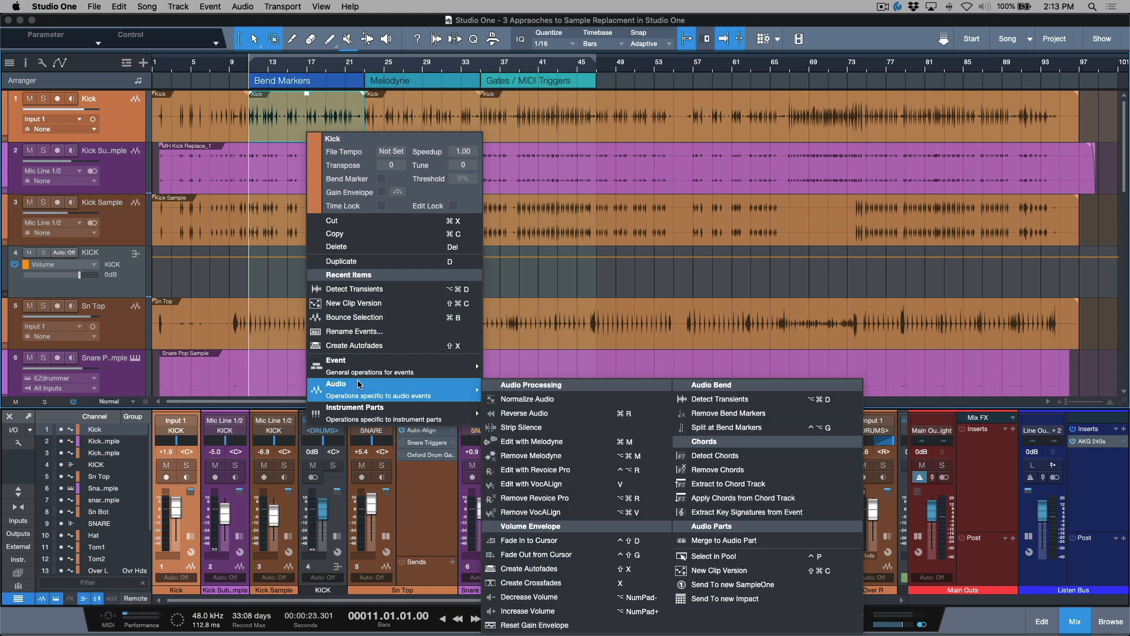
left_click(715, 574)
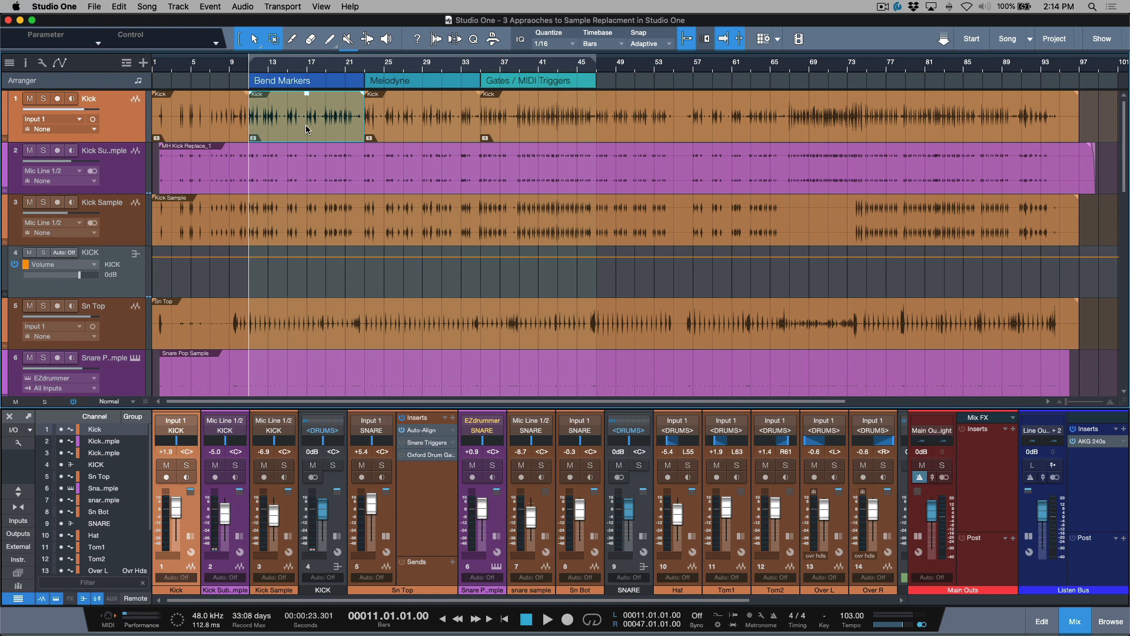
Create a new clip version for the Kick event in the Melodyne section.
left_click(432, 139)
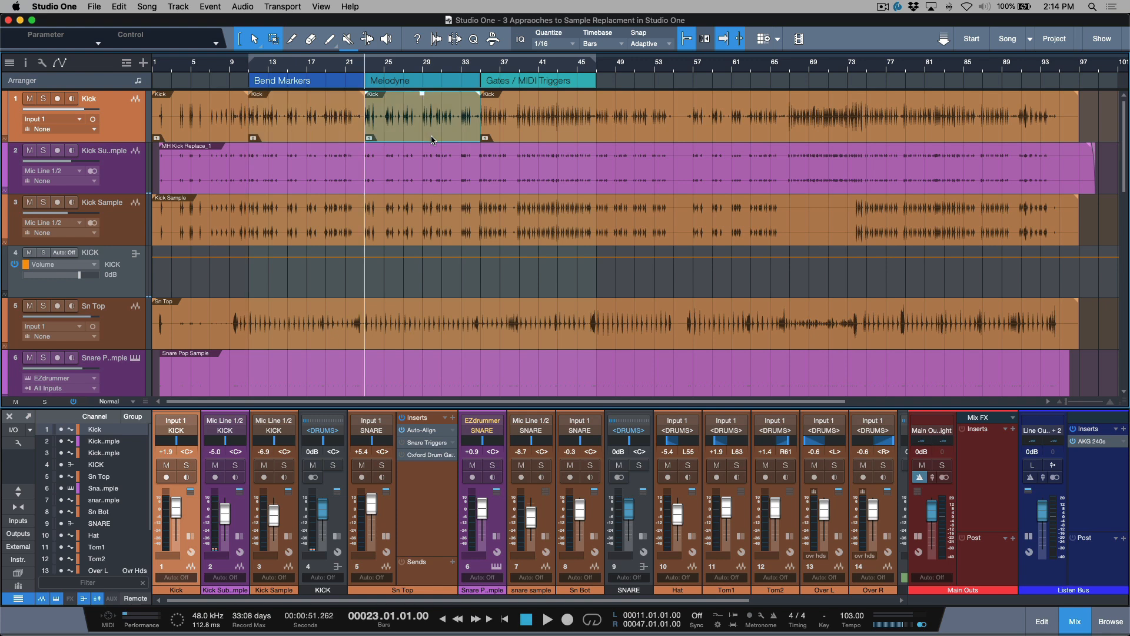
right_click(401, 130)
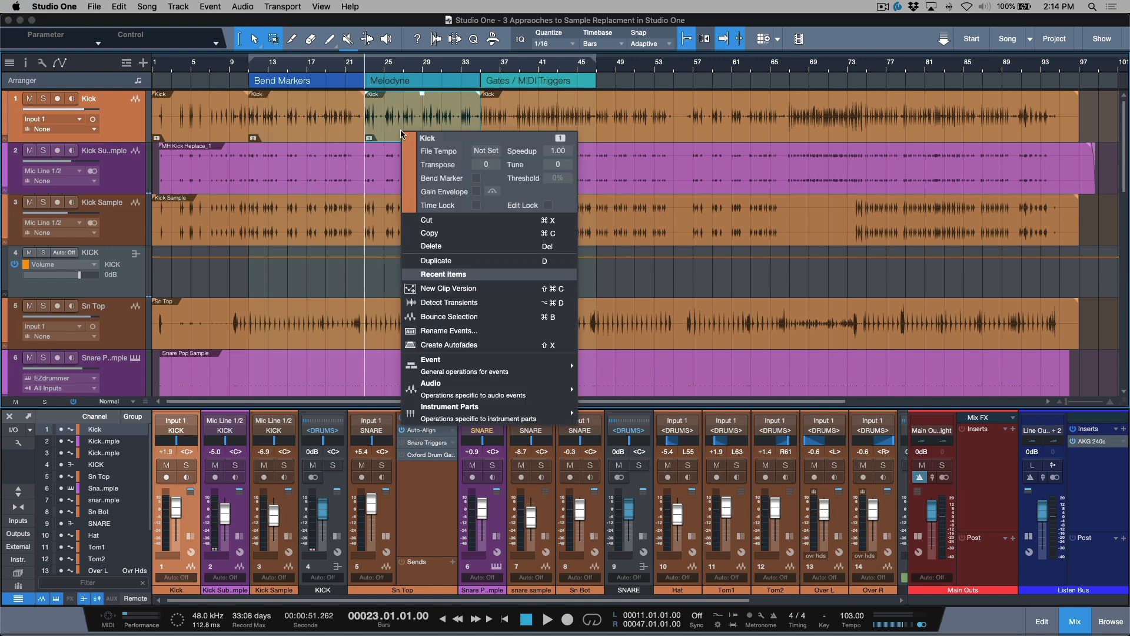
left_click(459, 287)
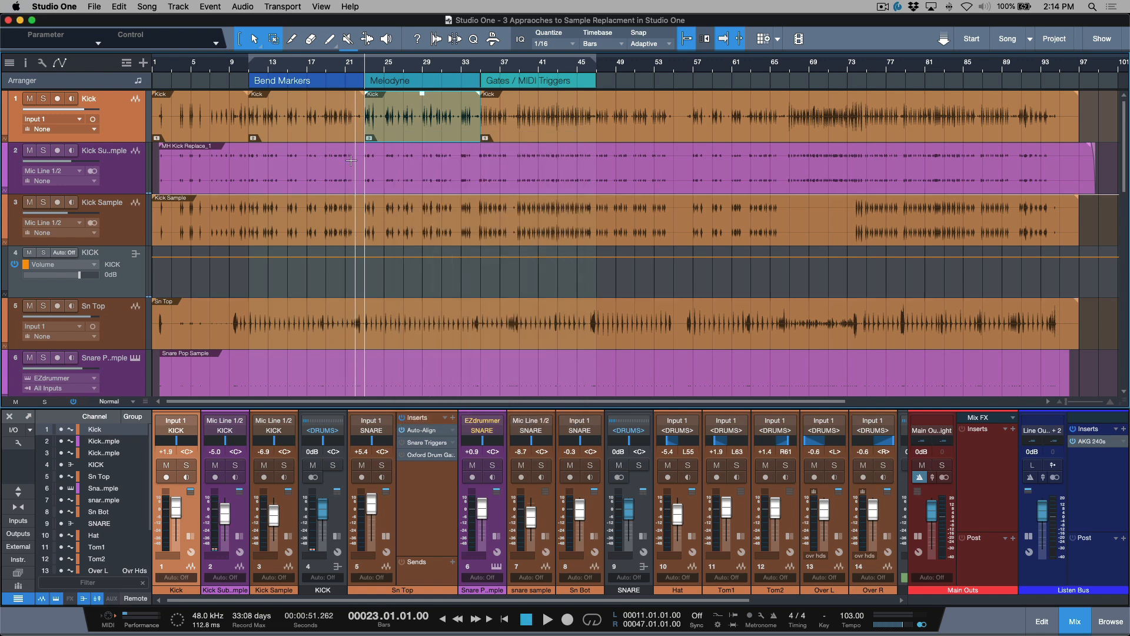
left_click(208, 138)
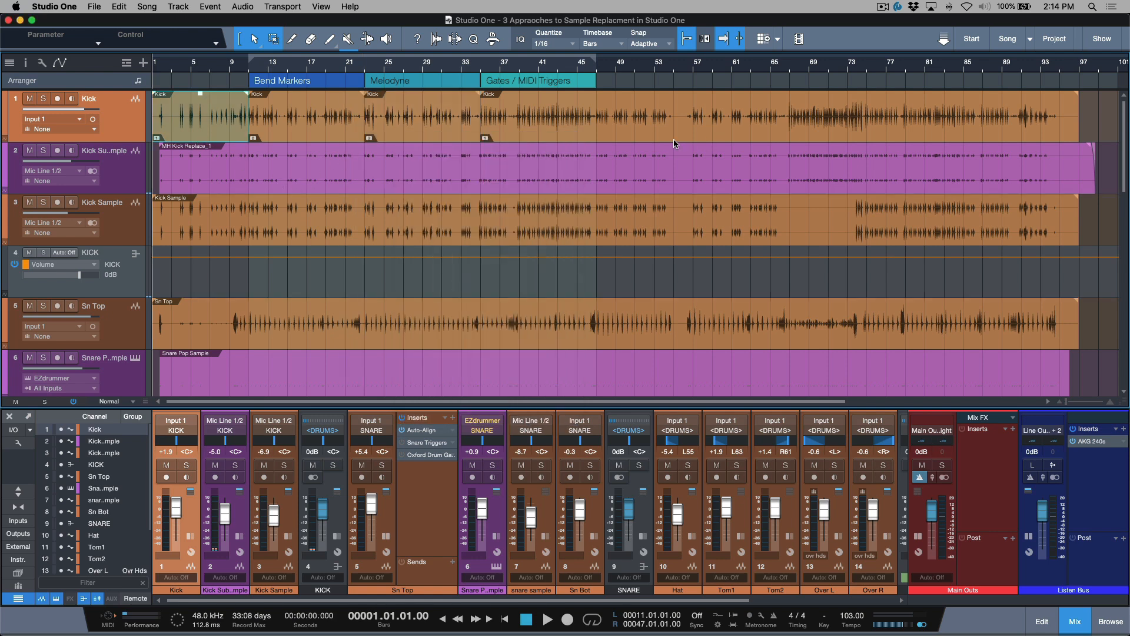
left_click(426, 133)
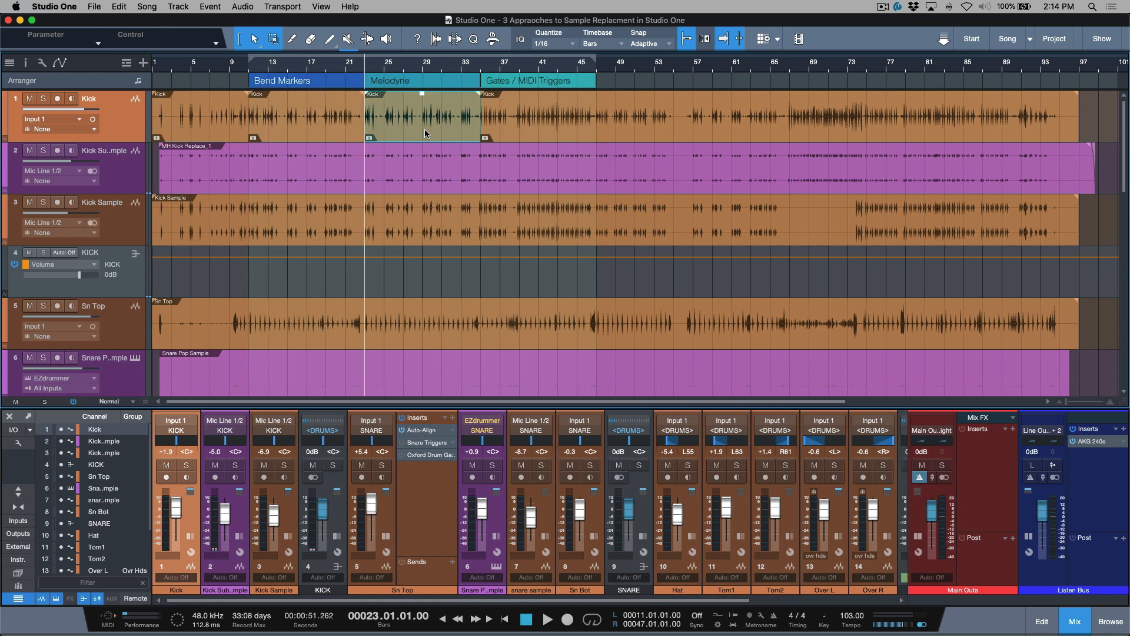
key("Escape")
Detect the transients of the Kick event in the Bend Markers section.
left_click(300, 135)
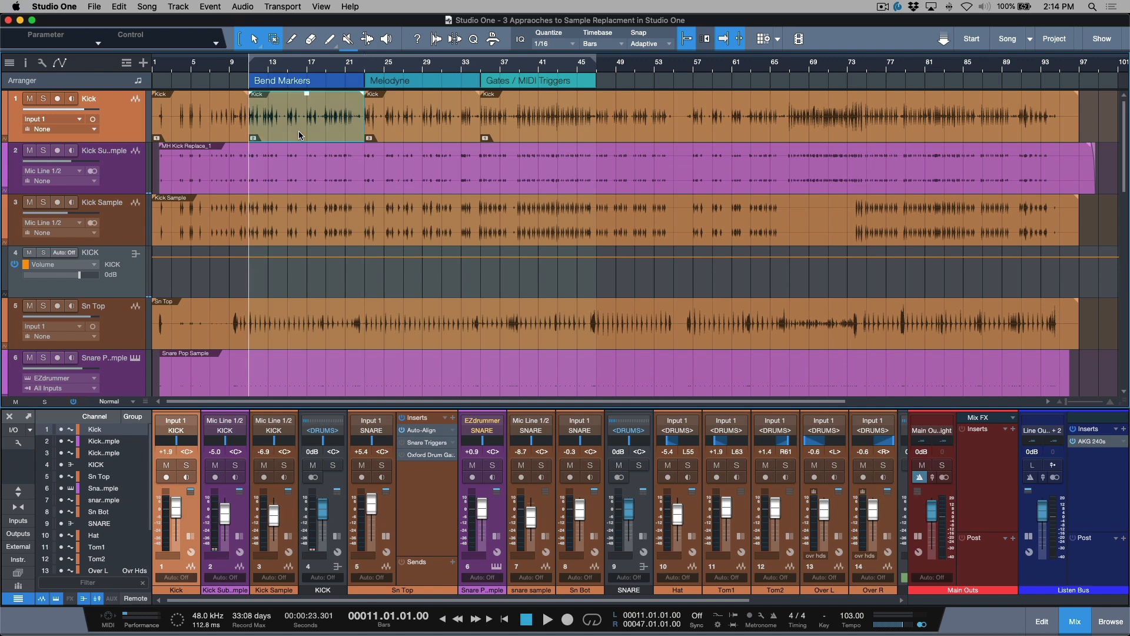
right_click(300, 134)
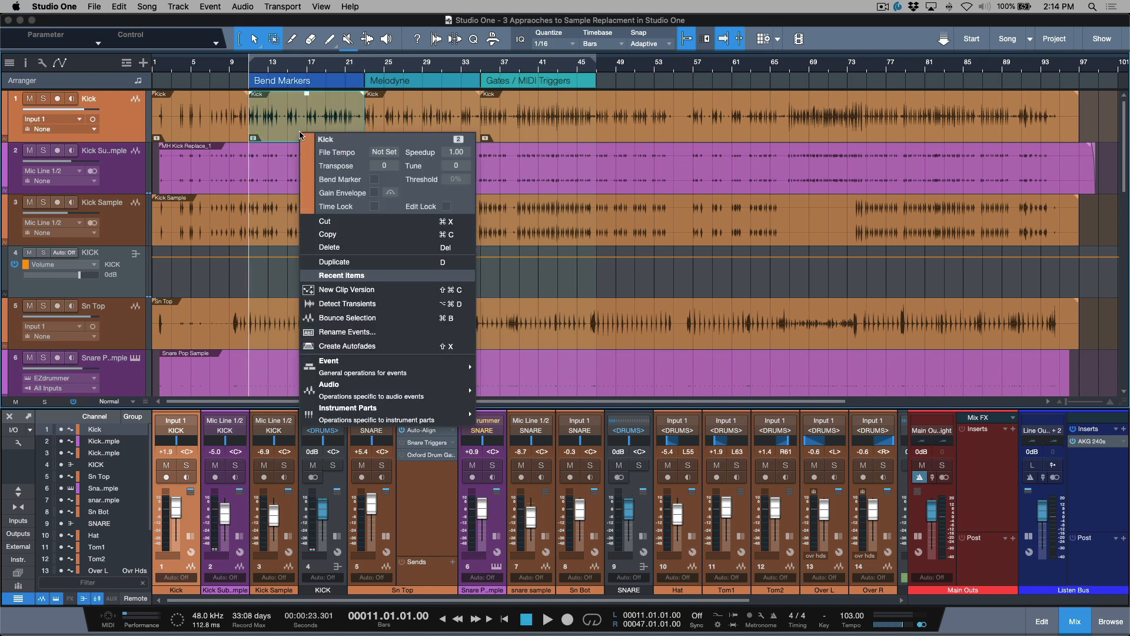
mouse_move(412, 393)
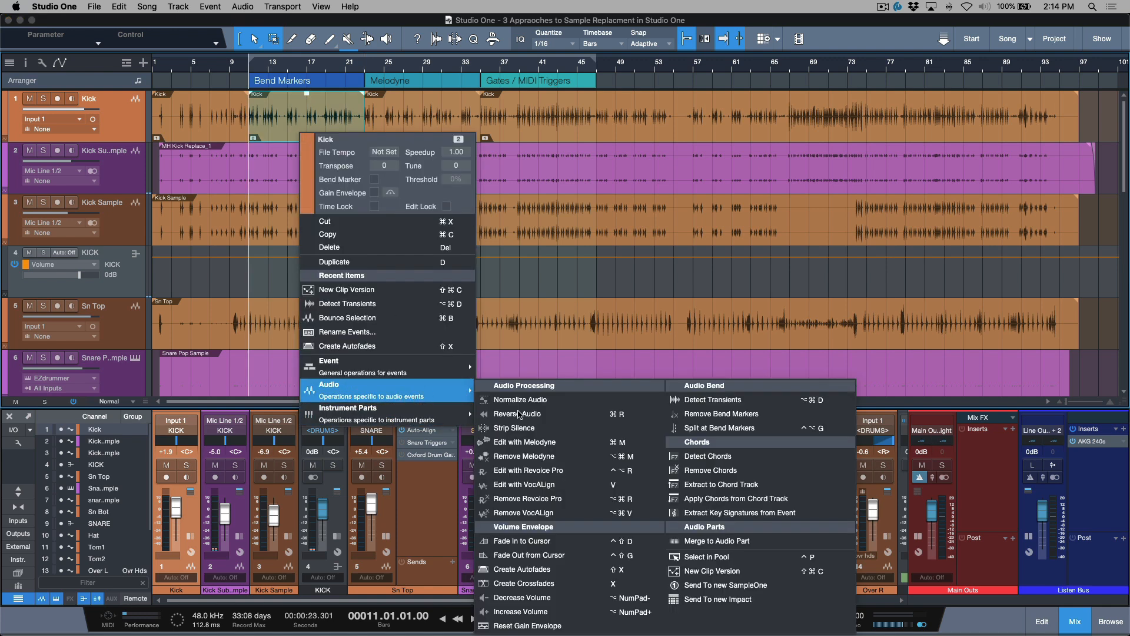
left_click(704, 414)
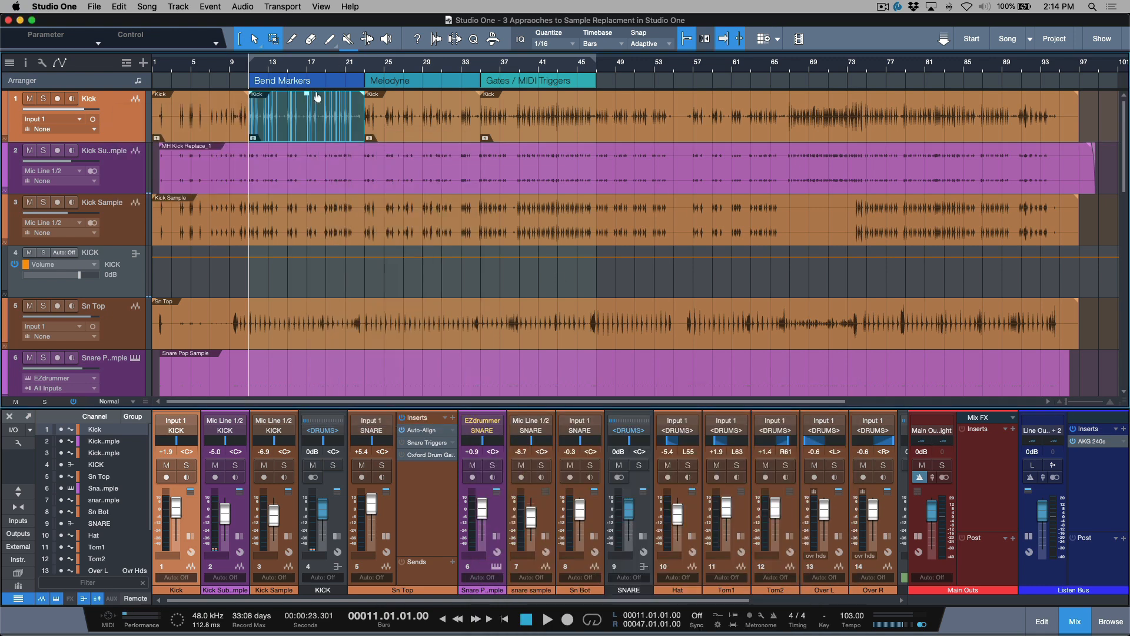
key("z")
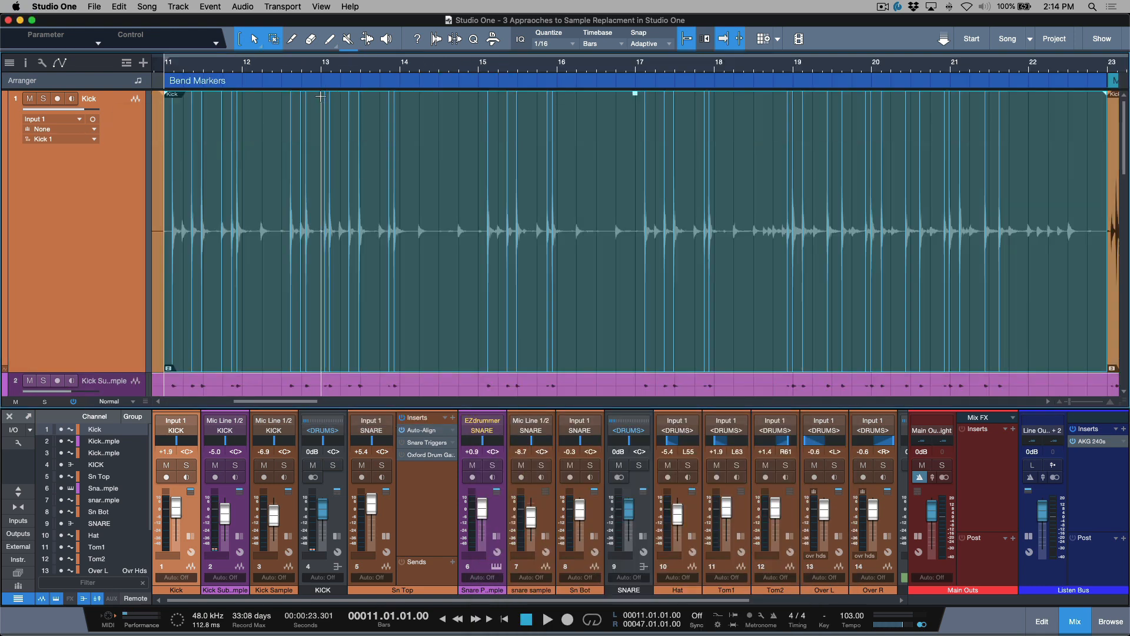
Show the audio bend settings and lower the bend marker threshold to 75%, comparing the markers with the kick hits around bar 13.
left_click(436, 40)
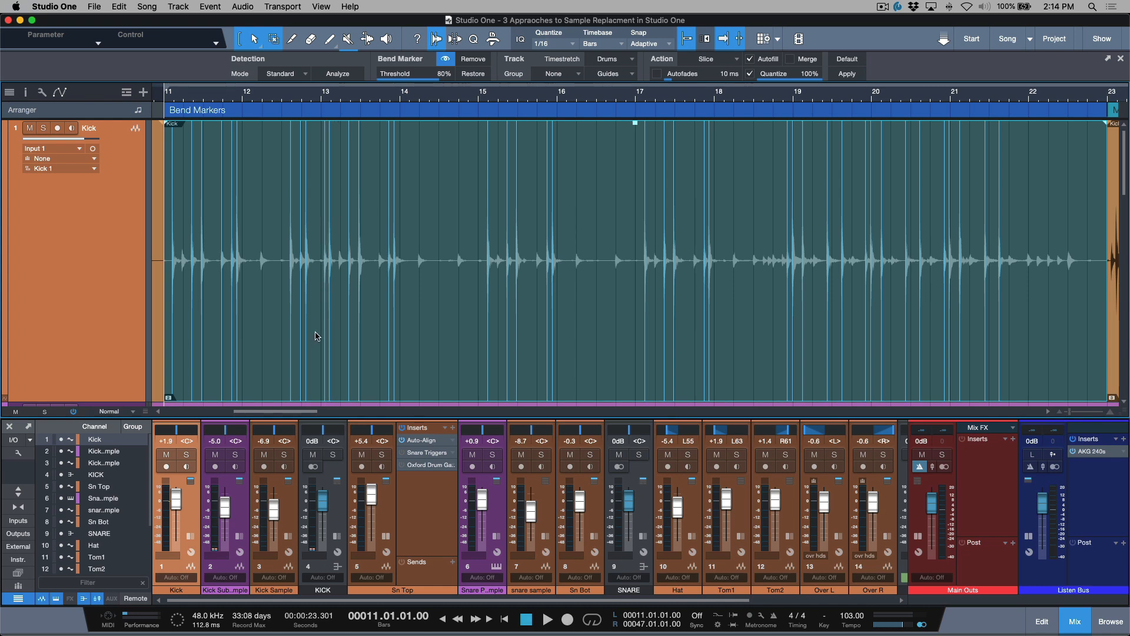
left_click_drag(268, 266, 446, 266)
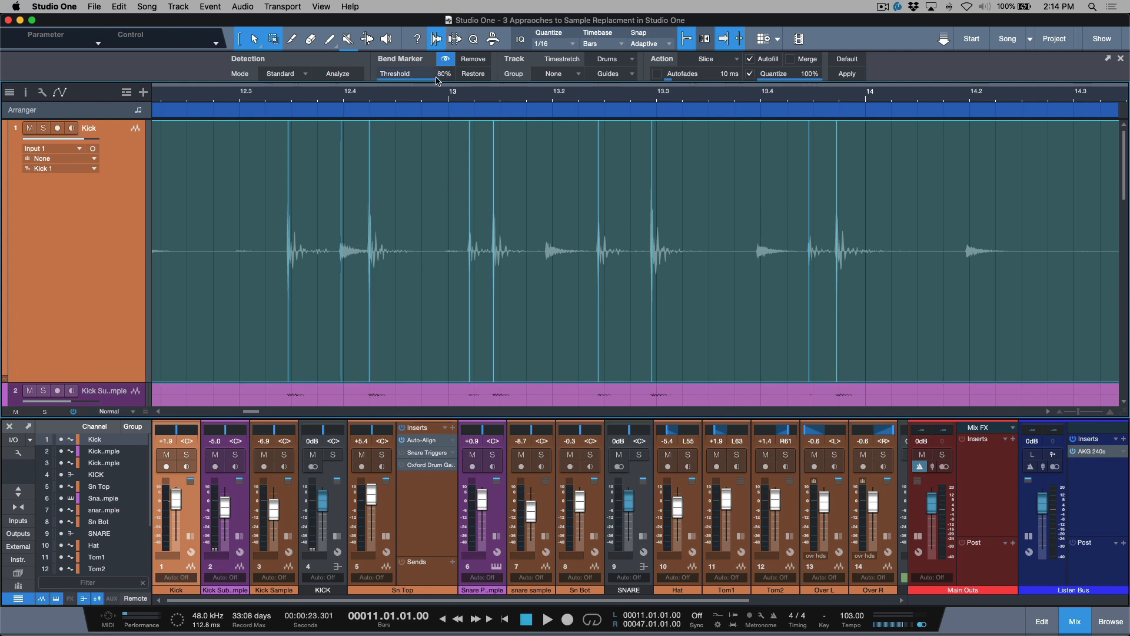
left_click_drag(437, 78, 426, 84)
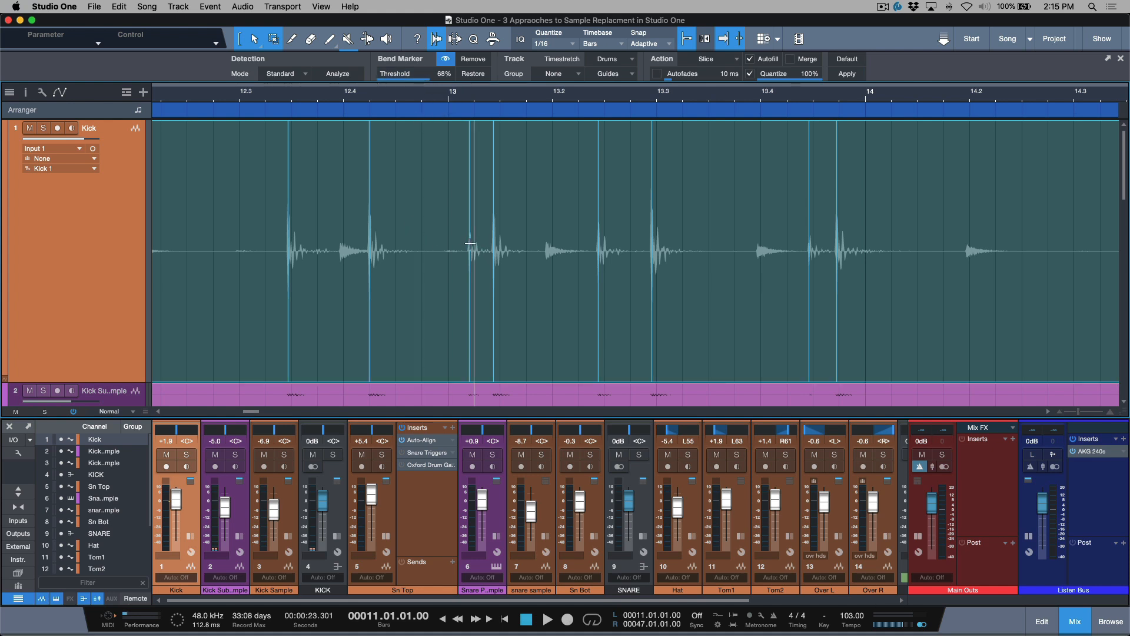
scroll(431, 83, "up", 9)
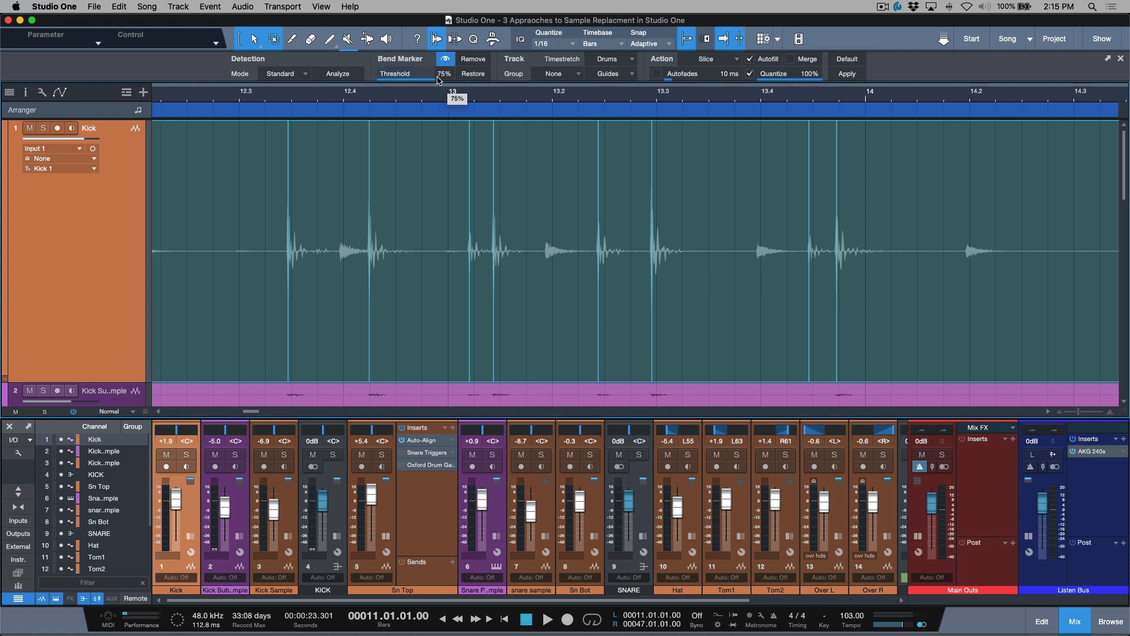
scroll(433, 77, "down", 2)
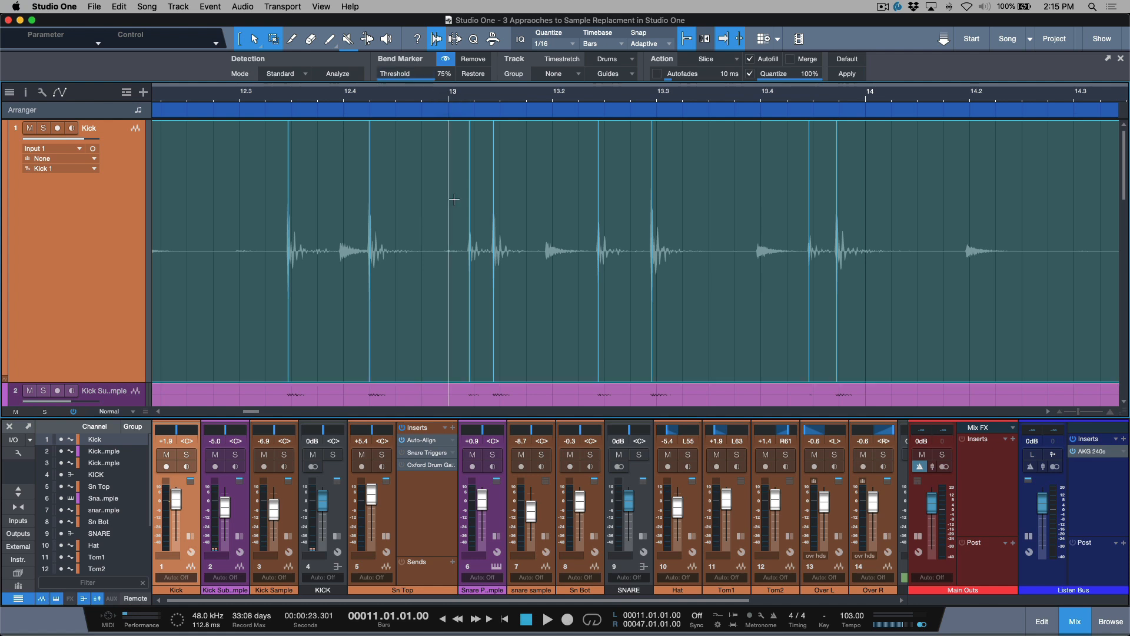
key("shift+s")
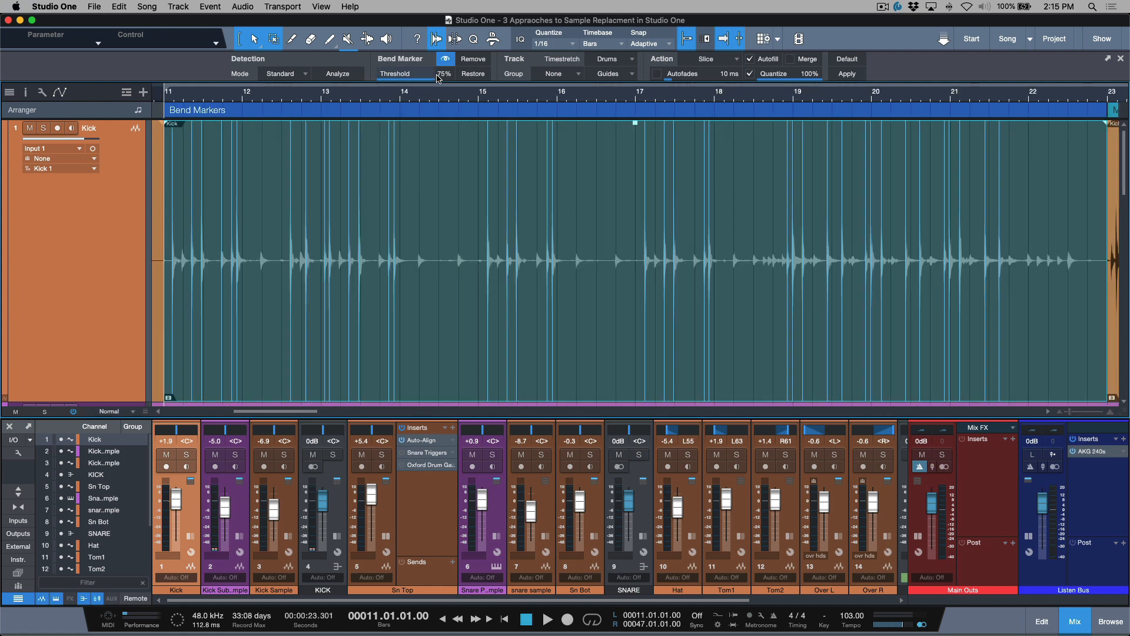
Set the bend marker threshold to 73% and check the markers against the kick hits up to bar 17.
left_click_drag(433, 76, 433, 76)
left_click_drag(283, 271, 419, 262)
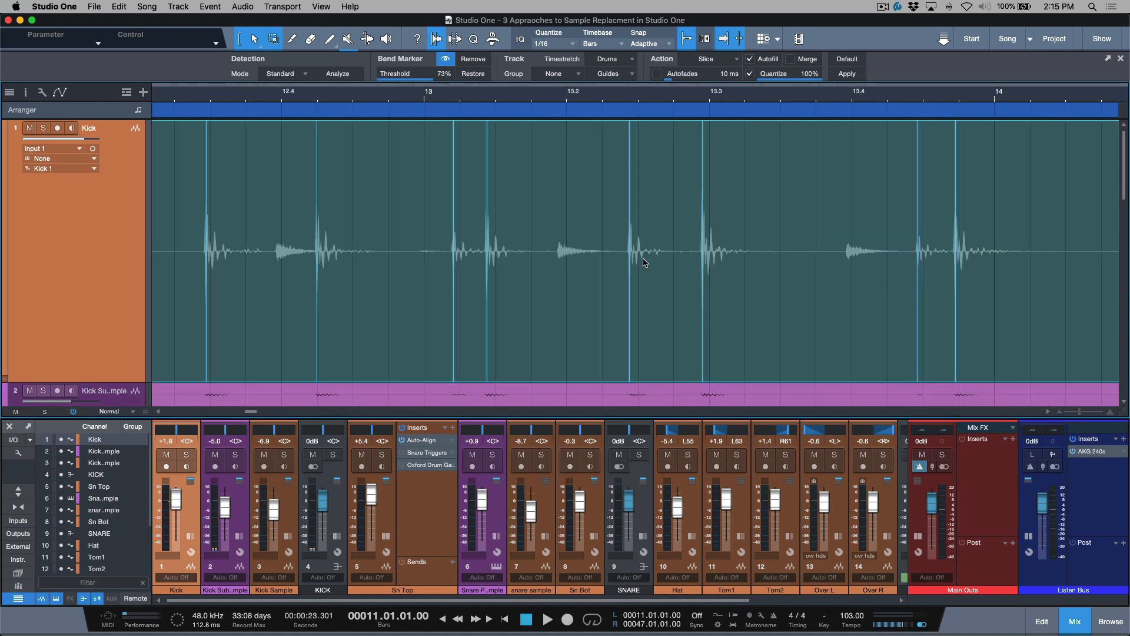
scroll(645, 262, "right", 15)
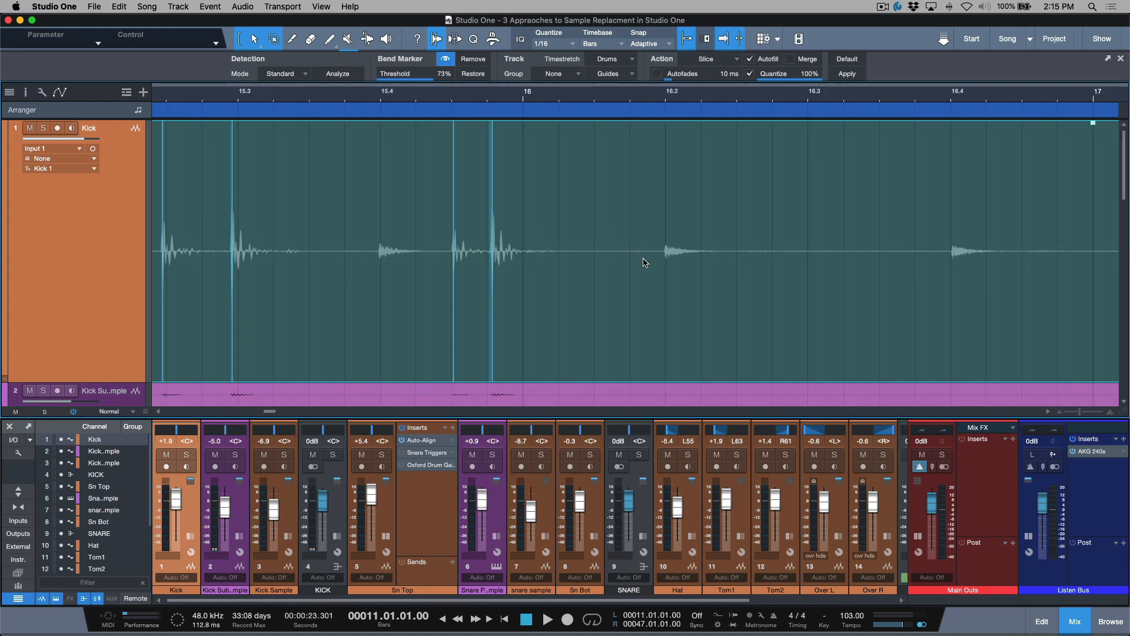
scroll(645, 263, "right", 3)
left_click(645, 263)
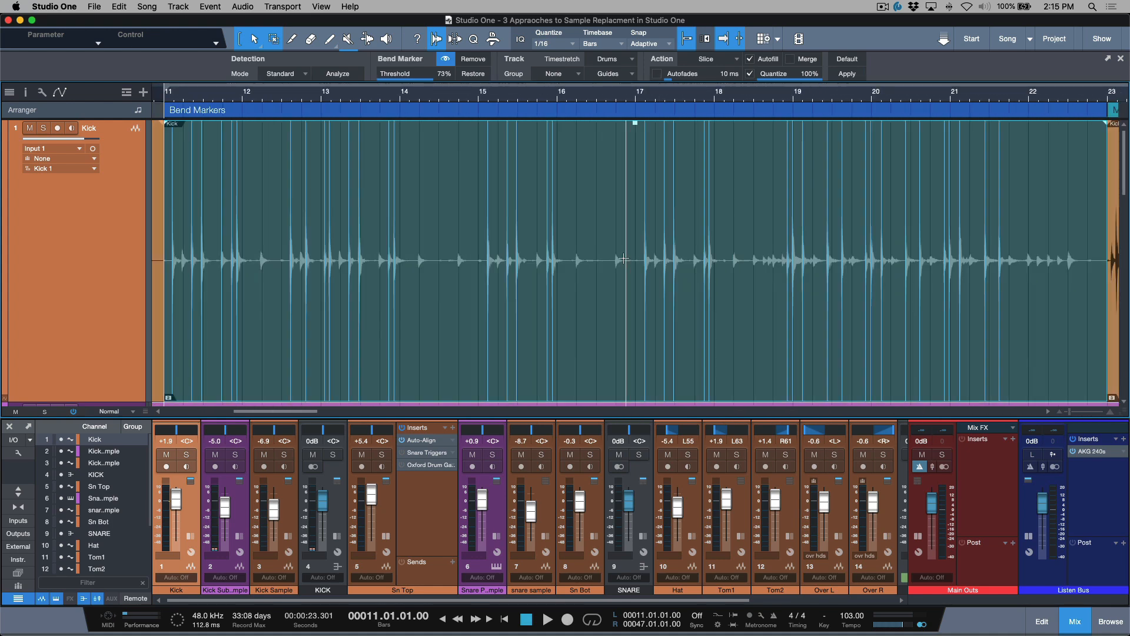
left_click_drag(429, 74, 430, 86)
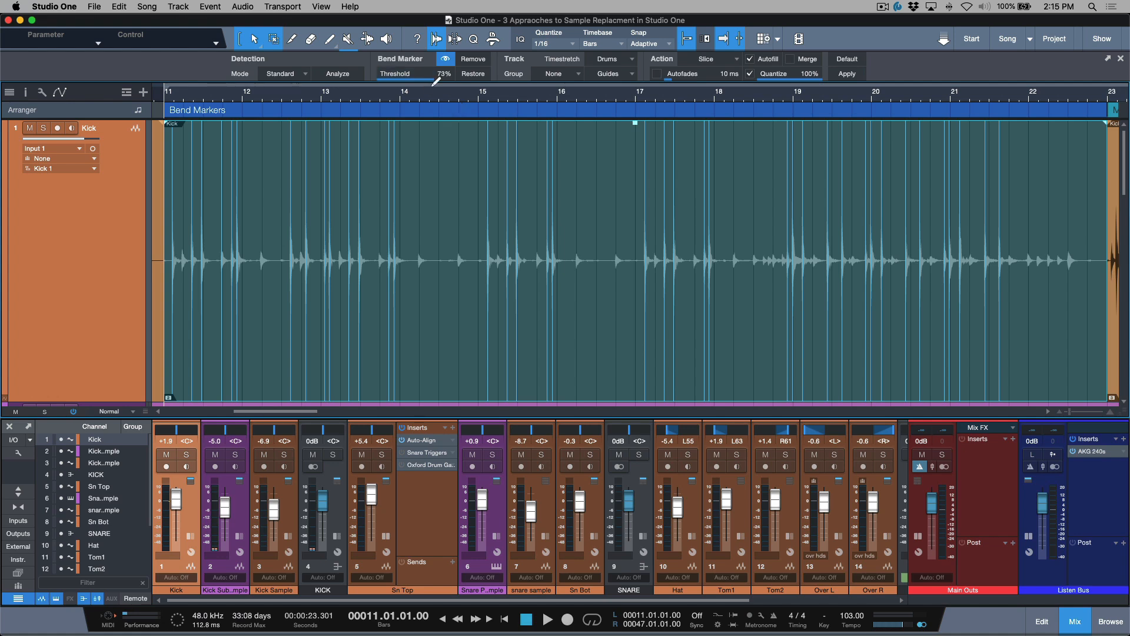
Add the Impact preset MH Kick Replace_1 from the MH Music - Mixing folder as a new instrument track directly below the Kick track.
left_click(531, 343)
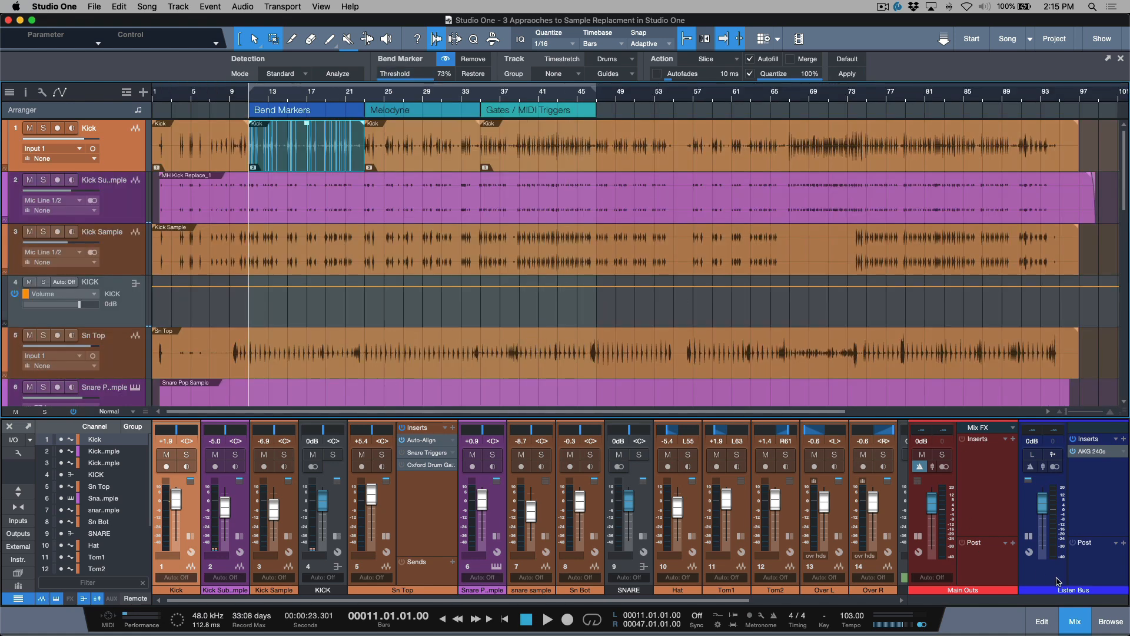
left_click(1109, 619)
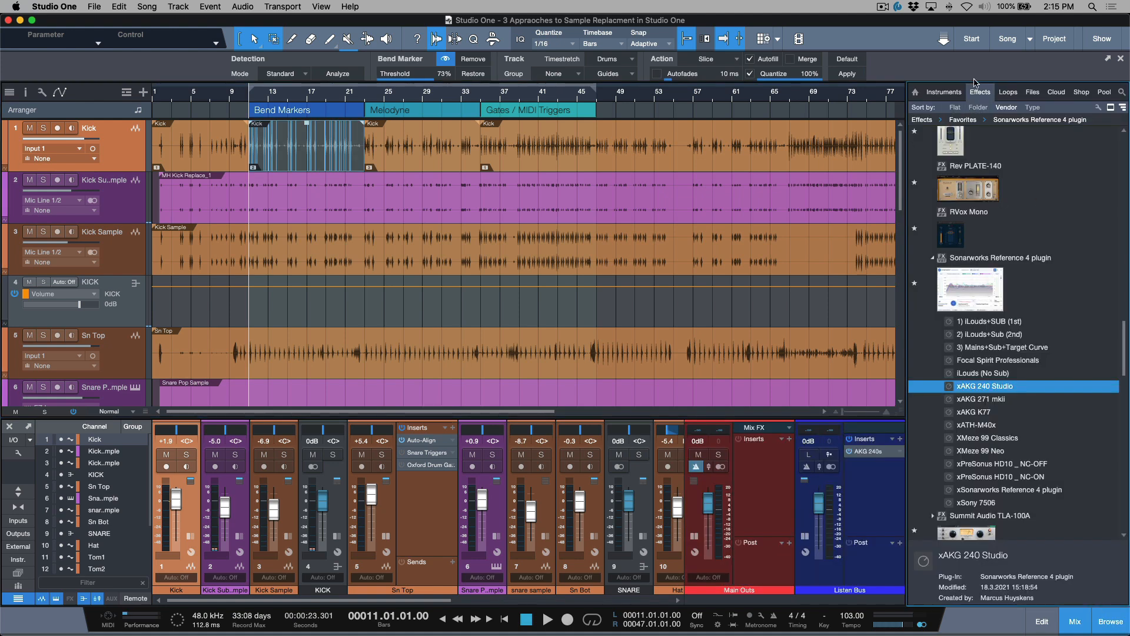
left_click(945, 93)
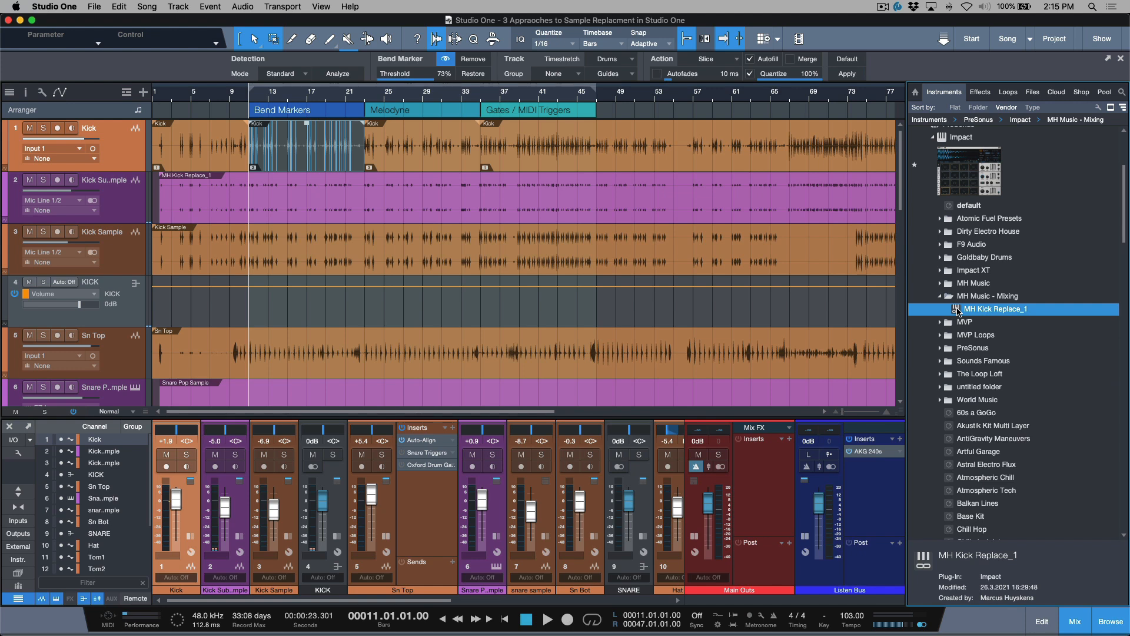
left_click_drag(956, 312, 792, 177)
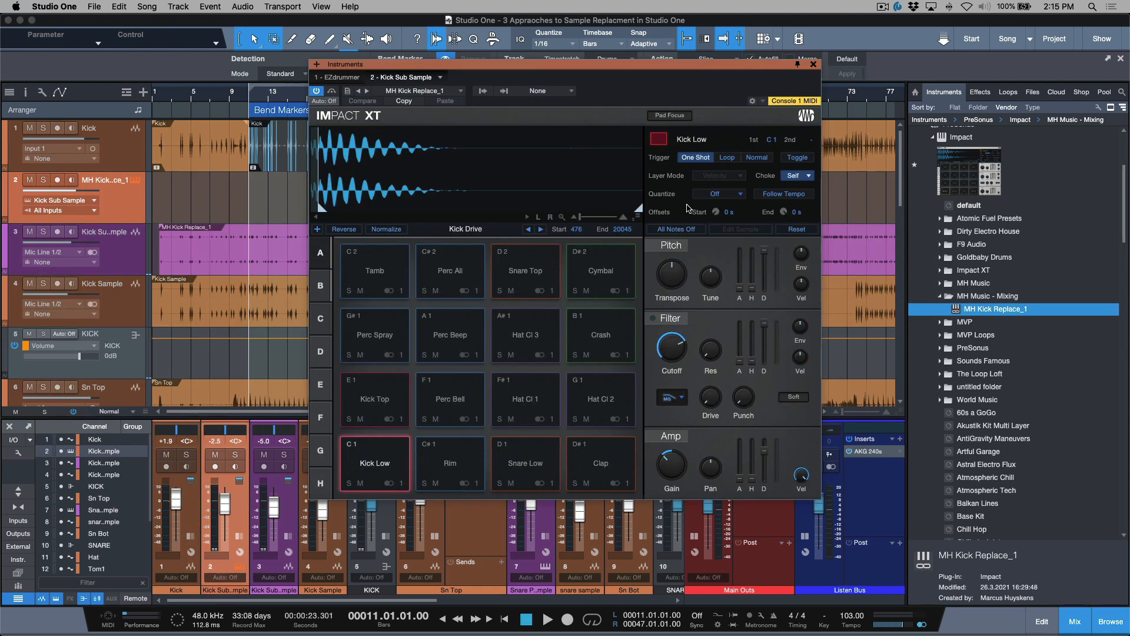
left_click(814, 64)
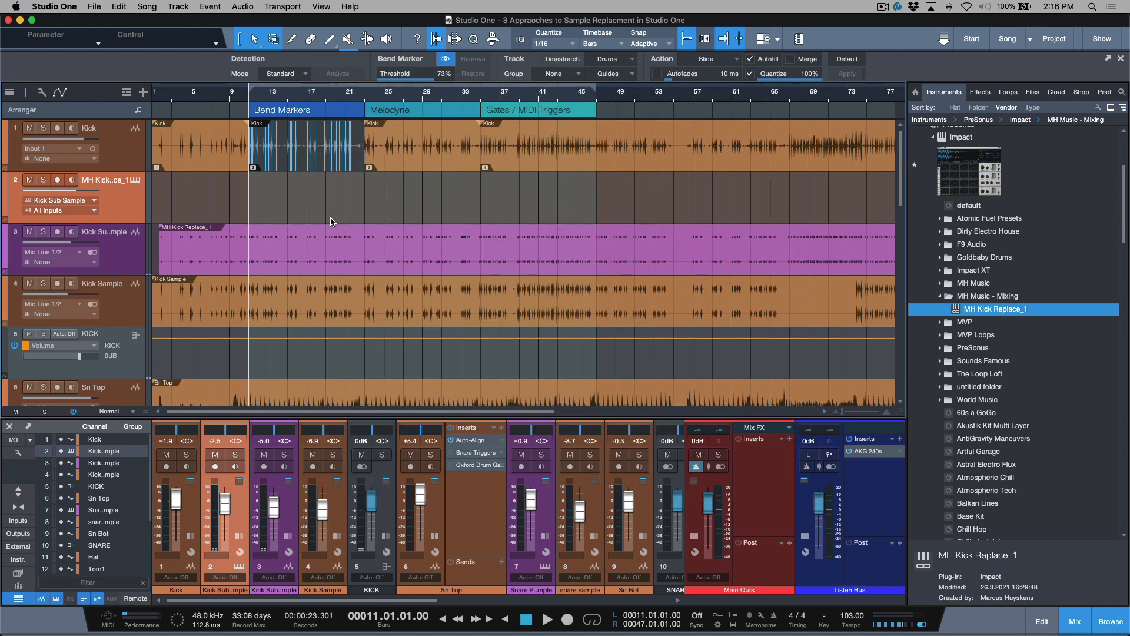
Place the Bend Markers Kick event on the MH Kick Replace_1 track as a note part and open that part for editing with the browser hidden.
left_click_drag(236, 152, 378, 192)
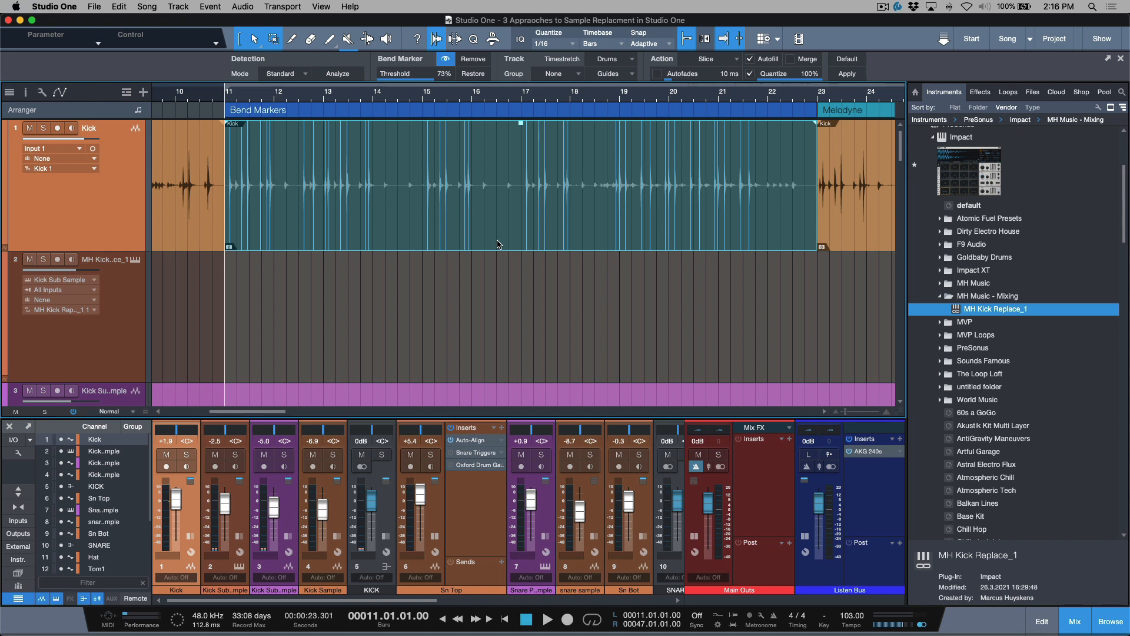
left_click_drag(498, 245, 499, 269)
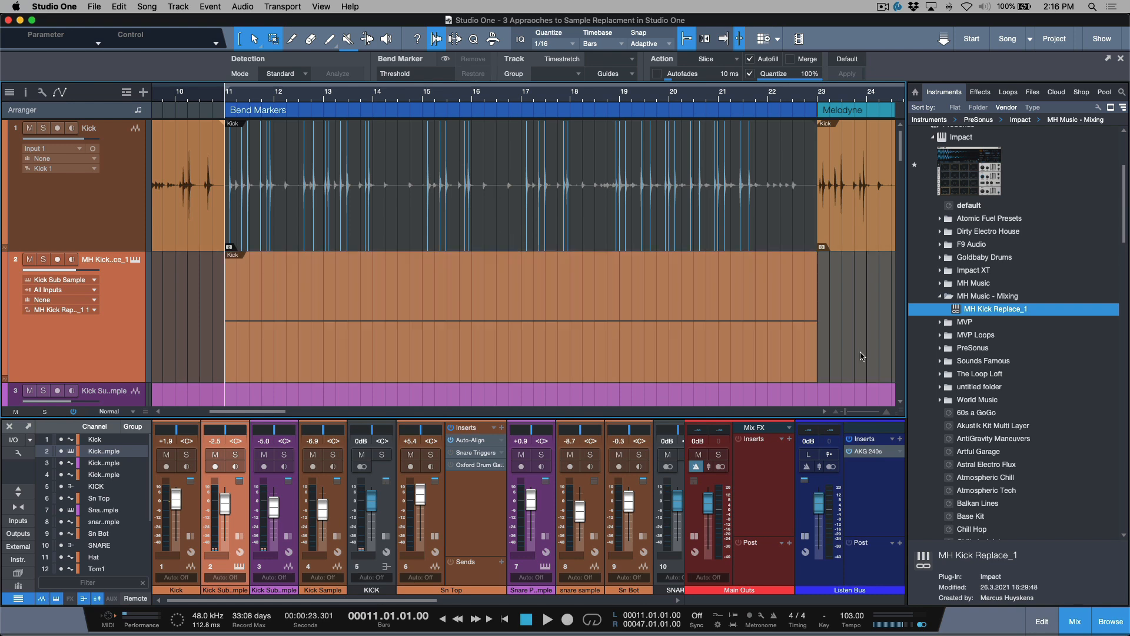
left_click(633, 354)
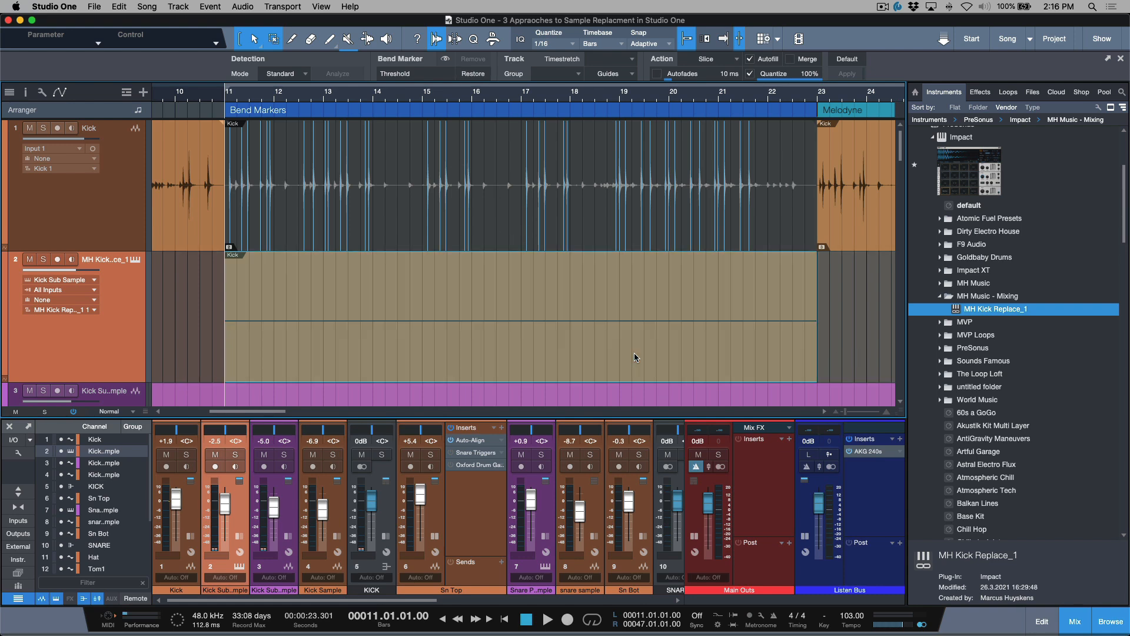
double_click(602, 349)
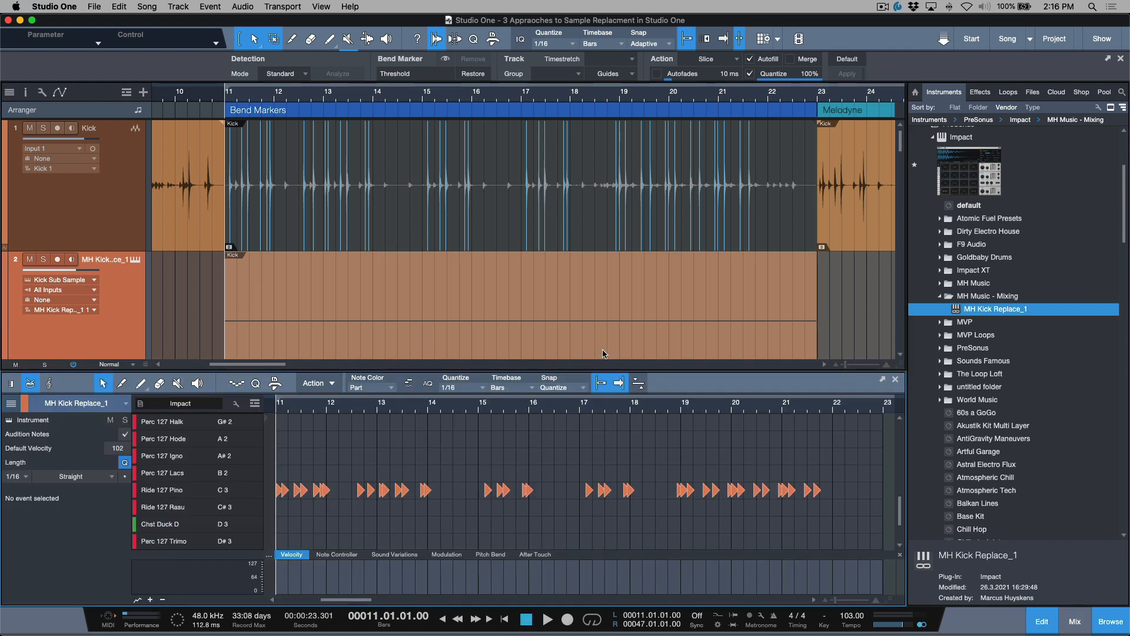
left_click(1110, 617)
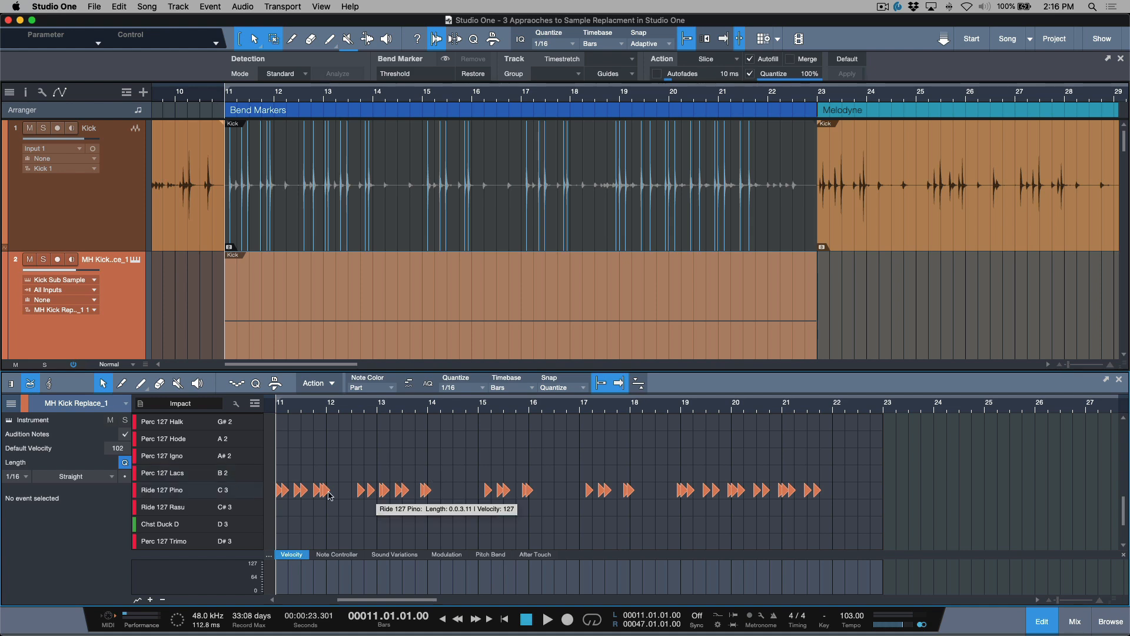
Audition the Kick Low pad in the Impact XT instrument of the MH Kick Replace_1 track.
left_click(136, 261)
left_click(393, 480)
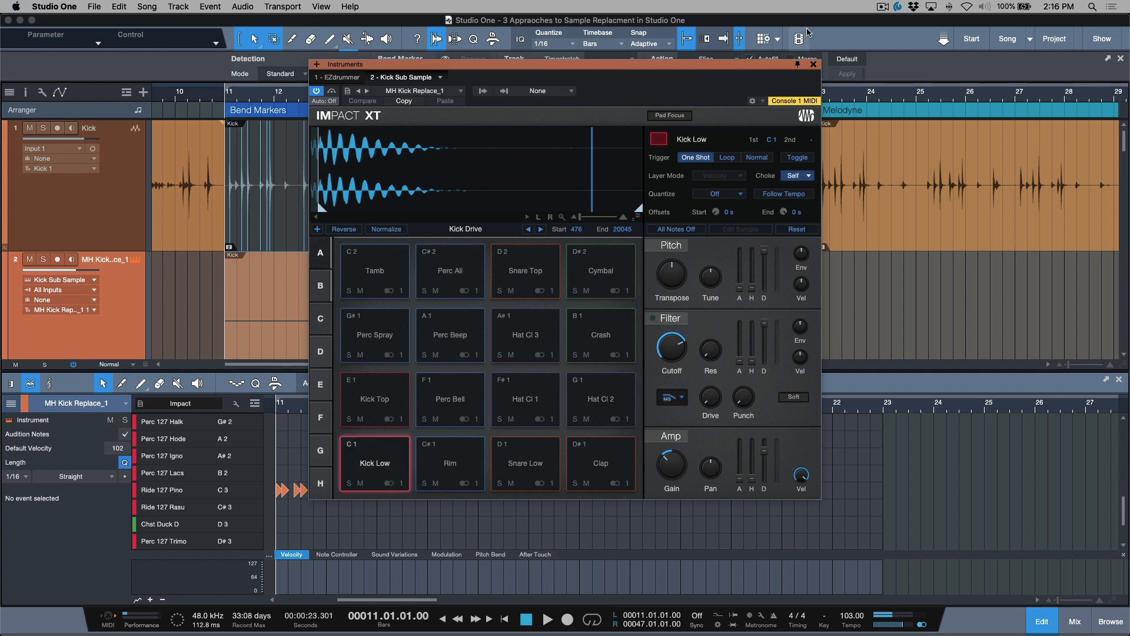
left_click(814, 64)
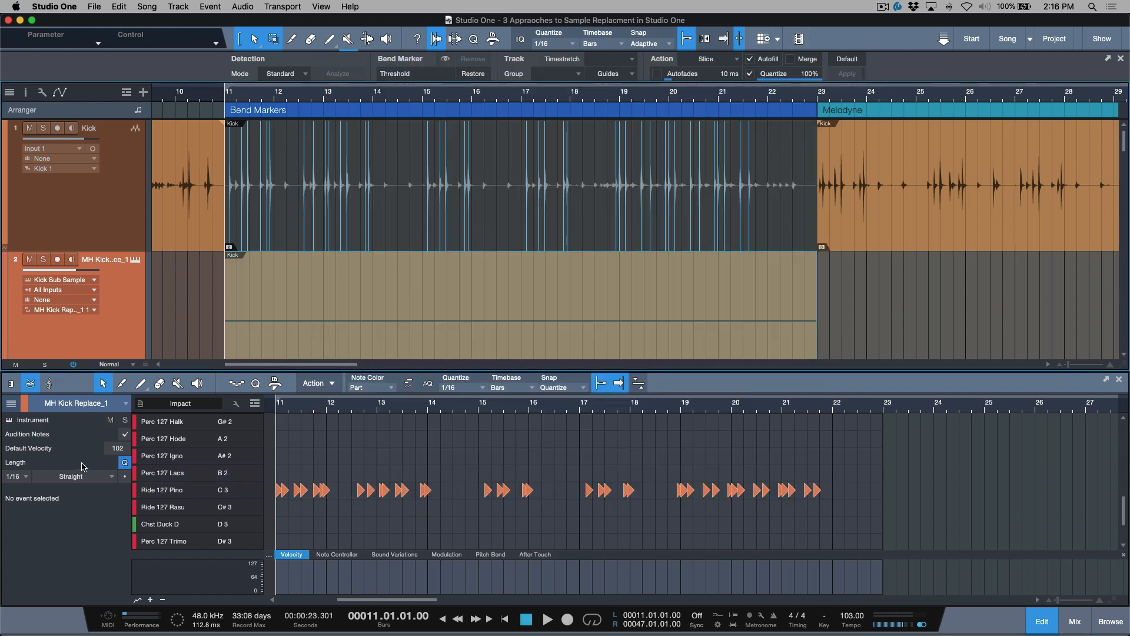
Switch the note editor to piano view and transpose all C 3 notes down two octaves to C 1, Kick Low.
left_click(11, 383)
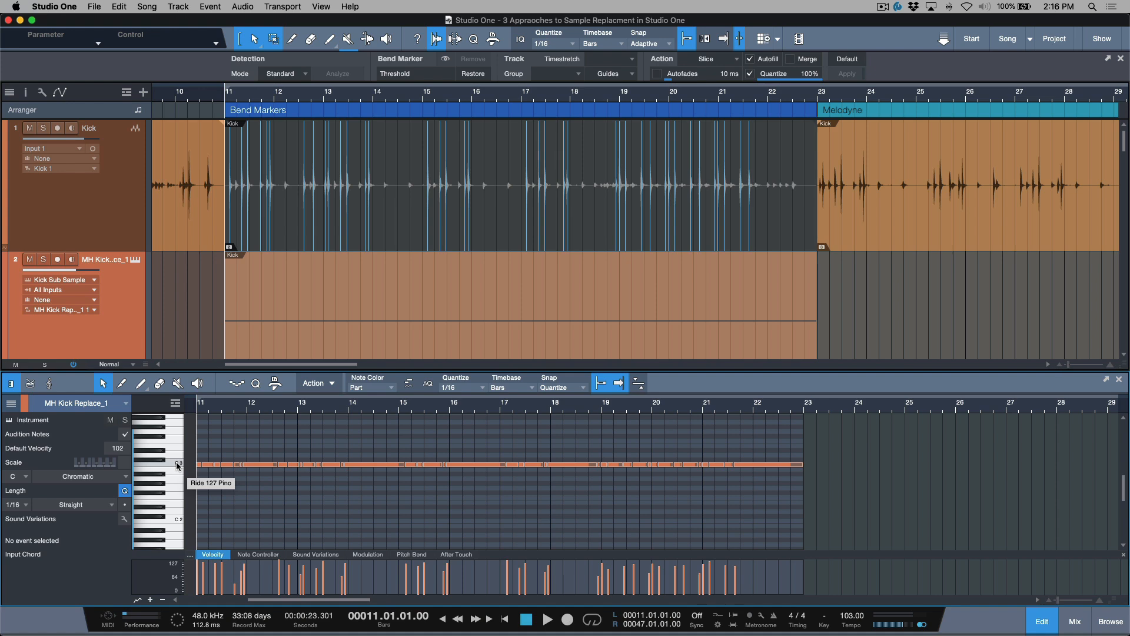
left_click(175, 462)
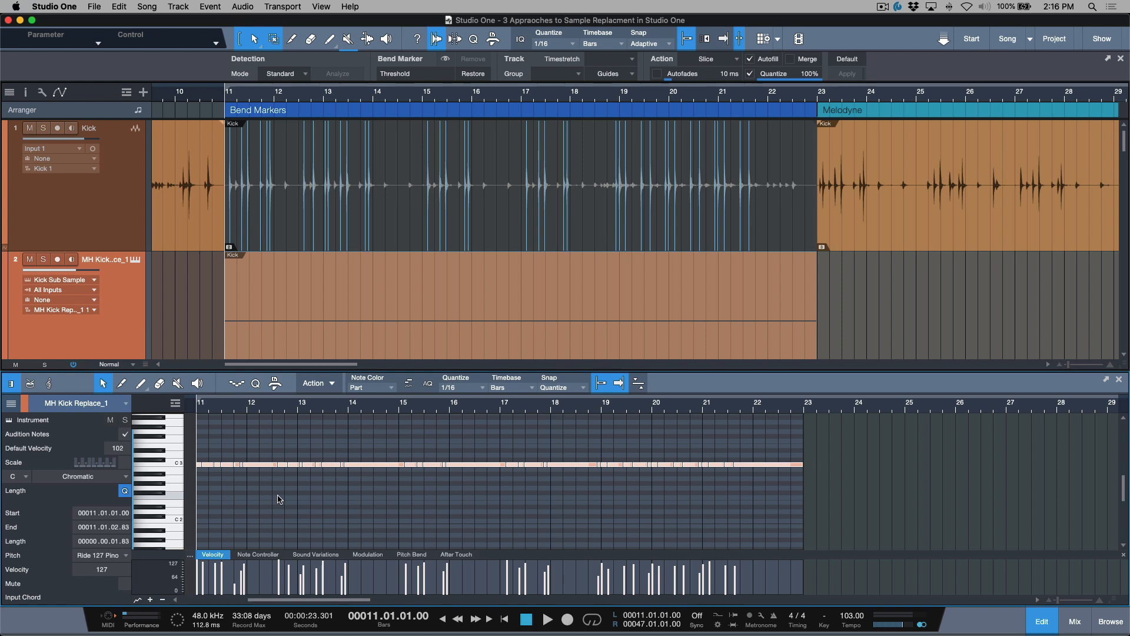
key("shift+Down")
key("shift+Down")
scroll(306, 497, "down", 5)
scroll(307, 493, "up", 3)
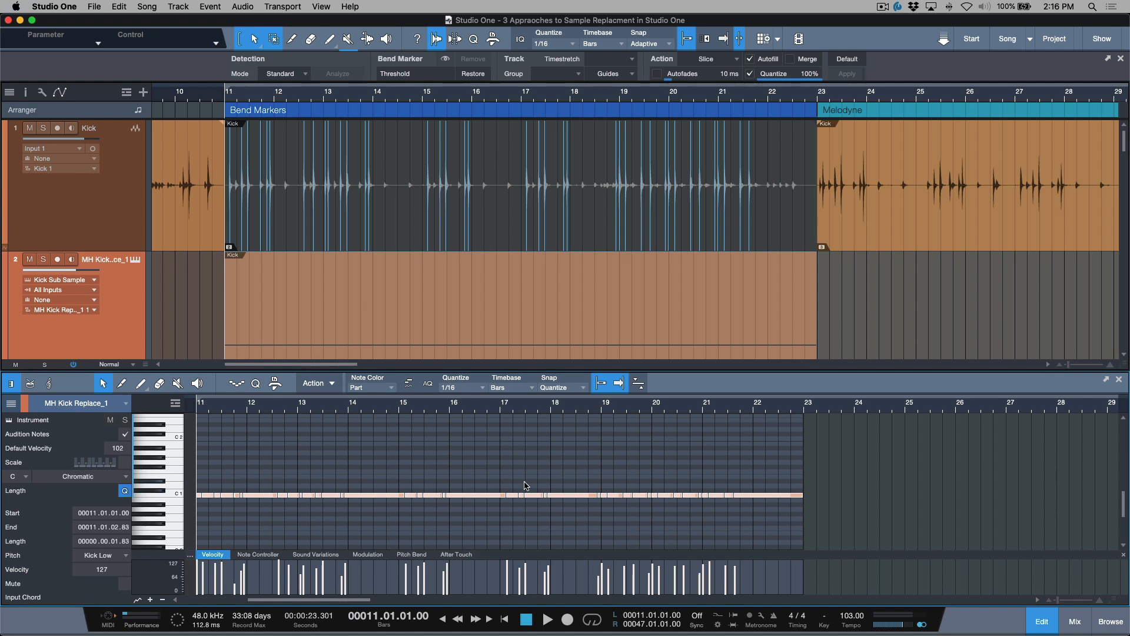
Solo the MH Kick Replace_1 track and play the triggered kick part from bar 11.
left_click(44, 259)
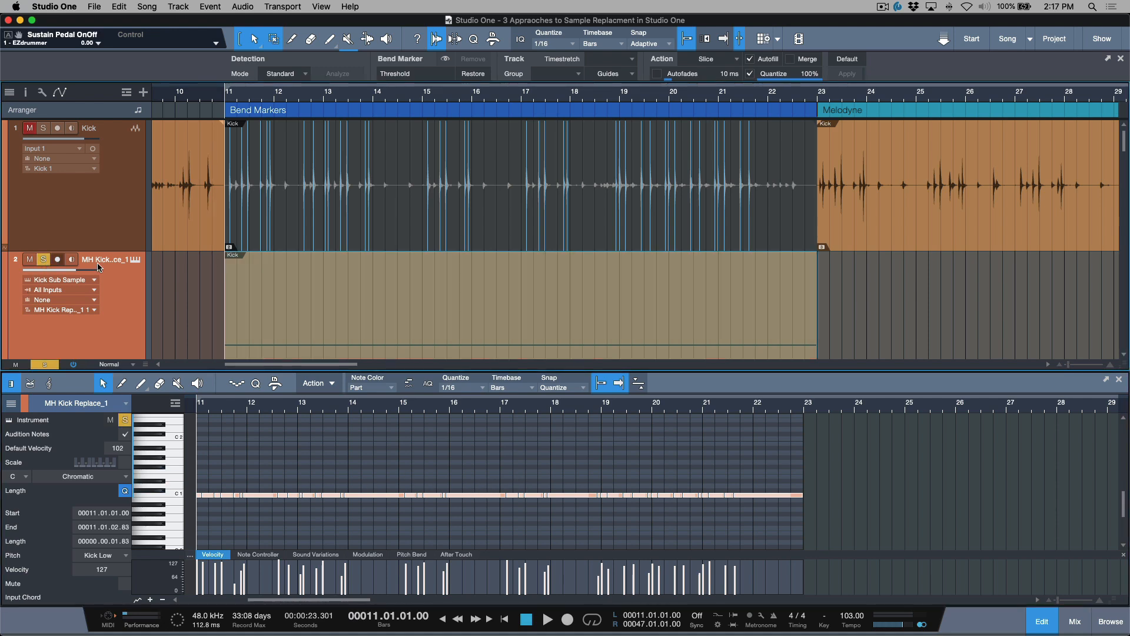
key("space")
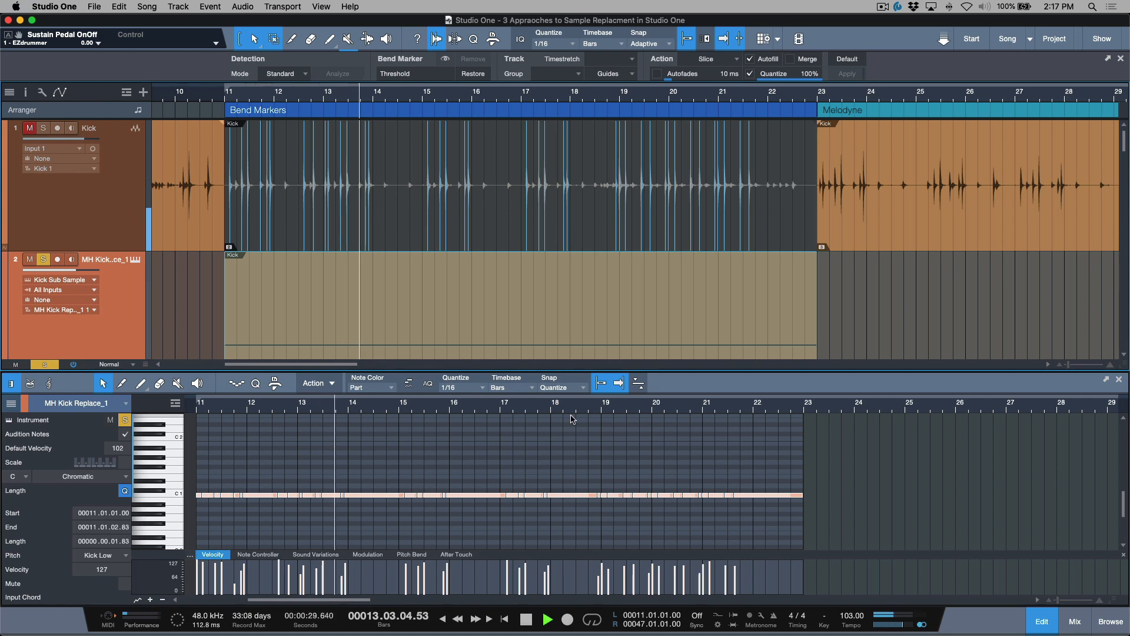
key("space")
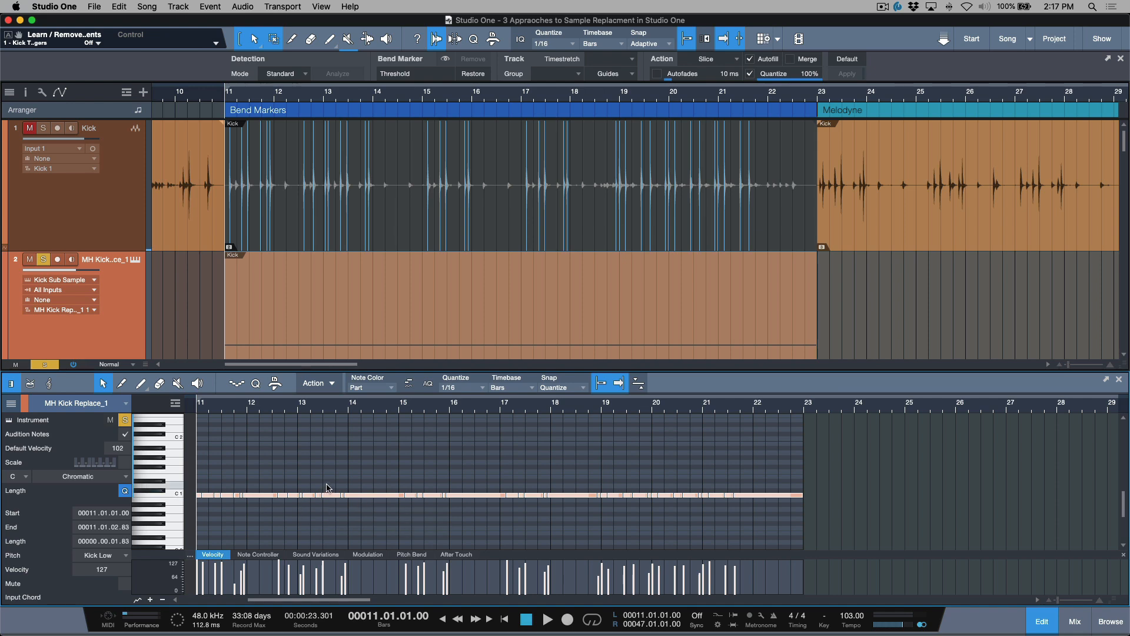
Set the length of all selected Kick Low notes in the MH Kick Replace_1 part to 1/16.
key("shift+l")
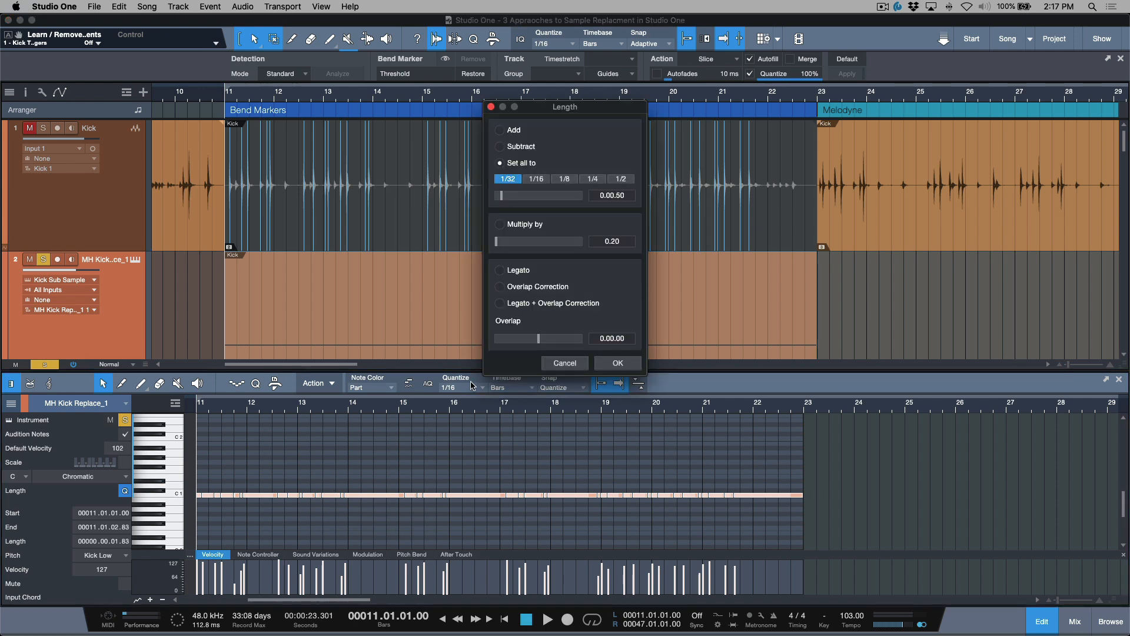
left_click(536, 178)
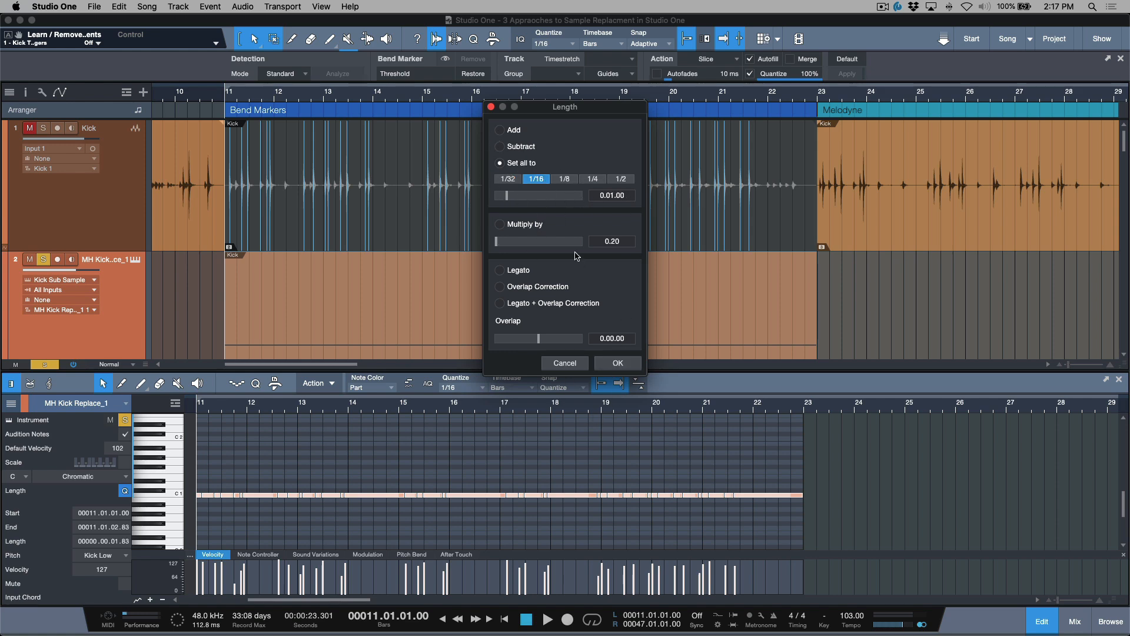
left_click(618, 363)
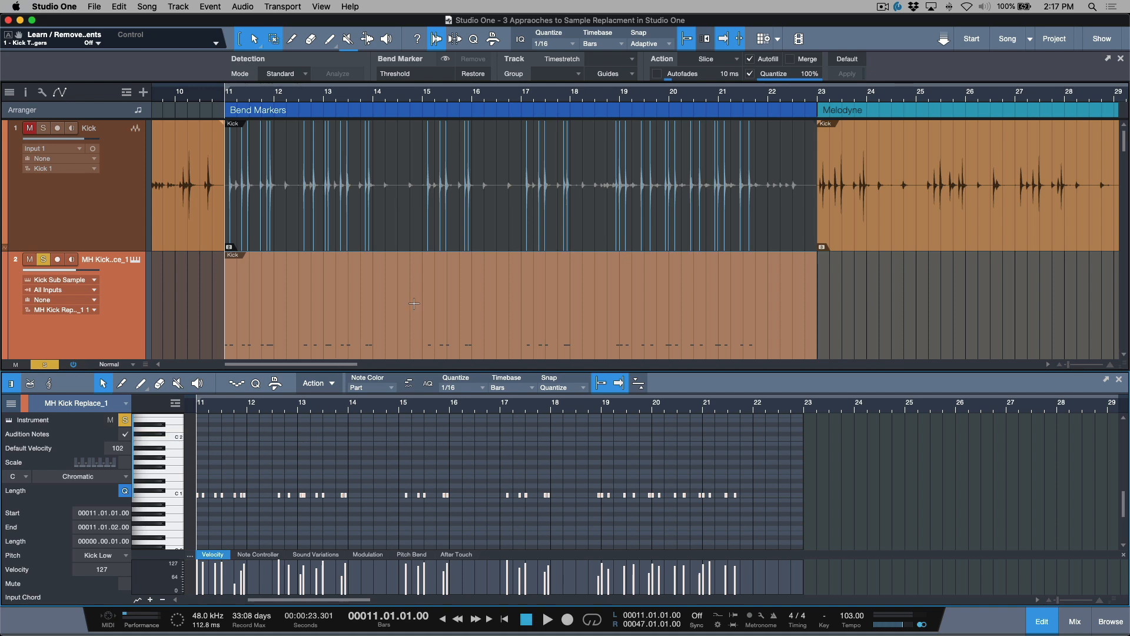
scroll(455, 301, "down", 1)
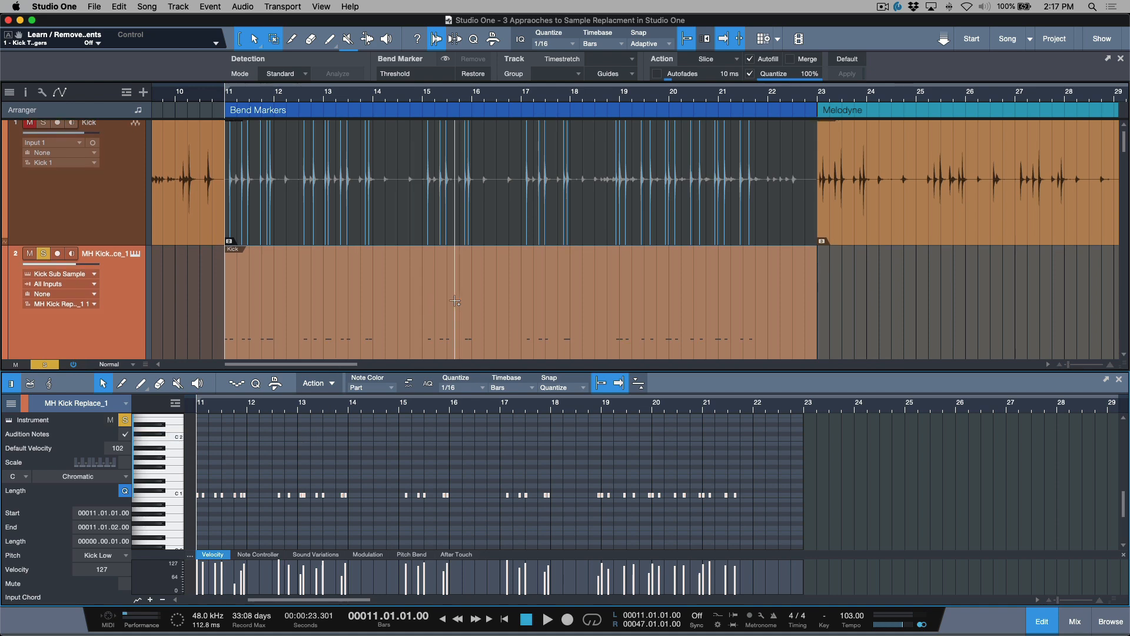
Set the arrangement's track height to Medium so the Kick and MH Kick Replace_1 tracks show together.
key("shift+w")
left_click(124, 311)
left_click(297, 455)
key("shift+e")
key("shift+e")
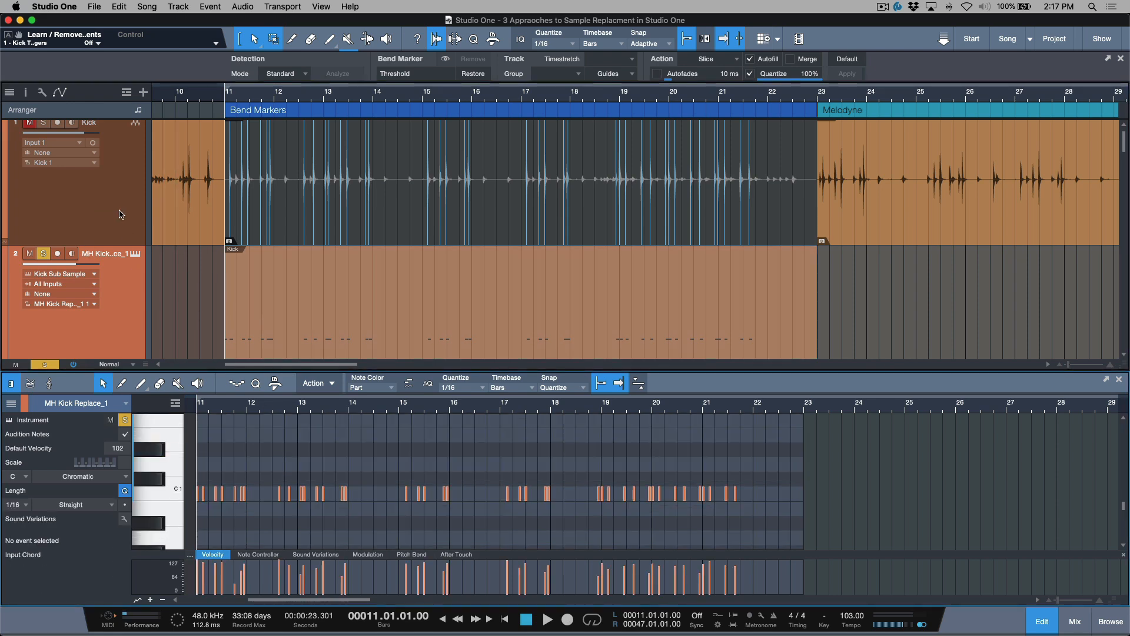
left_click(118, 315)
key("shift+w")
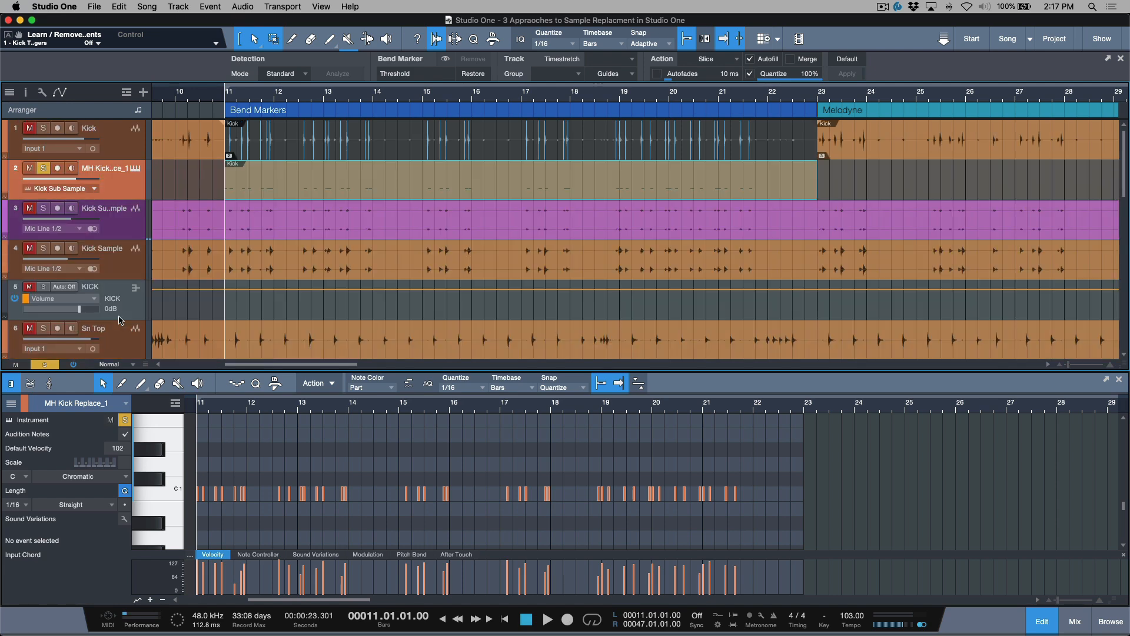
key("shift+e")
key("shift+e")
scroll(377, 235, "up", 3)
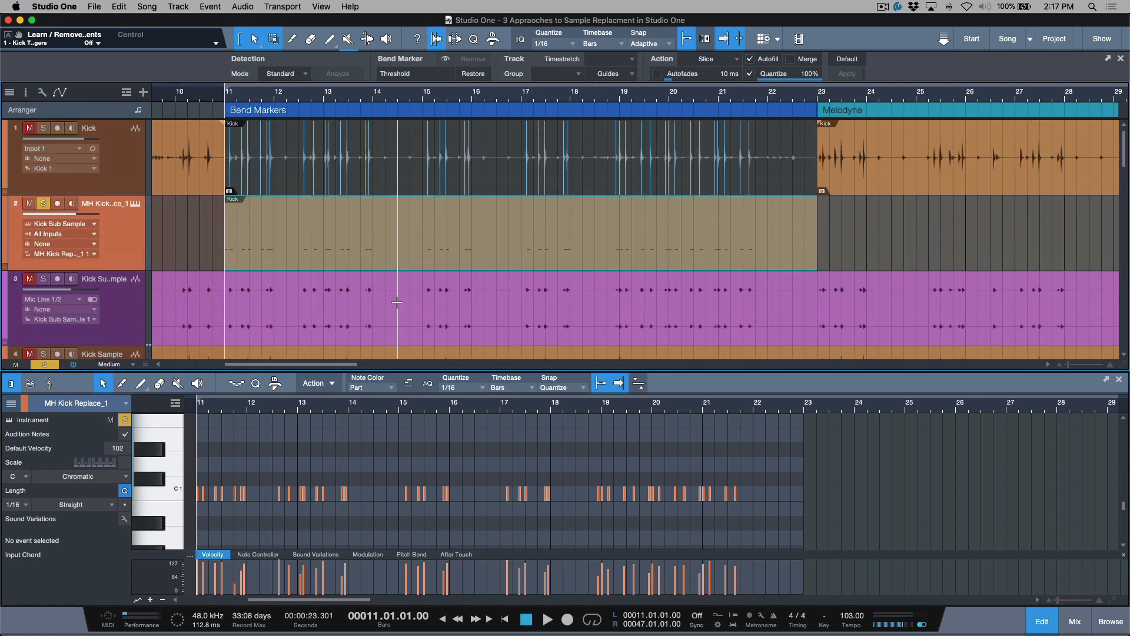
Solo the Kick track alongside MH Kick Replace_1 and play from bar 11, switching the replacement's solo off and on to compare.
left_click(47, 129)
key("space")
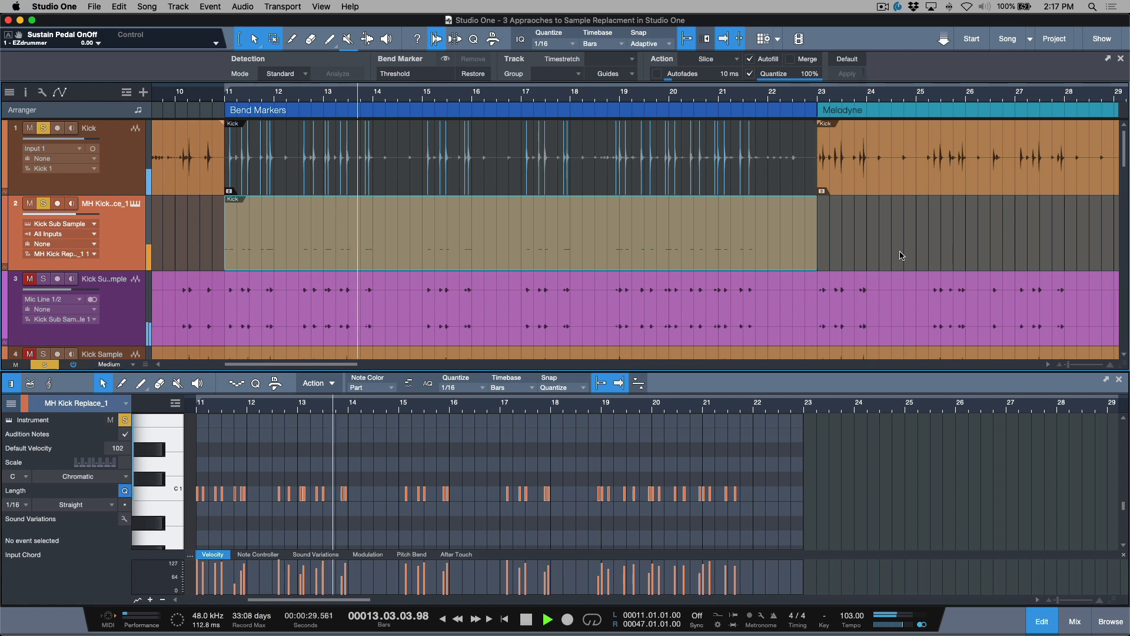
left_click(44, 204)
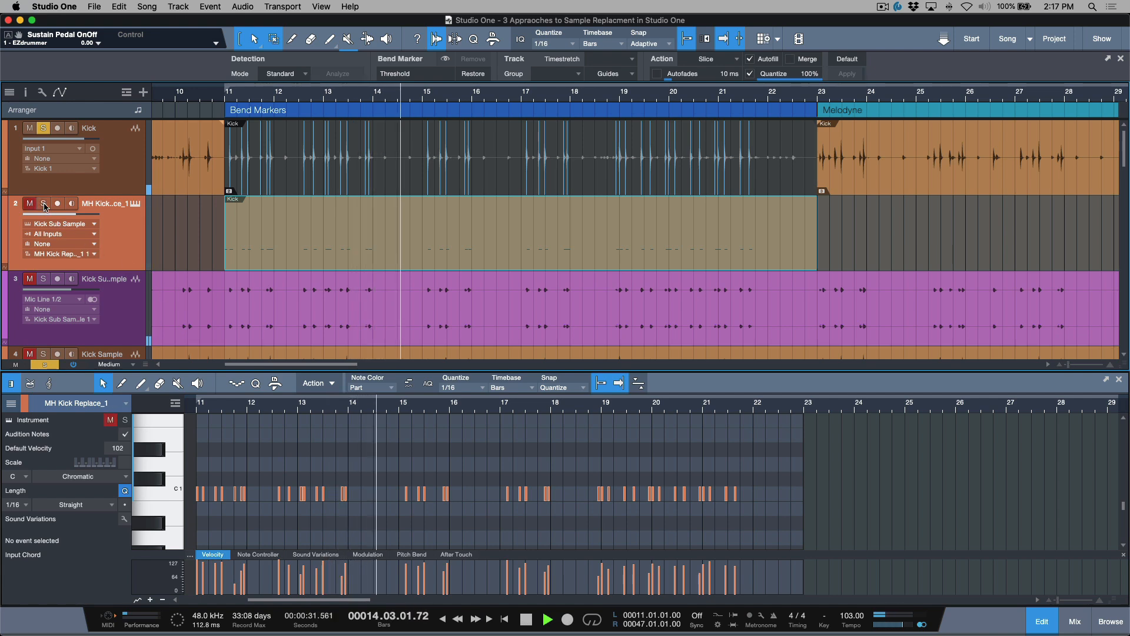
left_click(44, 204)
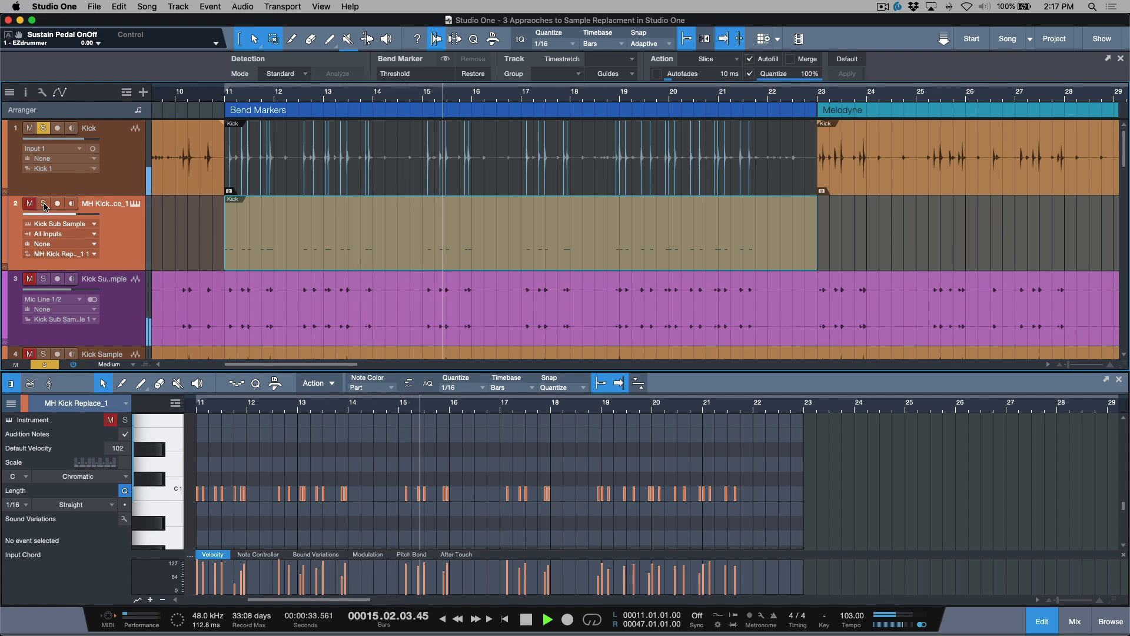
key("space")
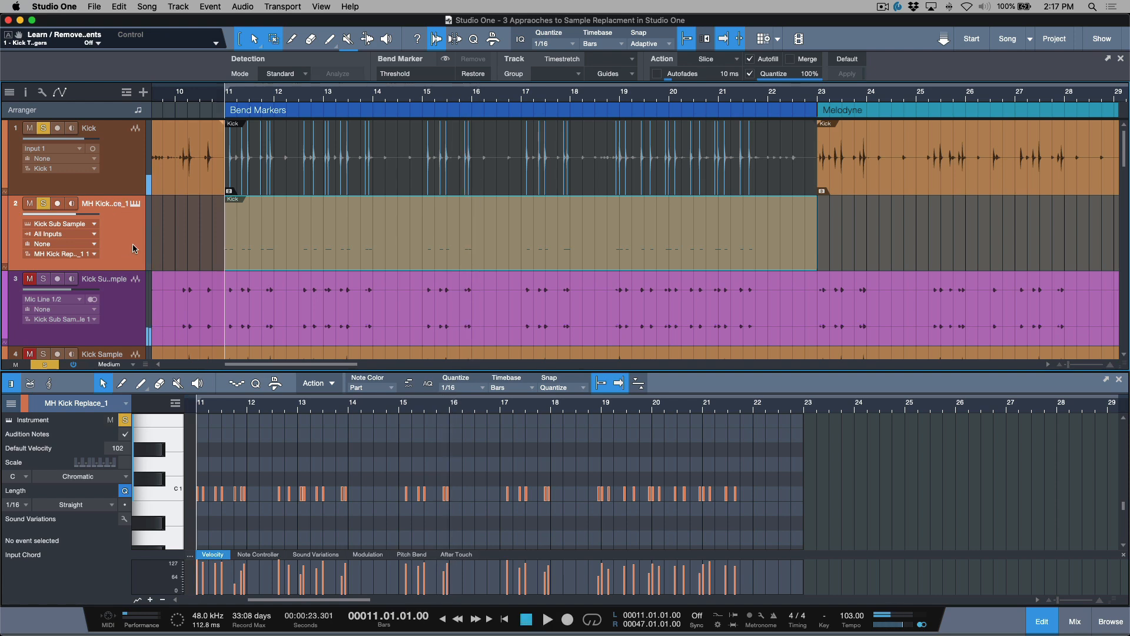
left_click(165, 236)
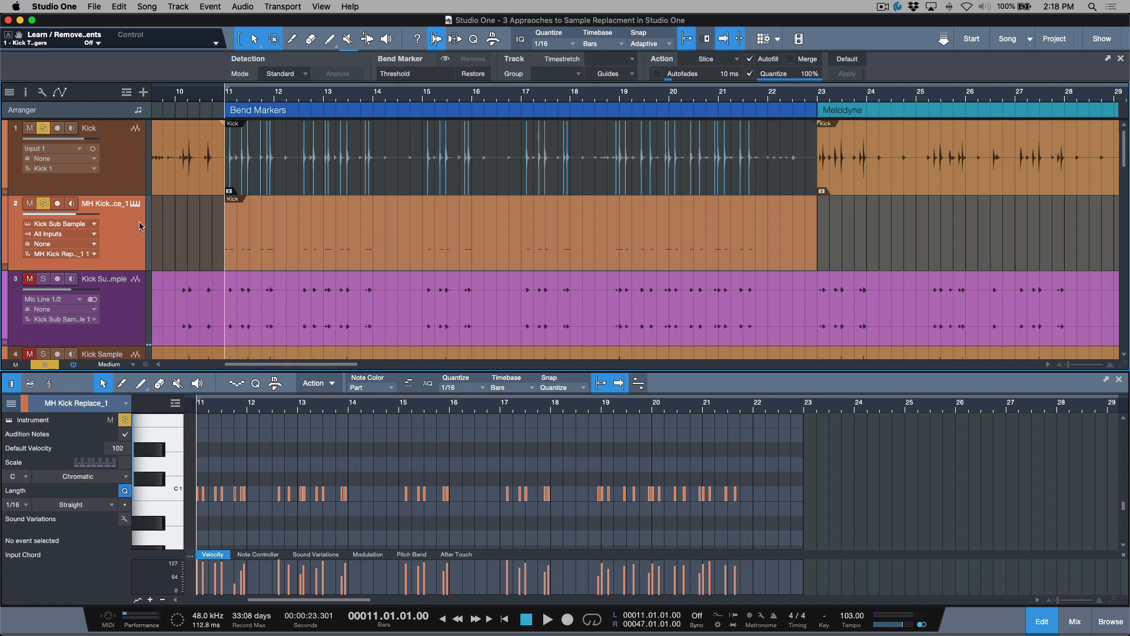
Examine the Kick event's bend markers against the replacement notes at the start of bar 11.
key("shift+e")
key("shift+e")
key("shift+e")
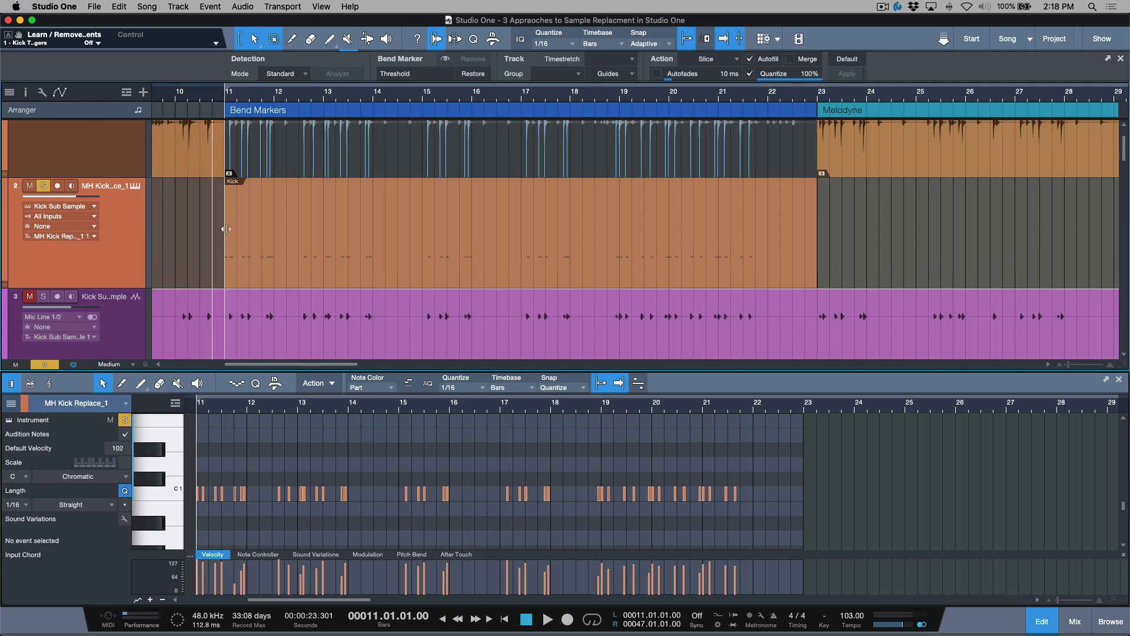
scroll(227, 228, "up", 2)
scroll(227, 228, "up", 2)
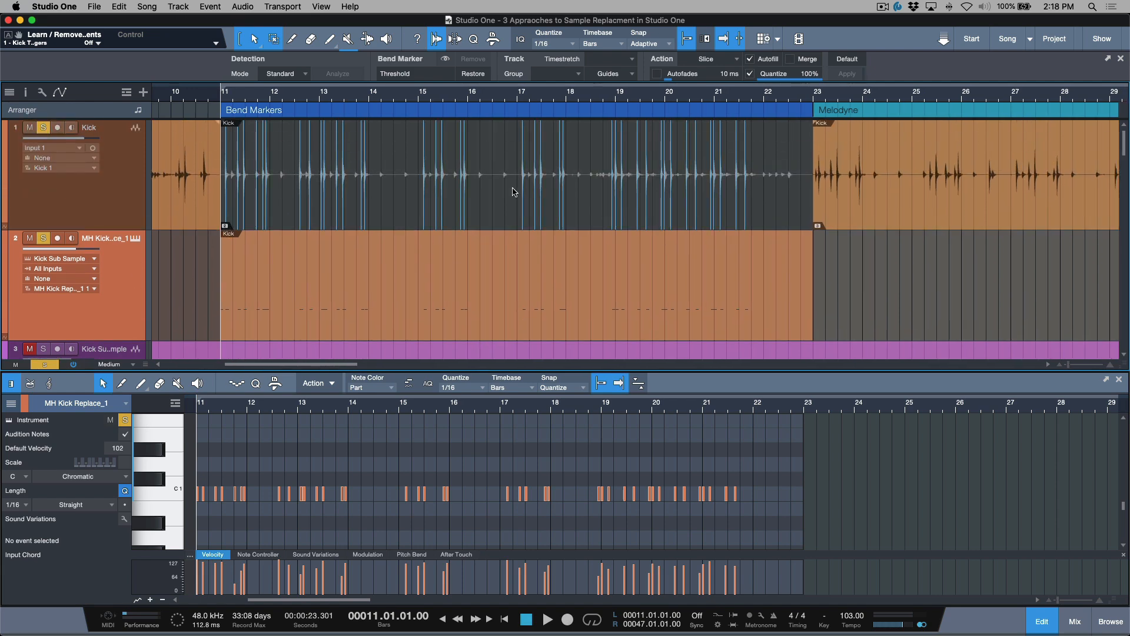
left_click(515, 196)
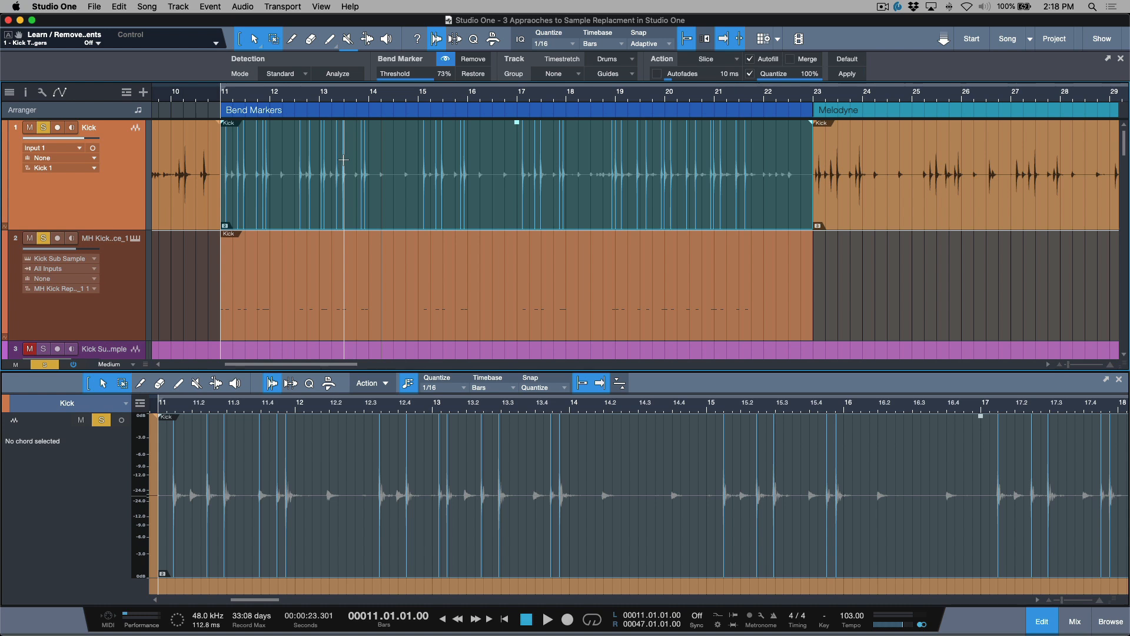
key("e")
key("e")
key("e")
key("e")
key("e")
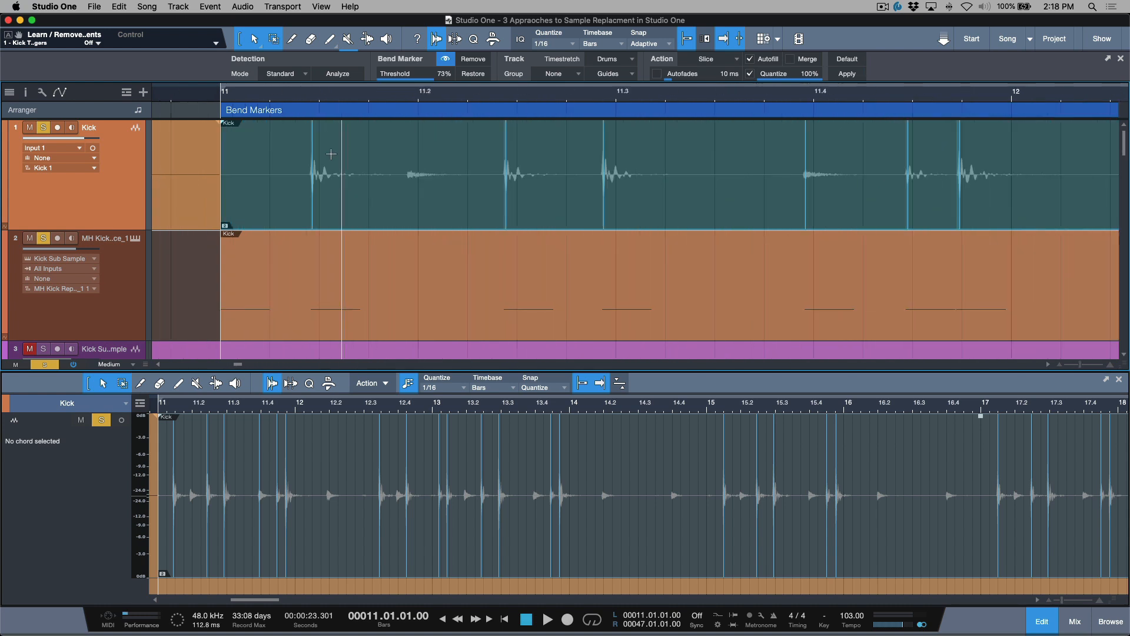
left_click(238, 129)
key("space")
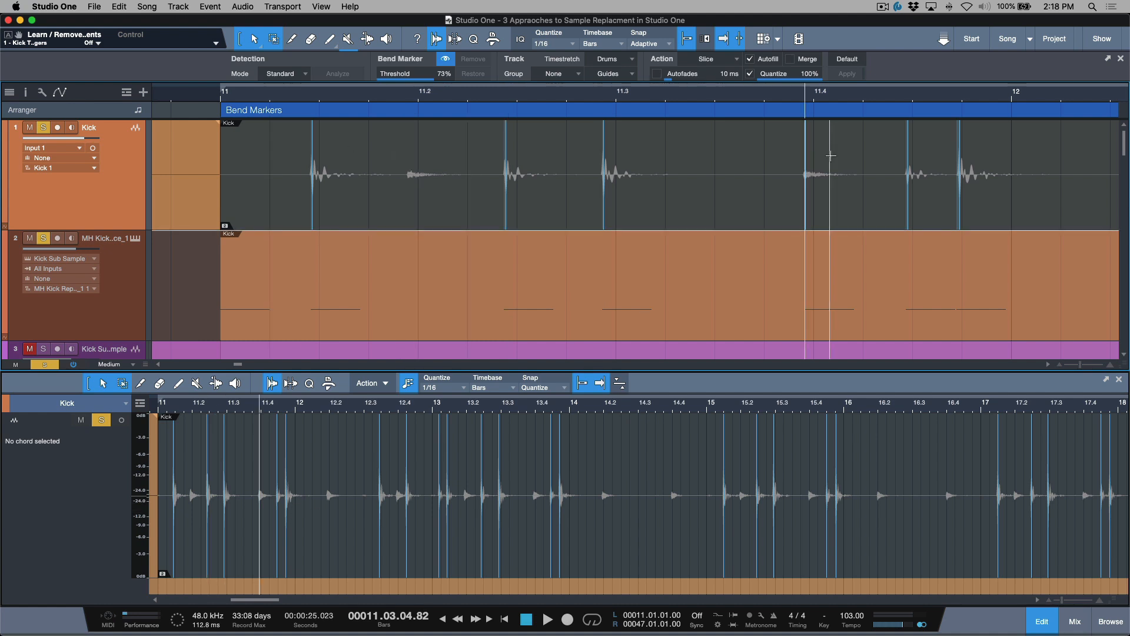
Step the playhead through the Kick event's transients up to bar 13 and back into bar 11.
scroll(783, 203, "right", 3)
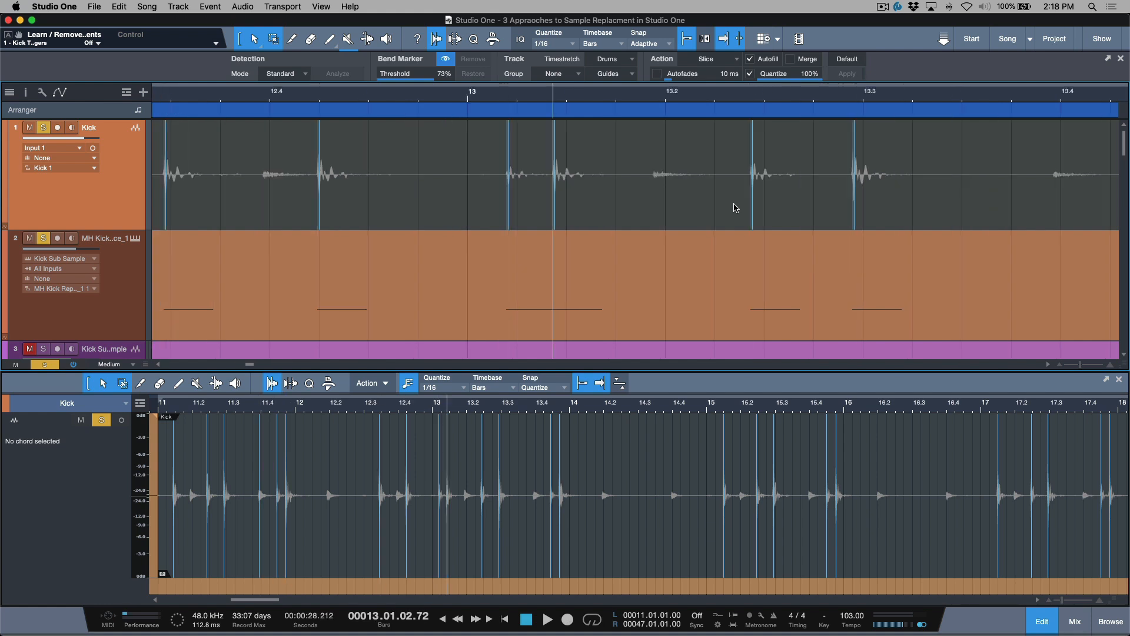
key("super+BackSpace")
key("super+BackSpace")
key("super+BackSpace")
key("super+BackSpace")
key("super+BackSpace")
key("super+BackSpace")
key("super+BackSpace")
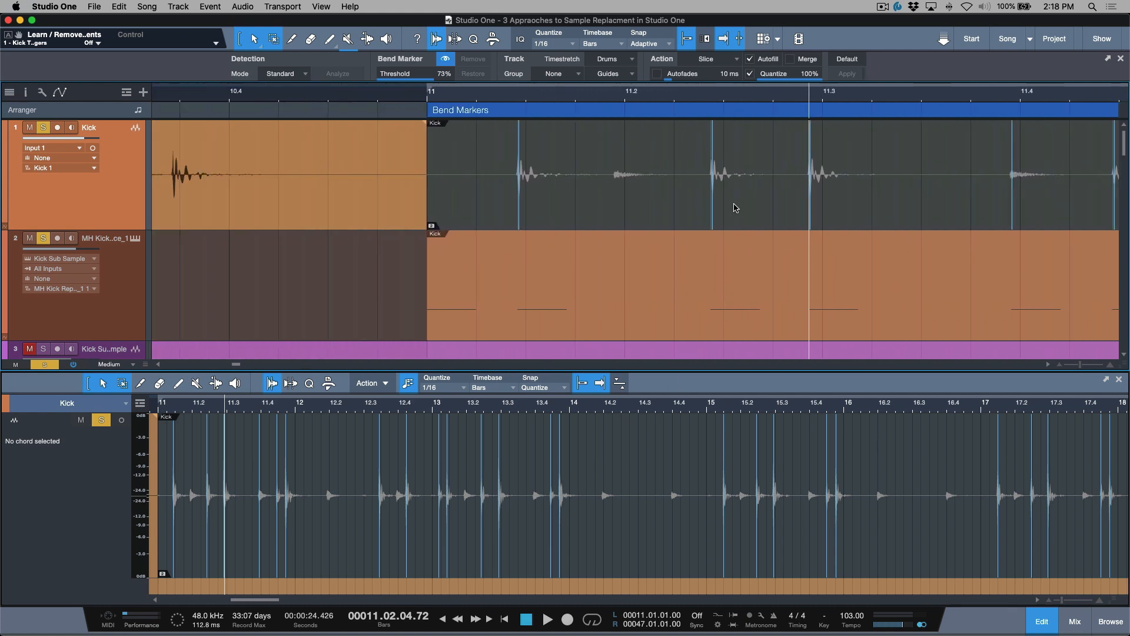
Select the MH Kick Replace_1 part for note editing and synchronize the note editor's view with the arrangement at bar 11.
left_click(537, 150)
key("Tab")
left_click_drag(427, 329, 600, 316)
left_click(599, 316)
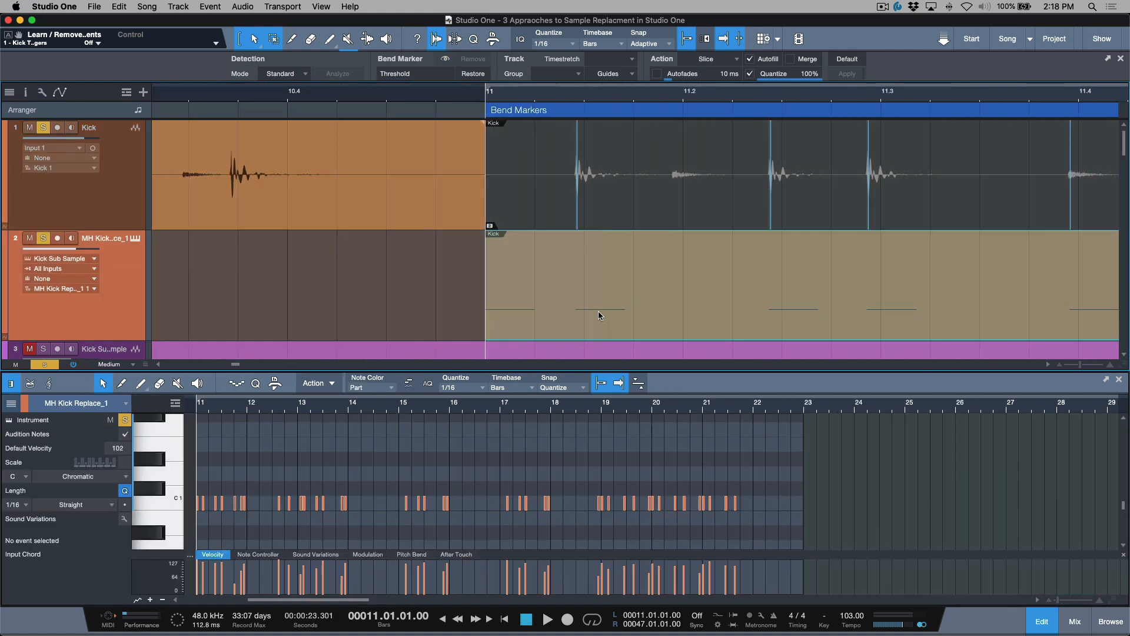
scroll(216, 413, "up", 8)
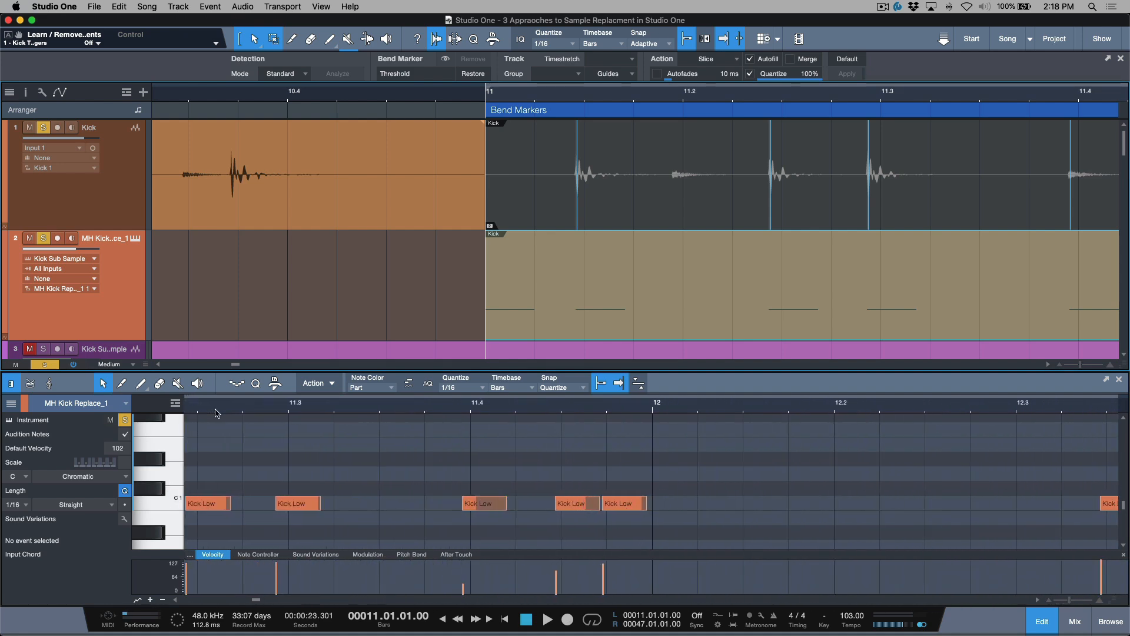
scroll(345, 442, "left", 5)
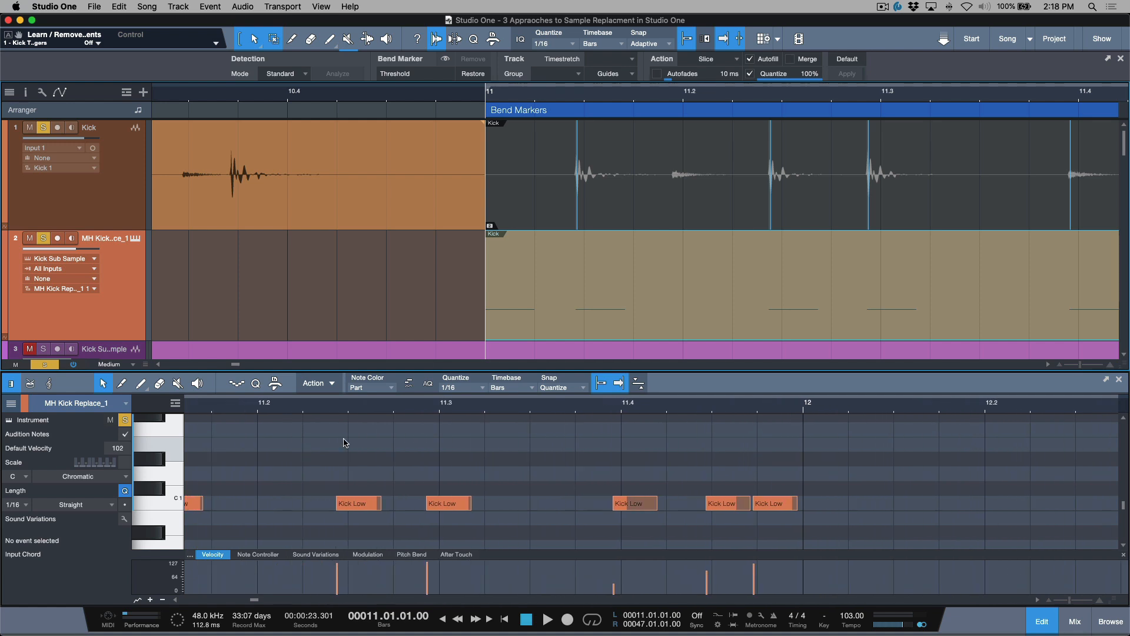
left_click(638, 383)
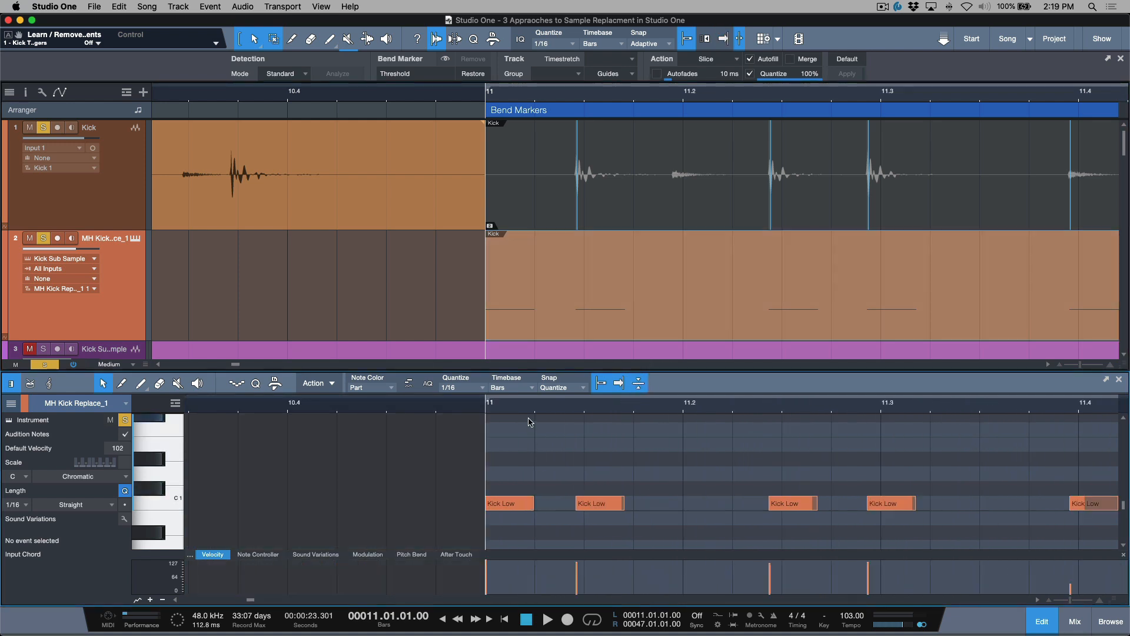
scroll(521, 415, "up", 3)
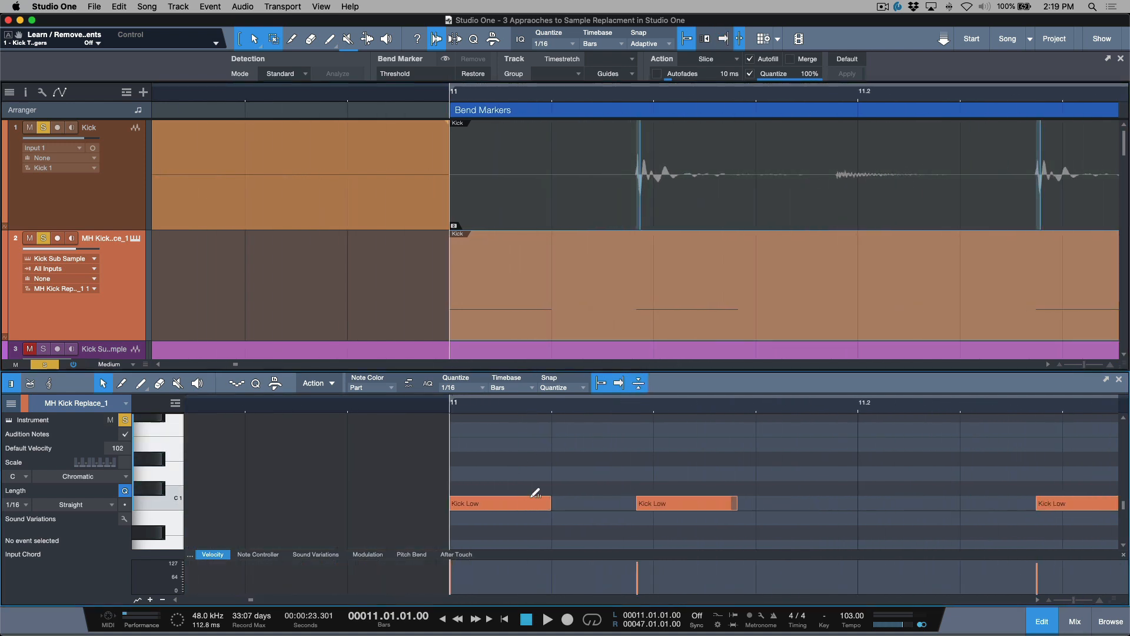
Delete the extra Kick Low note at the very start of bar 11, which has no matching kick hit.
double_click(511, 505)
scroll(519, 504, "right", 2)
scroll(519, 504, "right", 3)
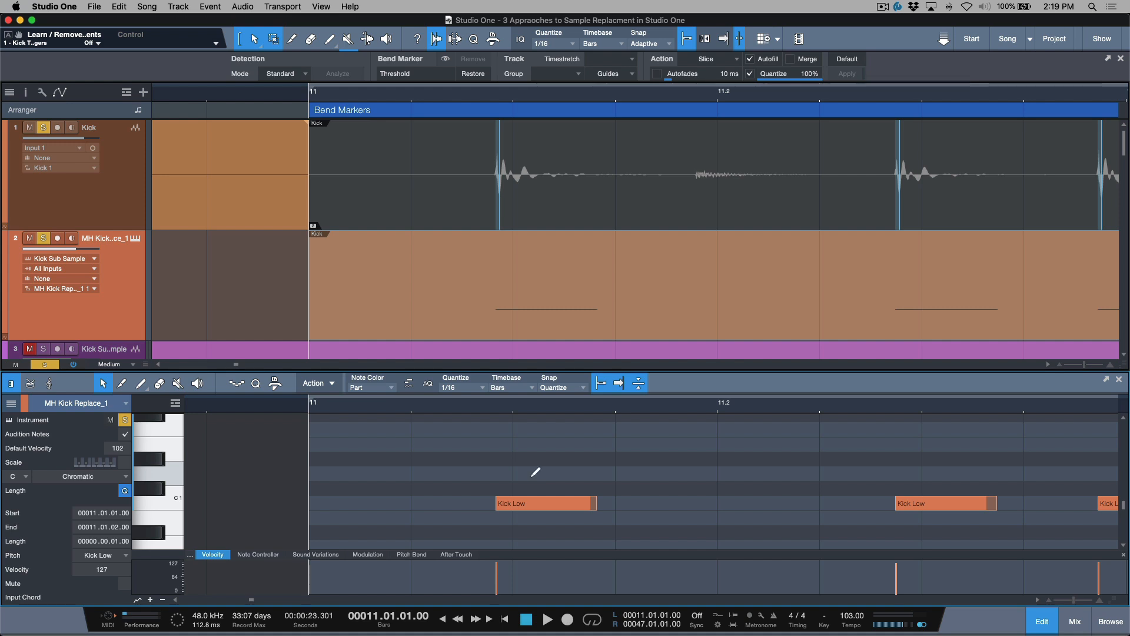
scroll(531, 480, "down", 1)
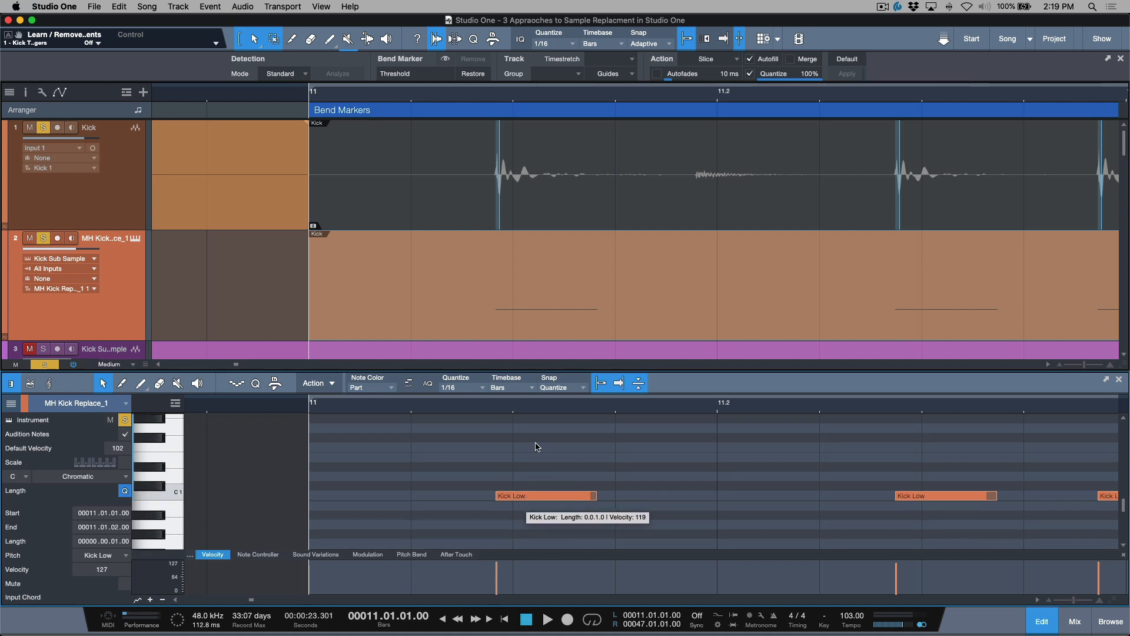
Step the playhead to the starts of the first three Kick Low notes and back, checking their alignment with the Kick transients.
left_click(551, 495)
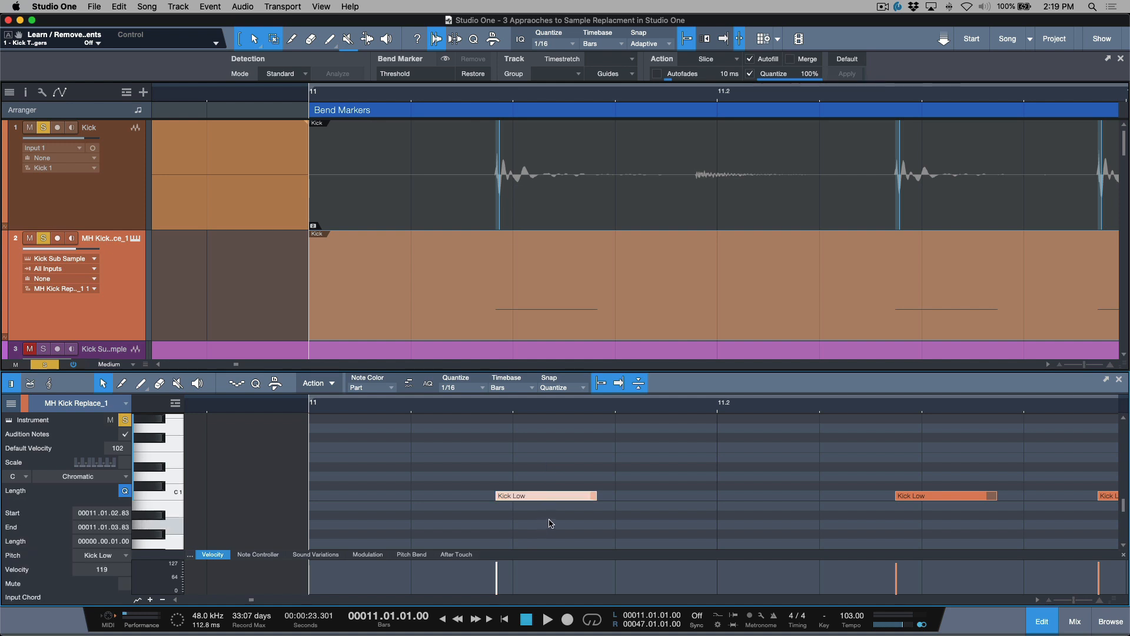
key("l")
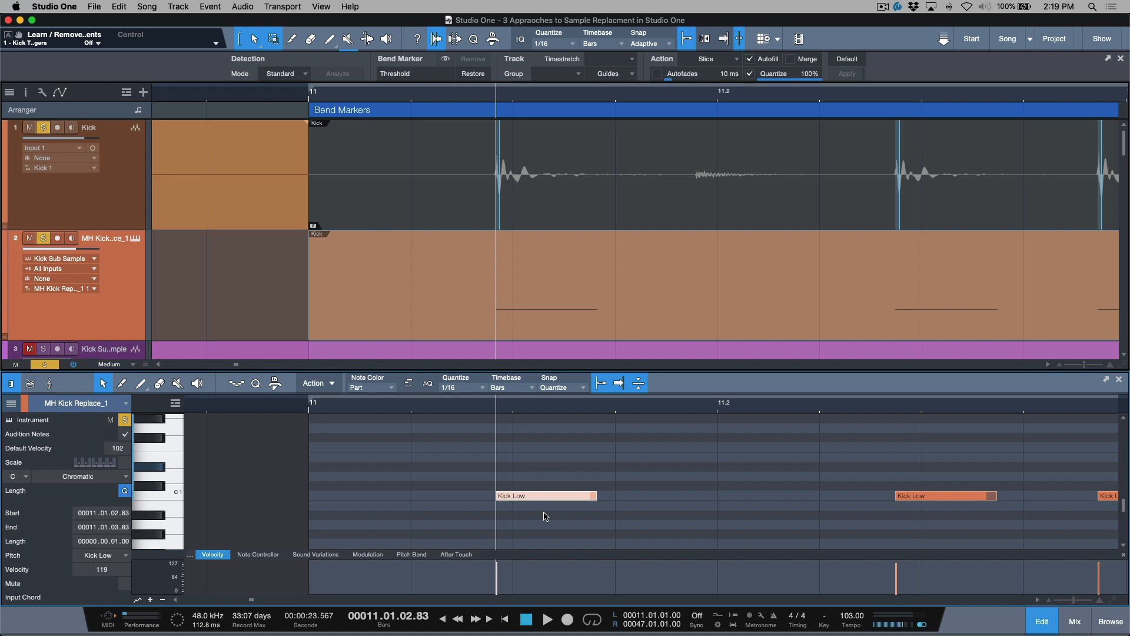
key("Right")
key("l")
key("Right")
key("l")
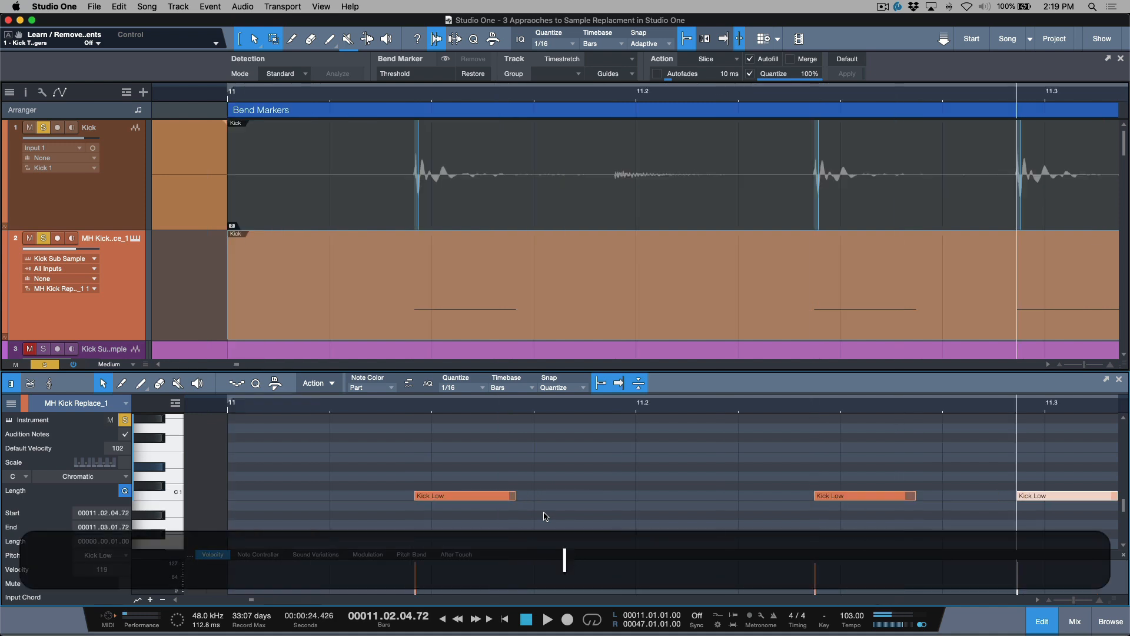
key("Left")
key("l")
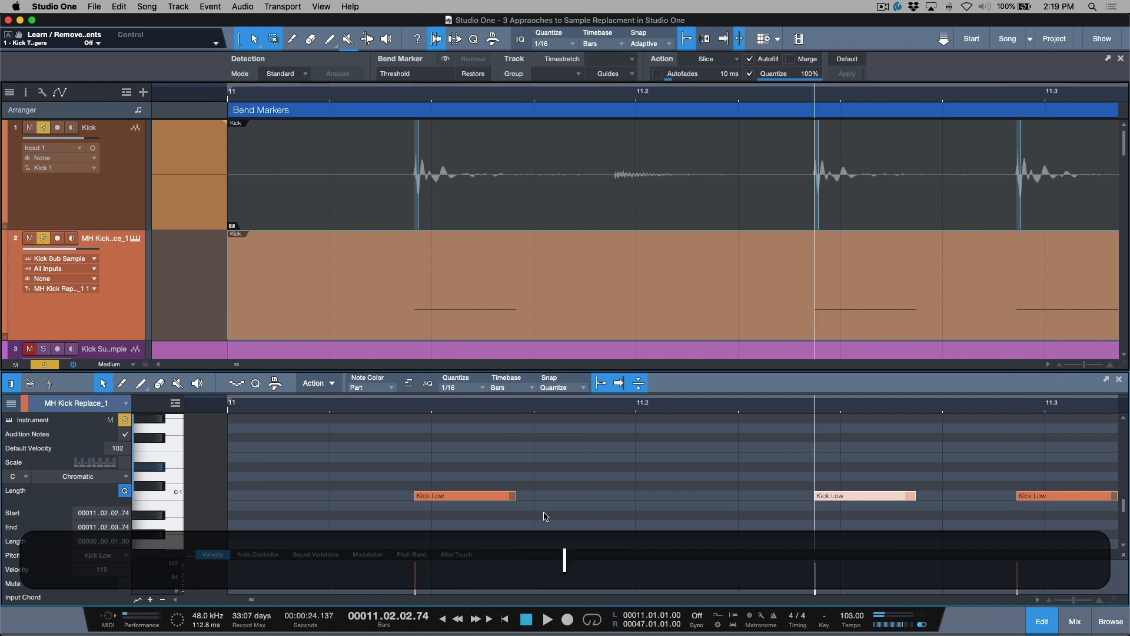
key("Left")
key("l")
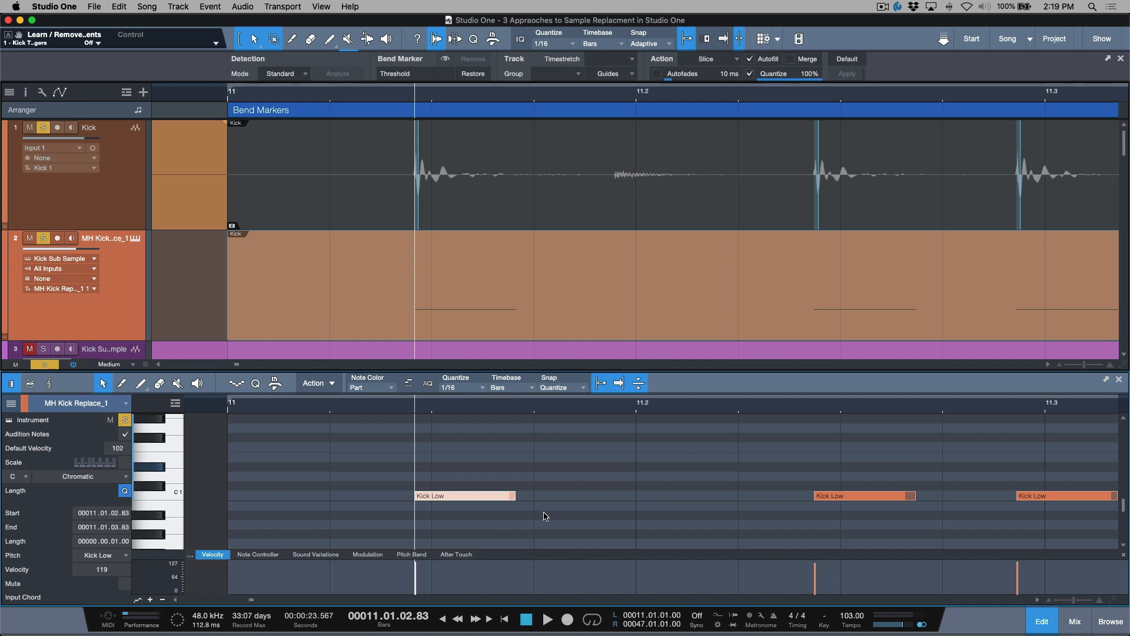
key("e")
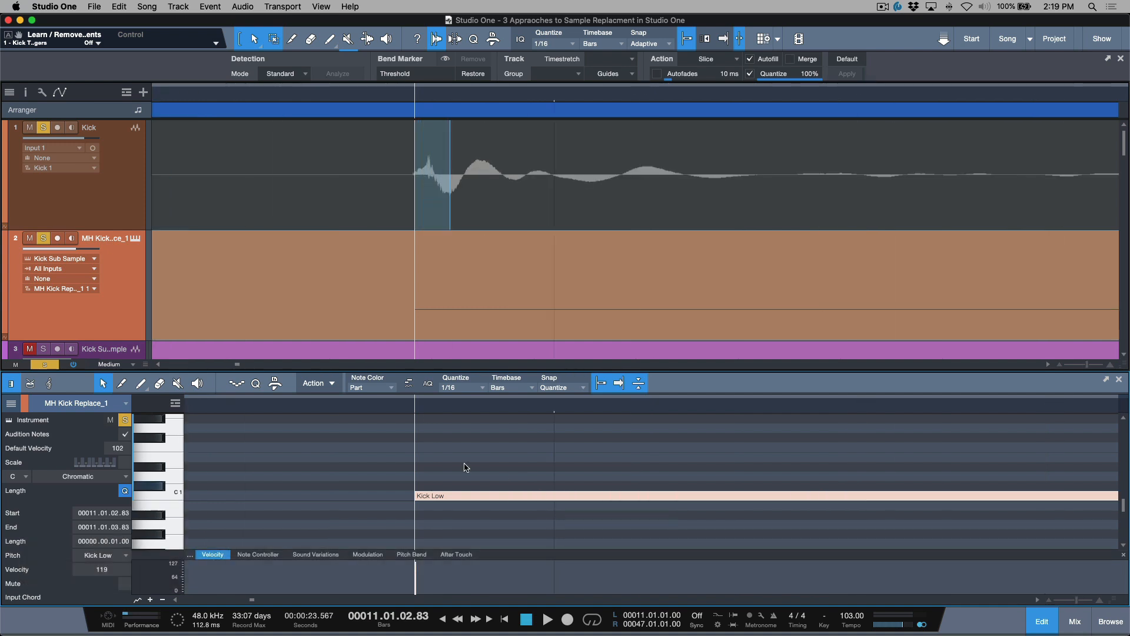
Open Impact XT on the MH Kick Replace_1 track and inspect the Kick Low sample's start at closer zoom before closing it.
left_click(135, 240)
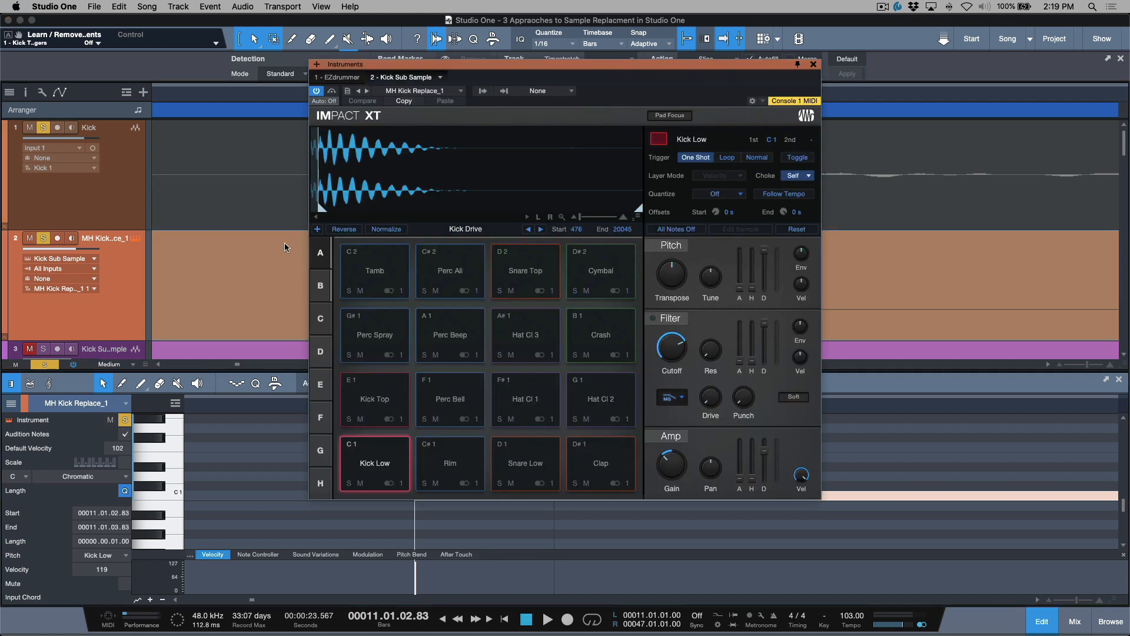
left_click_drag(595, 224, 660, 247)
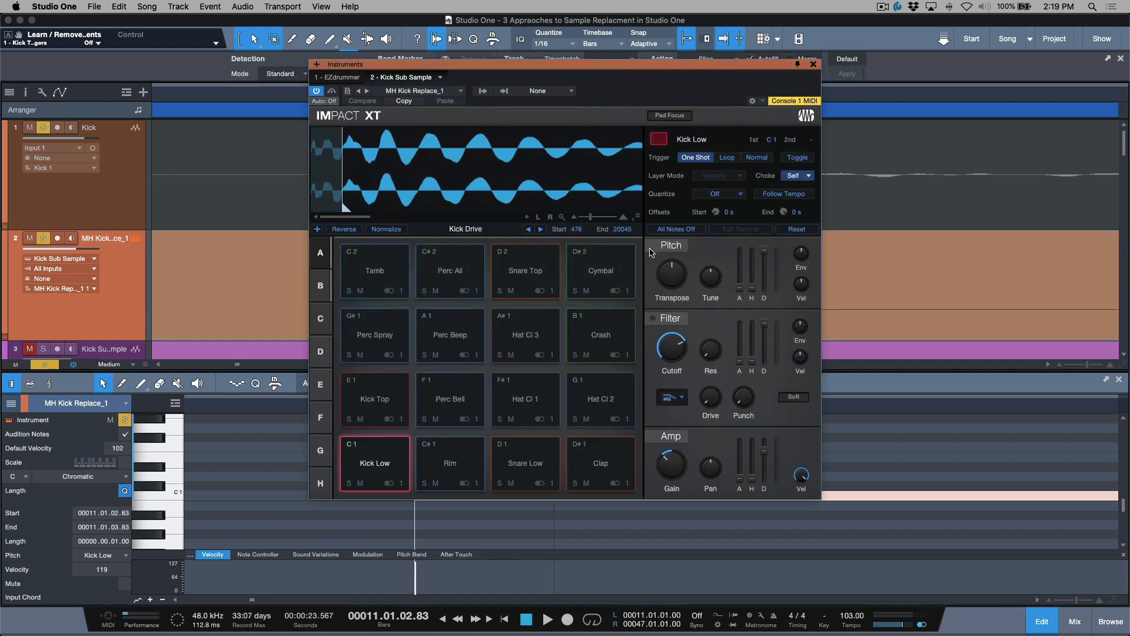
left_click_drag(435, 180, 511, 196)
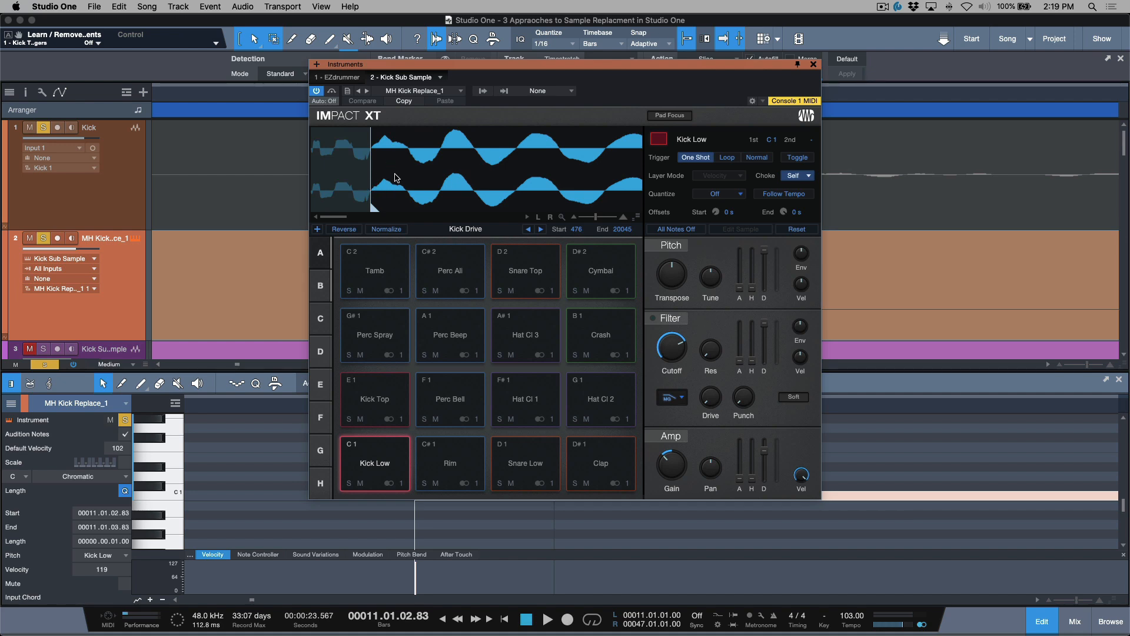
left_click(813, 66)
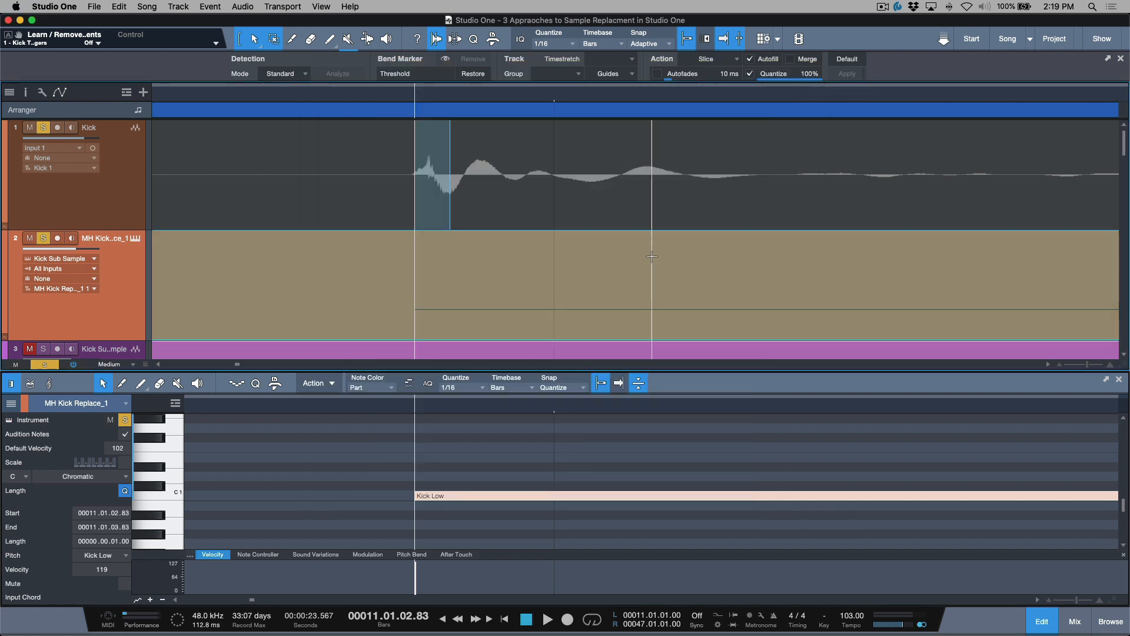
Delete the stray Kick Low note at 00011.03.04.82, which sits on a faint non-kick transient just before beat 4.
left_click(525, 523)
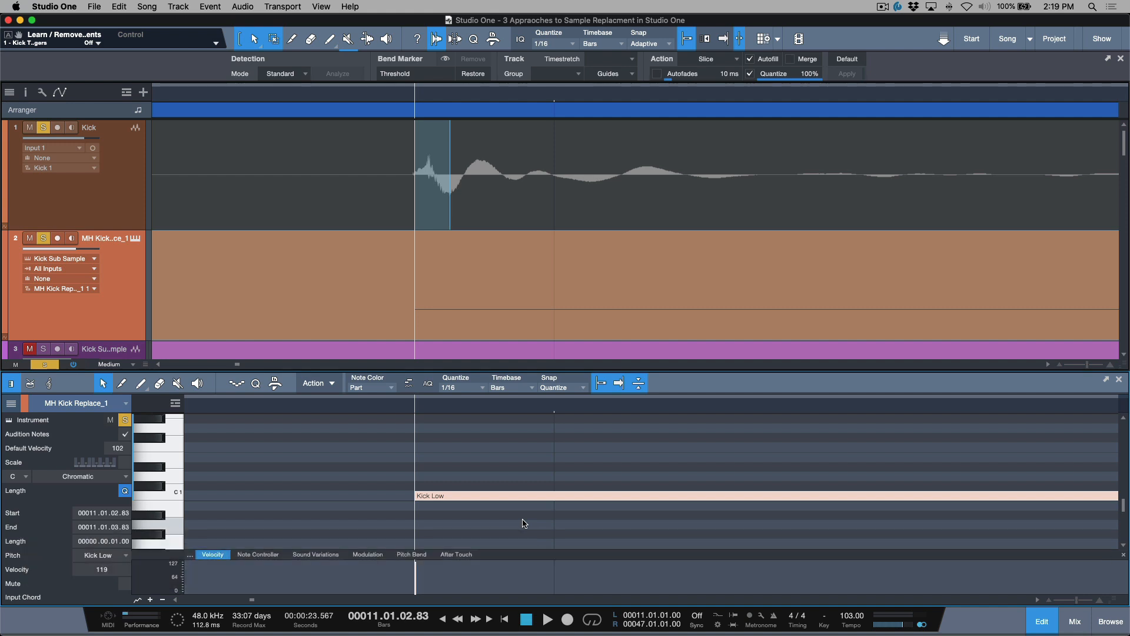
key("Right")
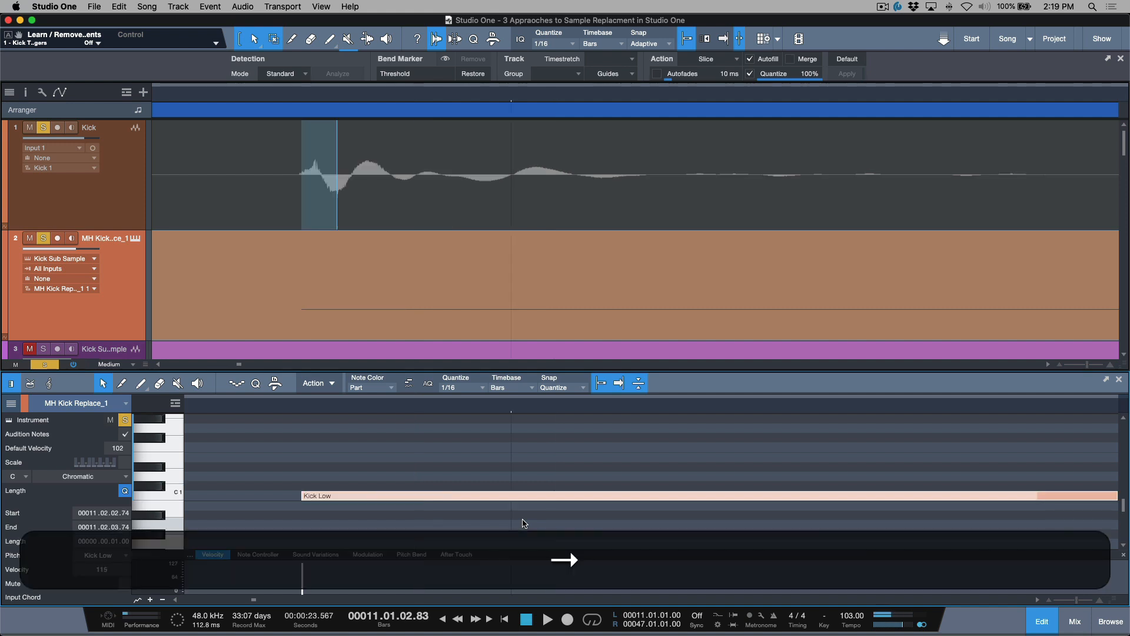
key("Right")
key("Right")
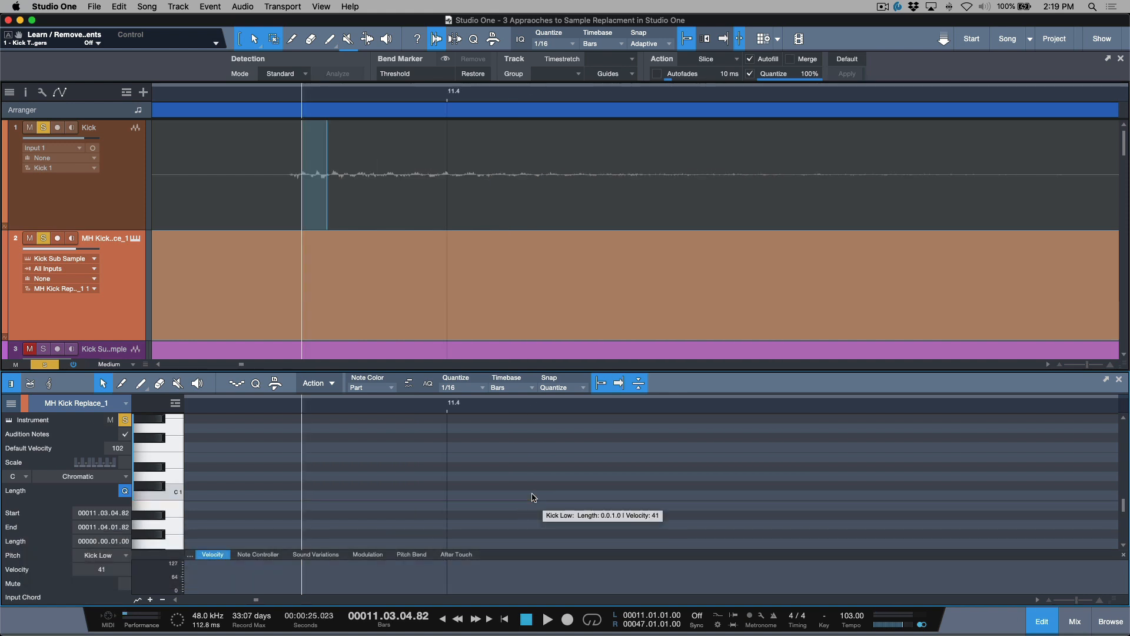
key("w")
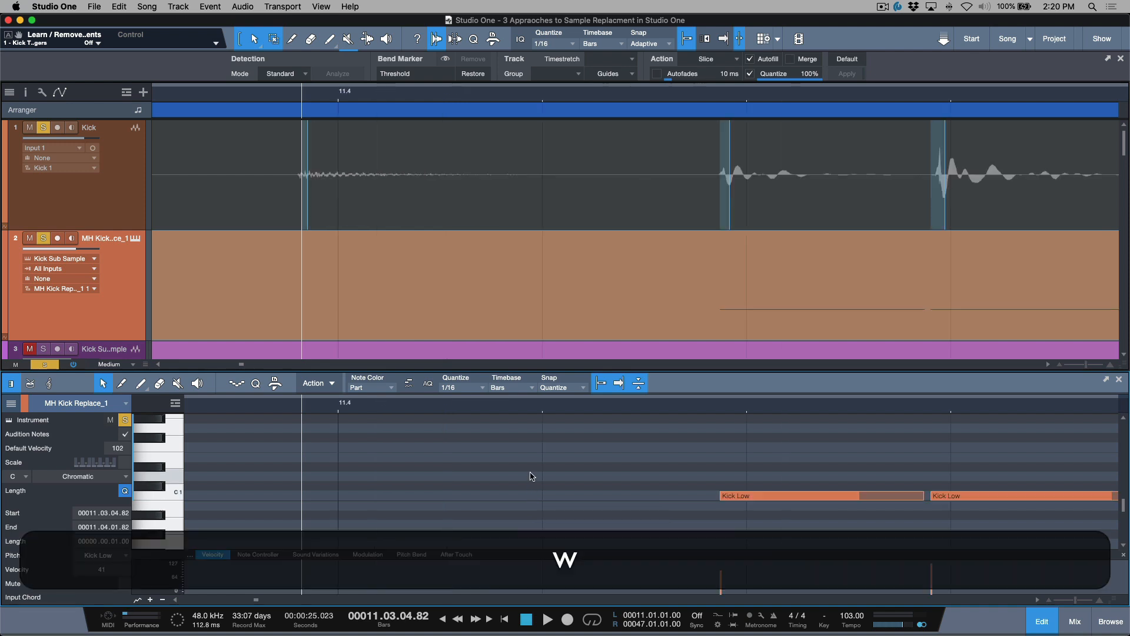
Locate the playhead to the Kick Low note at 00011.04.02.87 and enlarge the waveform display to examine its transient.
left_click_drag(761, 531, 719, 453)
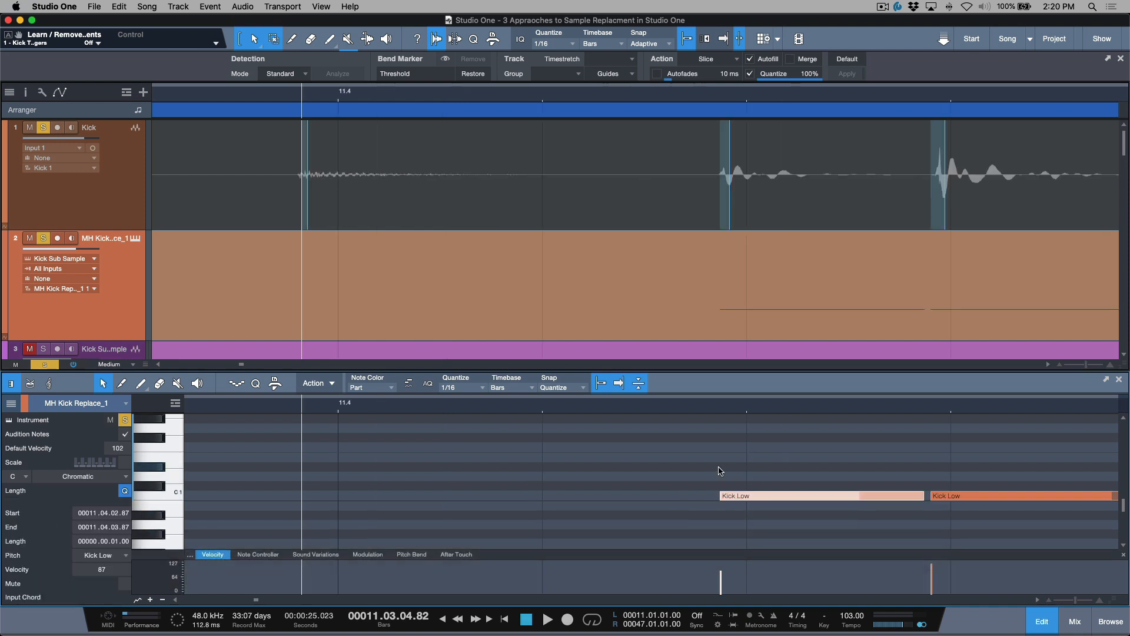
key("l")
key("e")
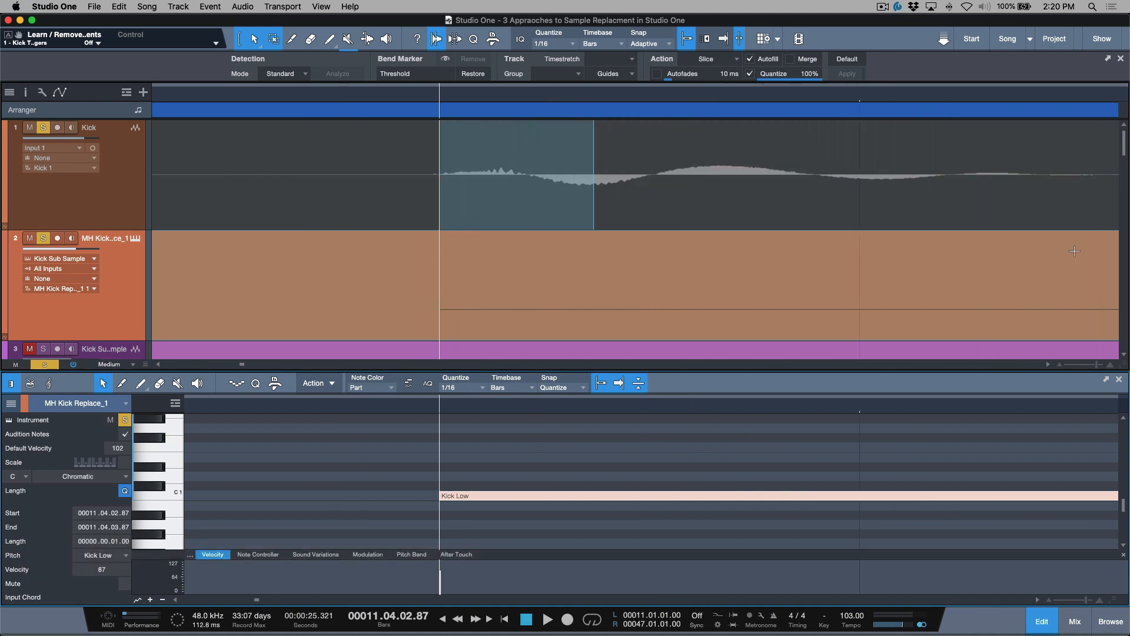
left_click_drag(1124, 366, 1123, 419)
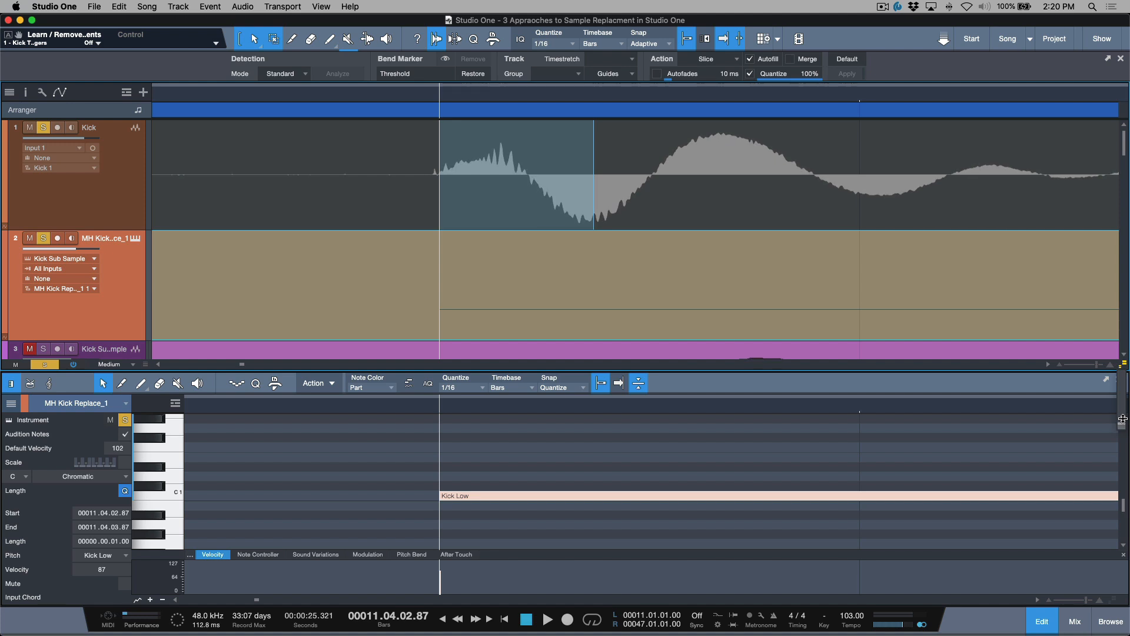
left_click(614, 518)
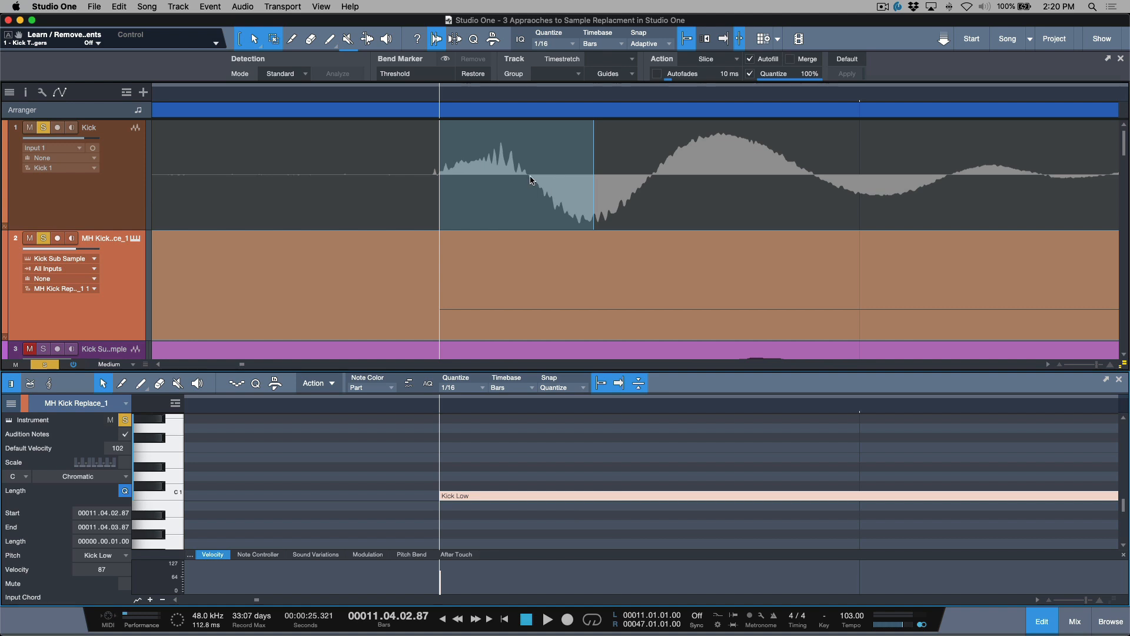
Move the last Kick Low note of bar 11 later to 00011.04.03.93, where the kick's attack begins.
left_click_drag(513, 469, 507, 520)
key("Right")
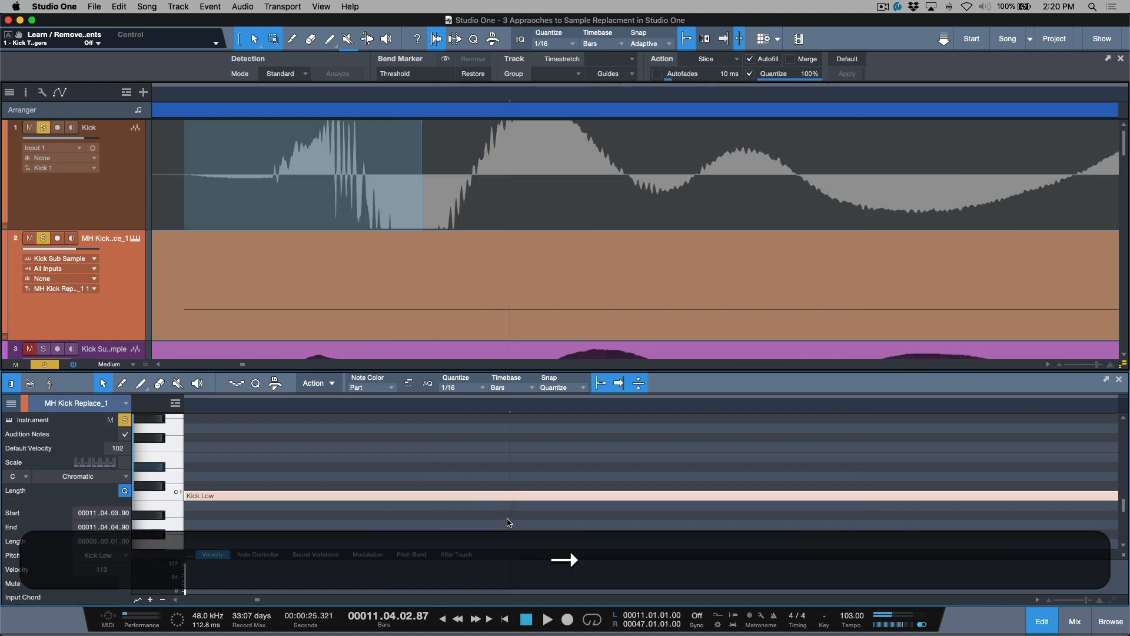
key("l")
key("semicolon")
key("Left")
key("l")
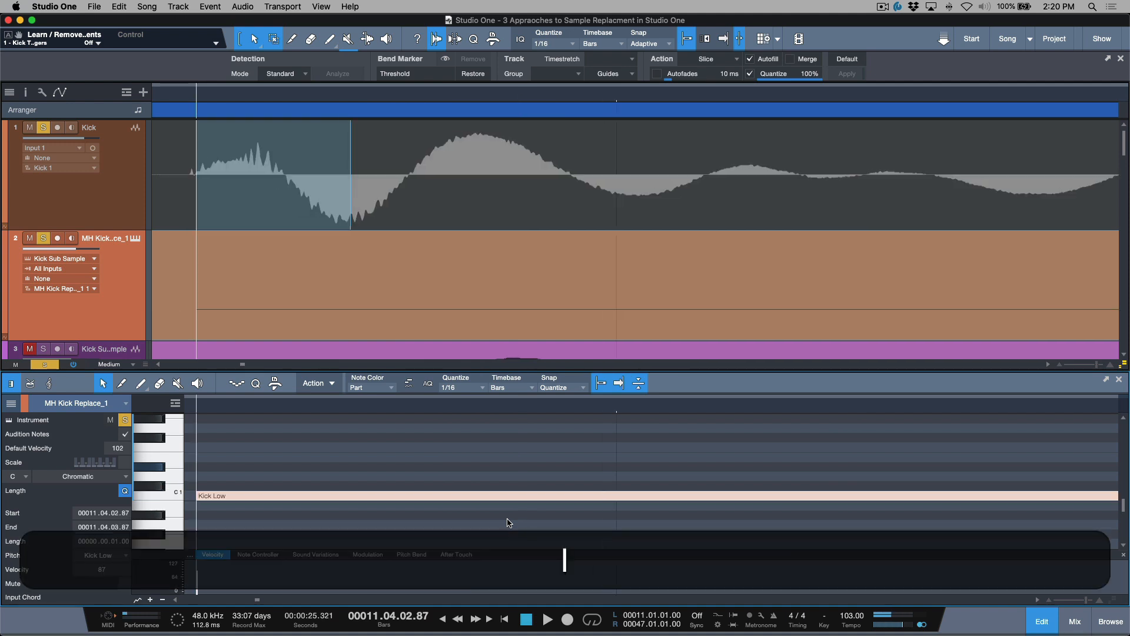
key("Right")
key("l")
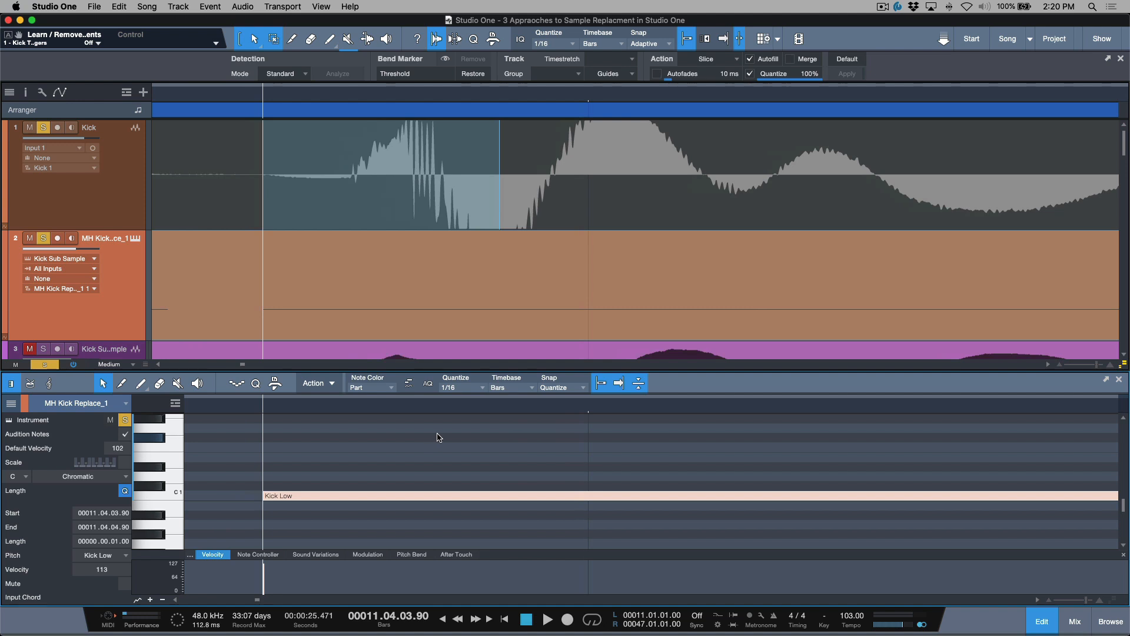
left_click(426, 465)
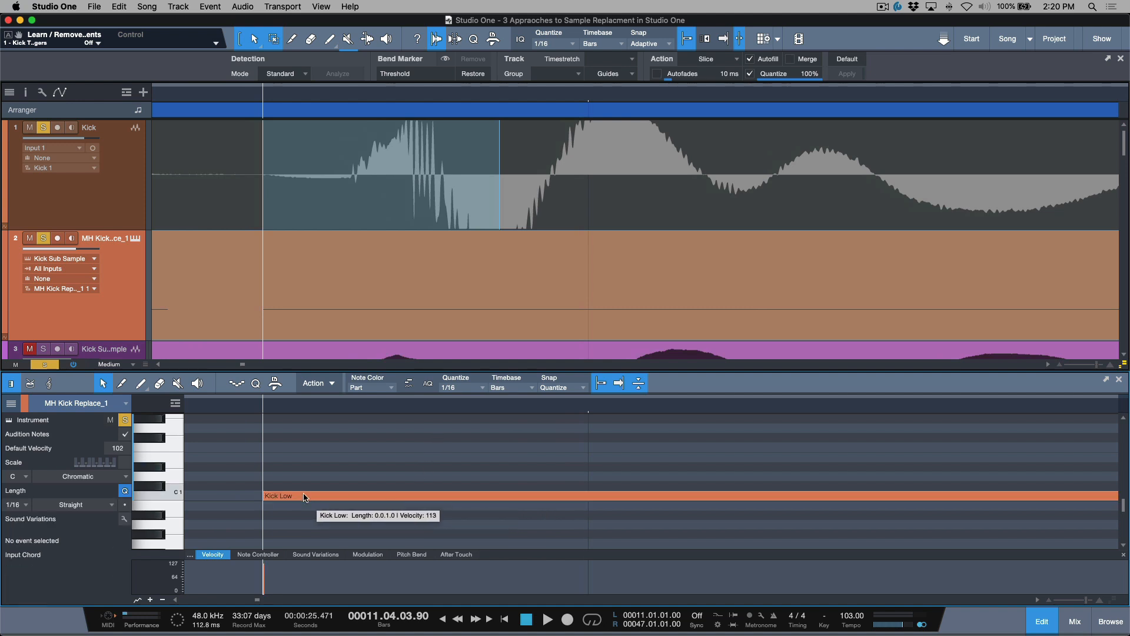
left_click_drag(295, 497, 387, 496)
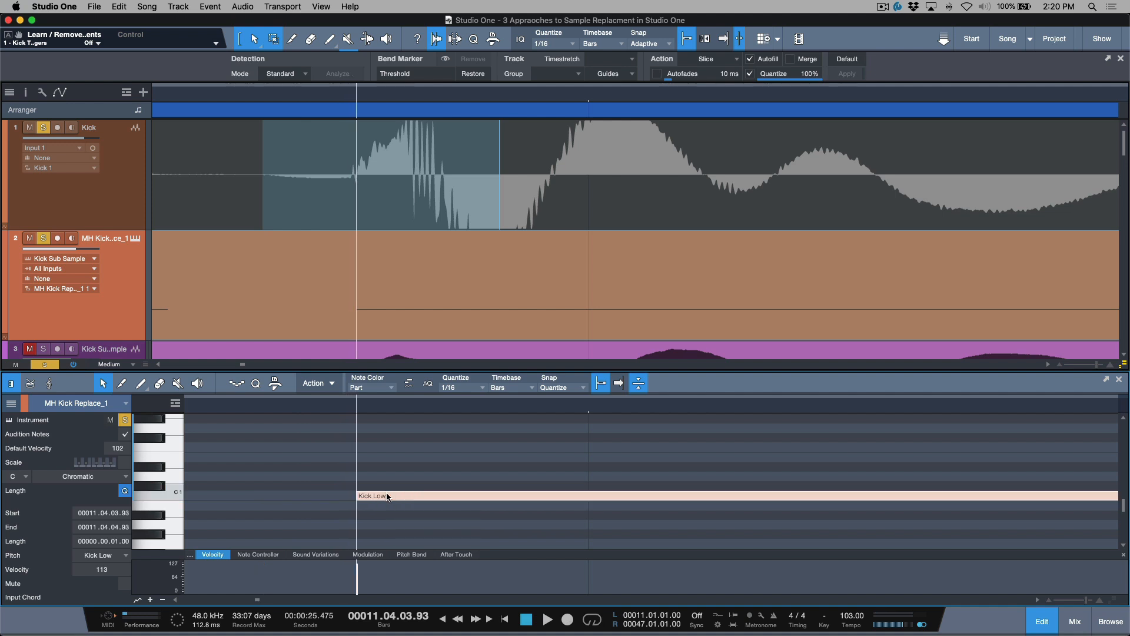
Shift the Kick Low note in the first beat of bar 13 slightly later onto the kick attack, at 00013.01.02.73.
key("Right")
key("Right")
key("Right")
key("l")
left_click_drag(355, 496, 371, 496)
Step the playhead through the following Kick Low notes from bar 13 into bar 15, checking their starts against the kick transients.
key("Right")
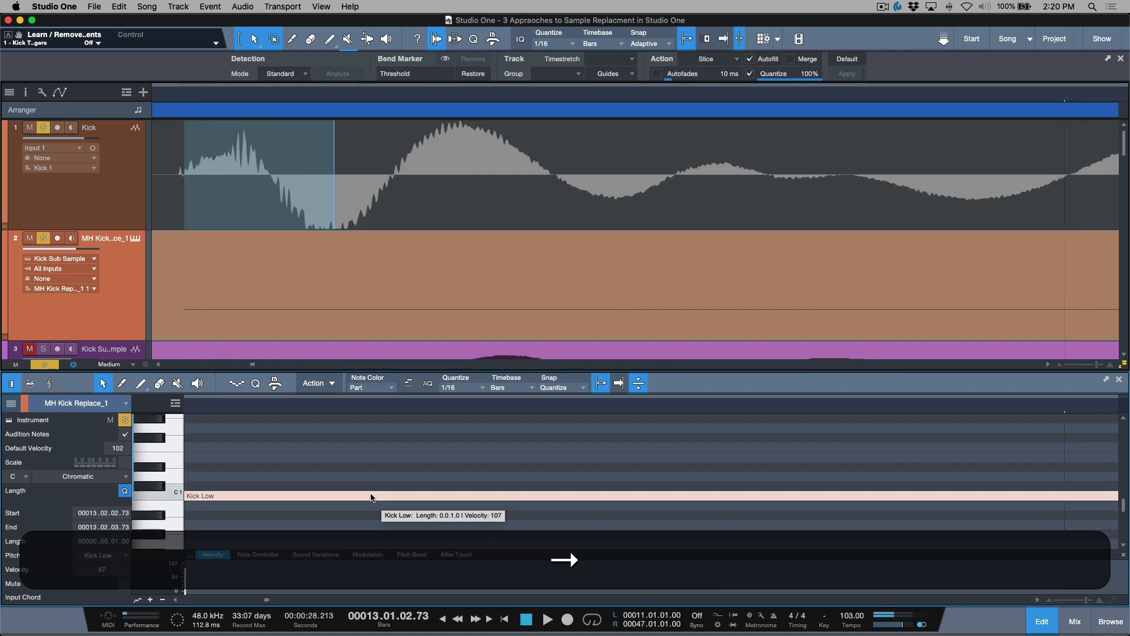
key("Right")
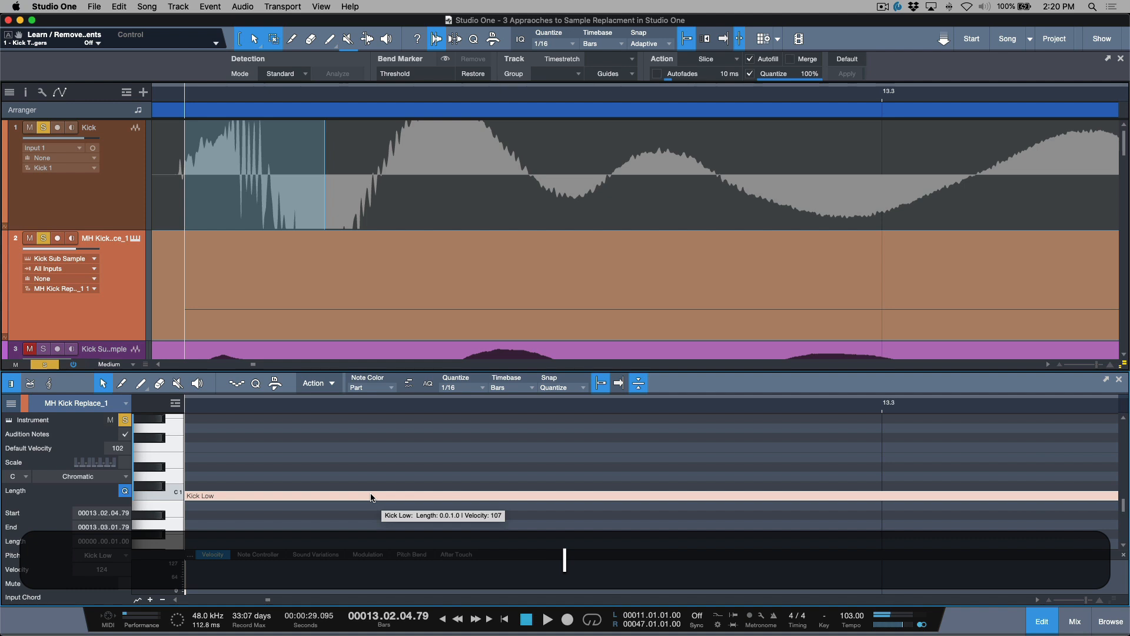
key("Right")
key("Right")
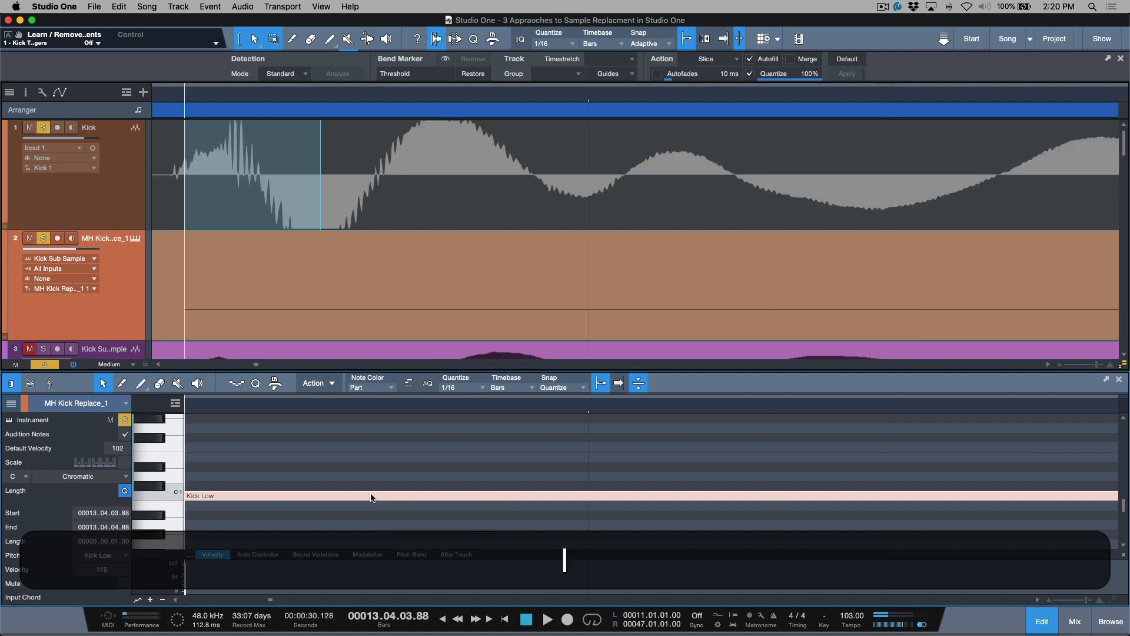
key("Right")
key("Right")
key("Right")
key("Right")
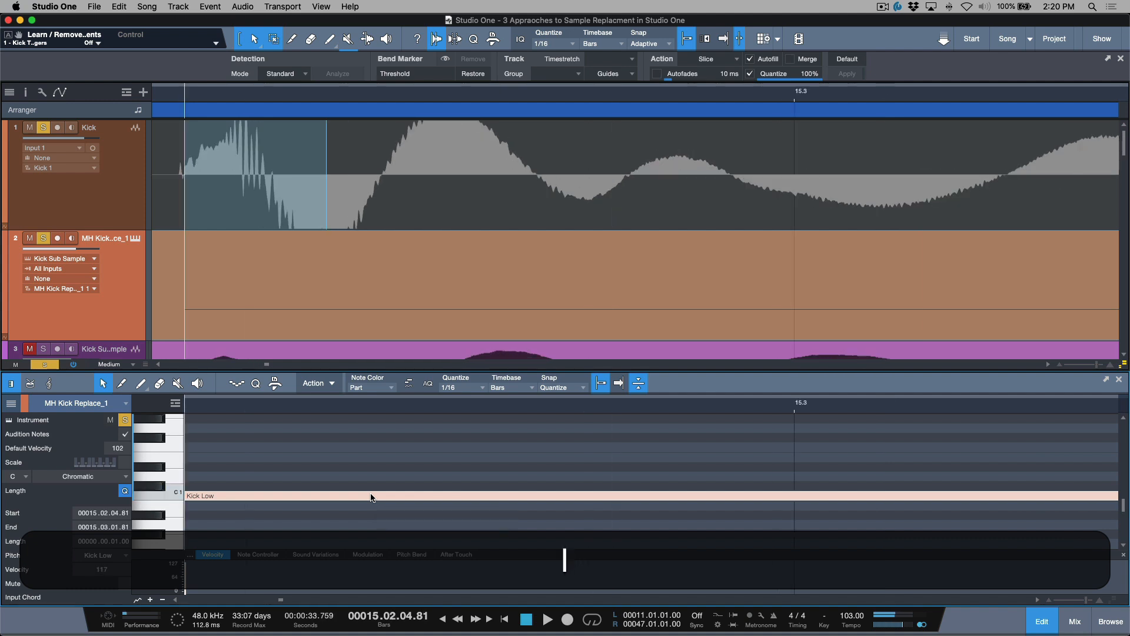
Move the Kick Low note at the end of bar 15 later to 00015.04.04.11, onto the kick's attack.
key("Right")
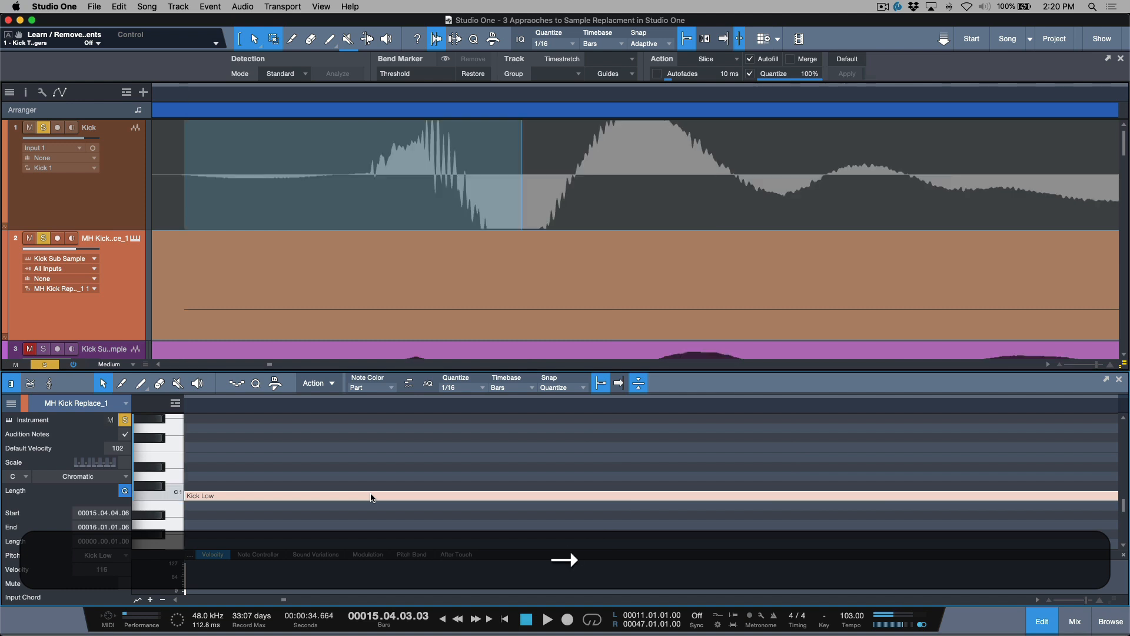
scroll(377, 469, "left", 1)
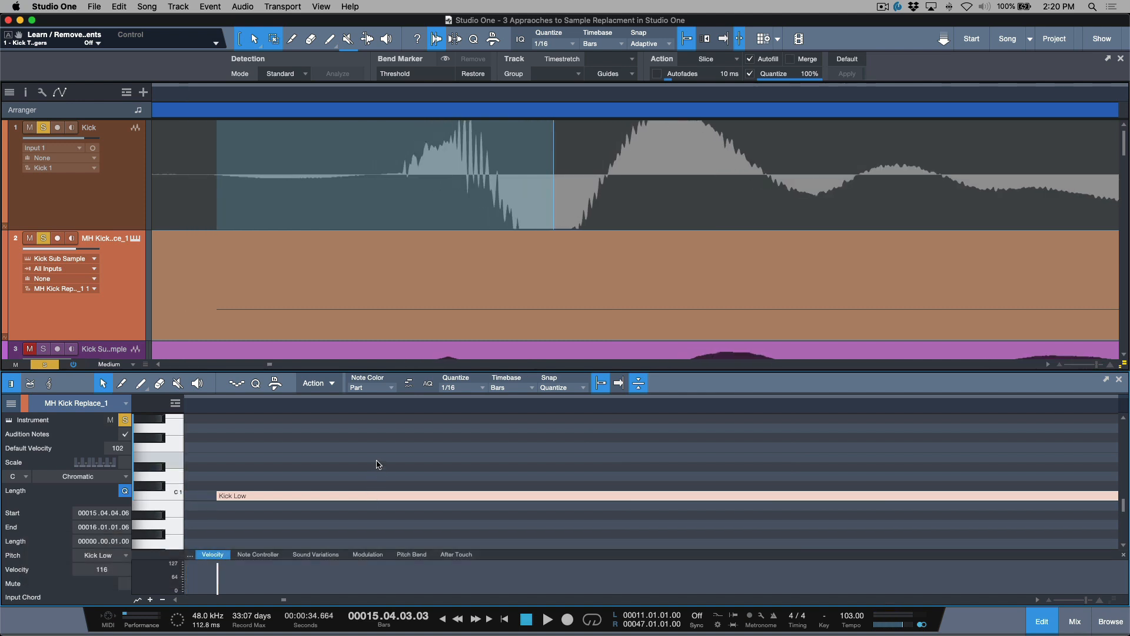
left_click_drag(243, 496, 428, 495)
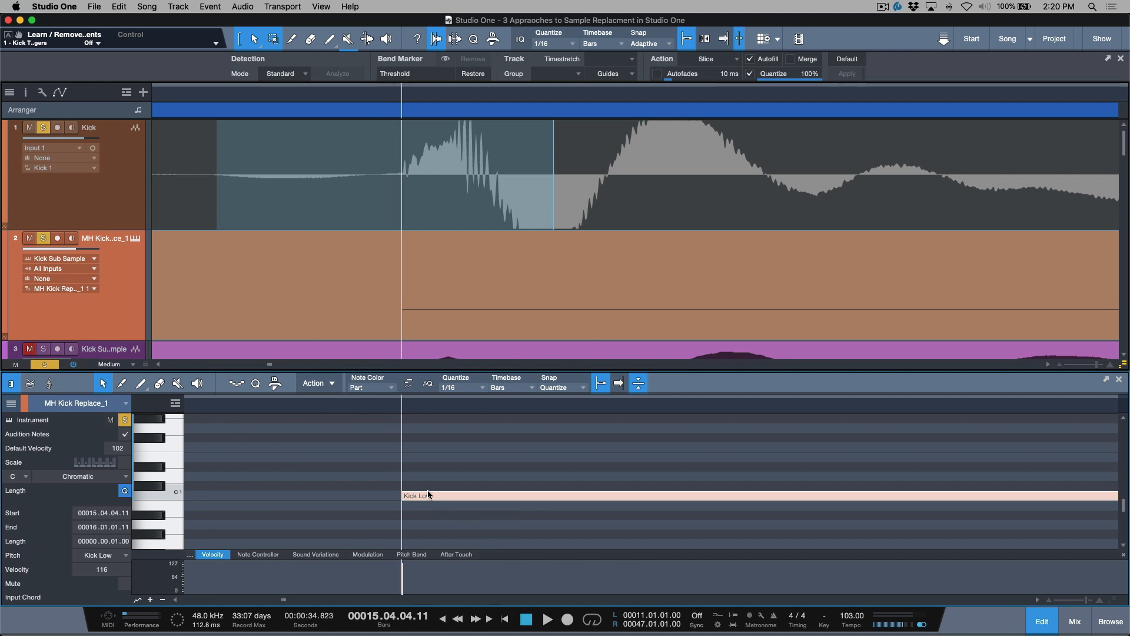
Advance through the Kick Low notes of bar 17 and nudge the one at 00017.04.04.02 slightly later onto its kick attack.
key("Right")
key("Right")
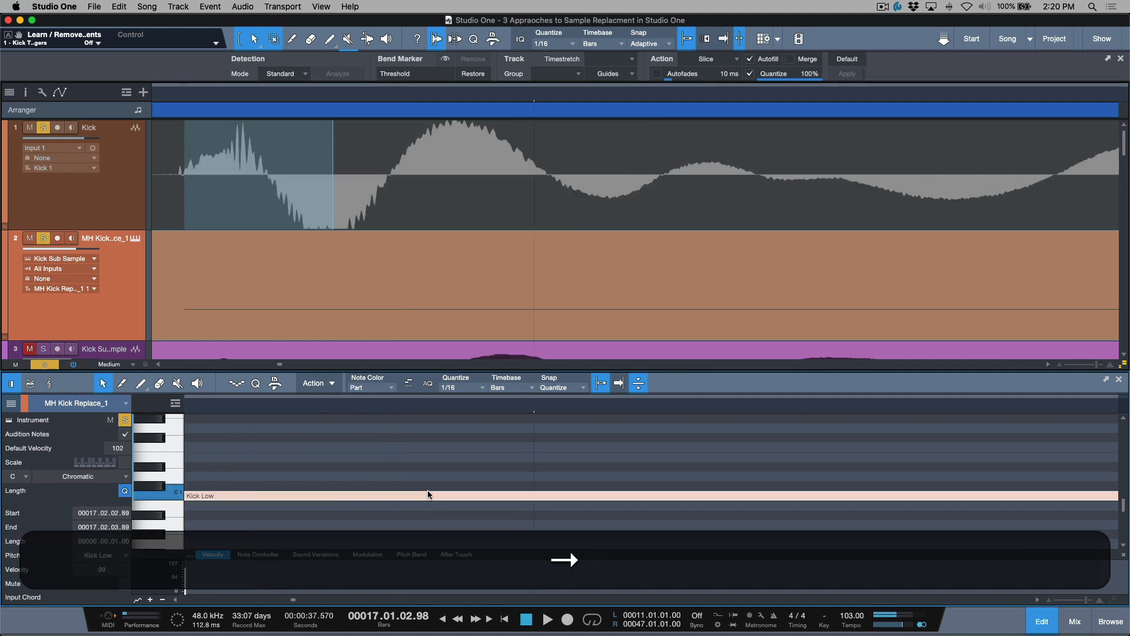
key("Right")
key("Right")
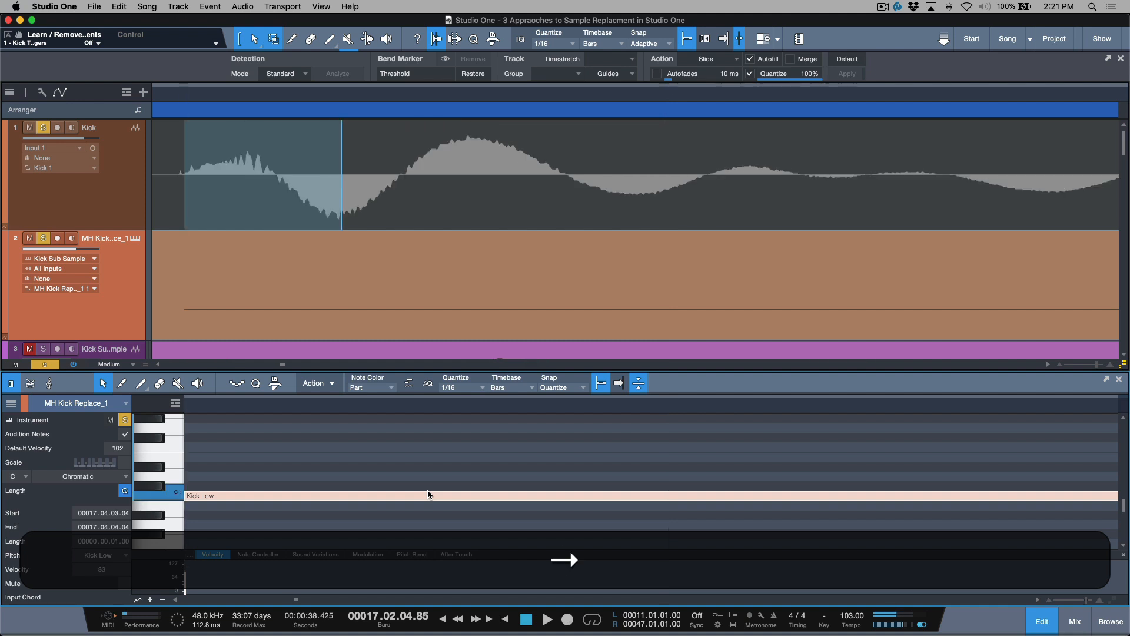
key("Right")
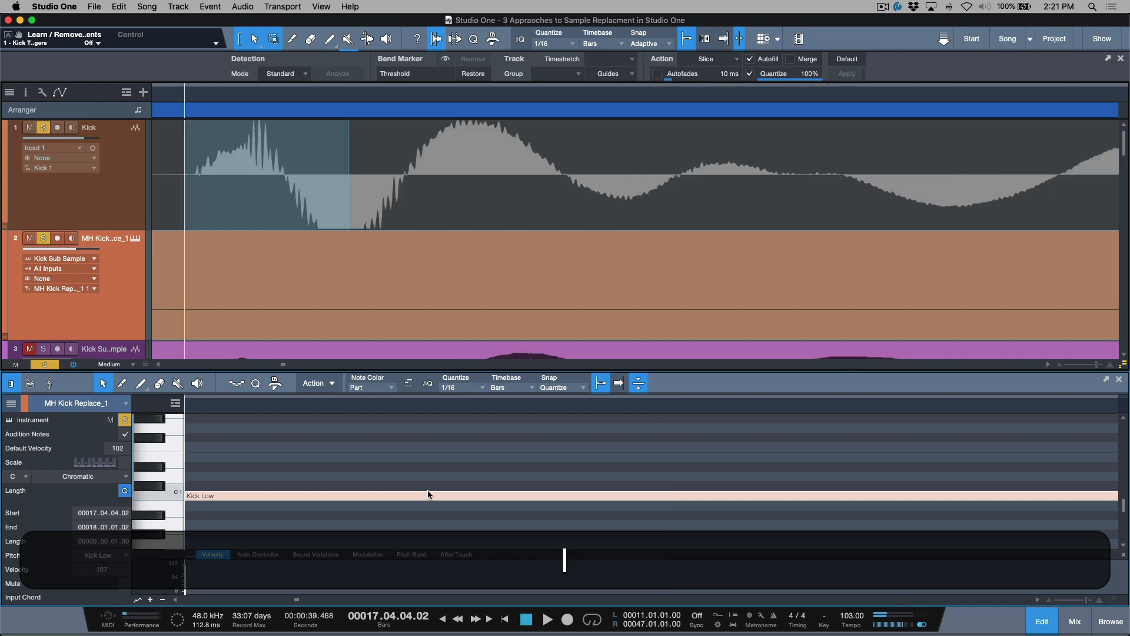
left_click_drag(415, 498, 427, 499)
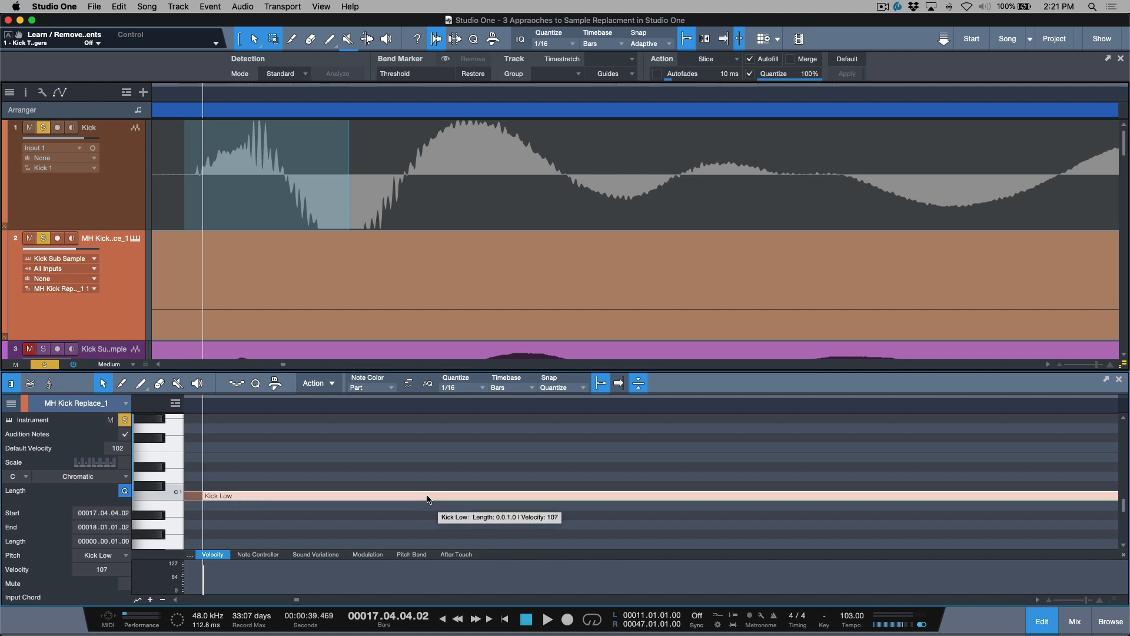
Place the playhead on the kick attack at the end of bar 20 and move the Kick Low note's start to it, 00020.04.04.93.
key("Right")
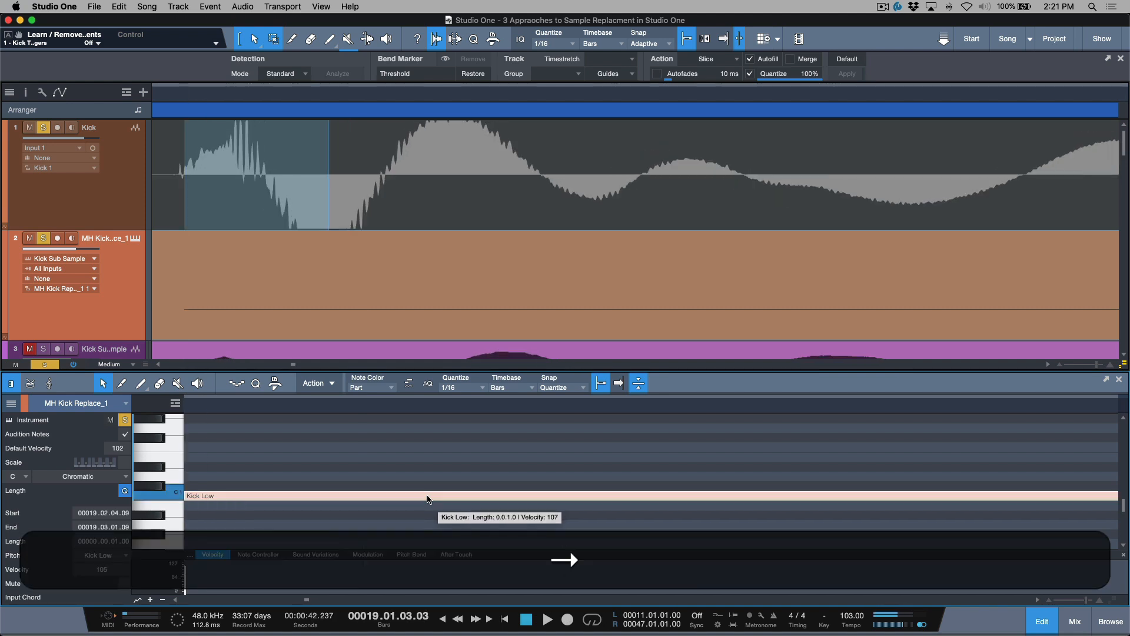
key("Right")
key("Right")
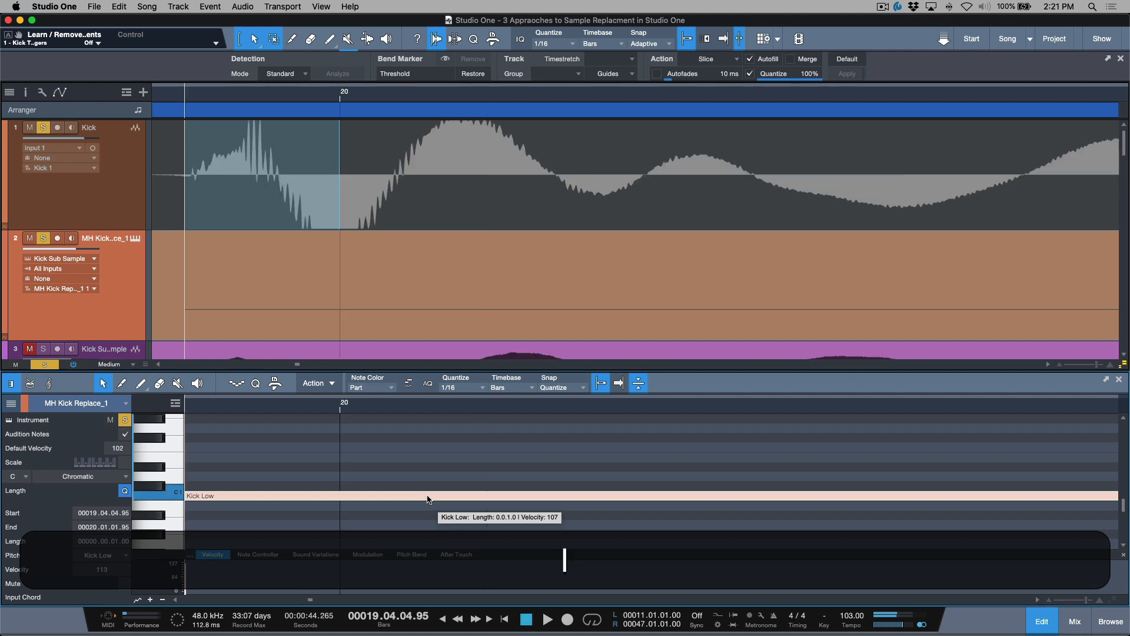
key("Right")
key("Right")
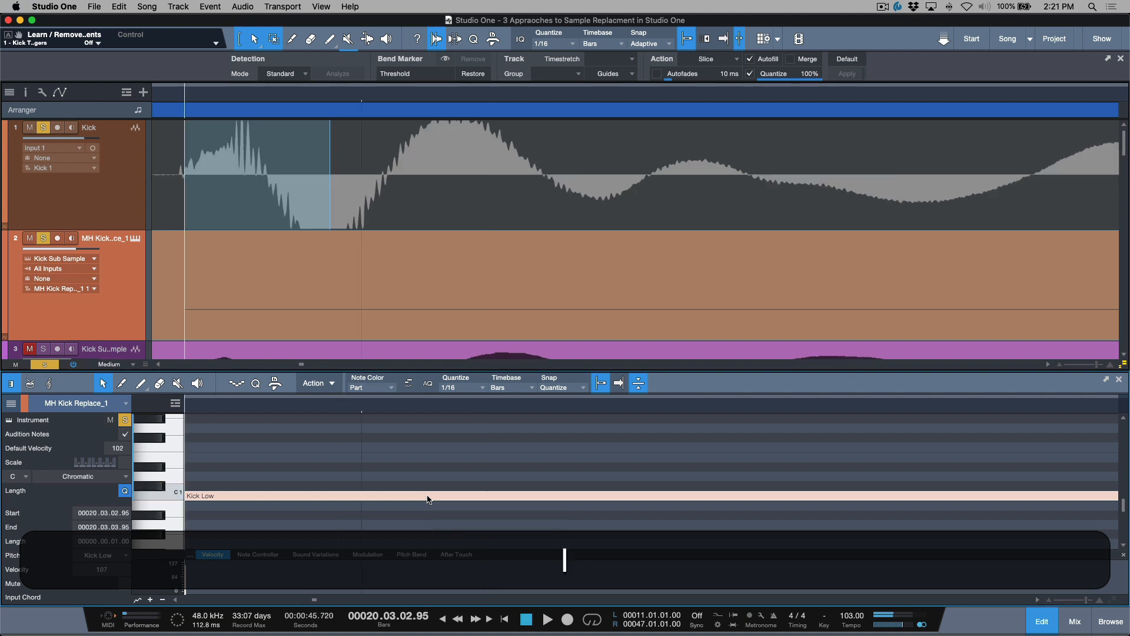
key("Right")
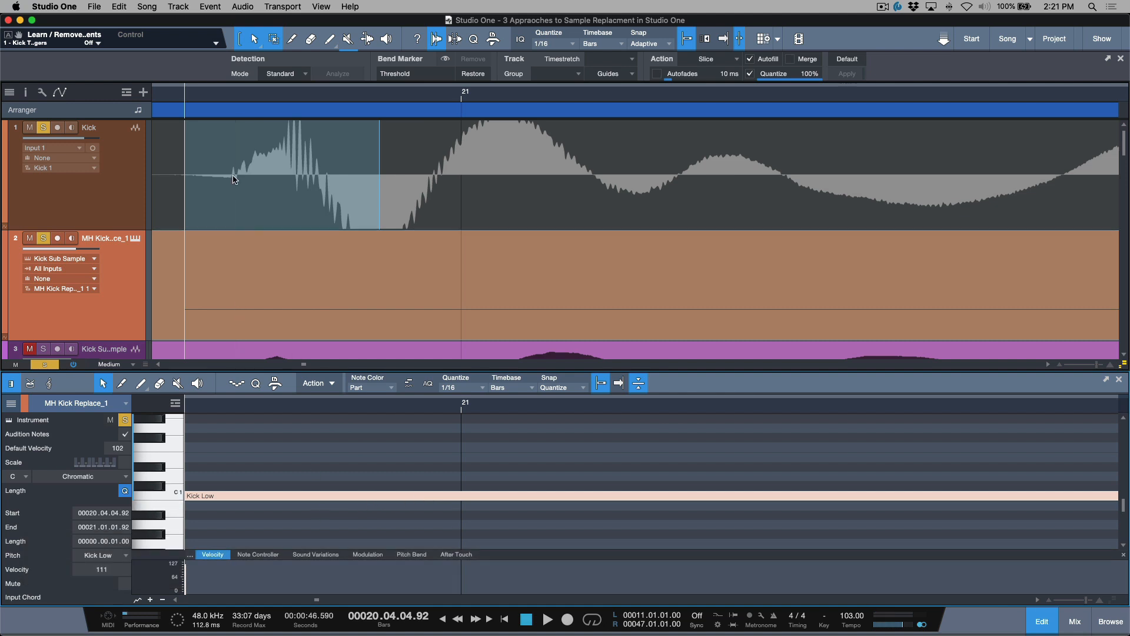
key("super+space")
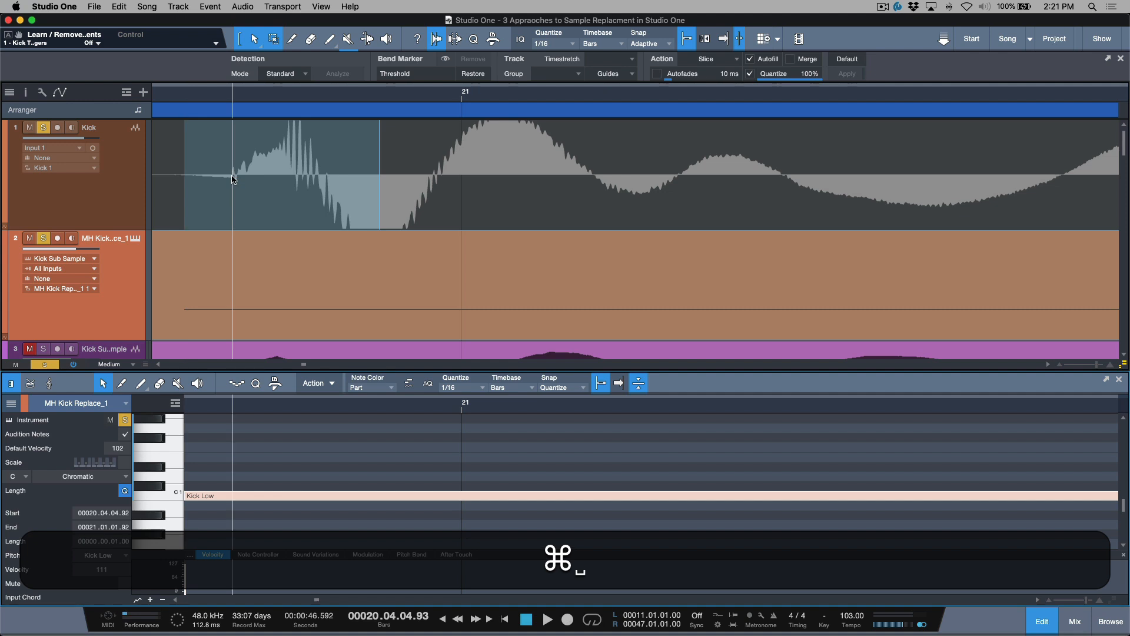
key("super+l")
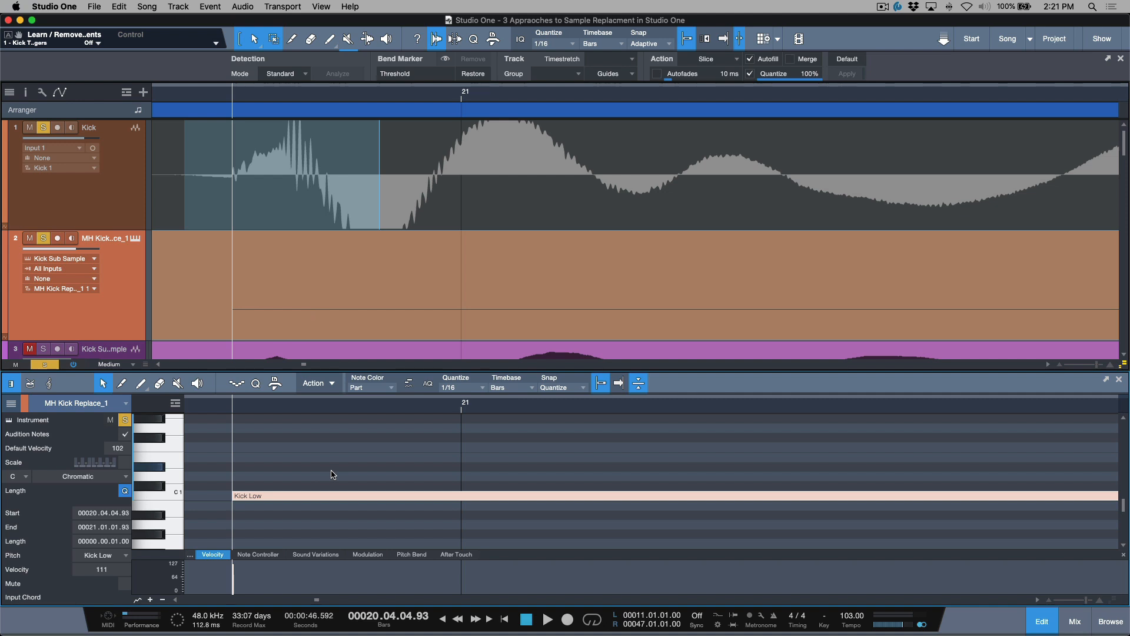
Check the last Kick Low notes in bar 21 against the kick transients, up to the end of the part.
key("Right")
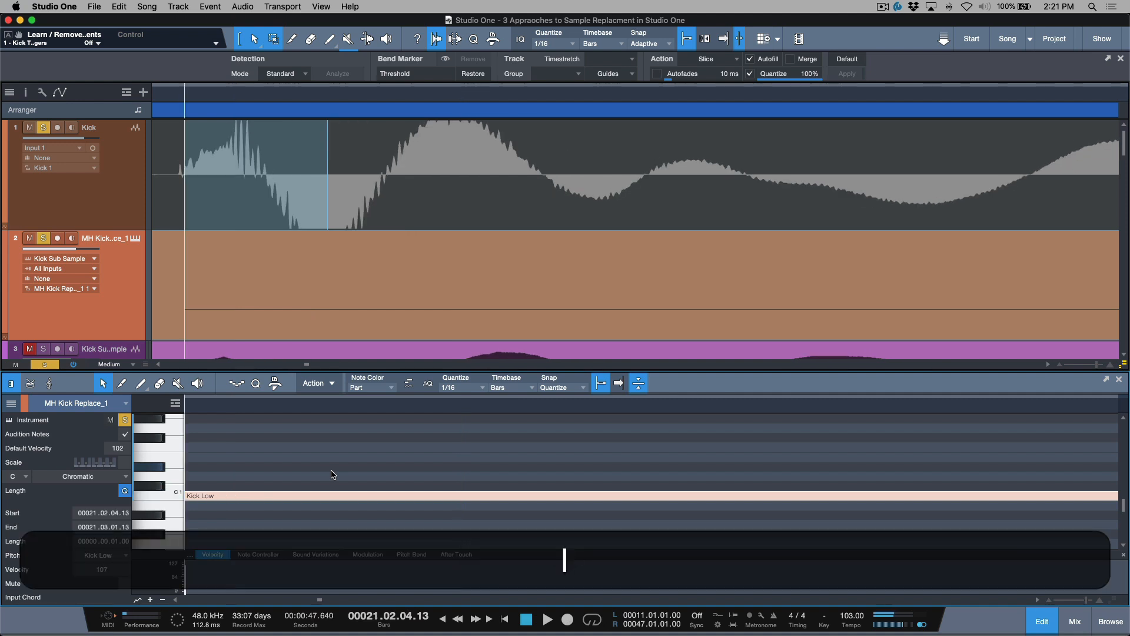
key("Right")
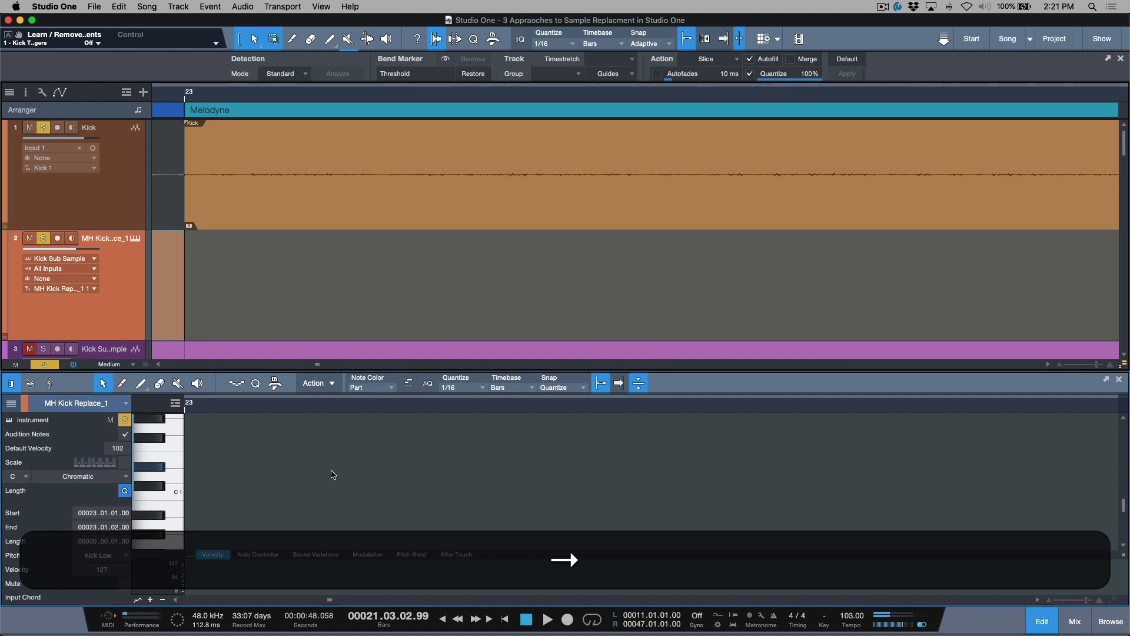
key("z")
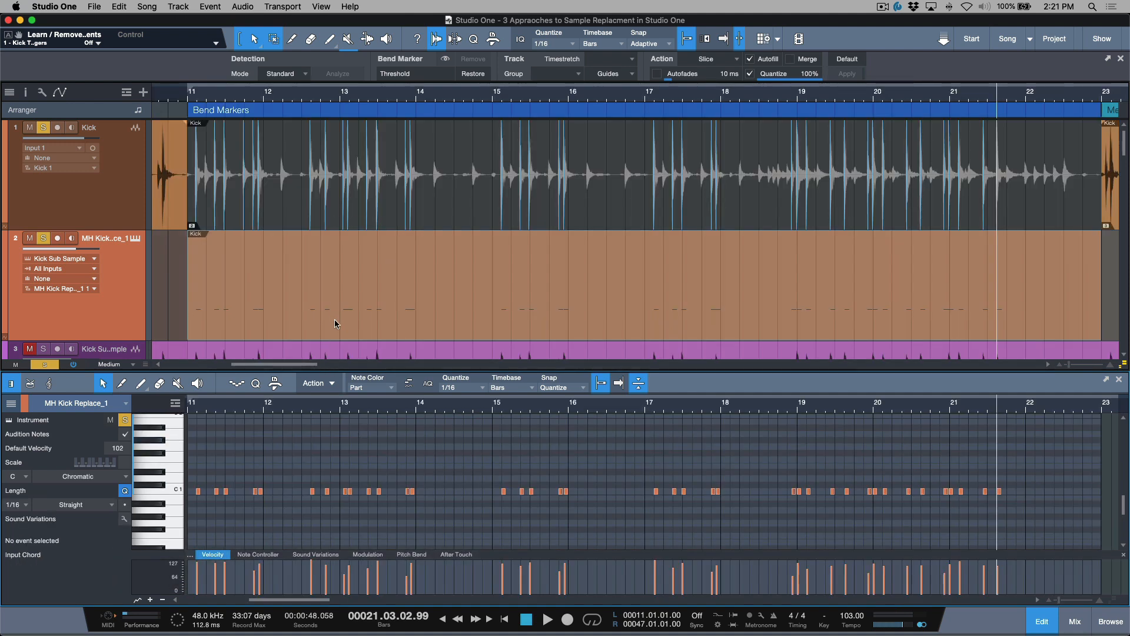
Play the MH Kick Replace part from bar 11 and set its track volume to -4.4 dB.
left_click(107, 304)
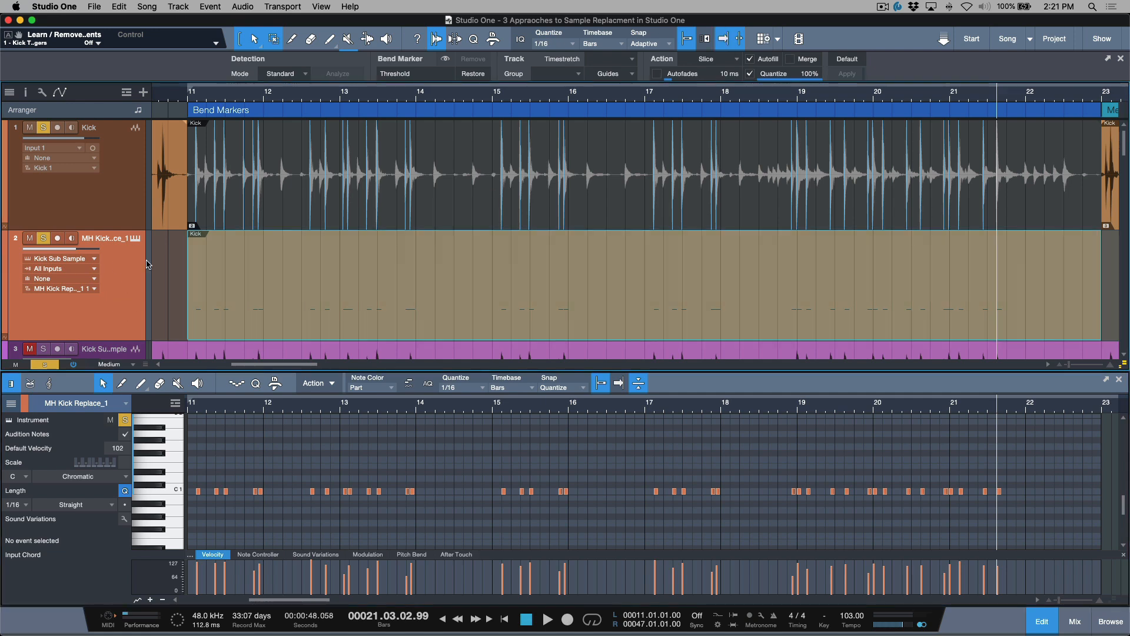
key("space")
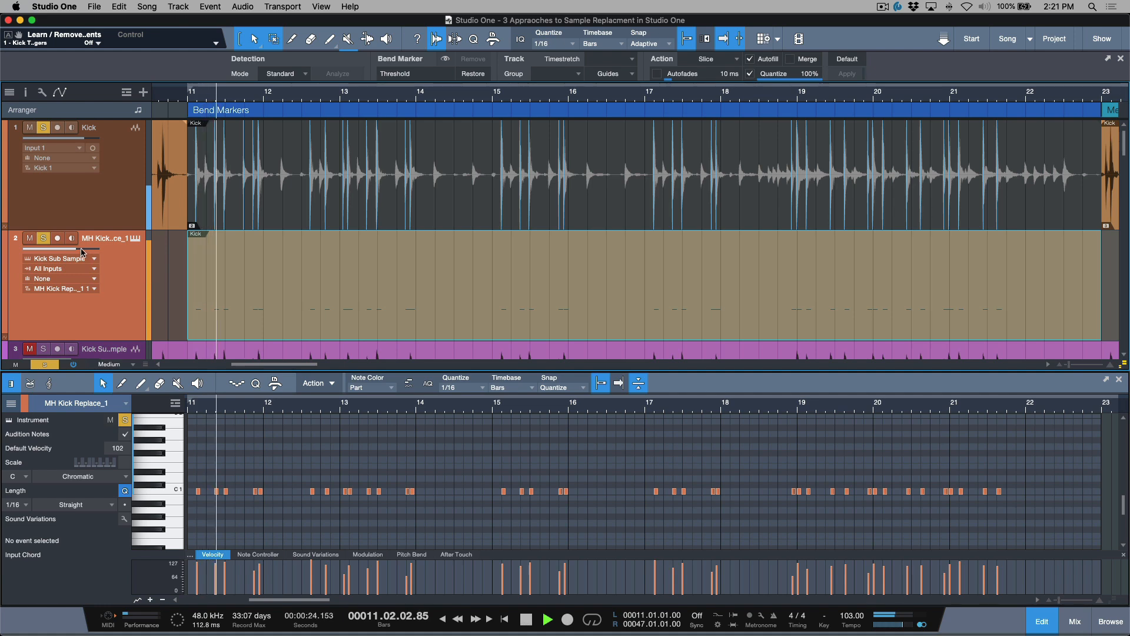
left_click_drag(83, 321, 102, 259)
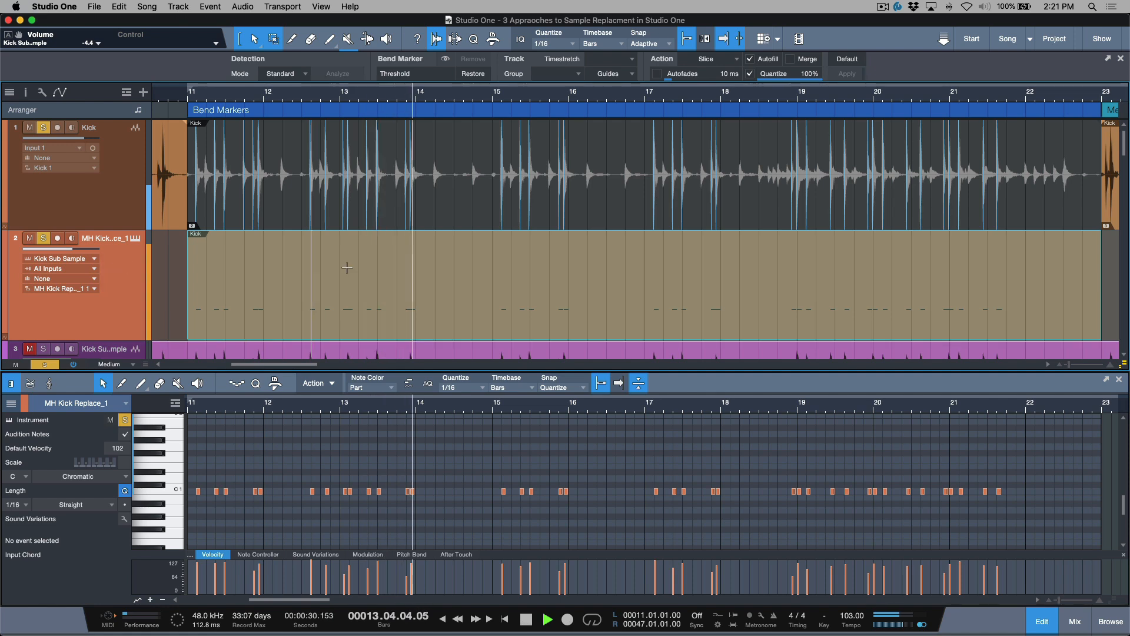
key("space")
Analyze the Kick event from bar 23 to 35 with Melodyne and extract its notes onto the MH Kick Replace track.
key("w")
key("w")
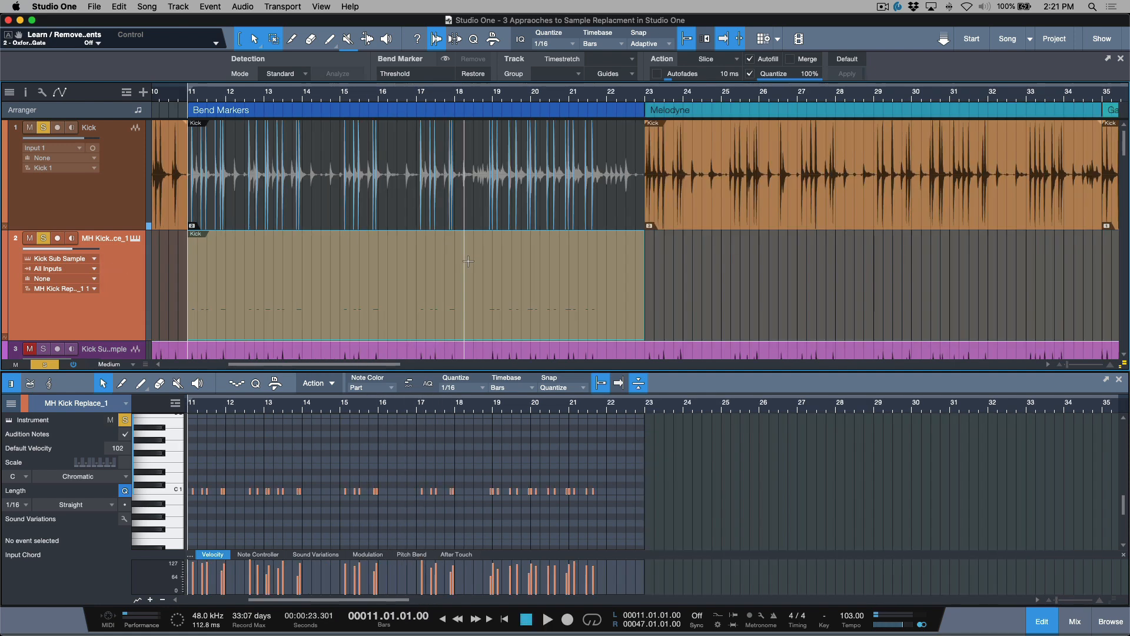
left_click(527, 271)
left_click(534, 227)
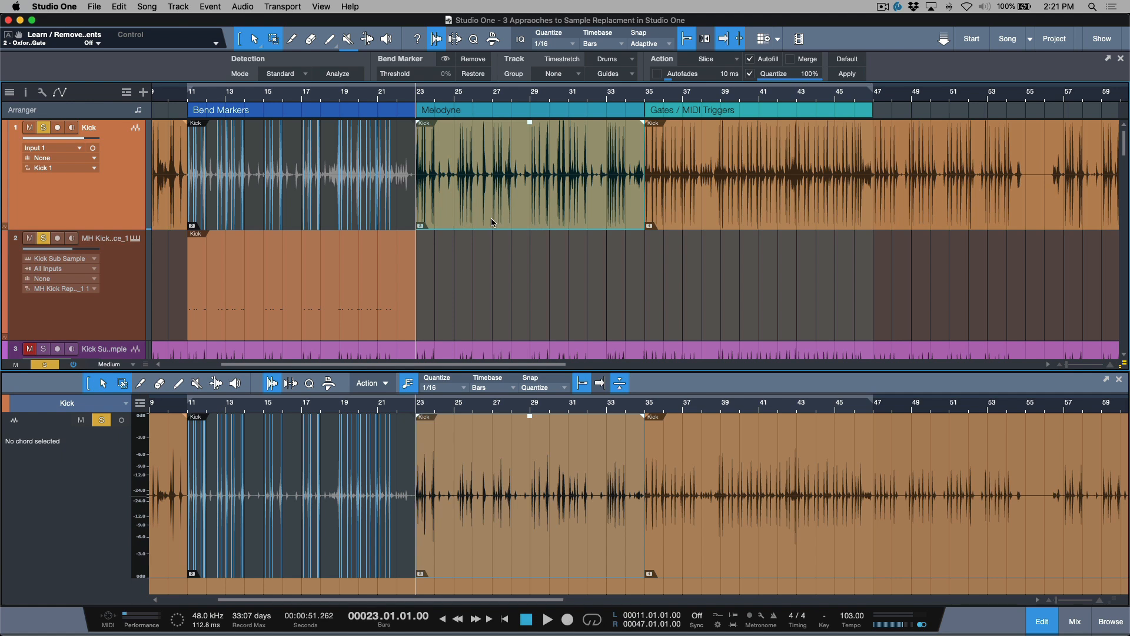
key("F2")
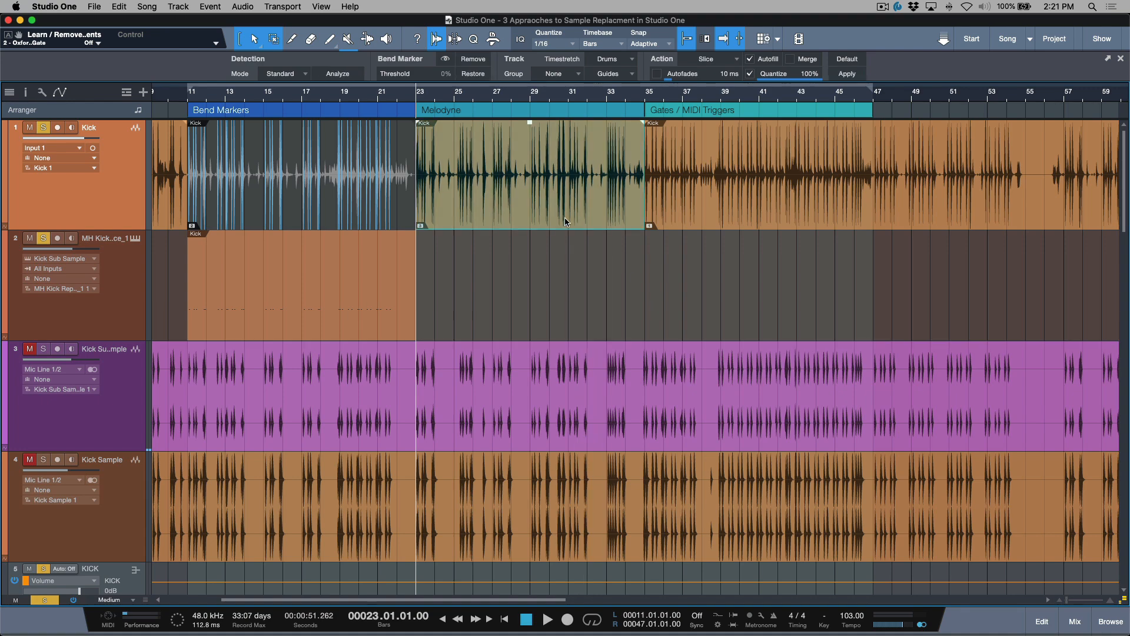
scroll(565, 222, "down", 5)
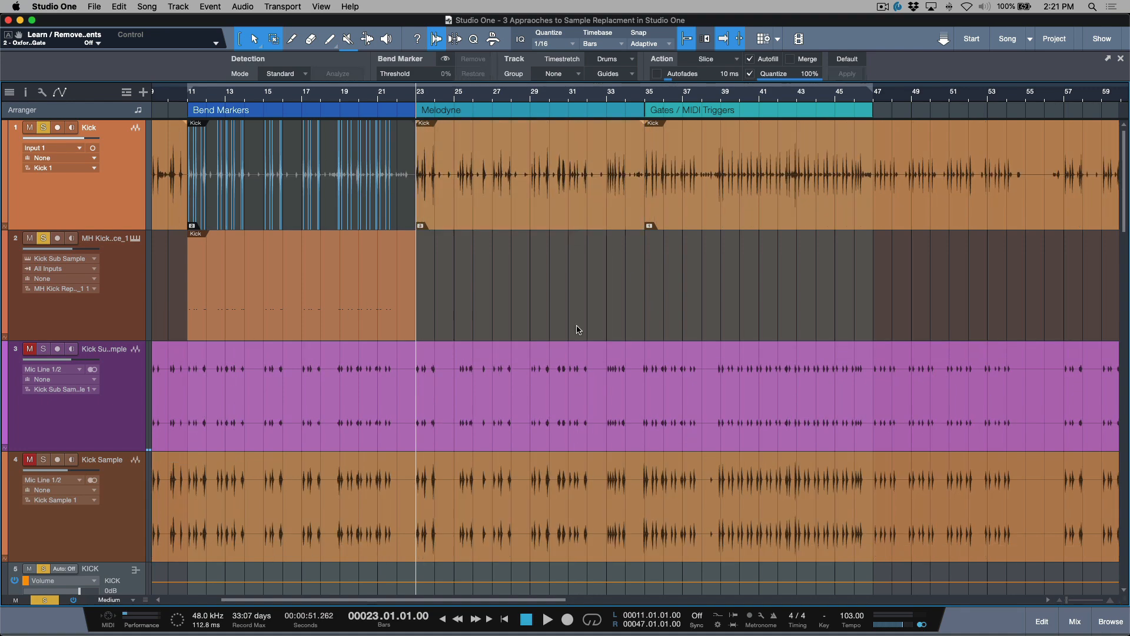
key("super+m")
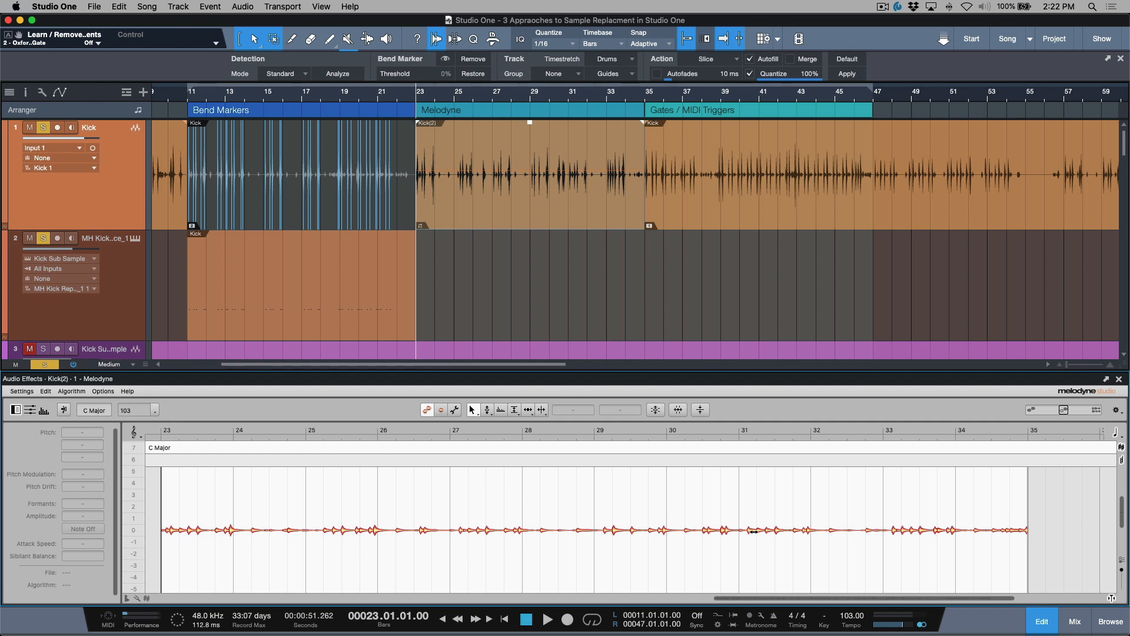
left_click(513, 216)
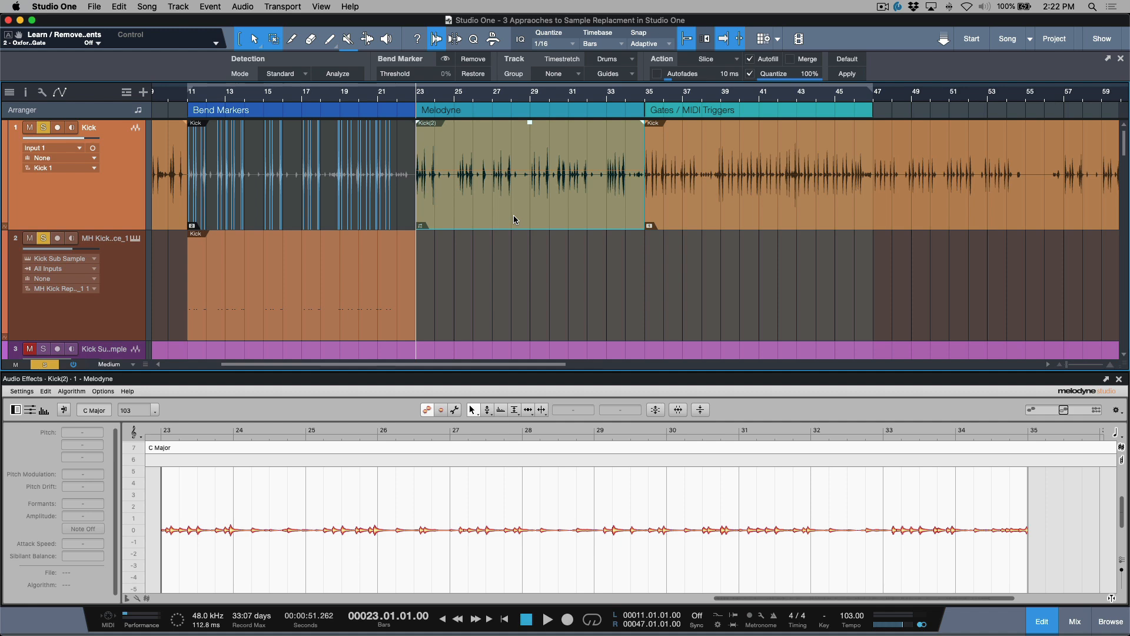
left_click_drag(554, 224, 553, 246)
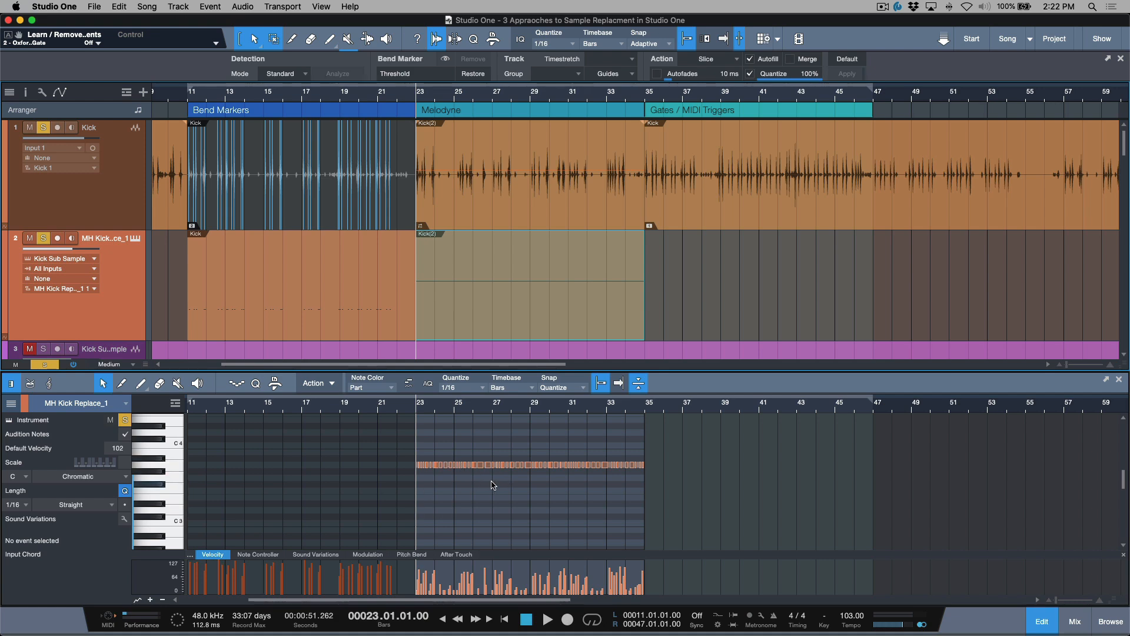
Select all the extracted A3 notes in bars 23 to 35 and transpose them down to Kick Low.
left_click(600, 521)
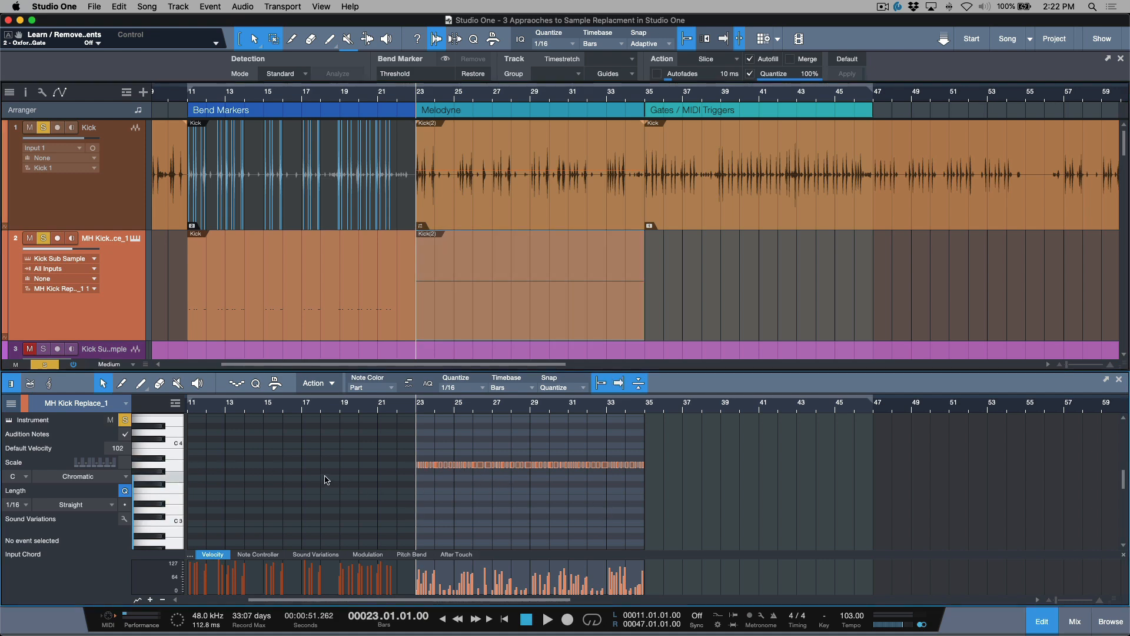
left_click(181, 469)
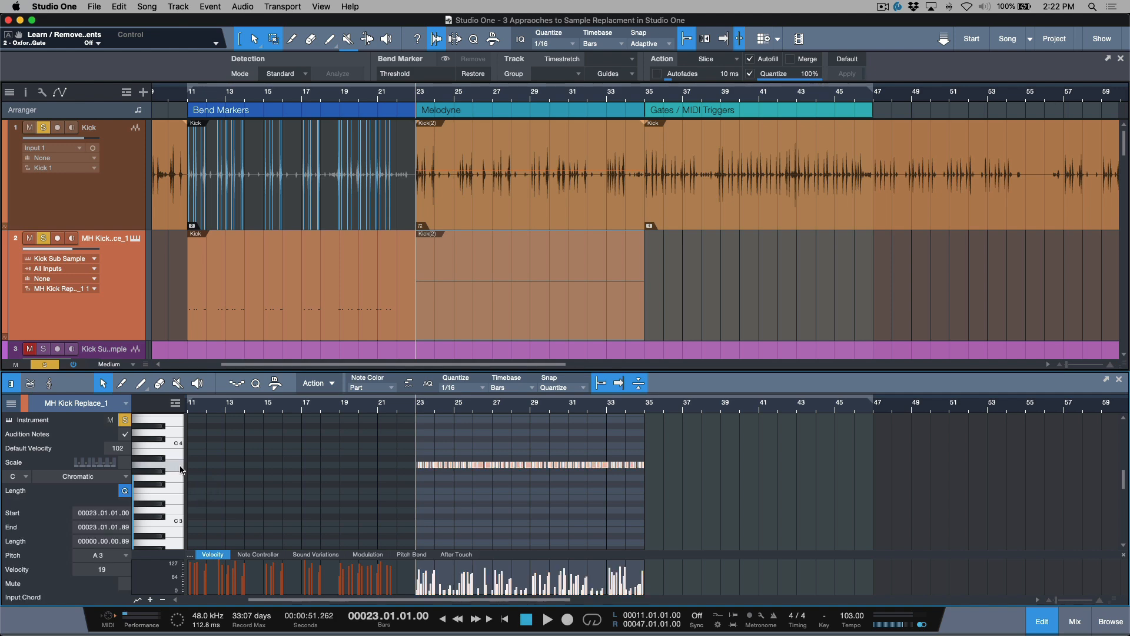
key("shift+Down")
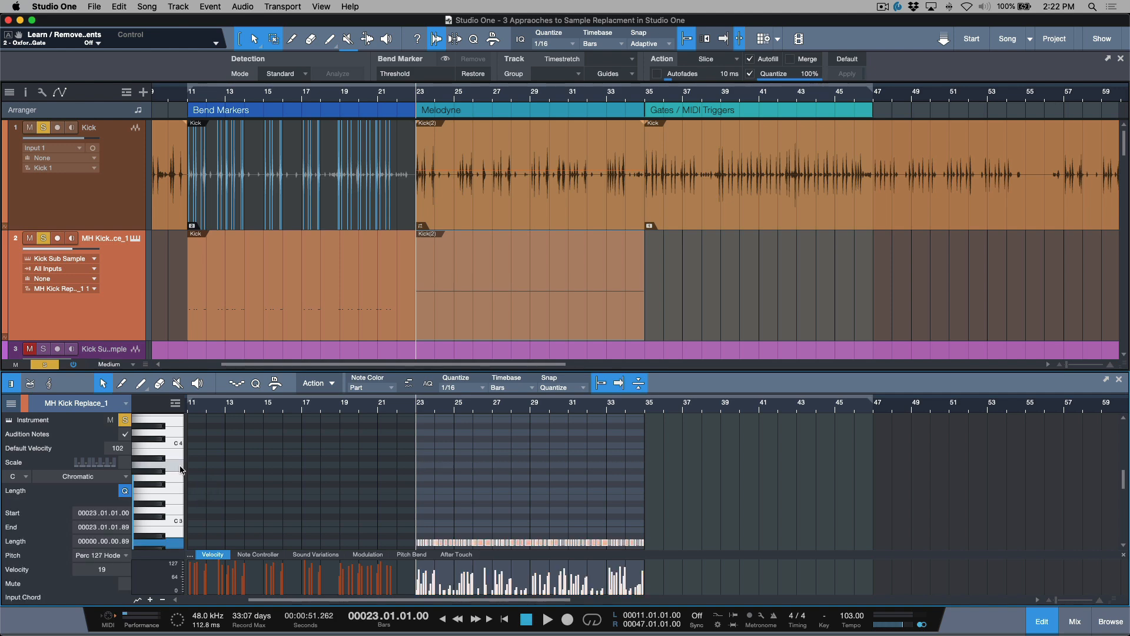
key("shift+Down")
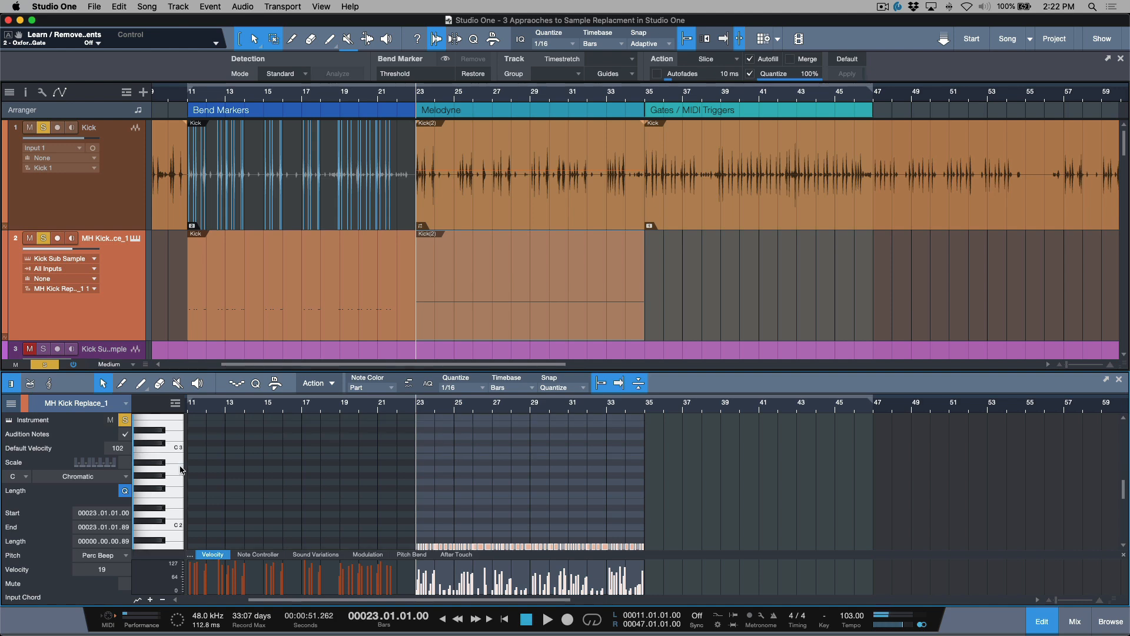
key("shift+Down")
key("Up")
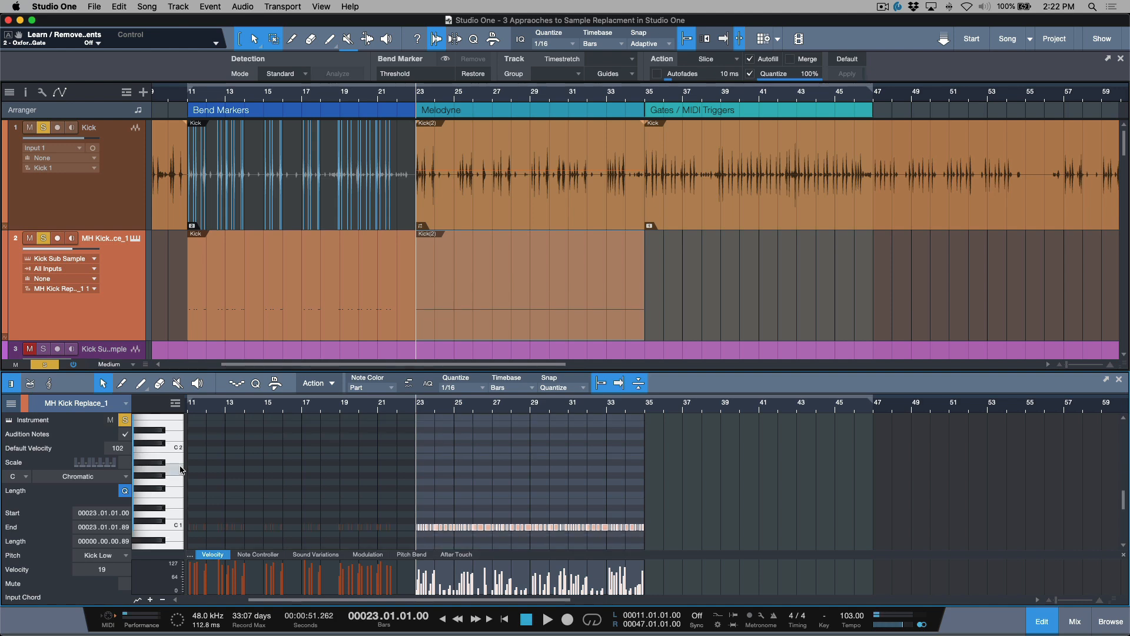
left_click(746, 312)
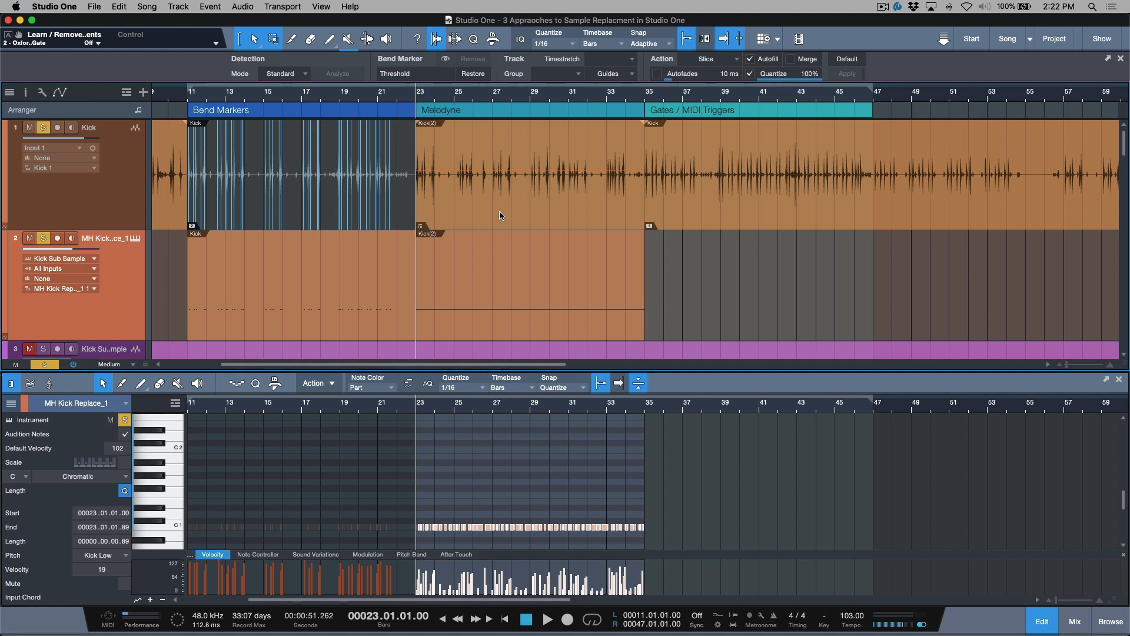
Compare the Kick(2) event in Melodyne with its extracted note part, and play both tracks from bar 23.
scroll(532, 224, "left", 2)
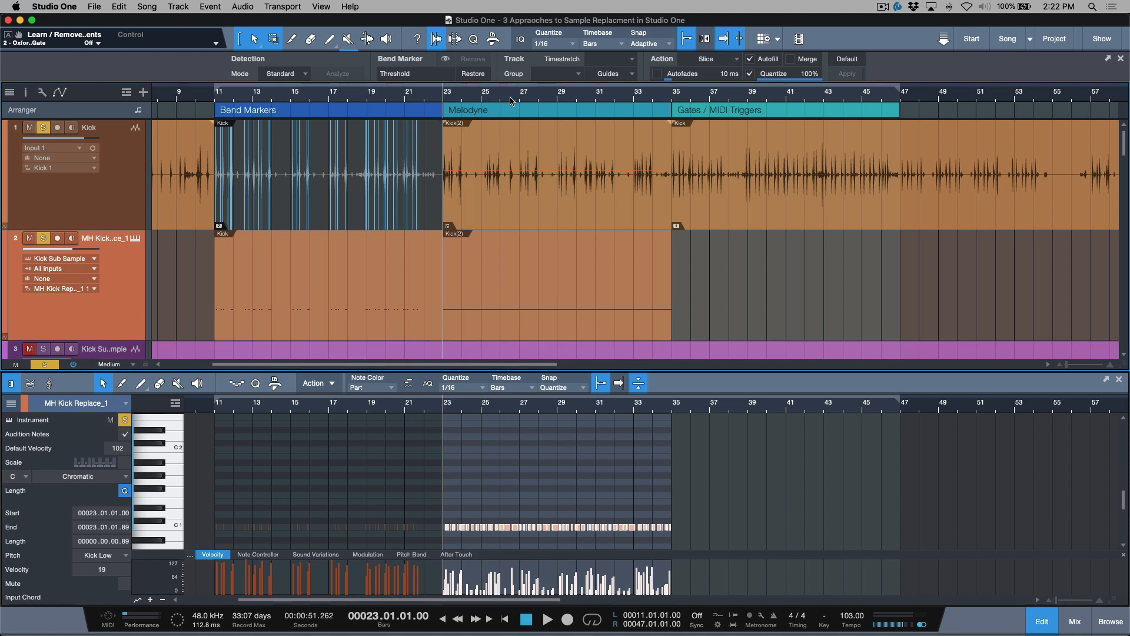
left_click_drag(482, 96, 479, 157)
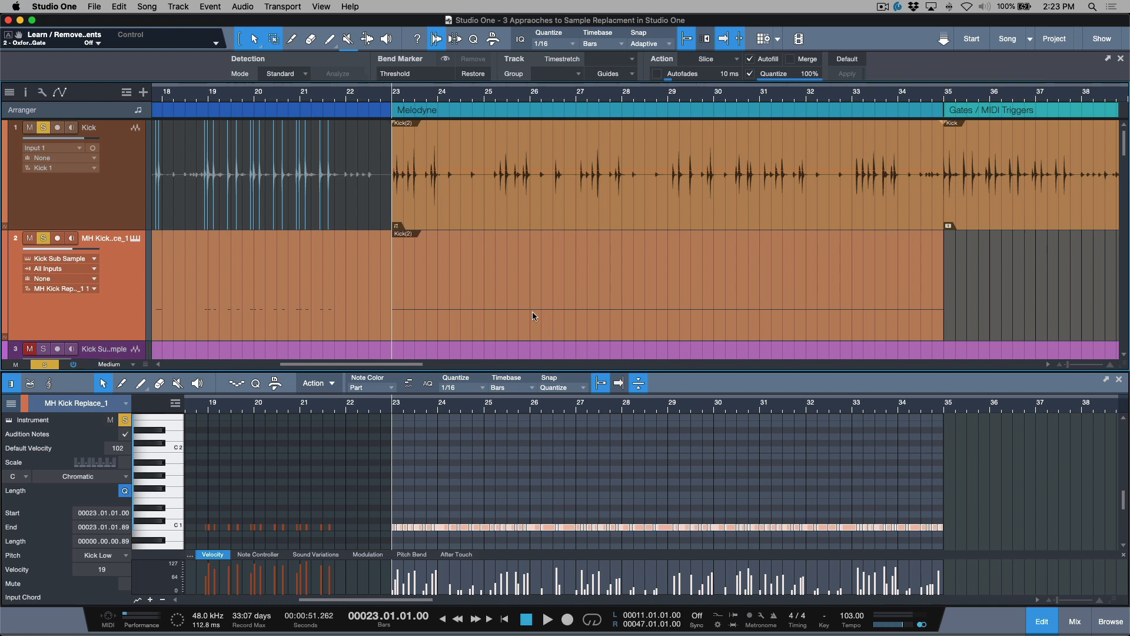
left_click(492, 213)
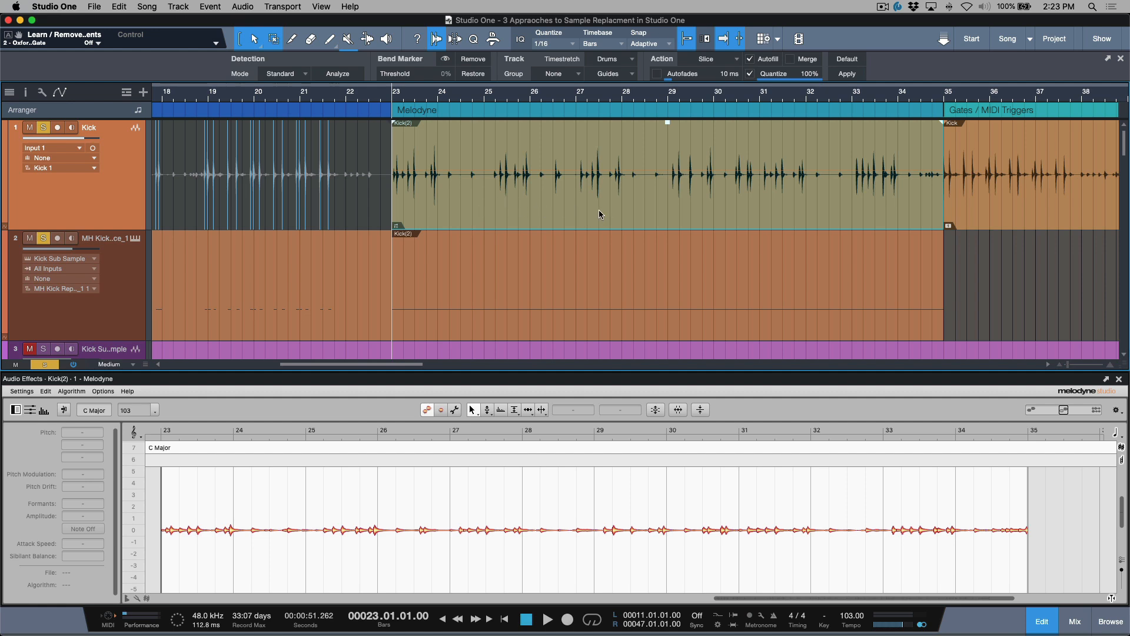
left_click(542, 313)
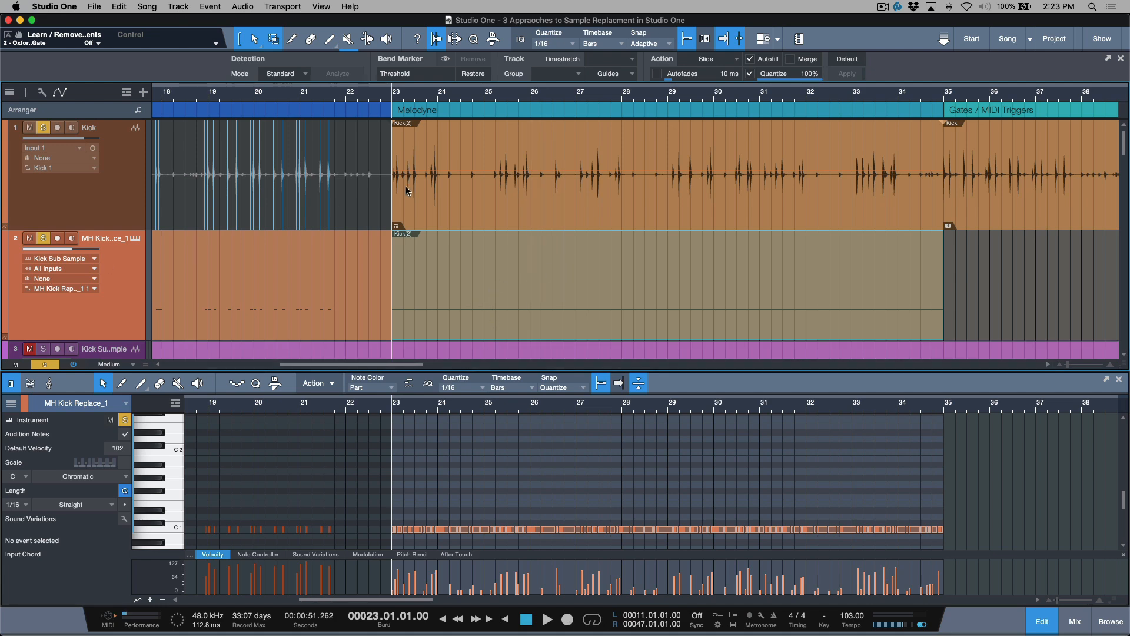
key("space")
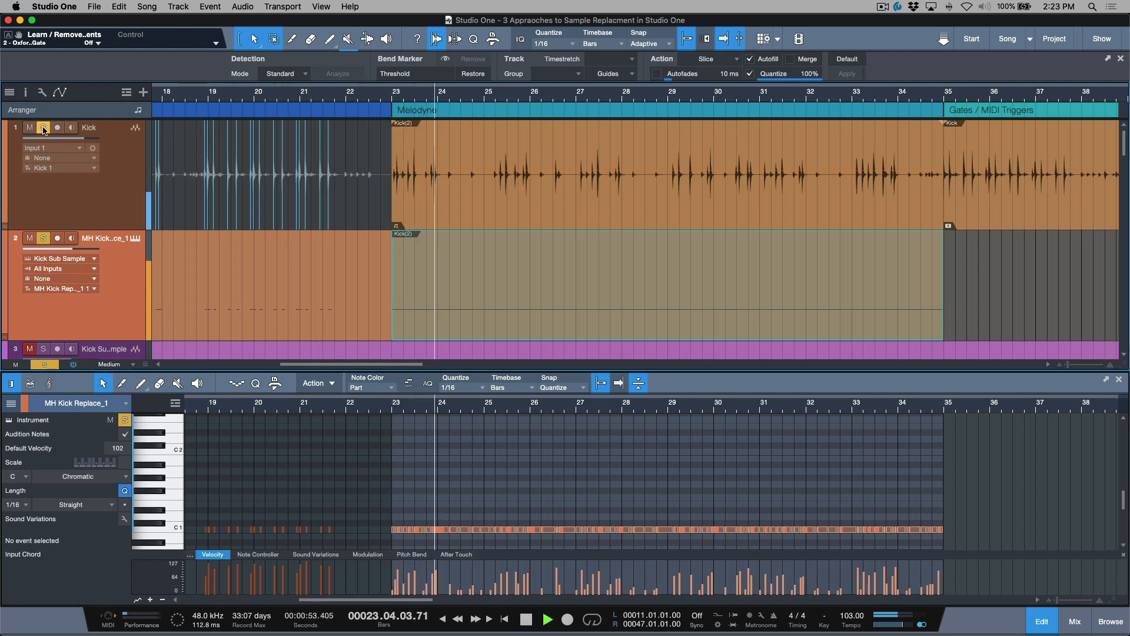
Mute the MH Kick Replace track to leave only Kick soloed, stop playback and place the playhead at bar 24.
key("s")
key("m")
key("space")
left_click(449, 96)
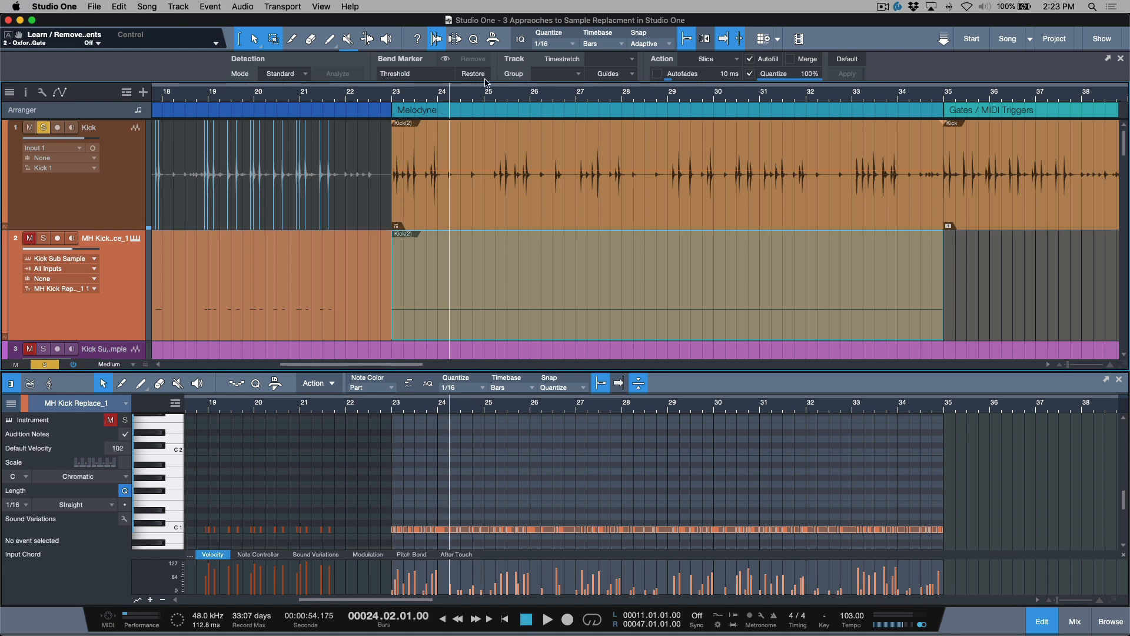
left_click(437, 95)
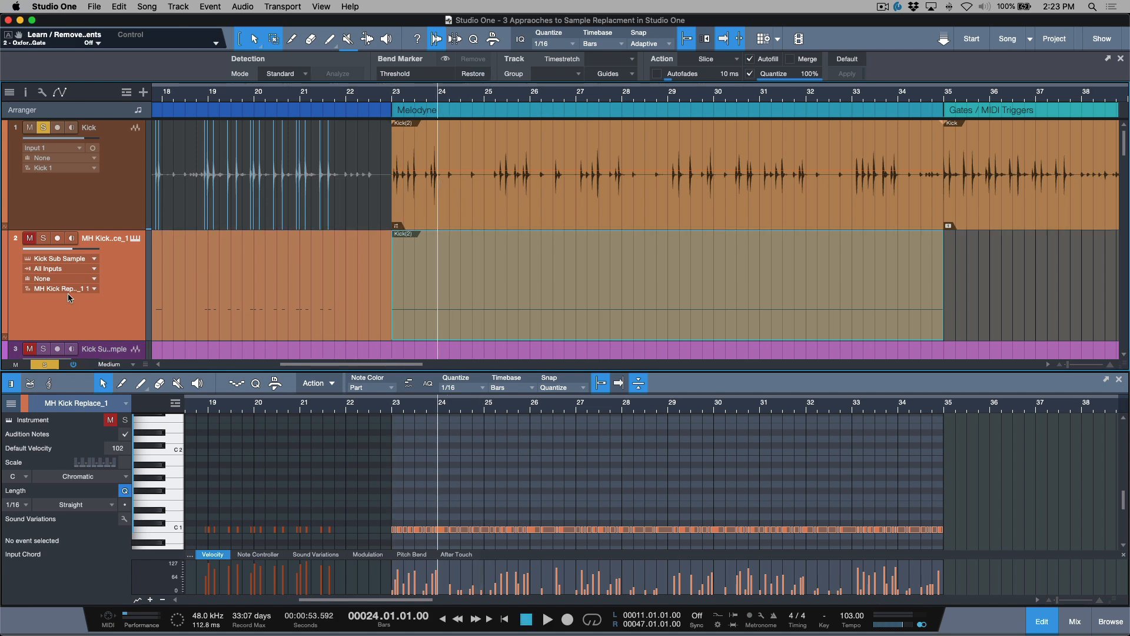
Solo MH Kick Replace with Kick muted, and listen to the triggered sample from bar 24 and just after bar 25.
left_click(44, 239)
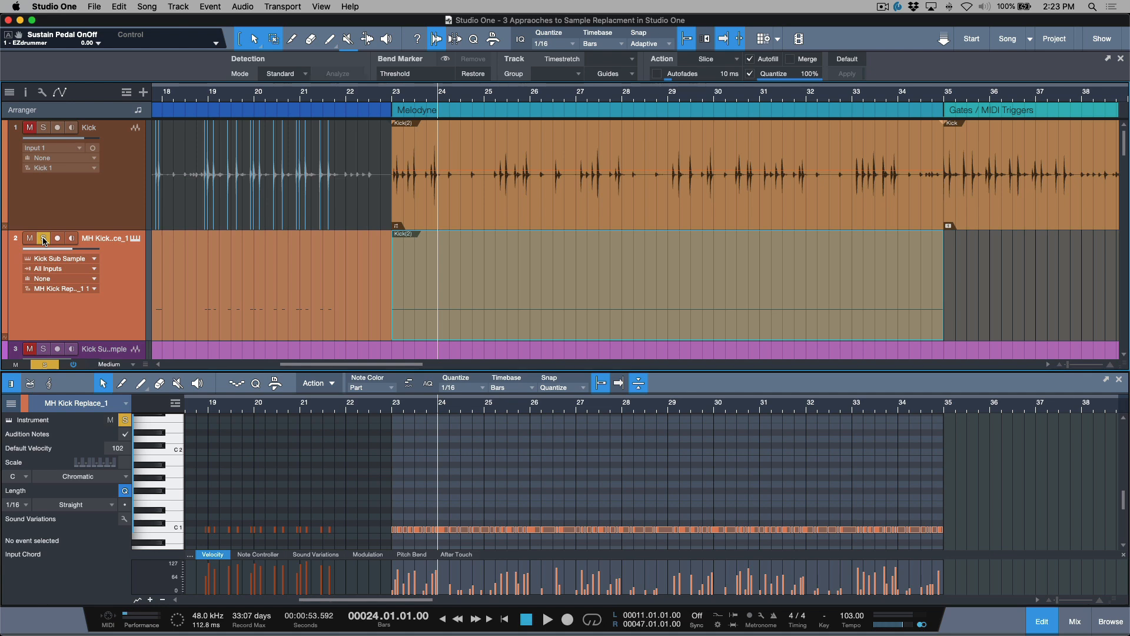
key("space")
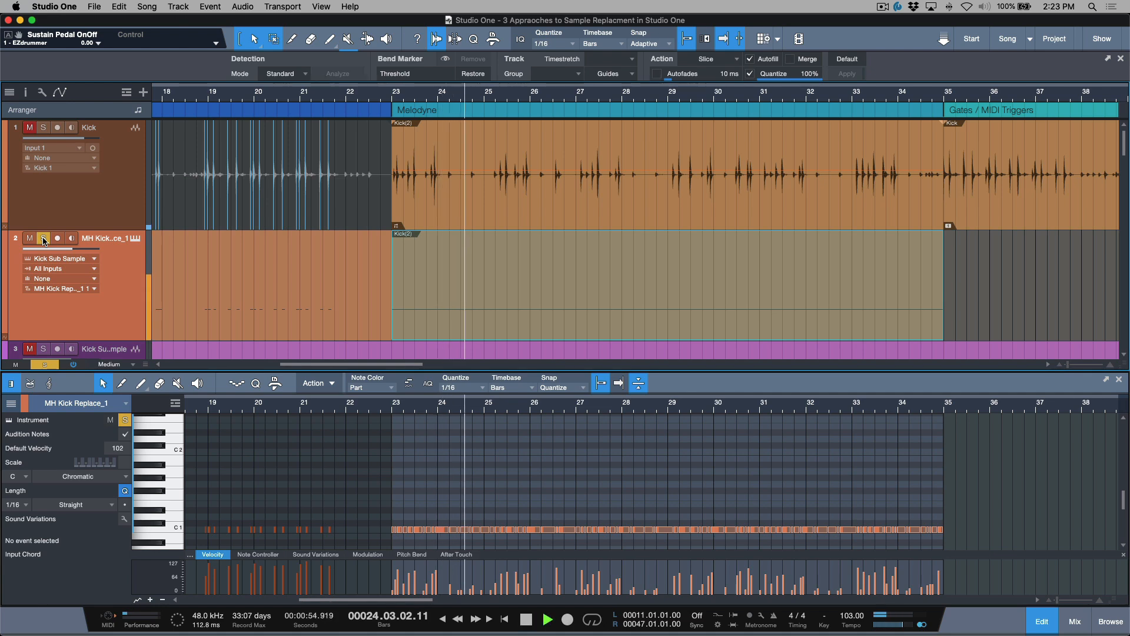
key("space")
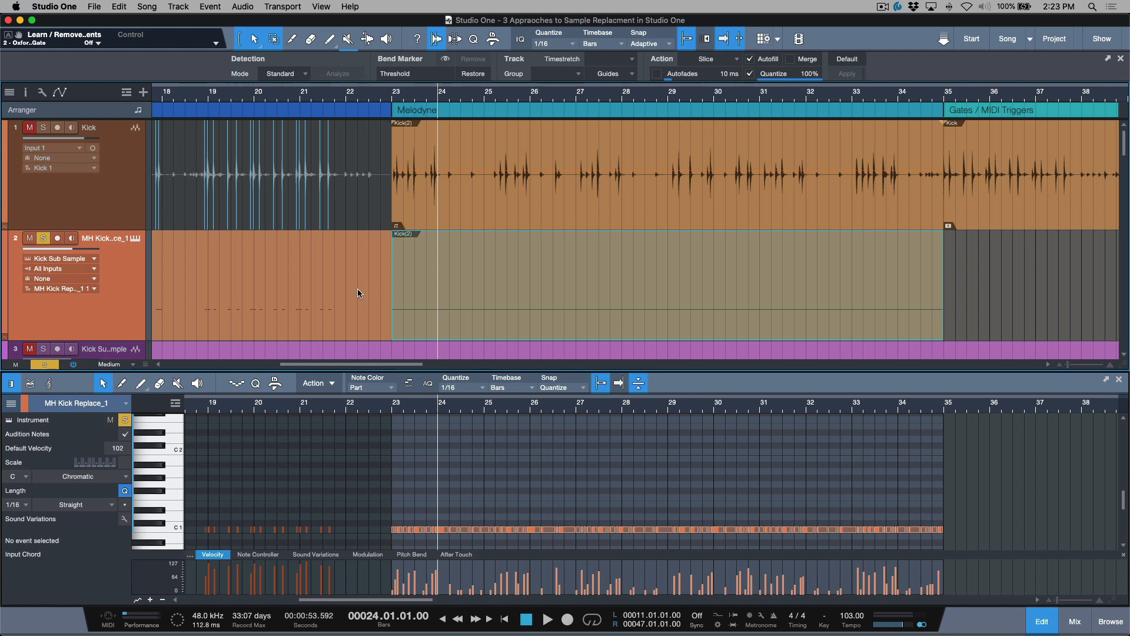
left_click(493, 97)
key("space")
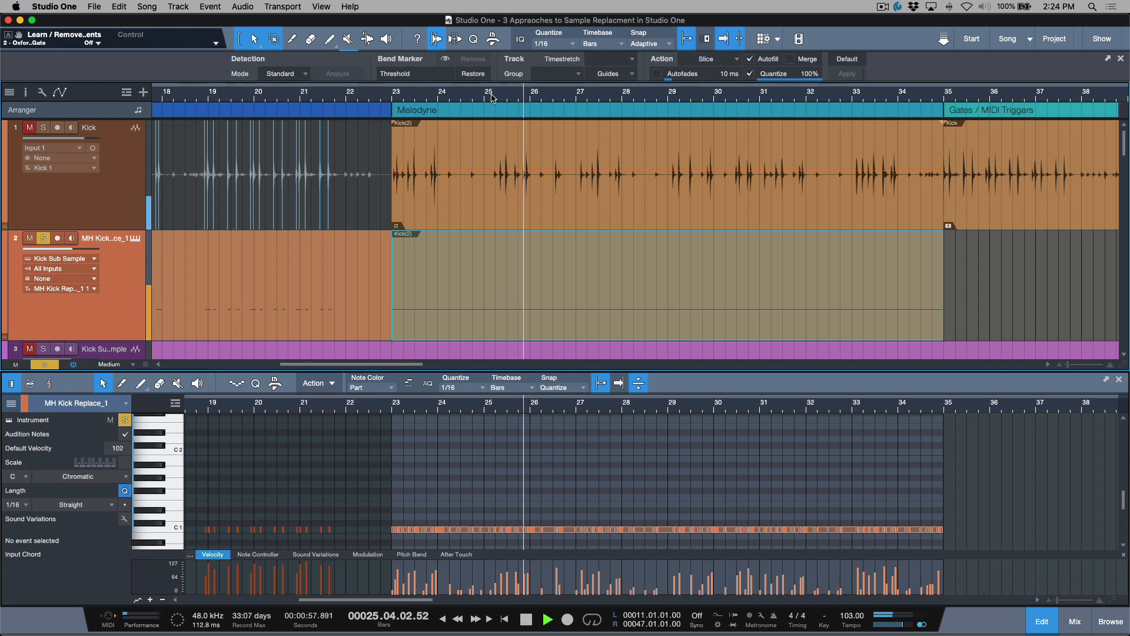
key("space")
key("space")
key("space")
Solo the Kick track with MH Kick Replace muted, and replay the original hits from 00025.02.01.00.
left_click(43, 127)
key("space")
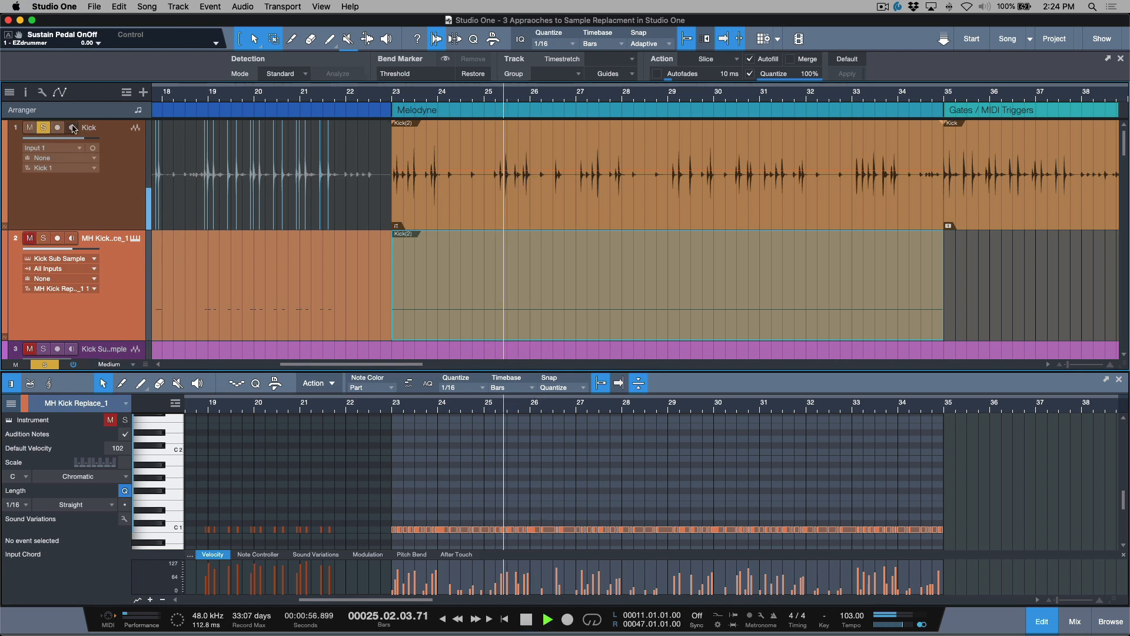
key("space")
key("space")
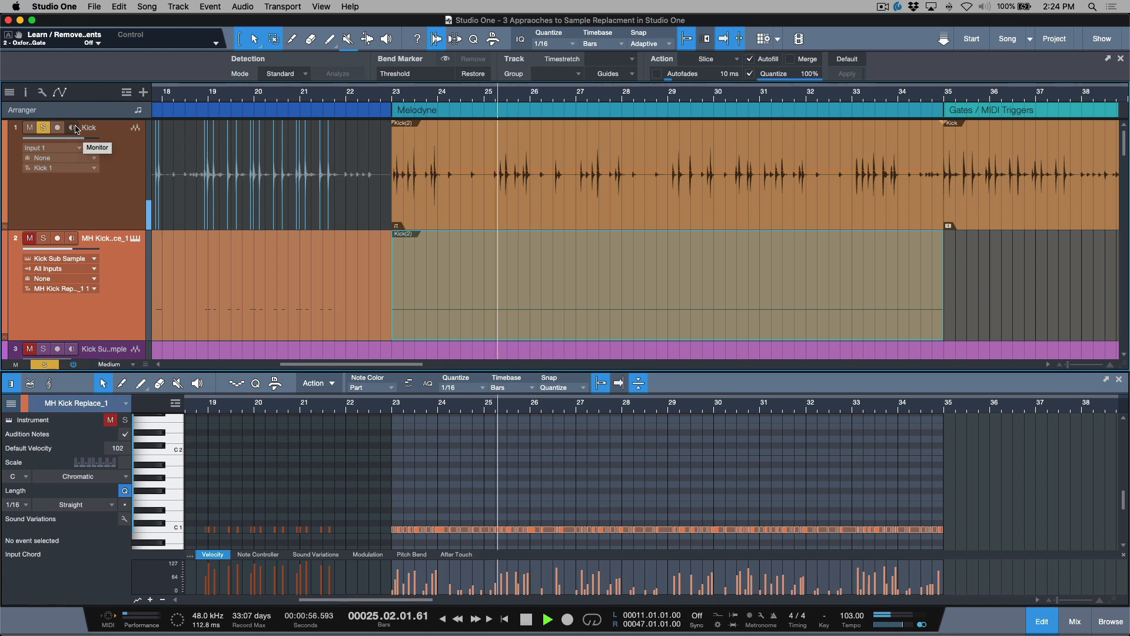
key("space")
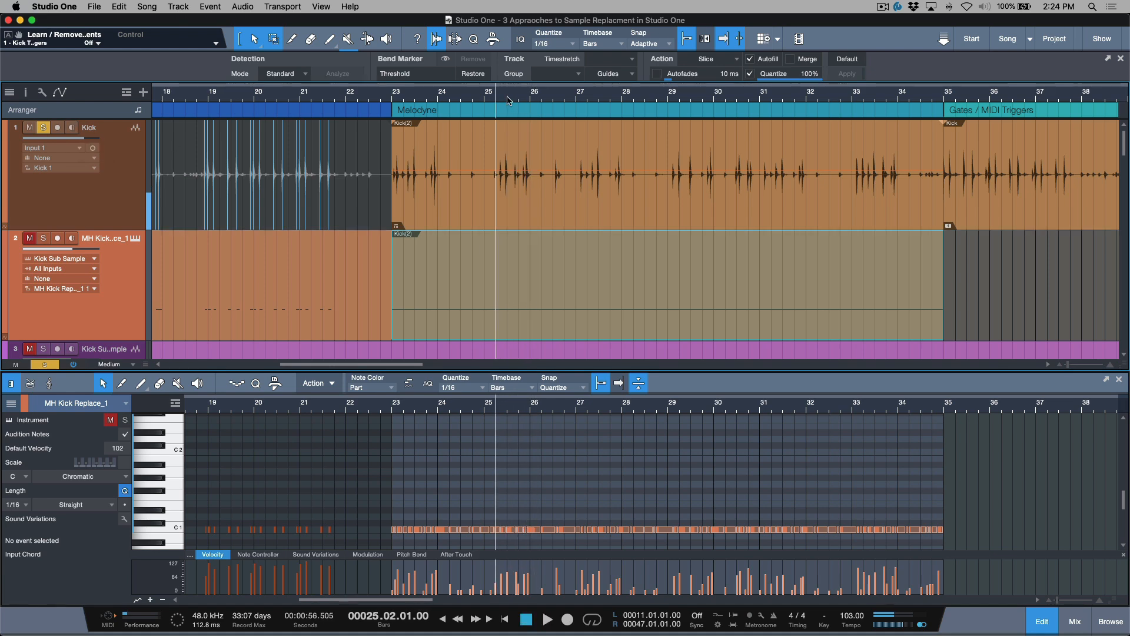
Delete the ghost Kick Low notes that start at 00025.01.03.10 and 00025.03.04.86 in the Melodyne note part.
scroll(508, 99, "up", 6)
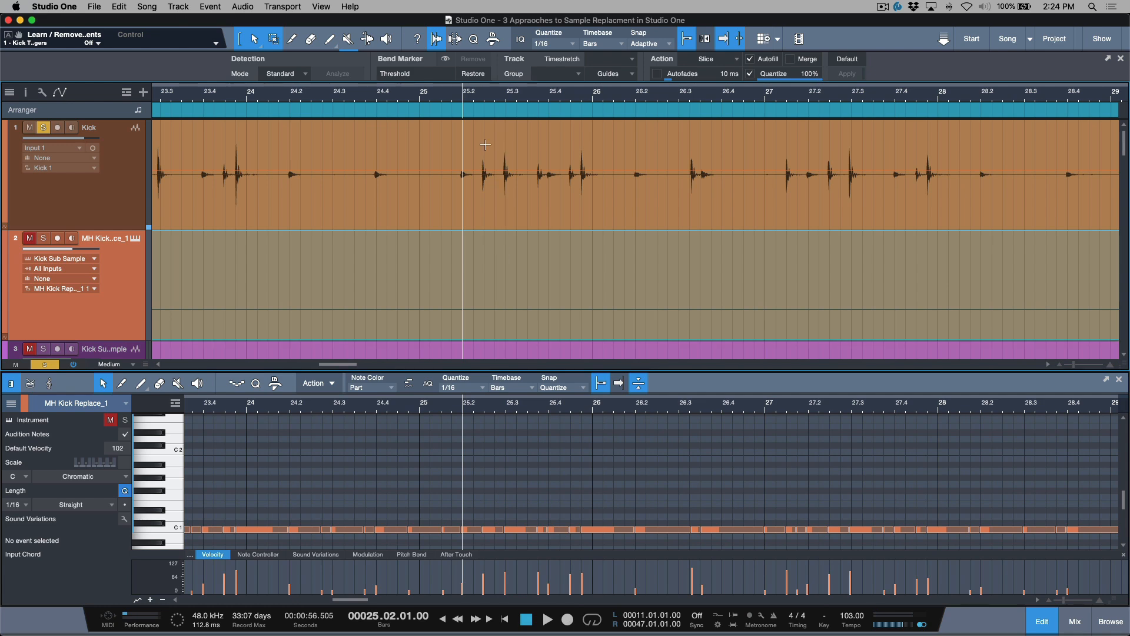
left_click(451, 531)
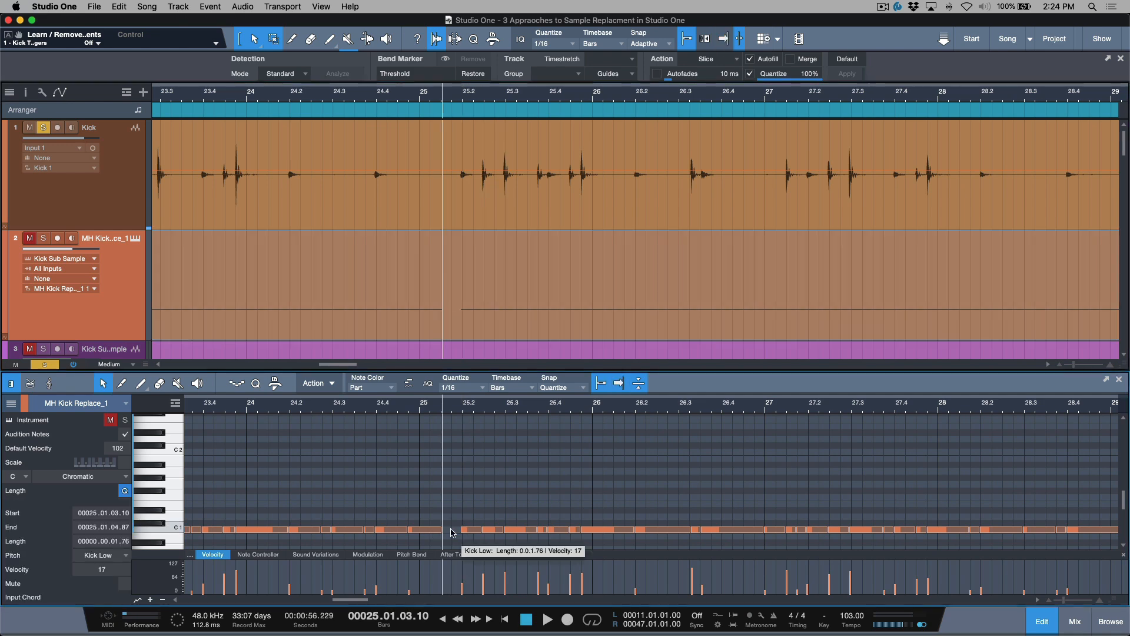
left_click(469, 531)
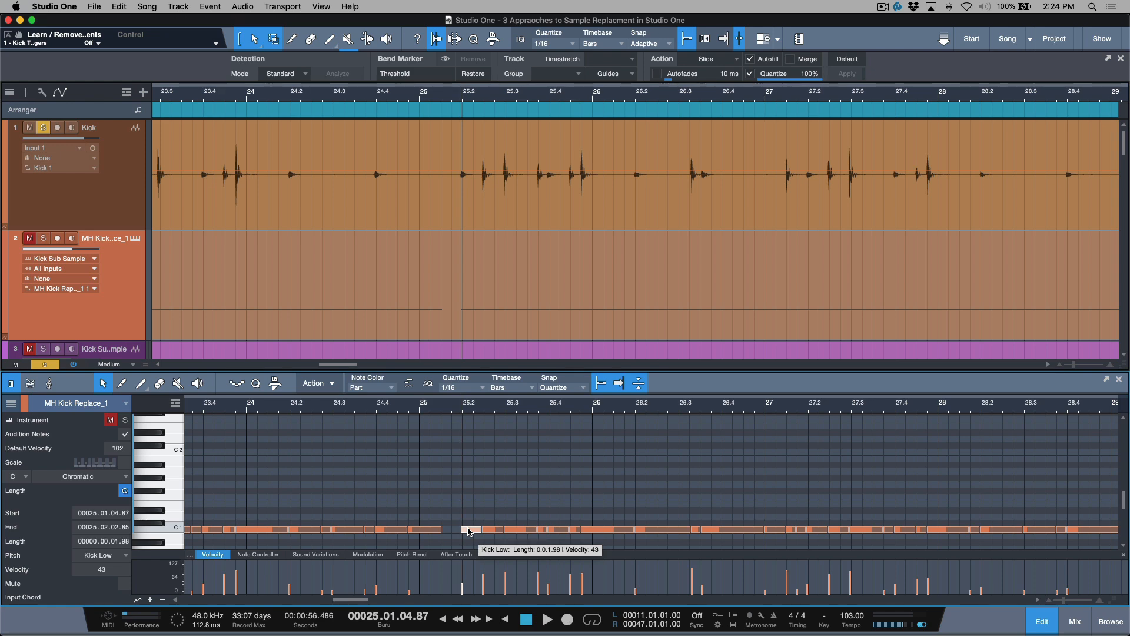
key("Right")
key("Right")
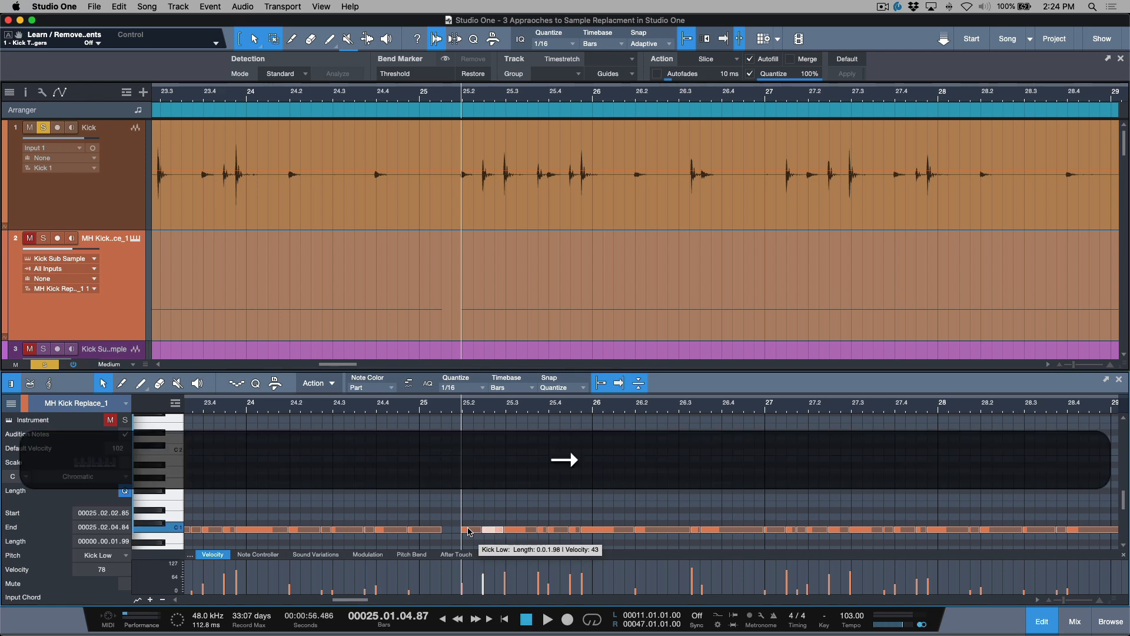
key("Right")
key("Right")
key("l")
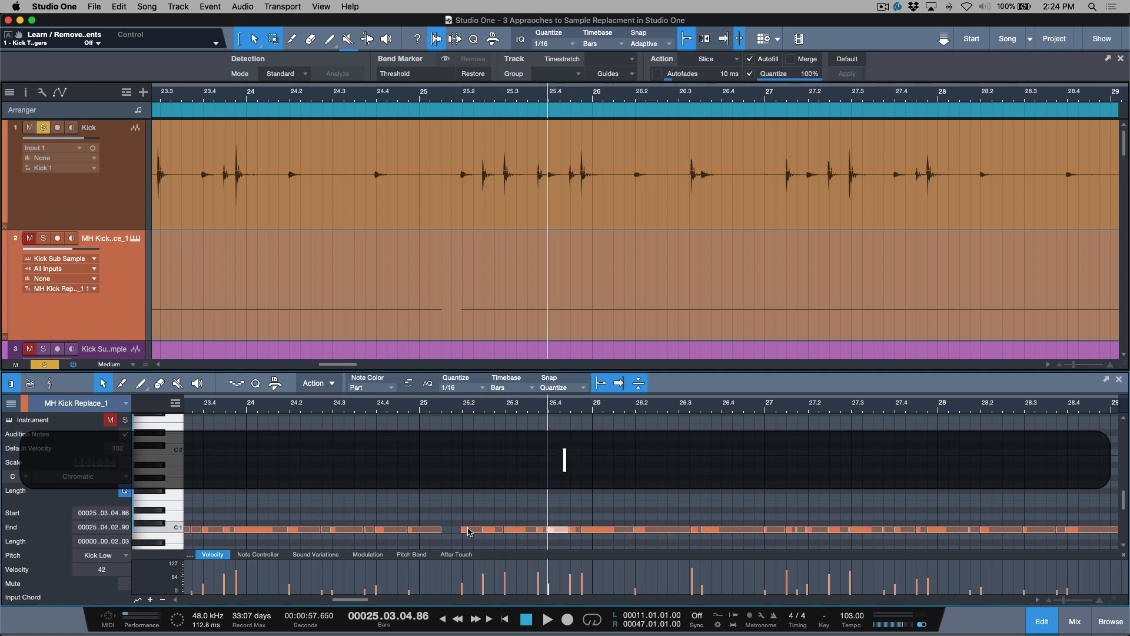
key("BackSpace")
Go through the following notes with the playhead and delete the ghost note starting at 00026.01.04.95.
key("l")
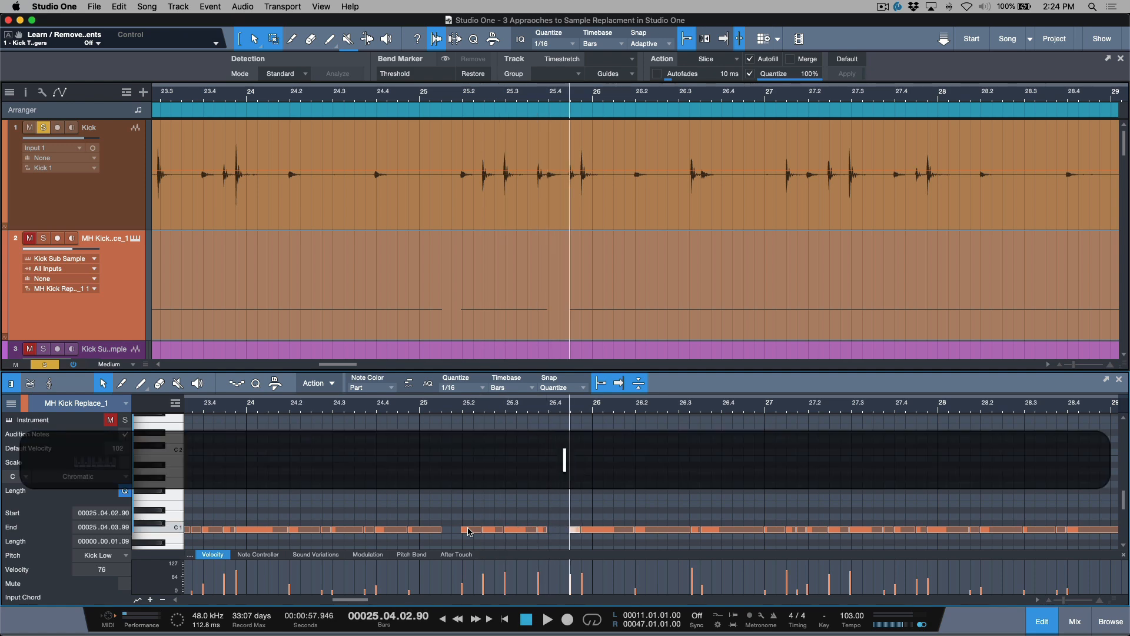
key("Right")
key("l")
key("Right")
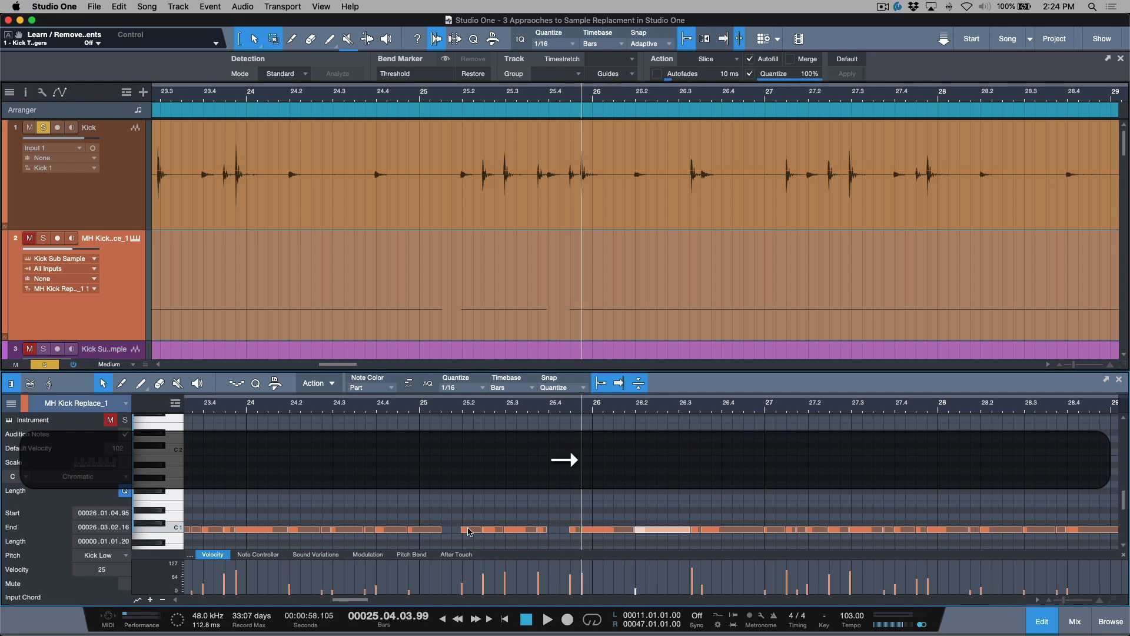
key("l")
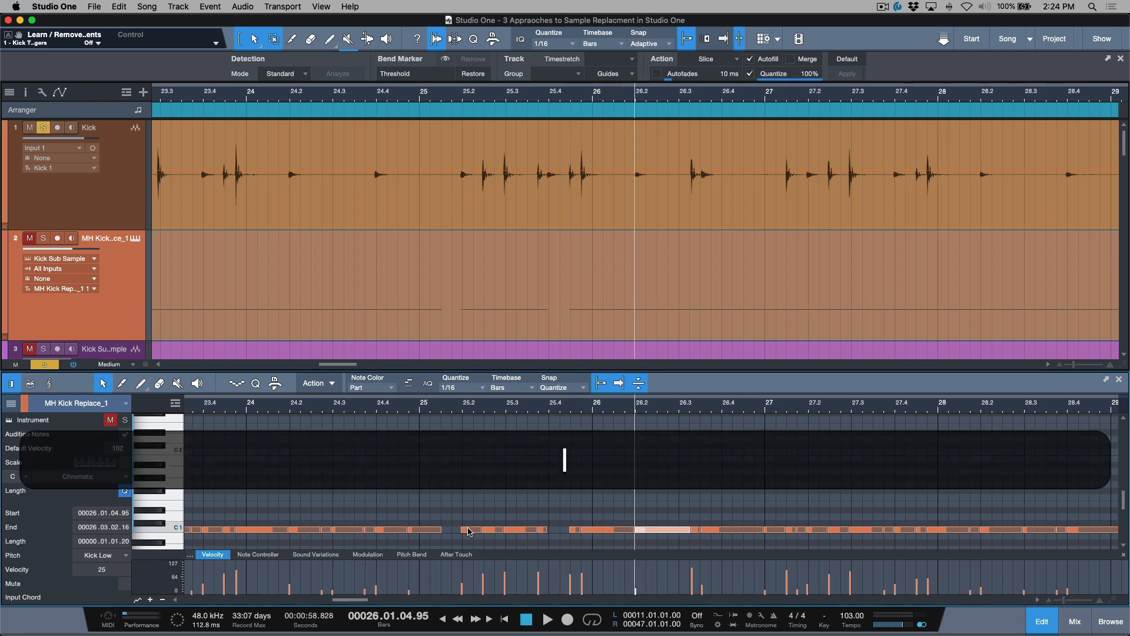
key("BackSpace")
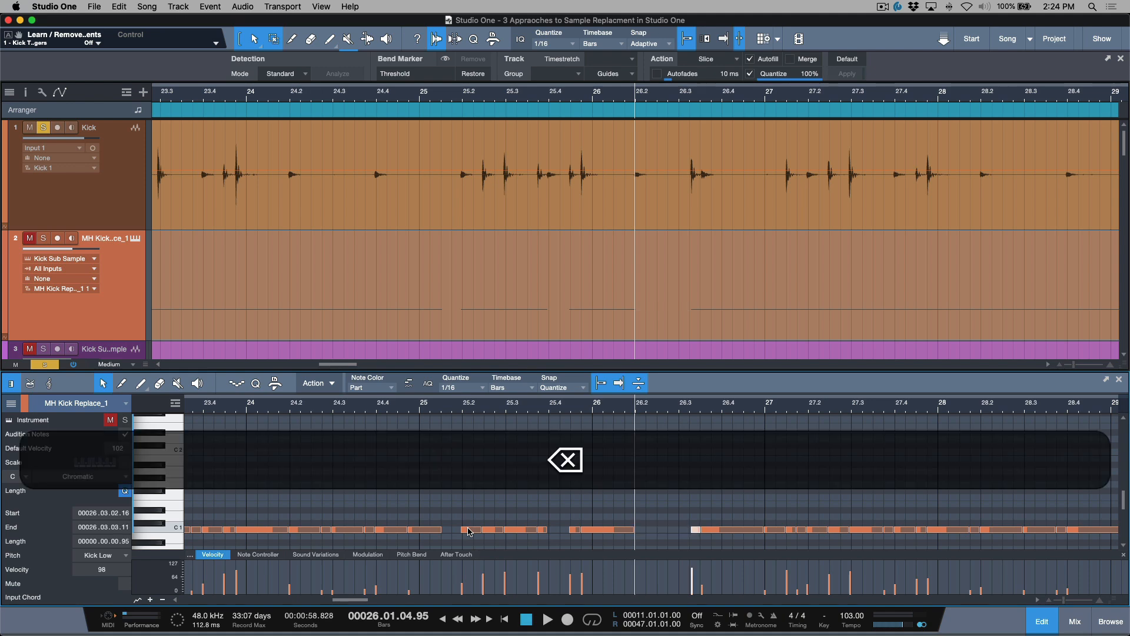
Check the notes around 00026.03.02.16, play the Kick hit there, and delete the ghost note starting at 00026.03.03.11.
key("Right")
key("l")
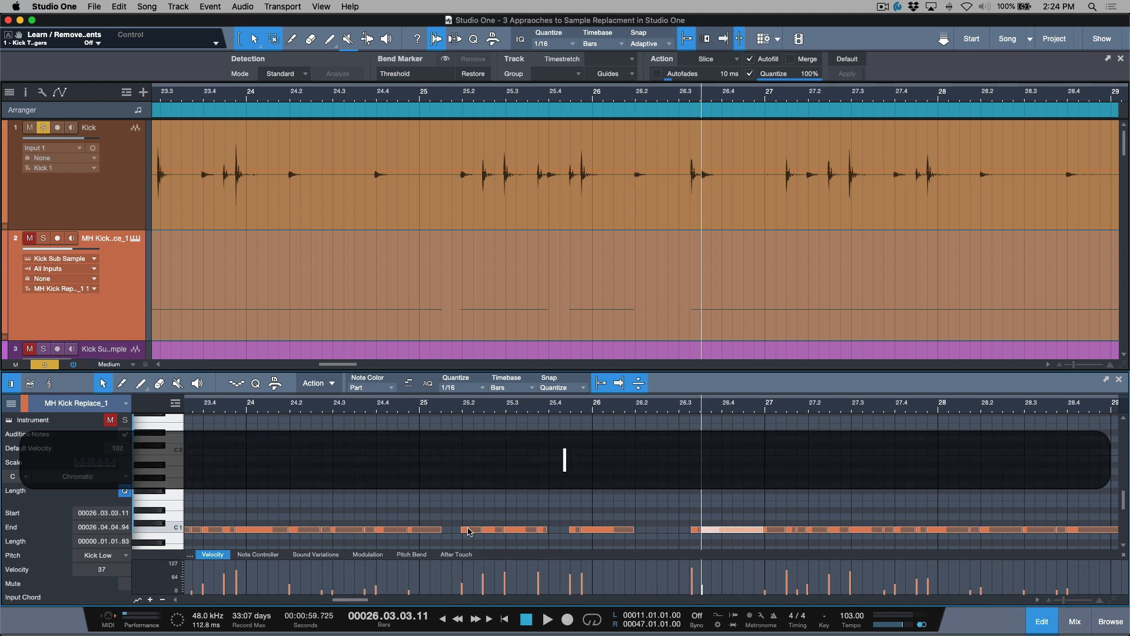
key("Right")
key("l")
key("Left")
key("Left")
key("l")
key("Right")
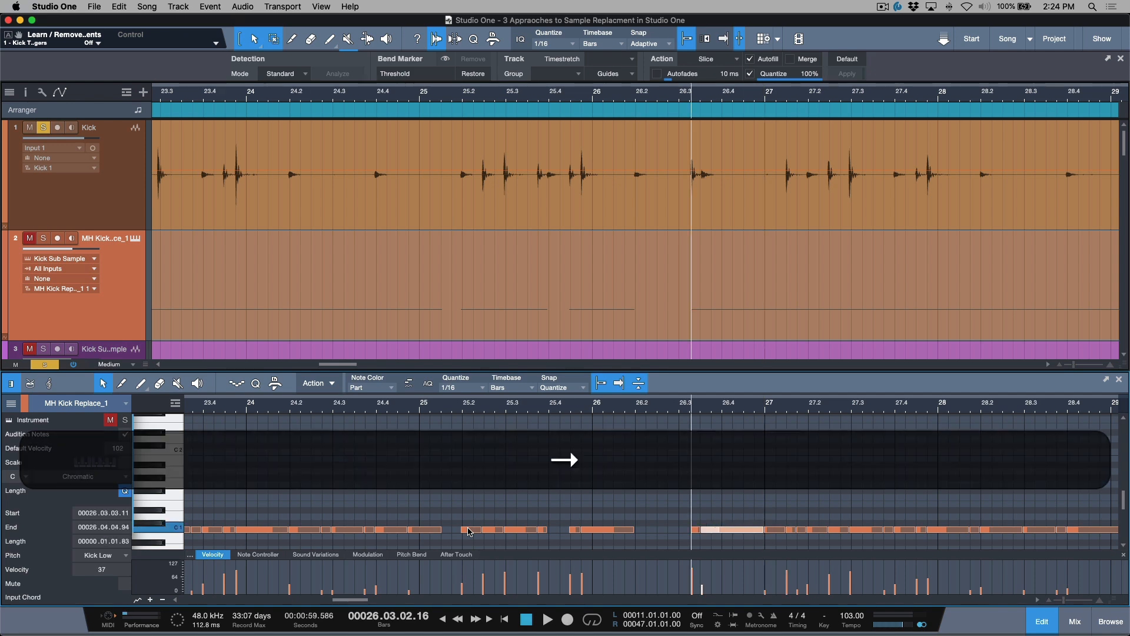
key("l")
key("space")
key("space")
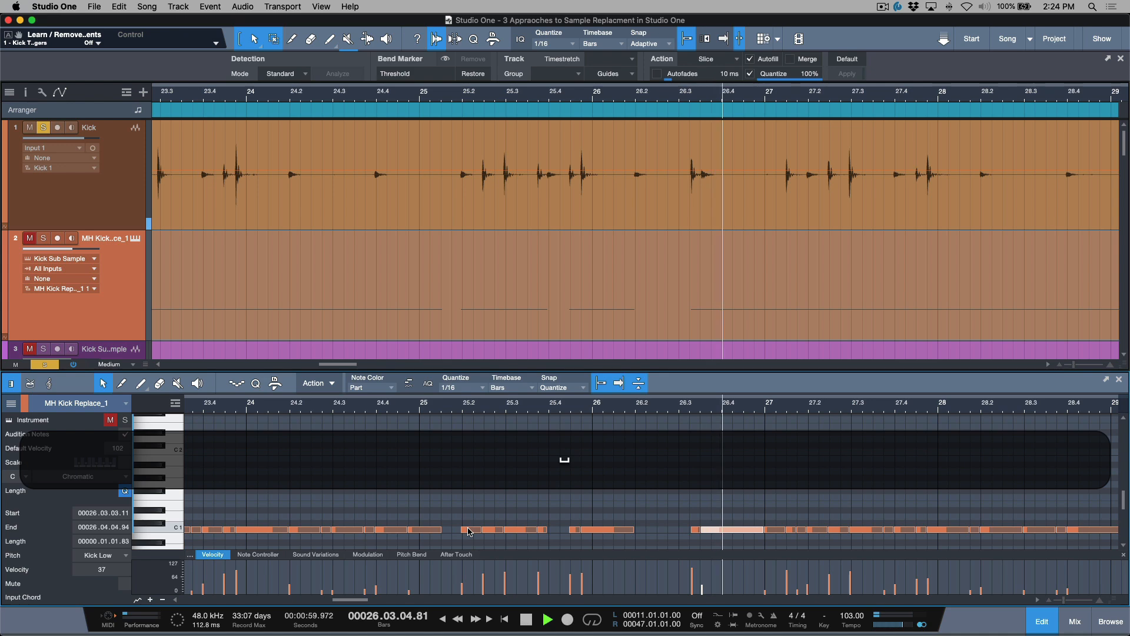
key("BackSpace")
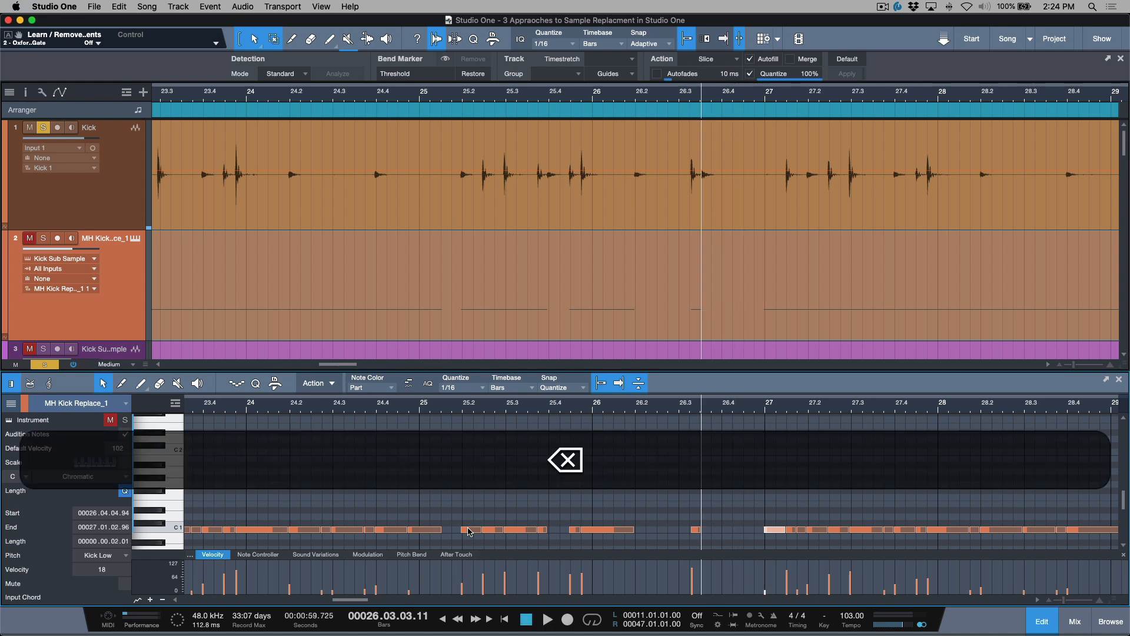
Delete the ghost notes starting at 00026.04.04.94, 00027.01.03.93 and 00027.01.04.87, keeping the real hit at 00027.01.02.96.
key("i")
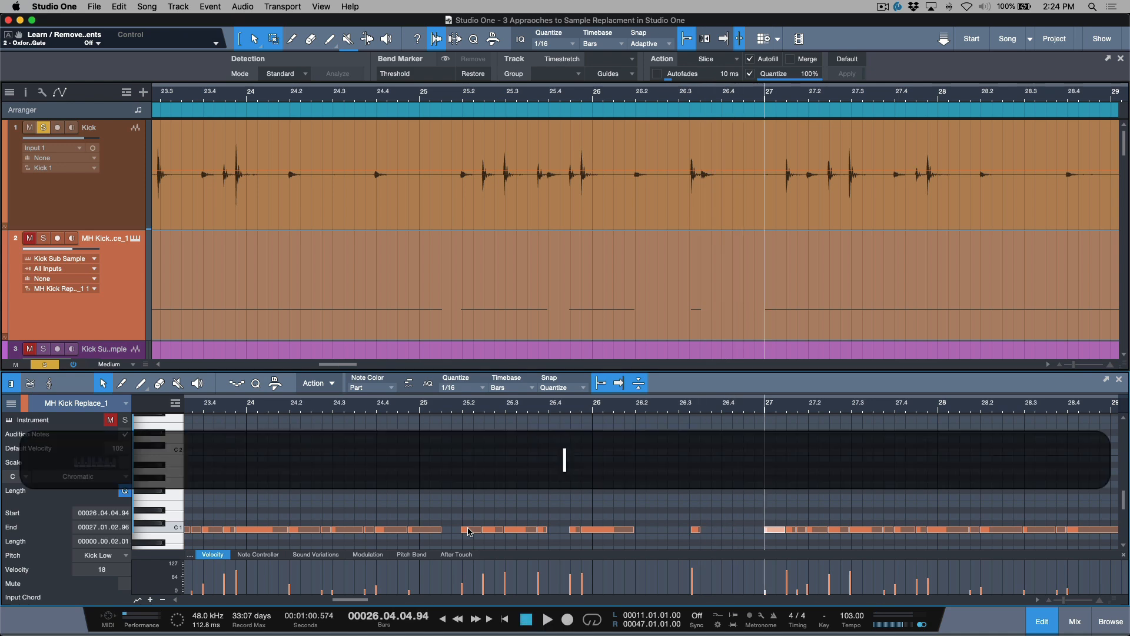
key("BackSpace")
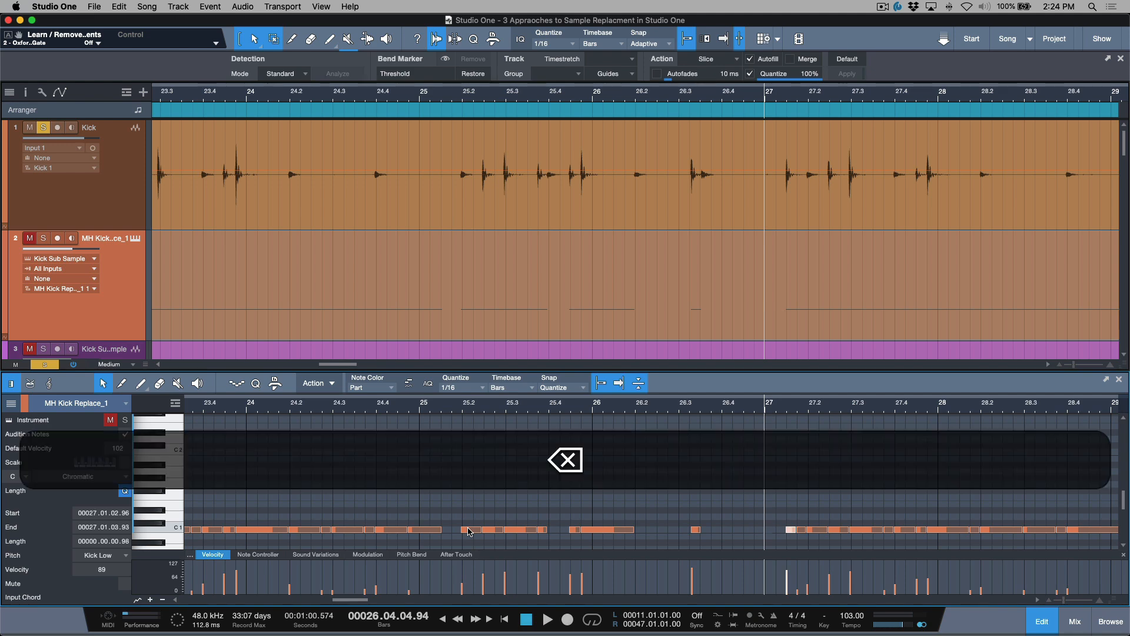
key("i")
key("Right")
key("i")
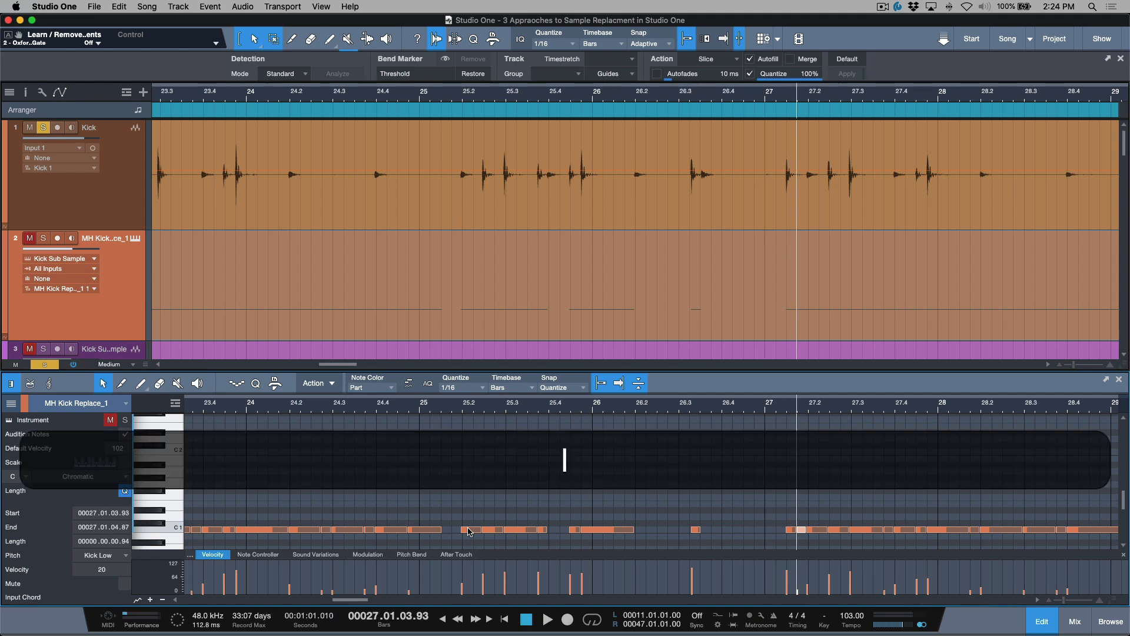
key("BackSpace")
key("i")
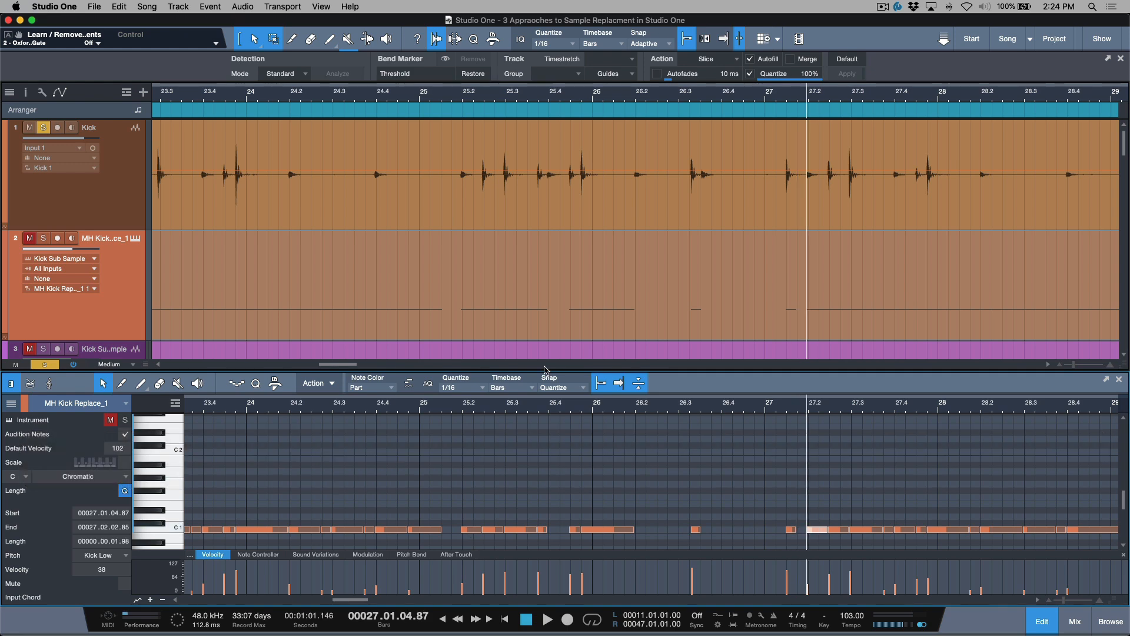
key("BackSpace")
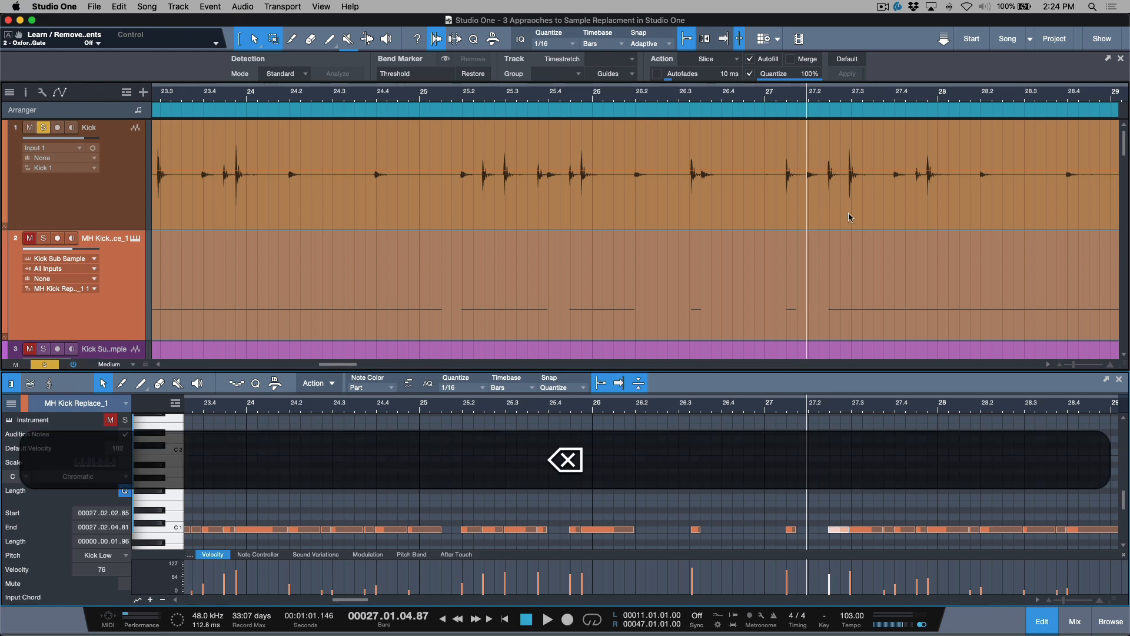
Play the soloed original Kick track from bar 27, past the cleaned-up notes, and stop.
key("w")
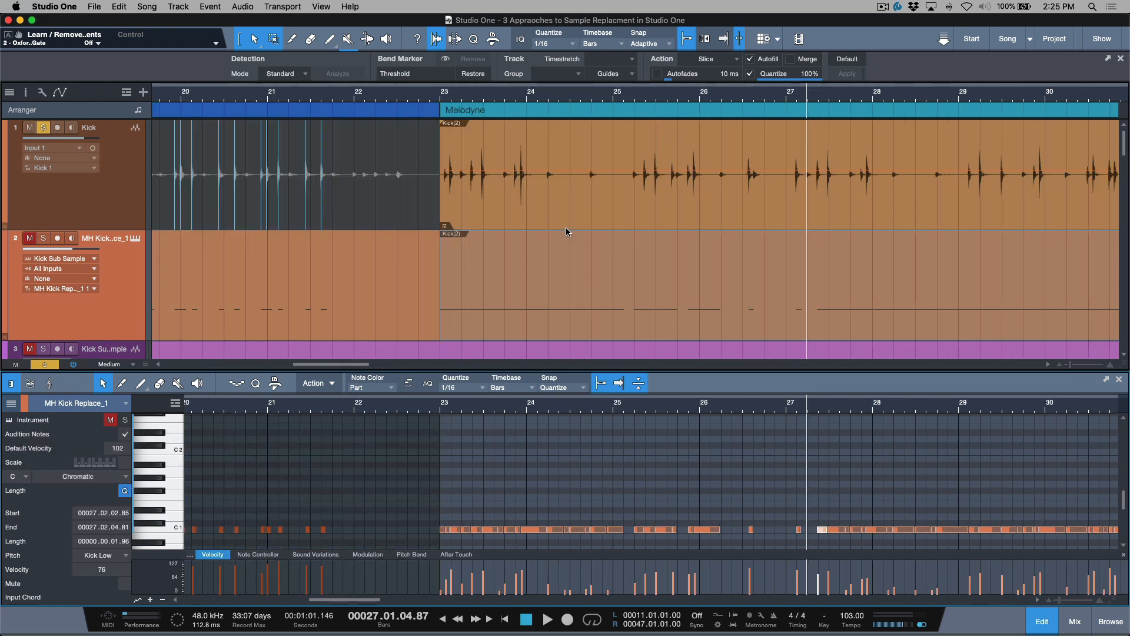
scroll(599, 288, "right", 3)
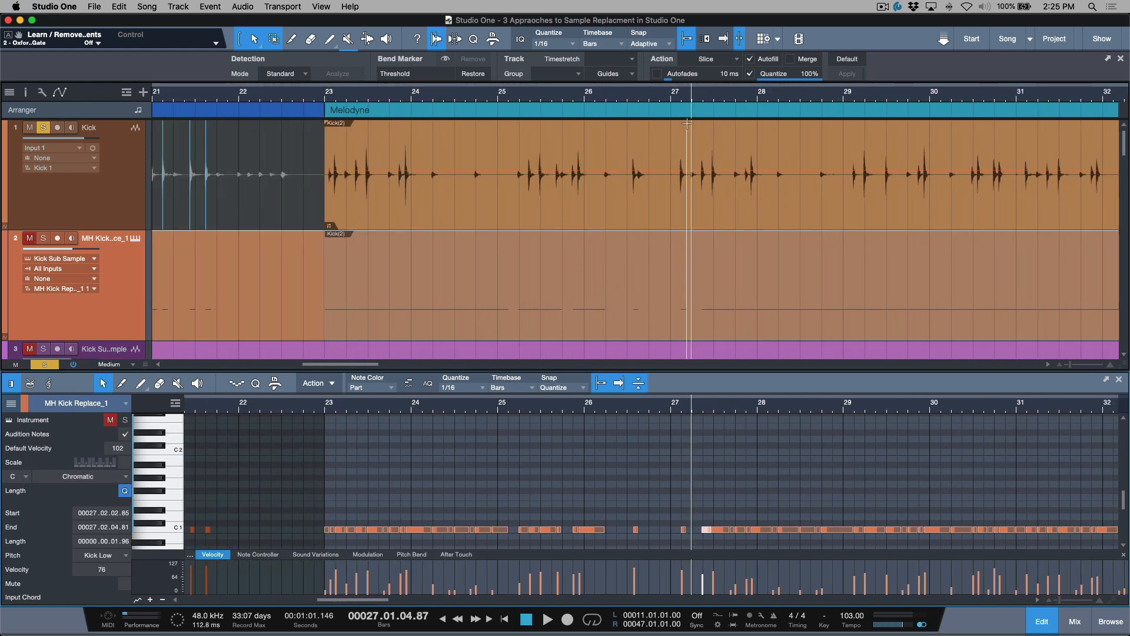
left_click(672, 97)
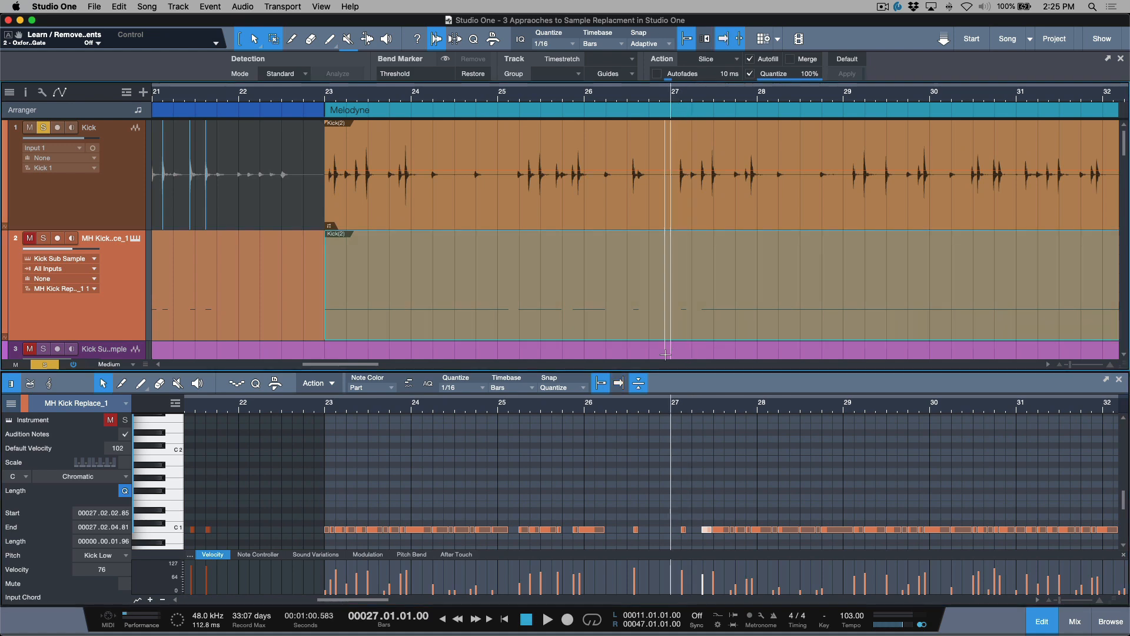
key("space")
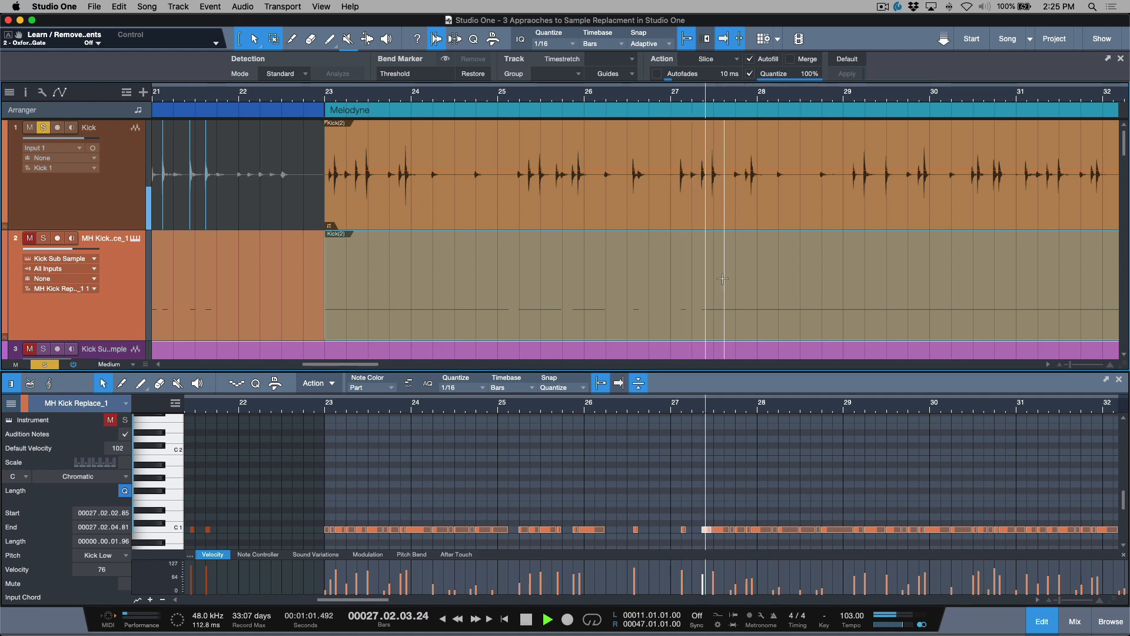
key("space")
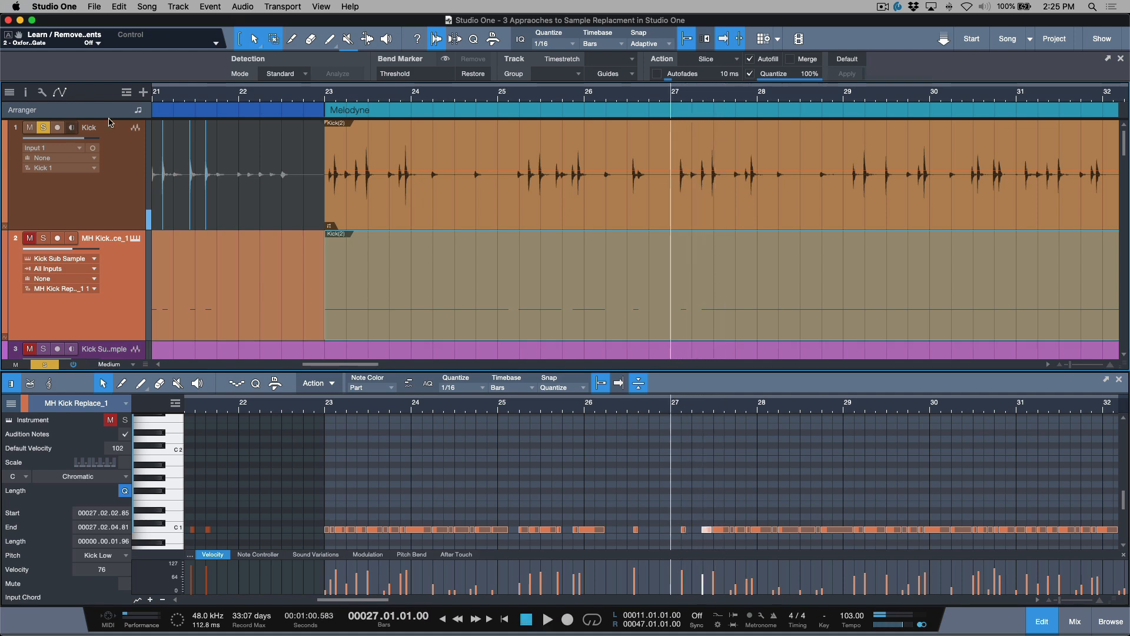
Unmute and solo MH Kick Replace alongside Kick, and listen to both tracks from bar 27.
left_click(29, 238)
left_click(43, 237)
key("space")
key("space")
Select the Kick Low note at 00027.01.02.96, locate the playhead to it, and compare its start with the Kick waveform's transient.
left_click_drag(682, 96, 666, 147)
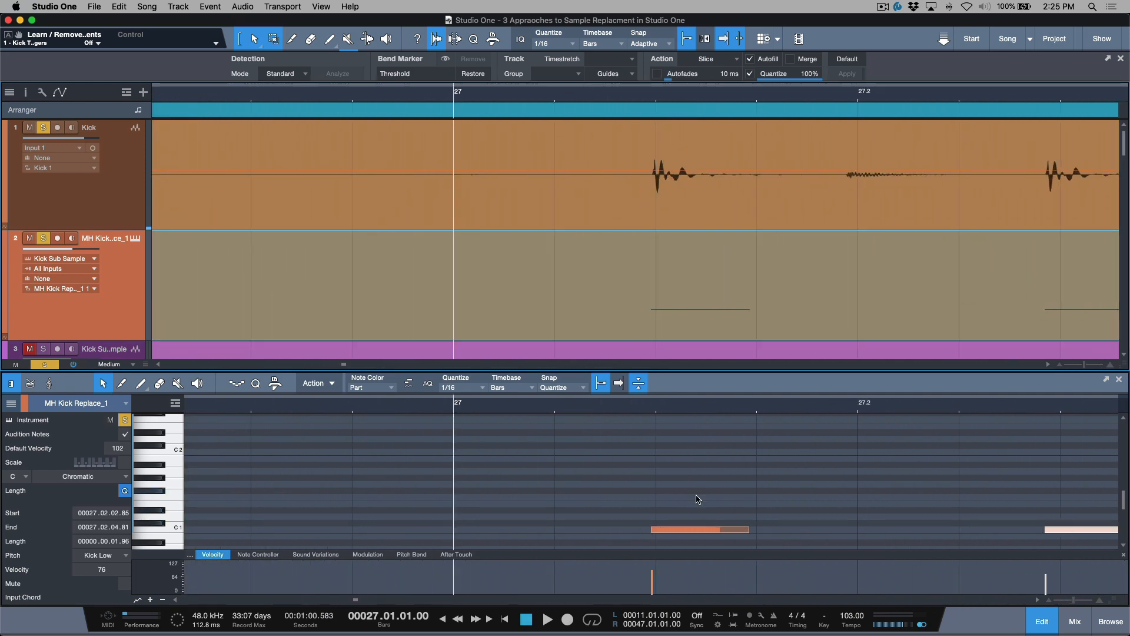
left_click(703, 529)
key("l")
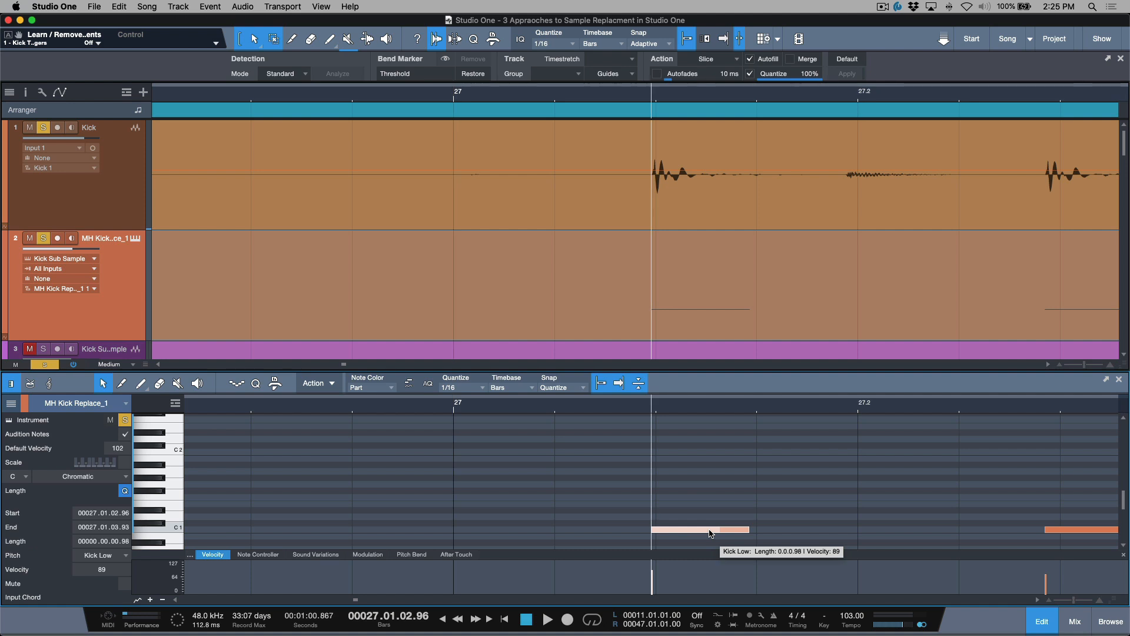
left_click_drag(1123, 365, 1121, 417)
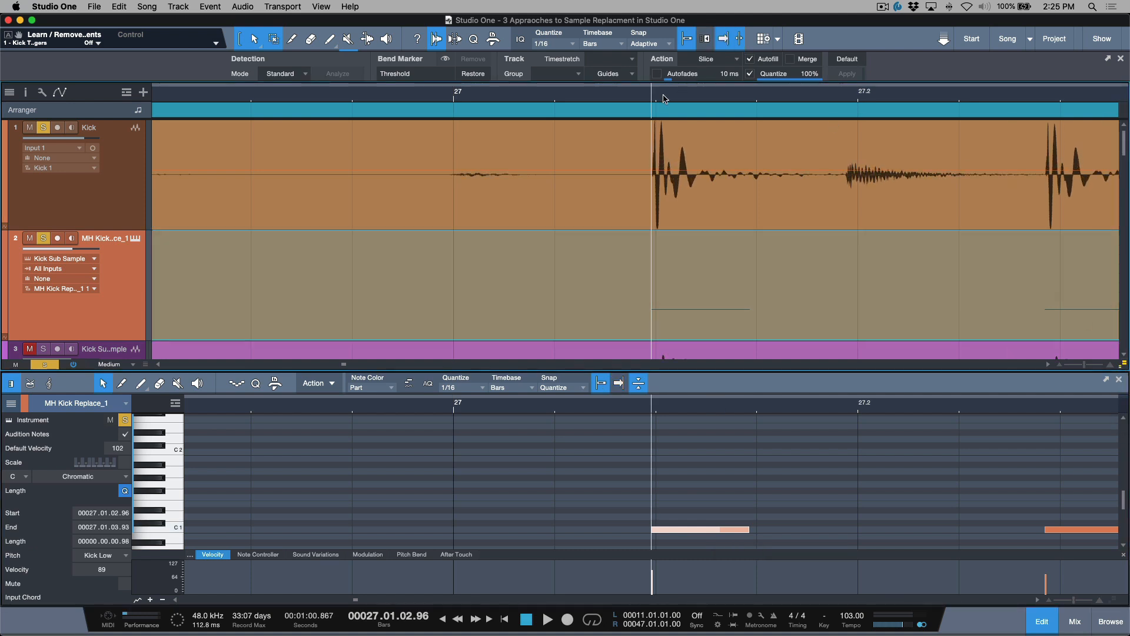
scroll(662, 95, "up", 5)
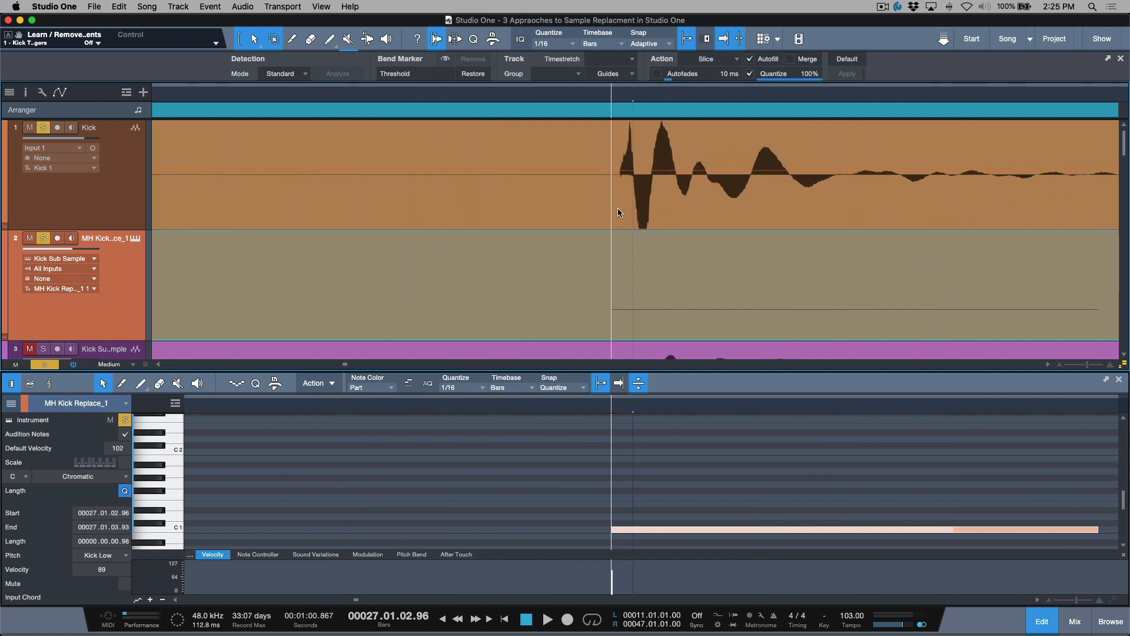
scroll(620, 209, "right", 3)
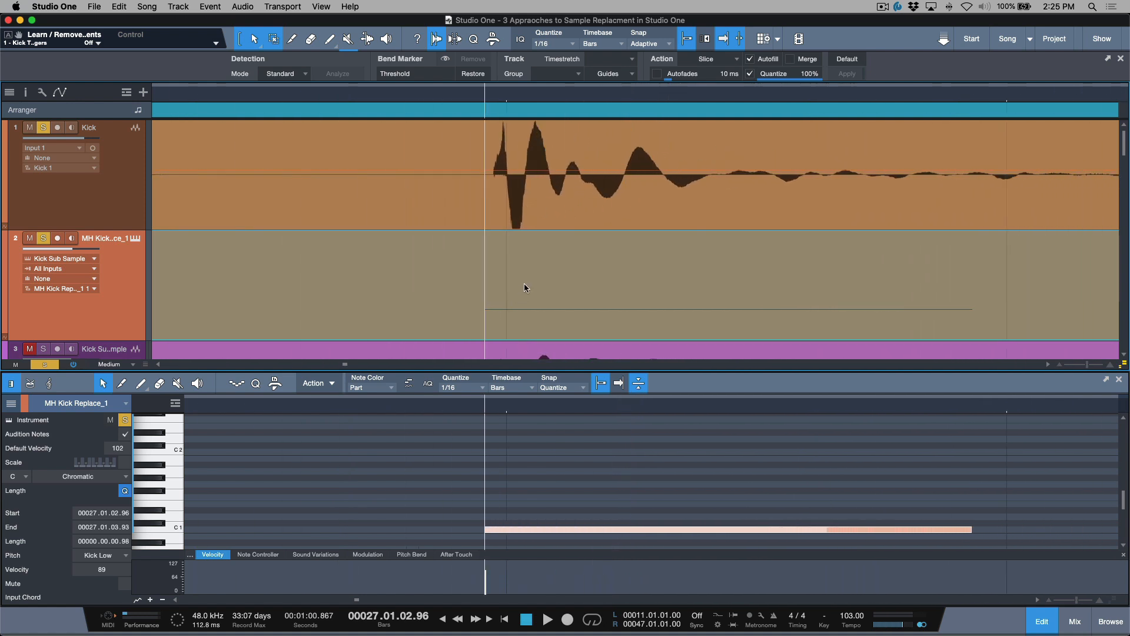
Step through the notes at 00027.01.02.96, 00027.02.02.85 and 00027.02.04.81 and back, comparing each start with its Kick transient.
left_click(626, 509)
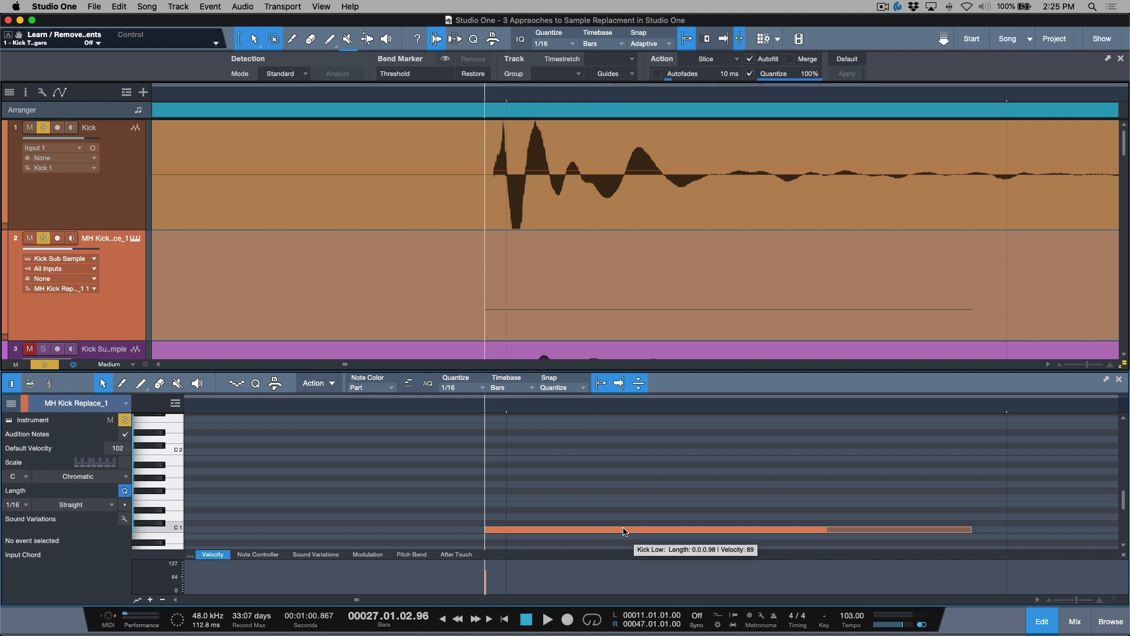
left_click(624, 530)
key("Right")
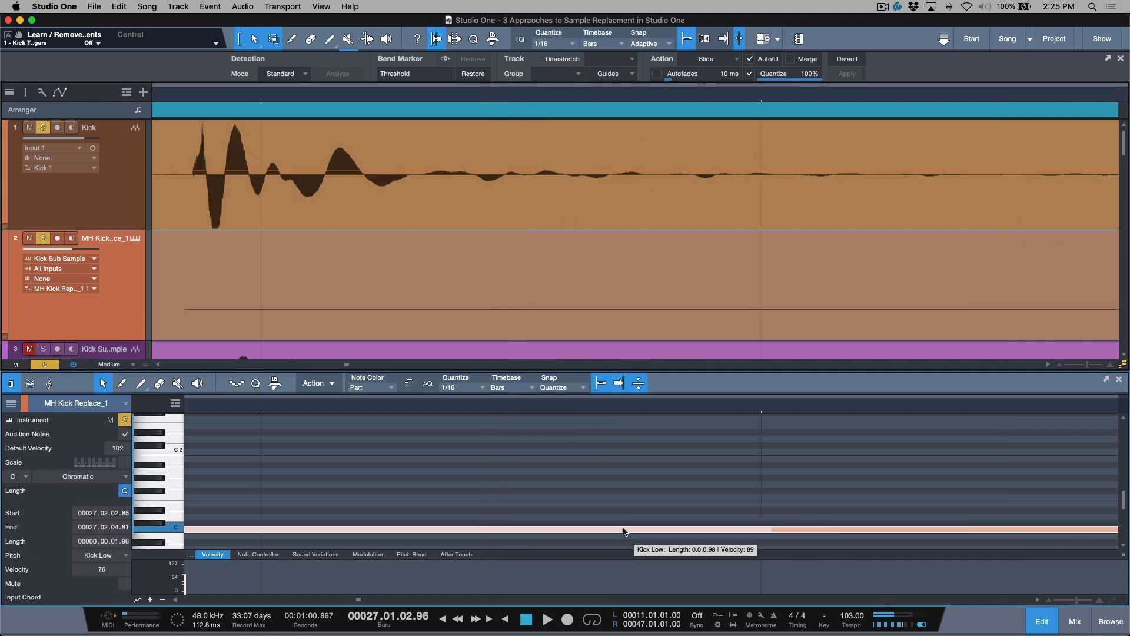
key("Right")
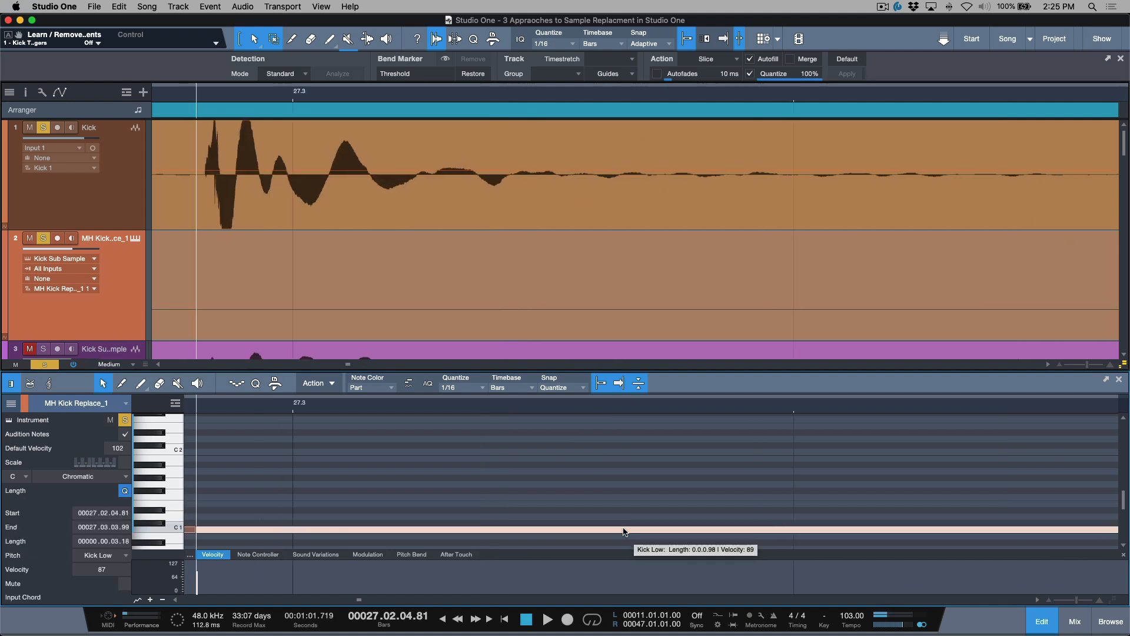
key("Right")
key("Left")
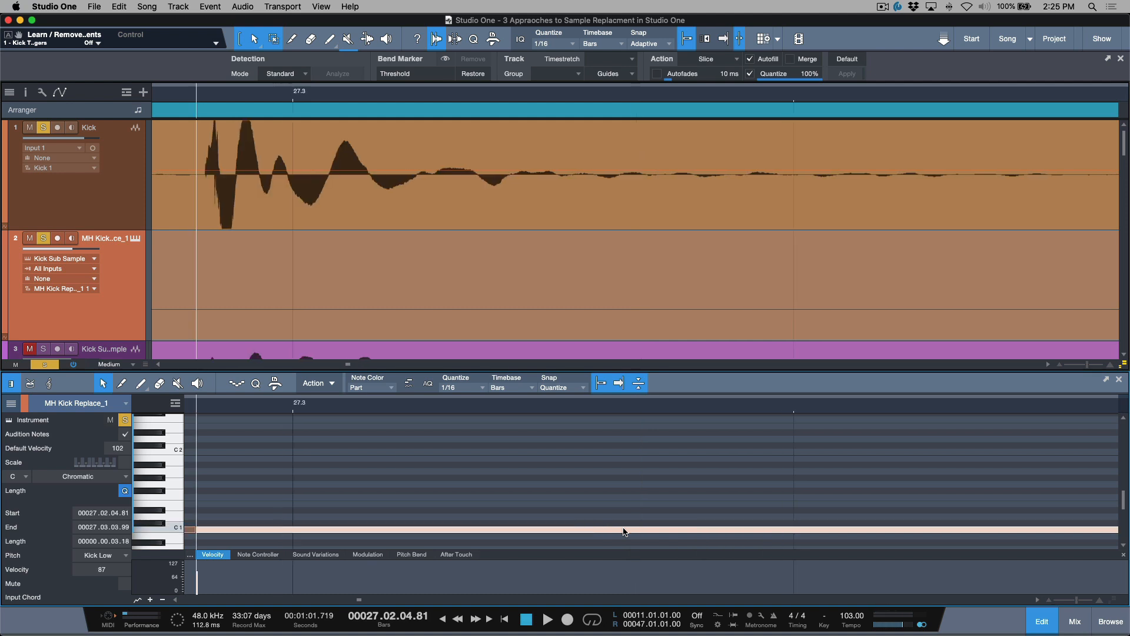
key("Left")
key("Left")
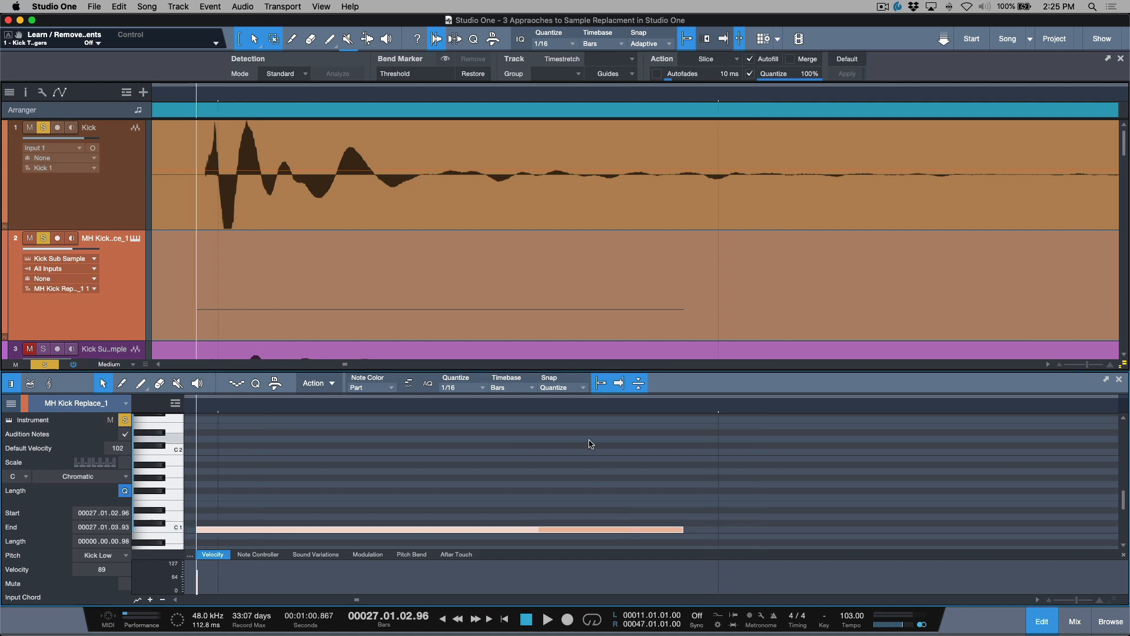
Select all MH Kick Replace notes from the one at 00027.01.02.96 through to the end of the part.
key("w")
key("w")
key("w")
key("w")
key("w")
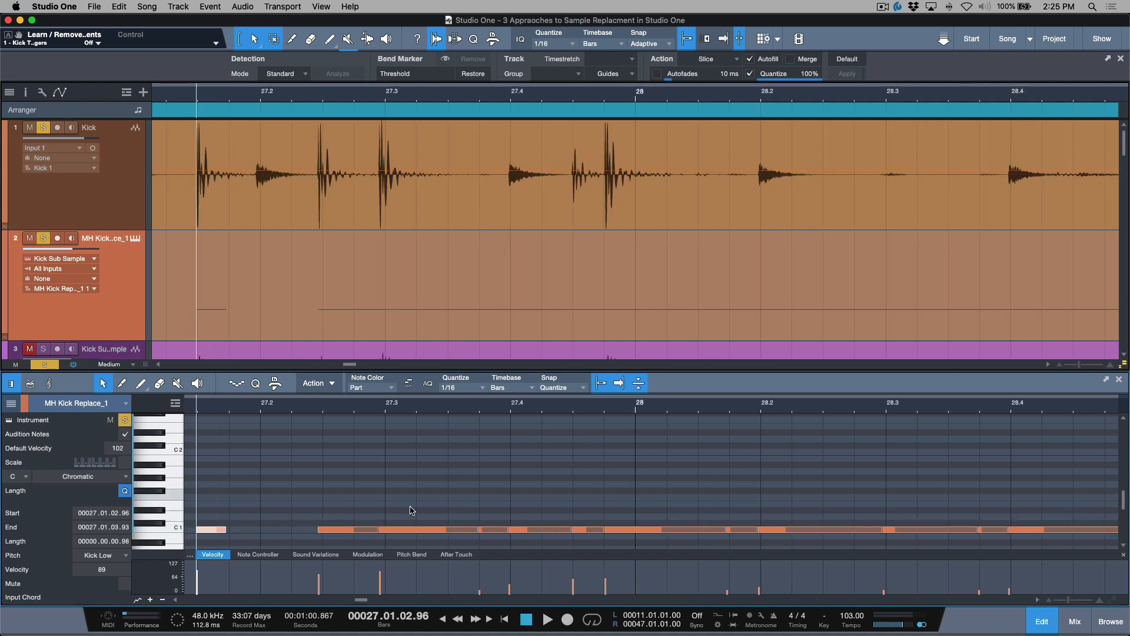
left_click_drag(220, 500, 198, 537)
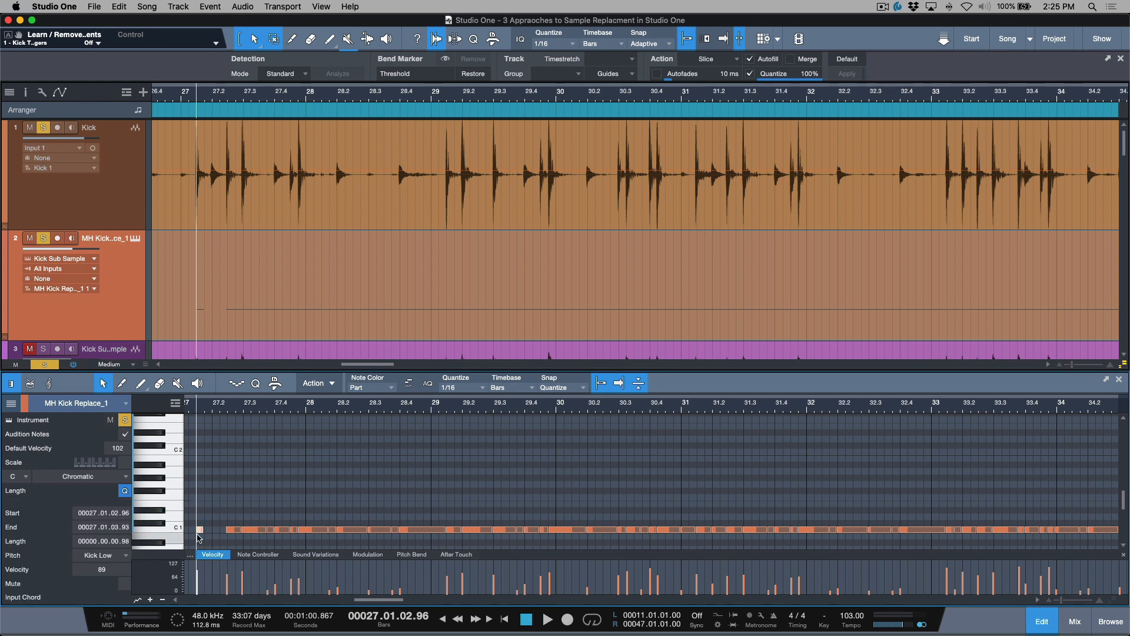
key("shift+End")
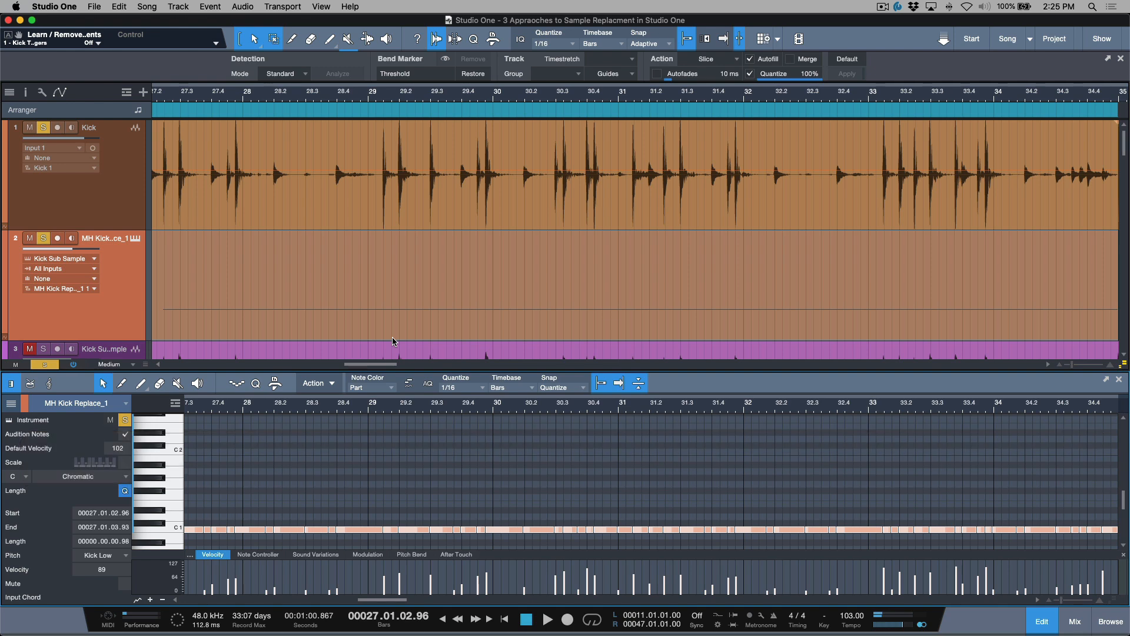
Turn off note snapping and shift the selected notes later so the first starts on its Kick transient at 00027.01.02.97.
scroll(389, 501, "left", 2)
scroll(387, 502, "left", 3)
key("e")
key("e")
key("e")
key("e")
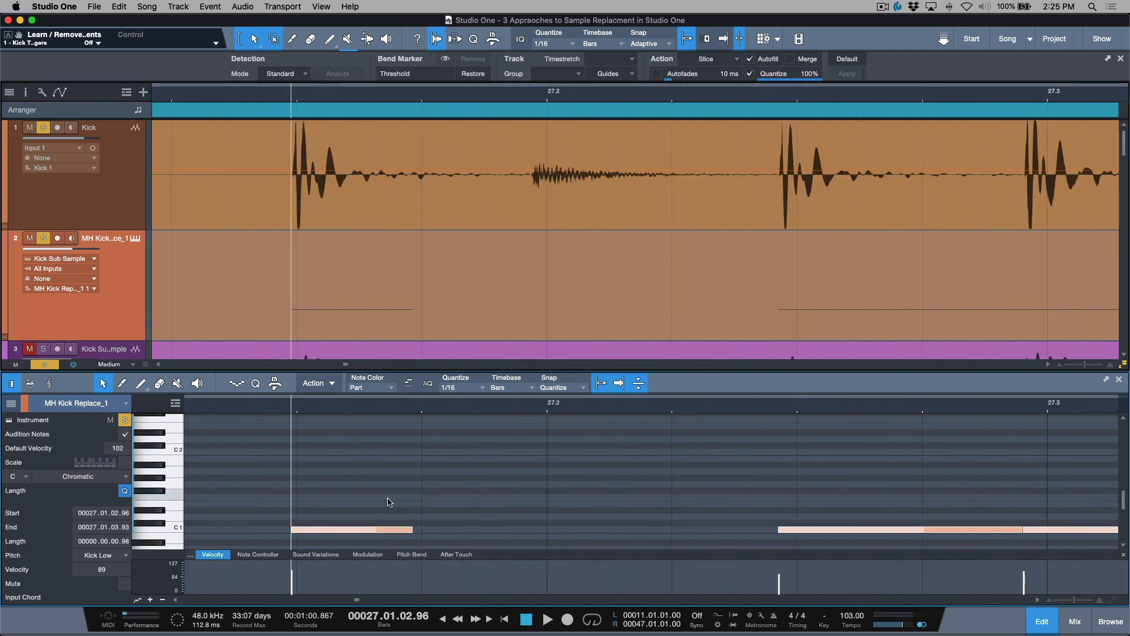
key("e")
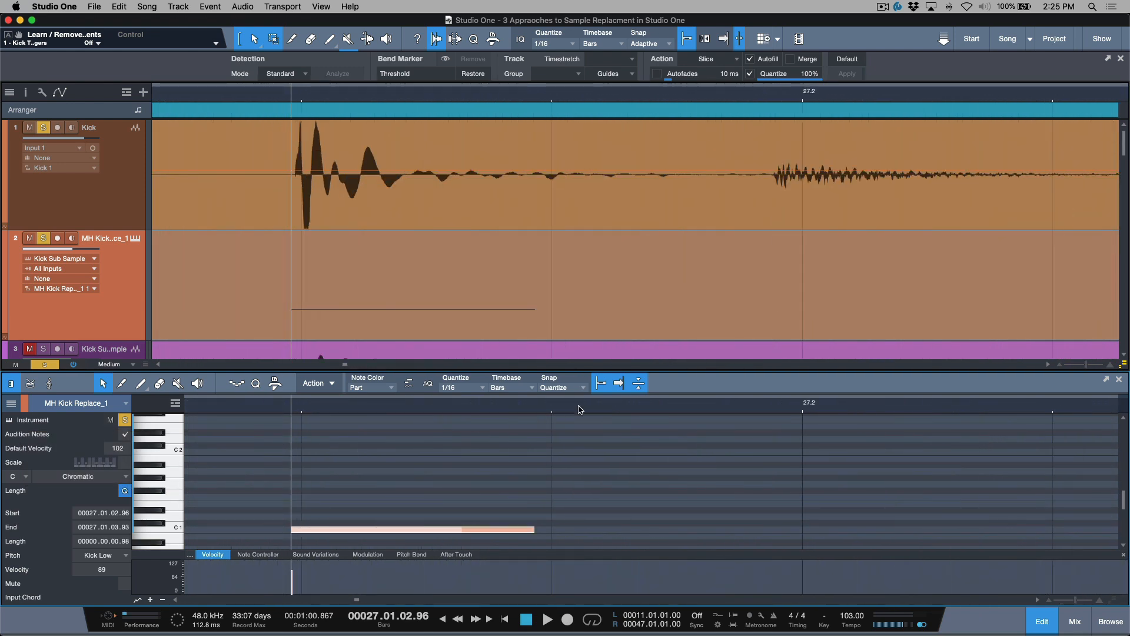
left_click(639, 383)
key("e")
key("e")
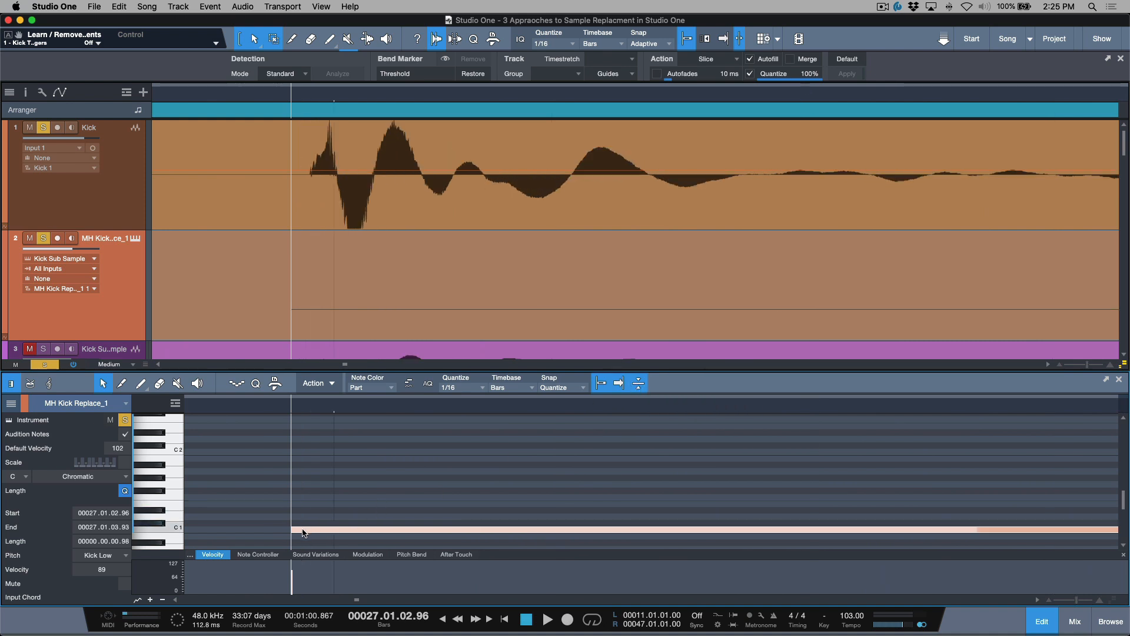
left_click(300, 534)
key("n")
left_click_drag(314, 534, 327, 531)
Step through the shifted notes from 00027.01.02.97 to 00029.01.02.96, comparing each start with its Kick transient.
left_click(350, 501)
left_click(345, 529)
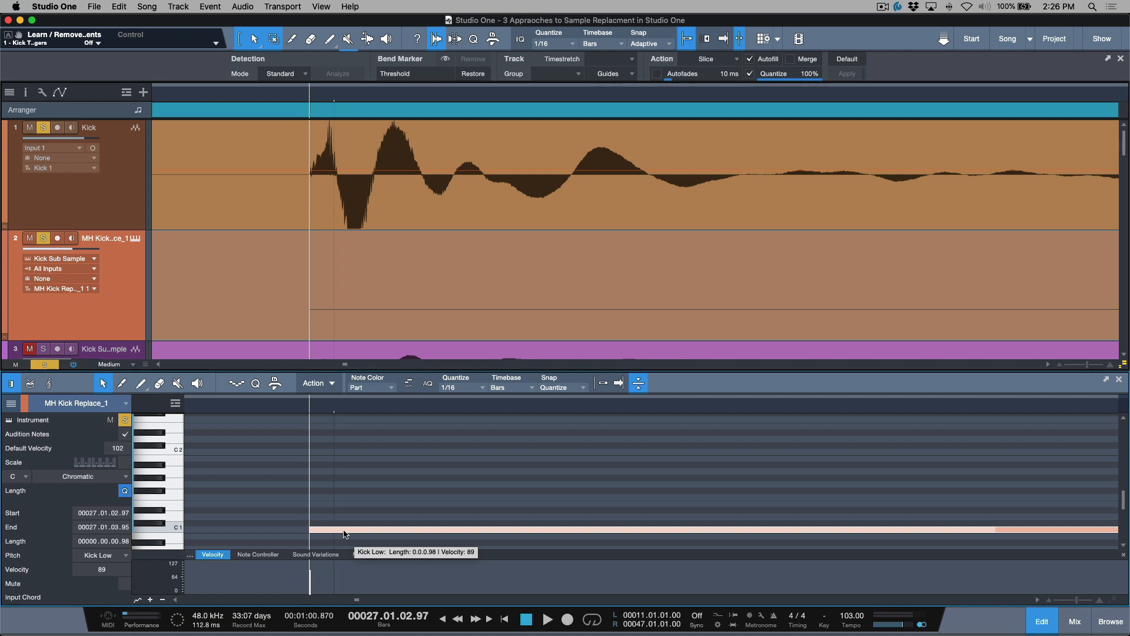
left_click(390, 491)
left_click(376, 530)
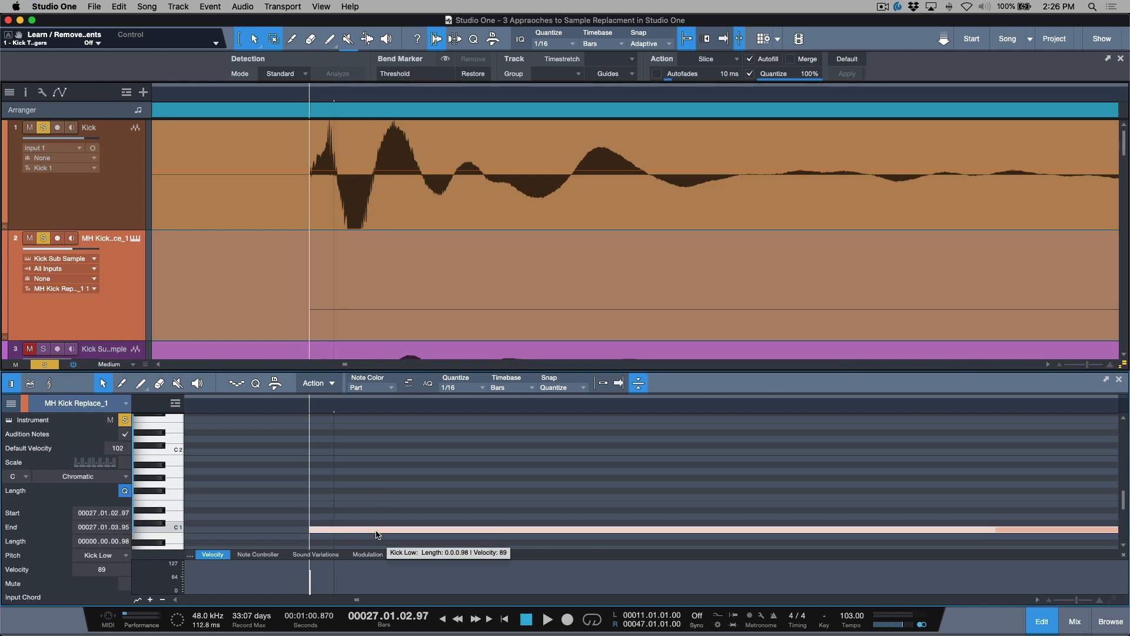
key("Right")
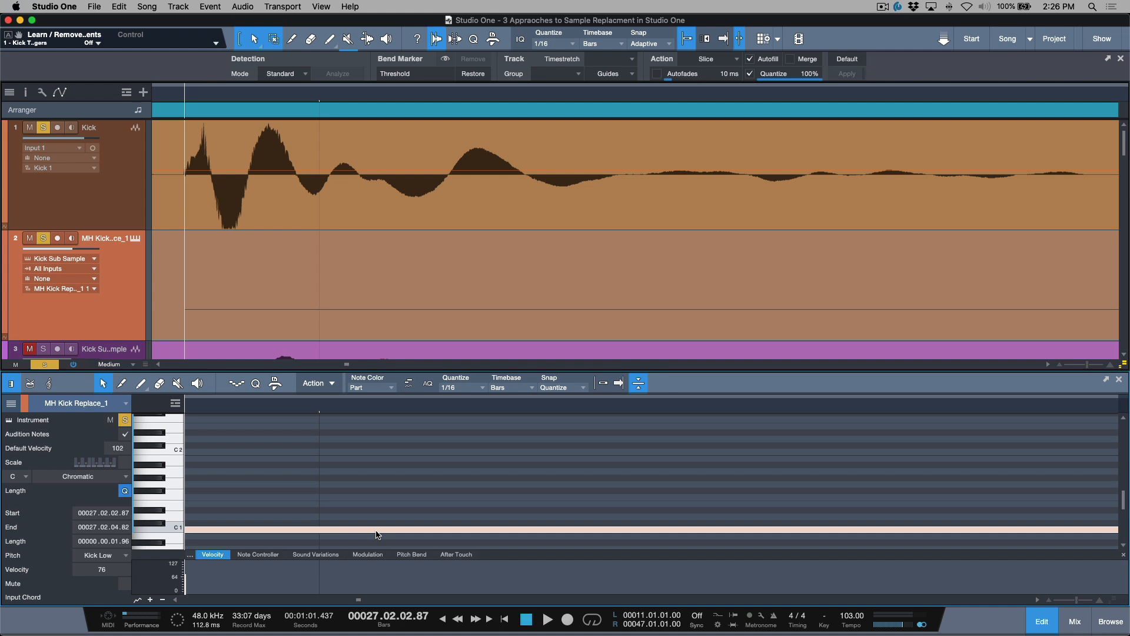
key("Right")
key("Right")
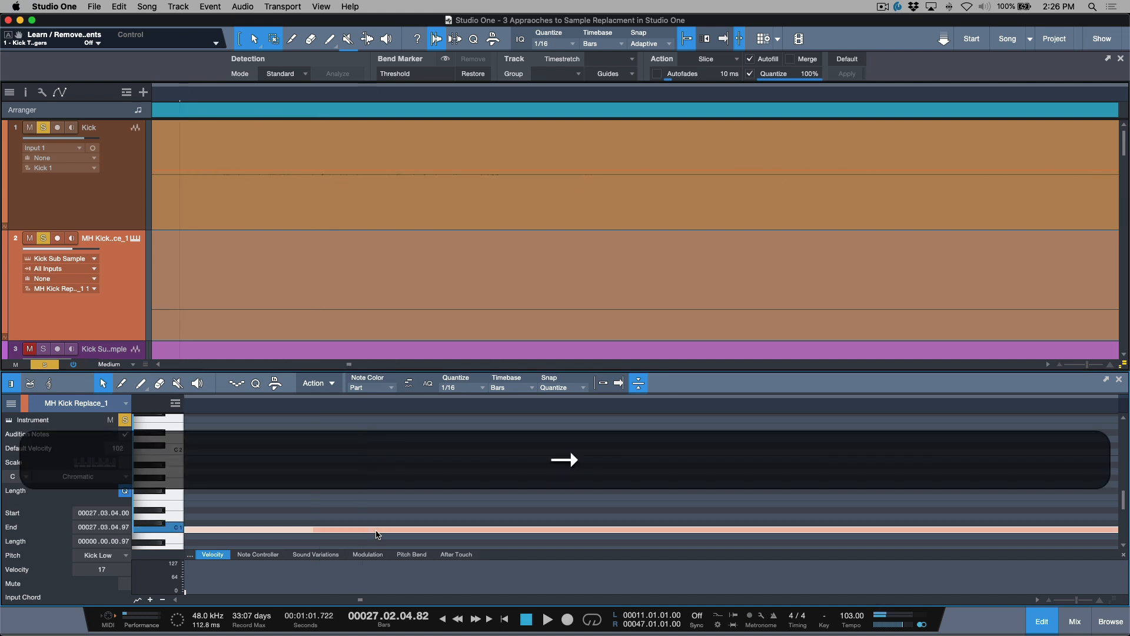
key("Right")
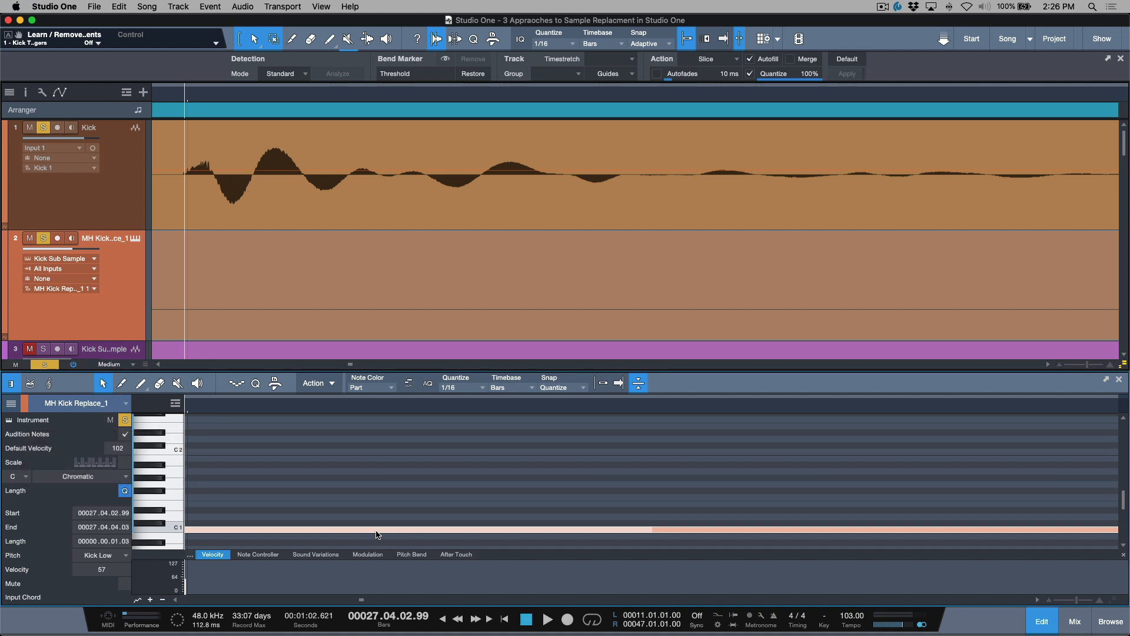
key("Right")
key("Right")
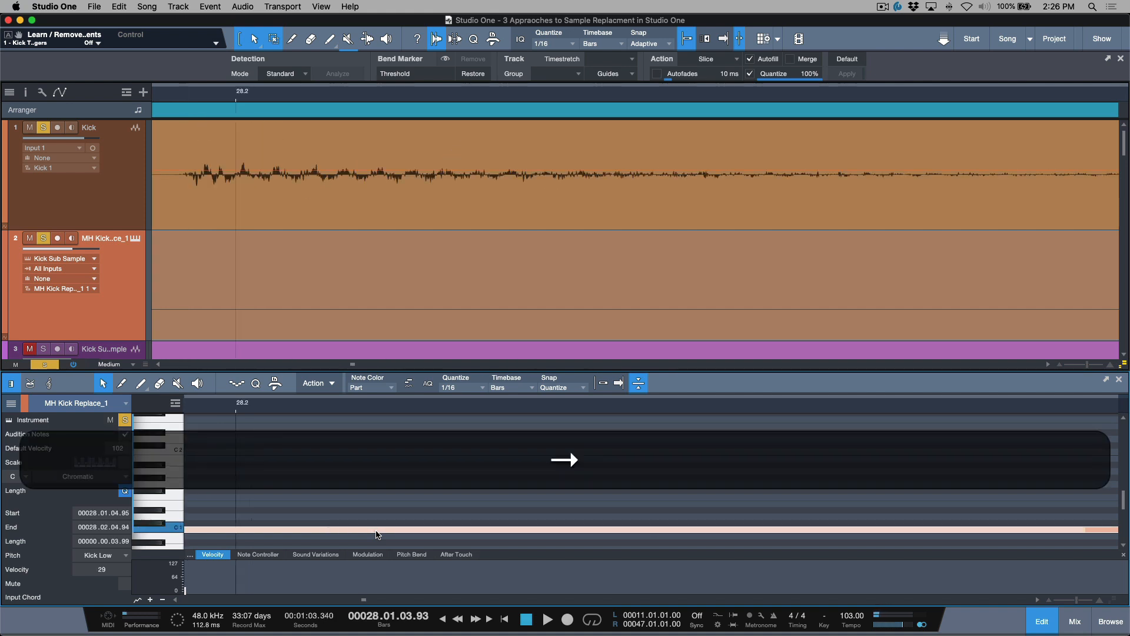
key("Right")
key("Right")
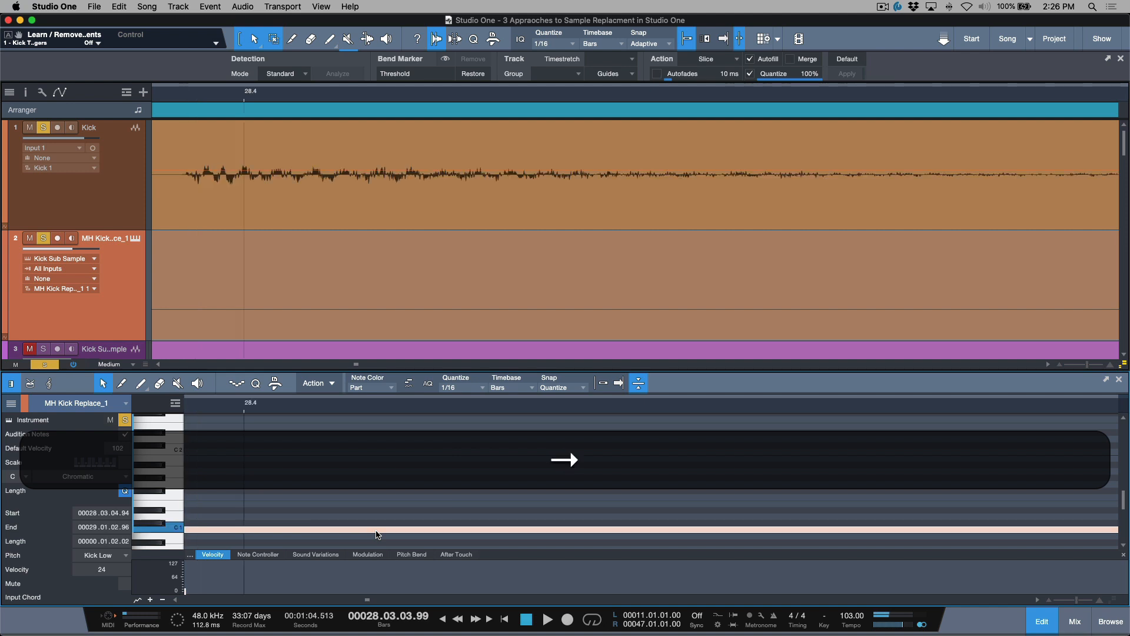
key("Right")
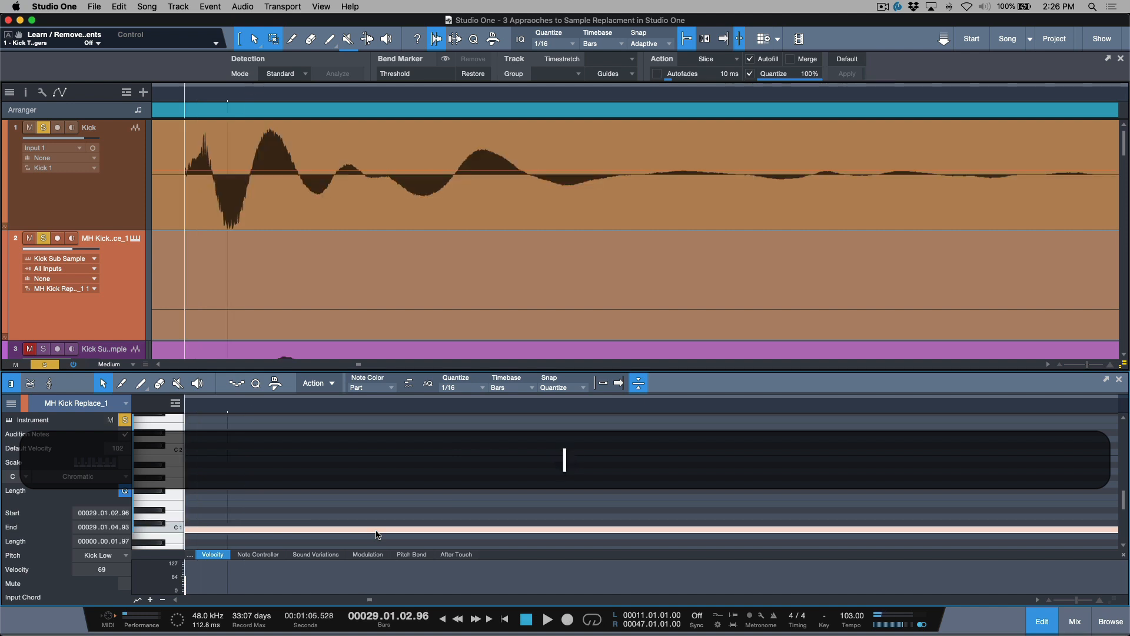
Examine the start of the note at 00029.01.02.96 against its Kick transient in close detail.
key("w")
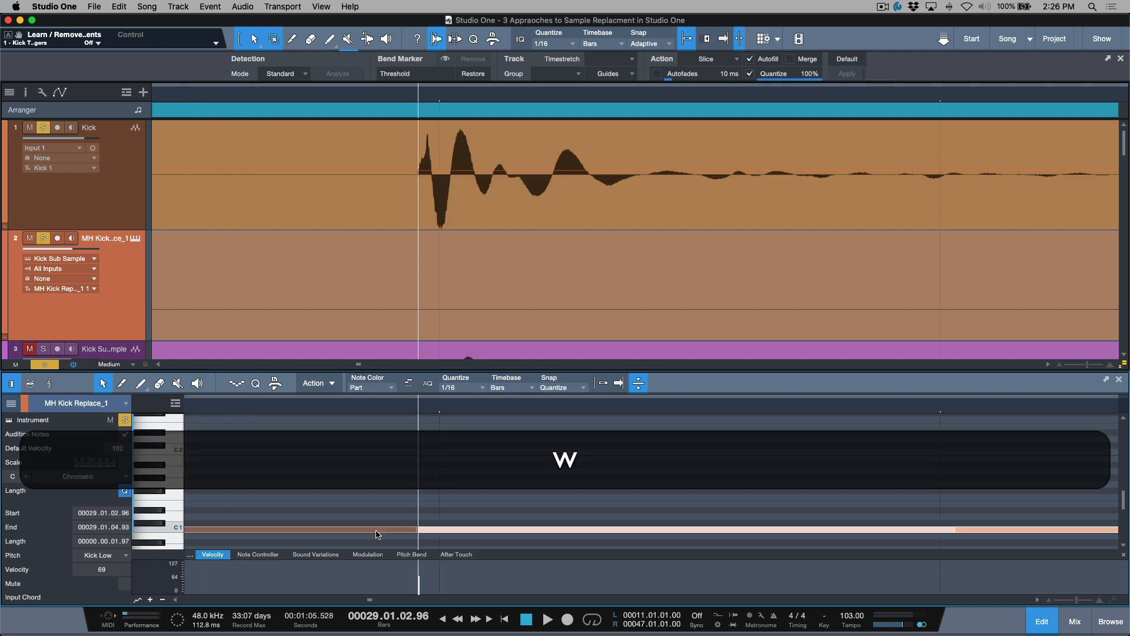
key("e")
key("e")
key("e")
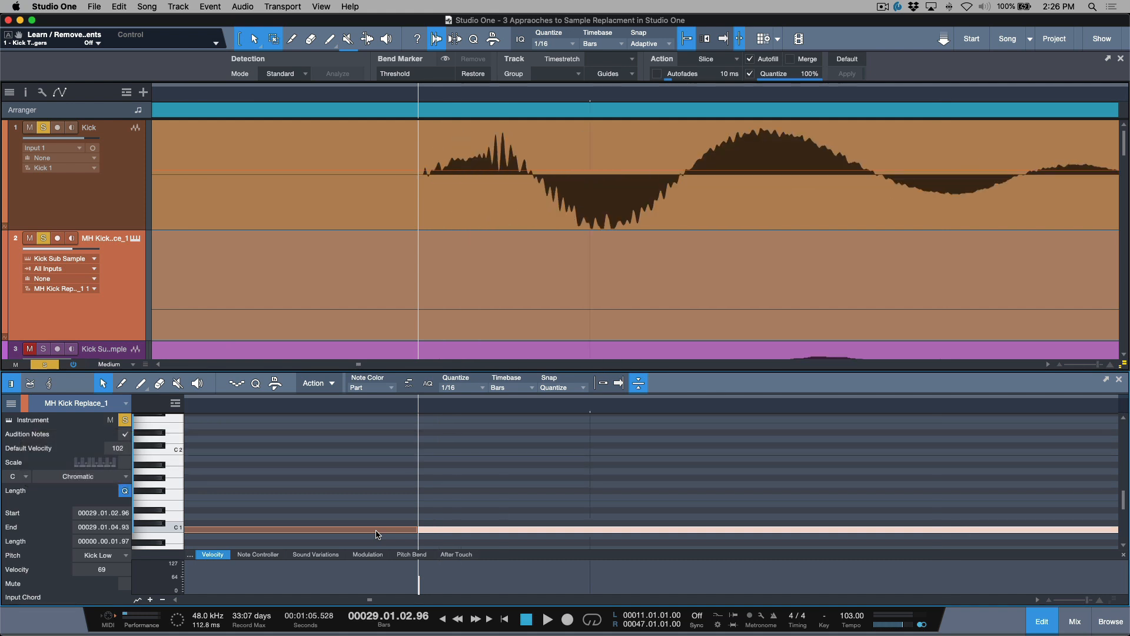
Clear the solo from the Kick and MH Kick Replace tracks.
key("w")
key("w")
key("w")
key("w")
key("w")
key("w")
key("w")
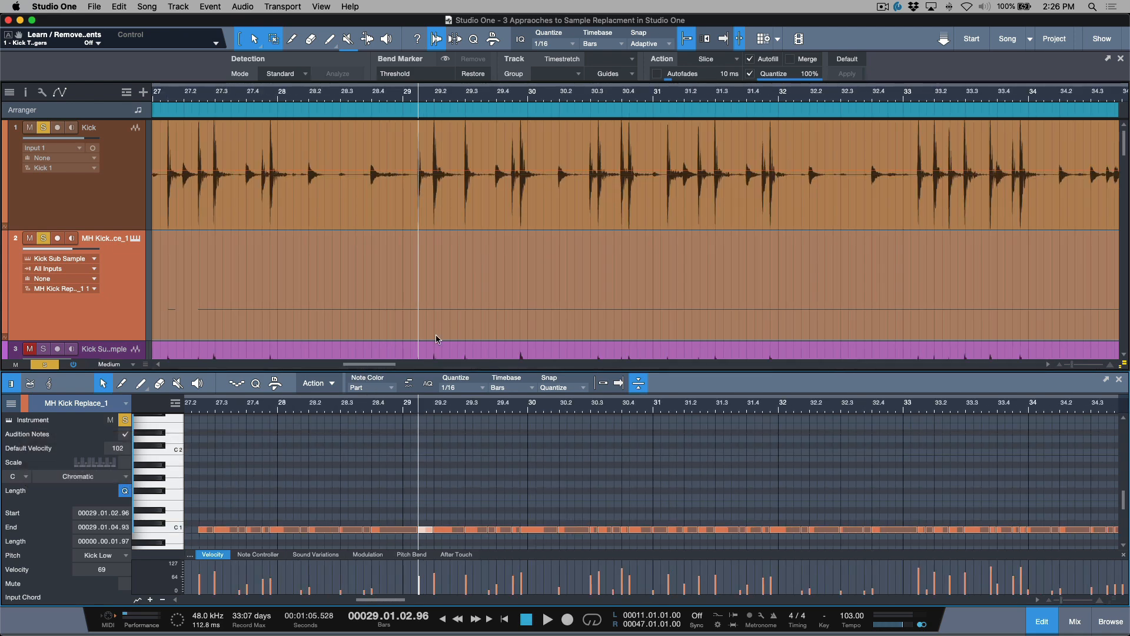
key("shift+super+s")
Bounce the MH Kick Replace range from bar 29 to just past bar 30 to audio and place its track directly below Kick.
left_click_drag(404, 253, 550, 263)
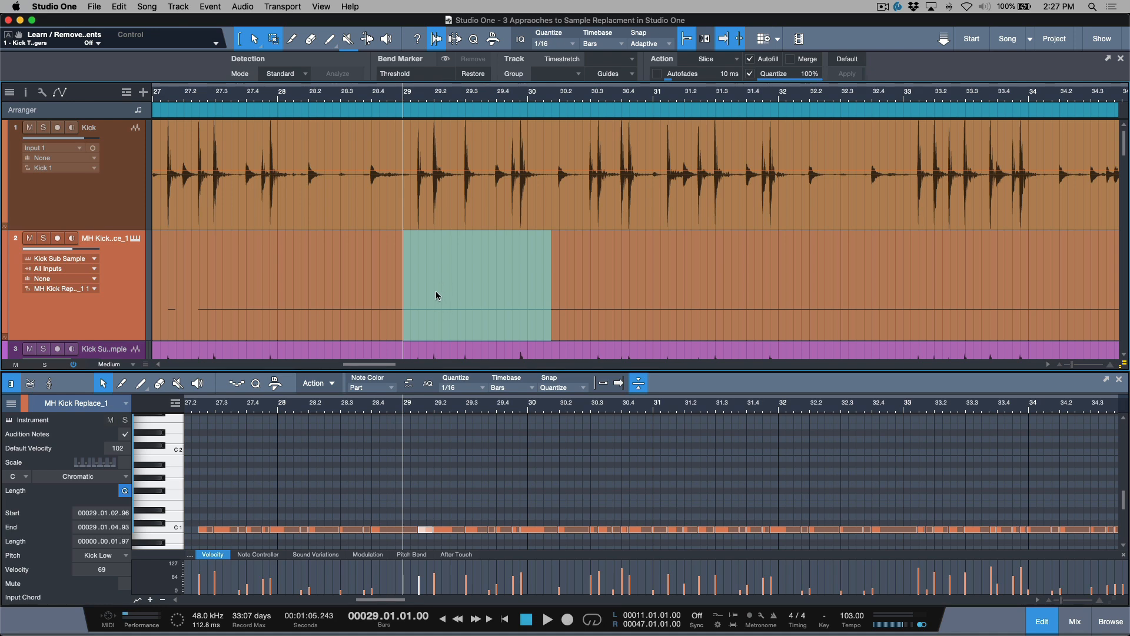
key("super+b")
left_click_drag(102, 311, 118, 177)
Compare the bounced kick sample hits from bar 29 with the original Kick transients at close and wide range.
scroll(415, 94, "up", 1)
scroll(415, 94, "up", 3)
scroll(442, 141, "up", 3)
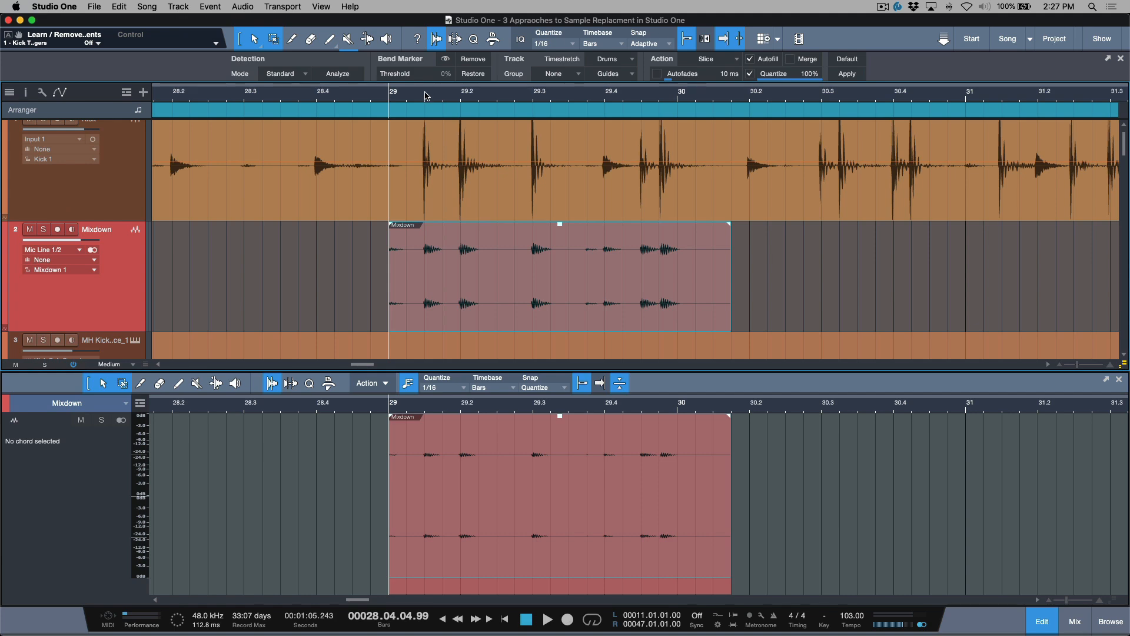
scroll(424, 96, "up", 10)
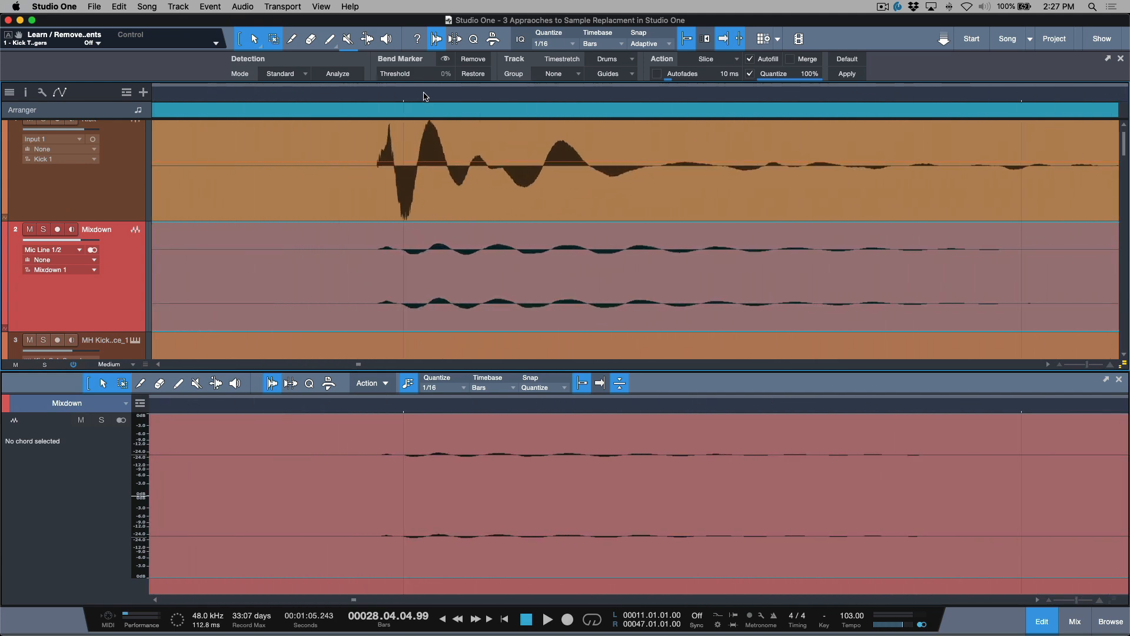
scroll(377, 99, "down", 10)
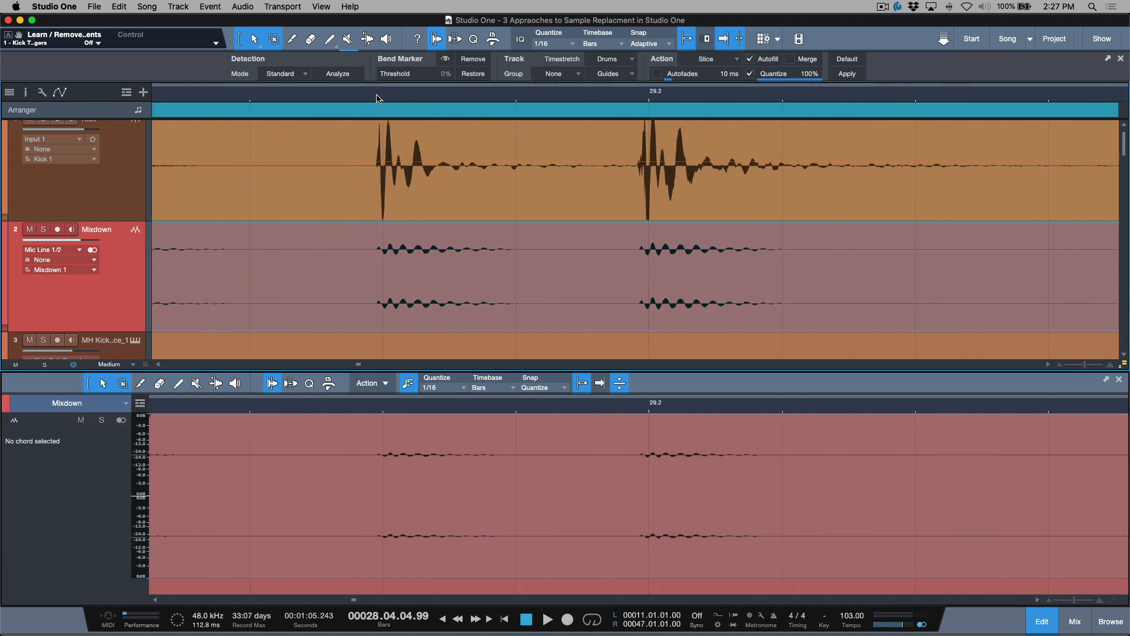
scroll(641, 96, "up", 10)
scroll(641, 96, "down", 10)
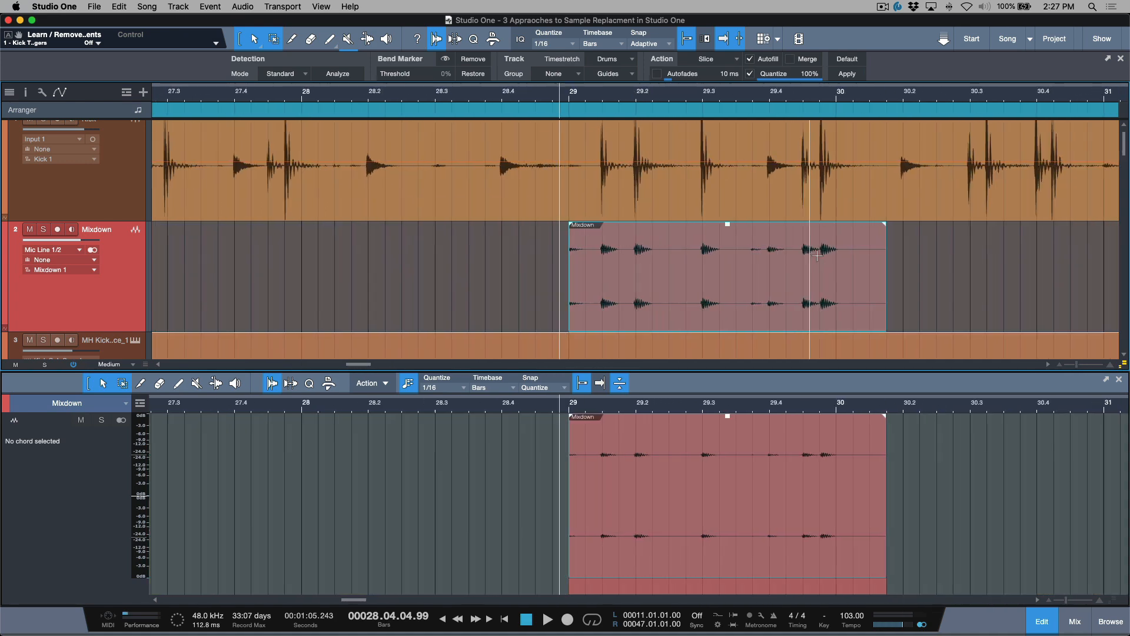
scroll(575, 272, "right", 3)
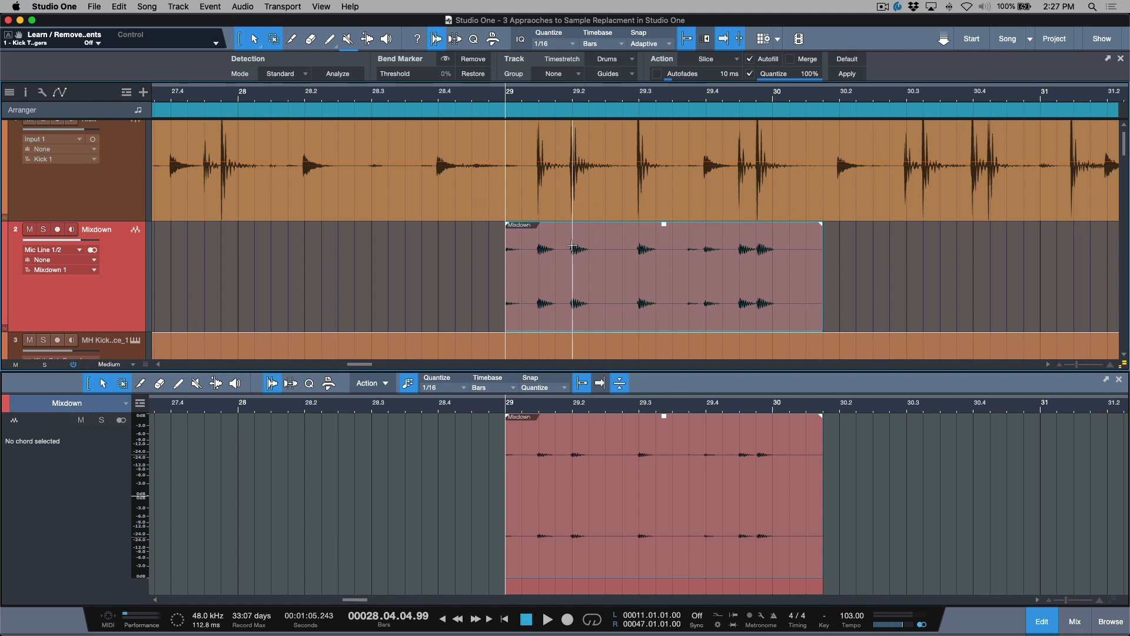
Remove the Mixdown track and add a new audio track with Input 1 directly below Kick.
key("super+d")
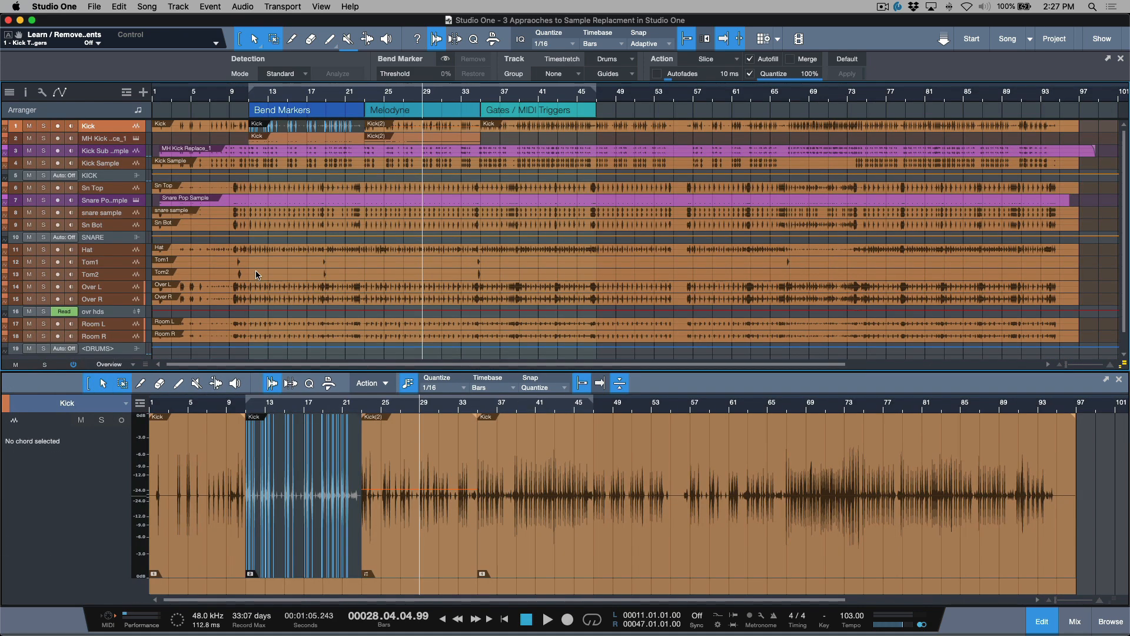
key("w")
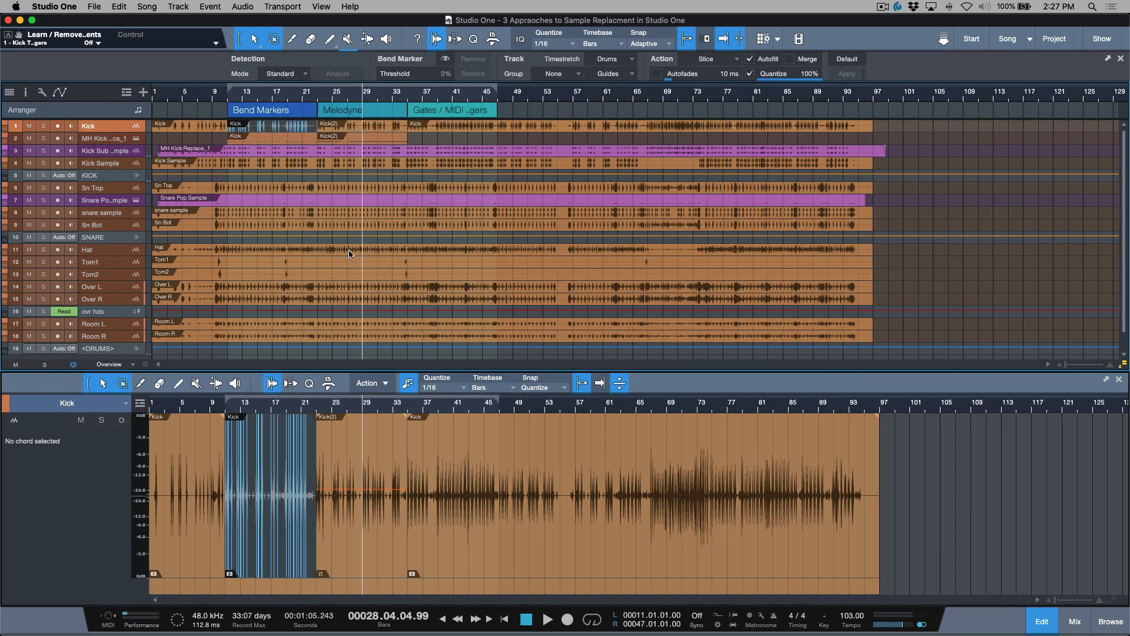
key("shift+e")
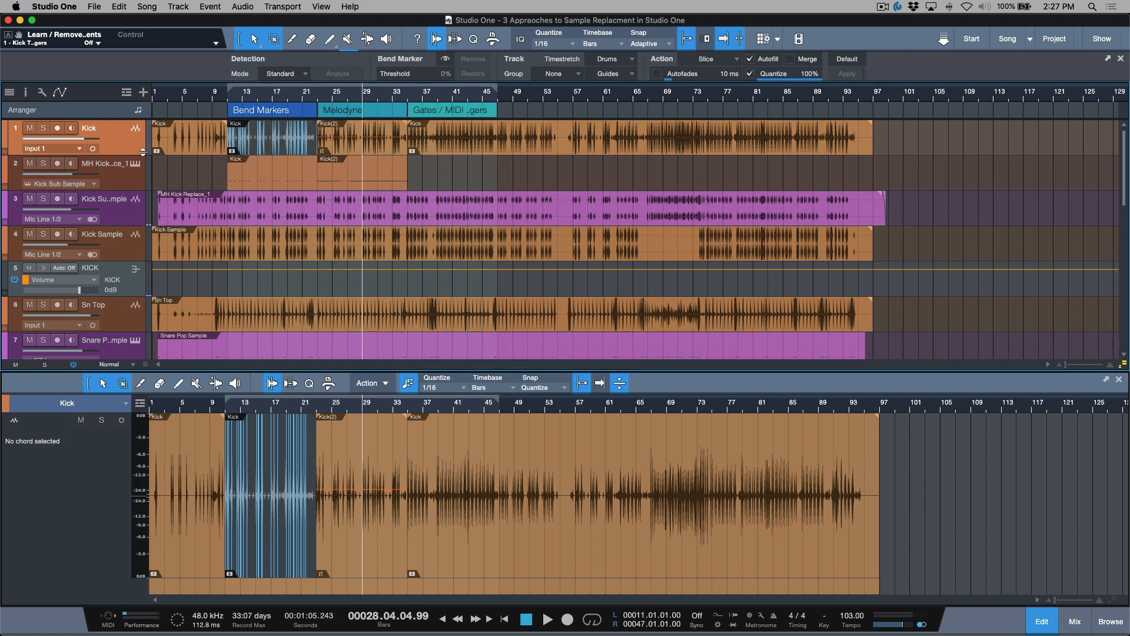
key("t")
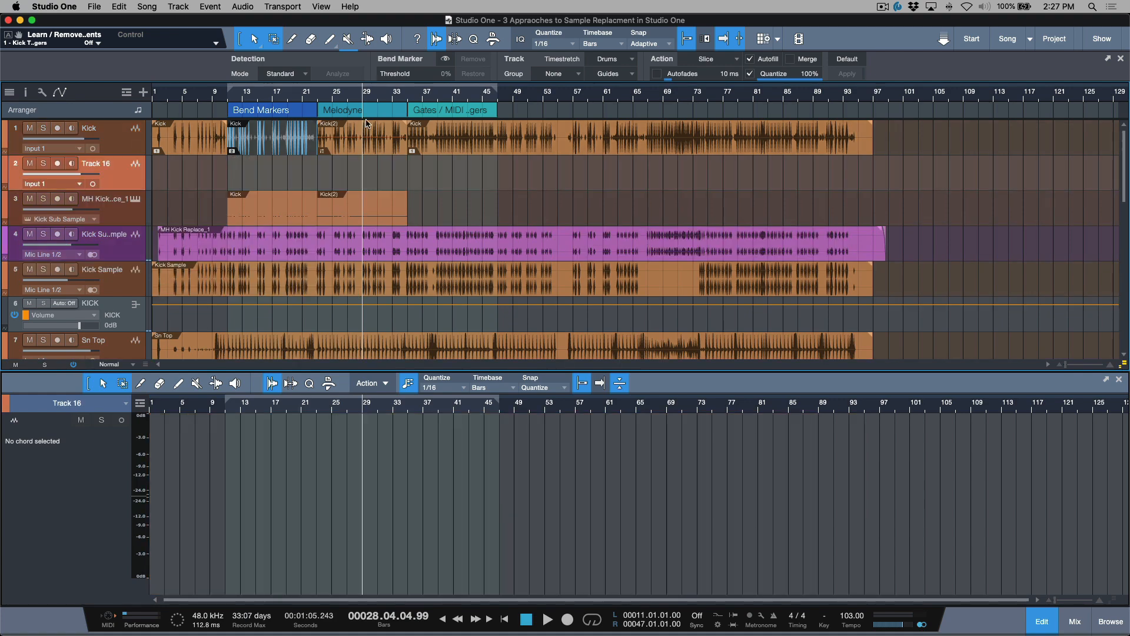
Select the Kick event starting at bar 35 under the Gates / MIDI Triggers section.
double_click(361, 152)
left_click(461, 151)
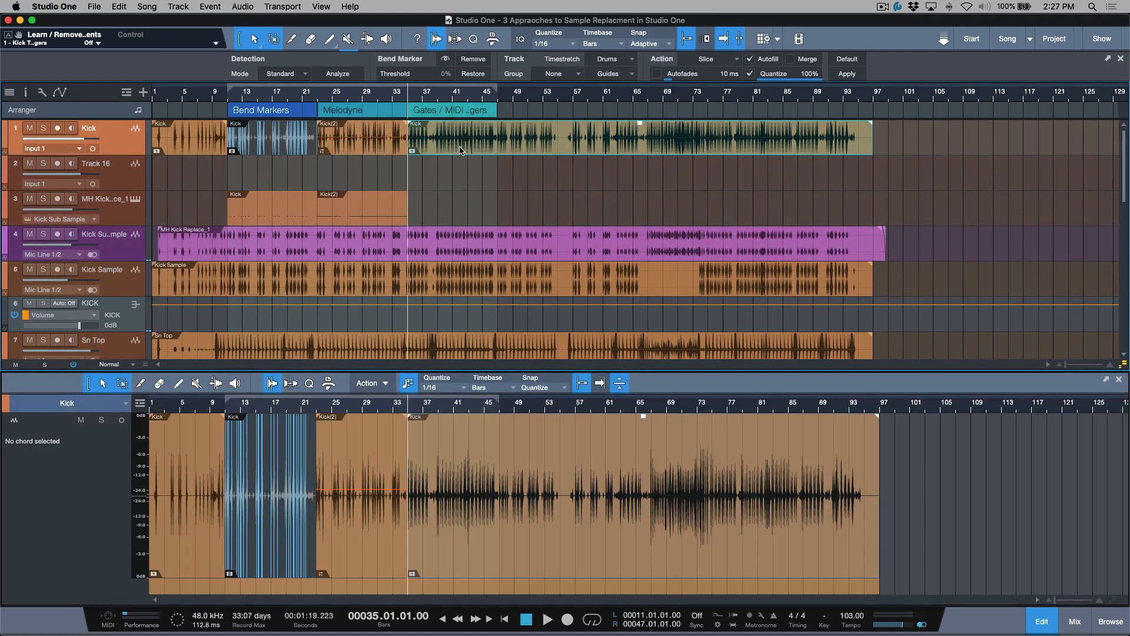
Move the Kick event that starts at bar 35 down onto Track 16, keeping its timeline position.
left_click_drag(461, 151, 468, 183)
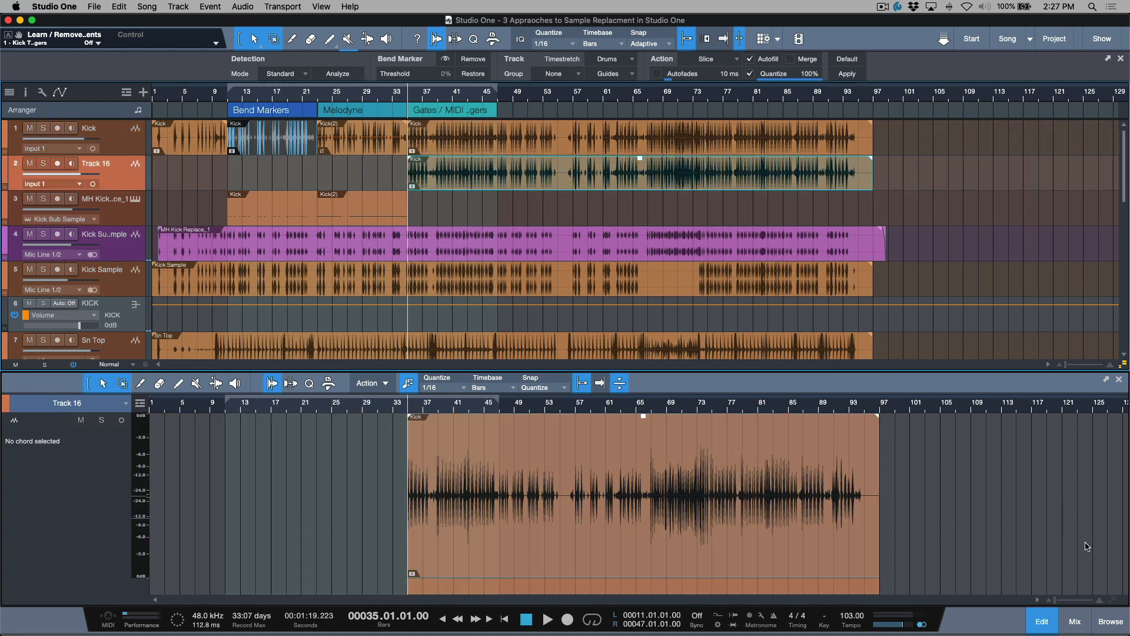
left_click(1110, 621)
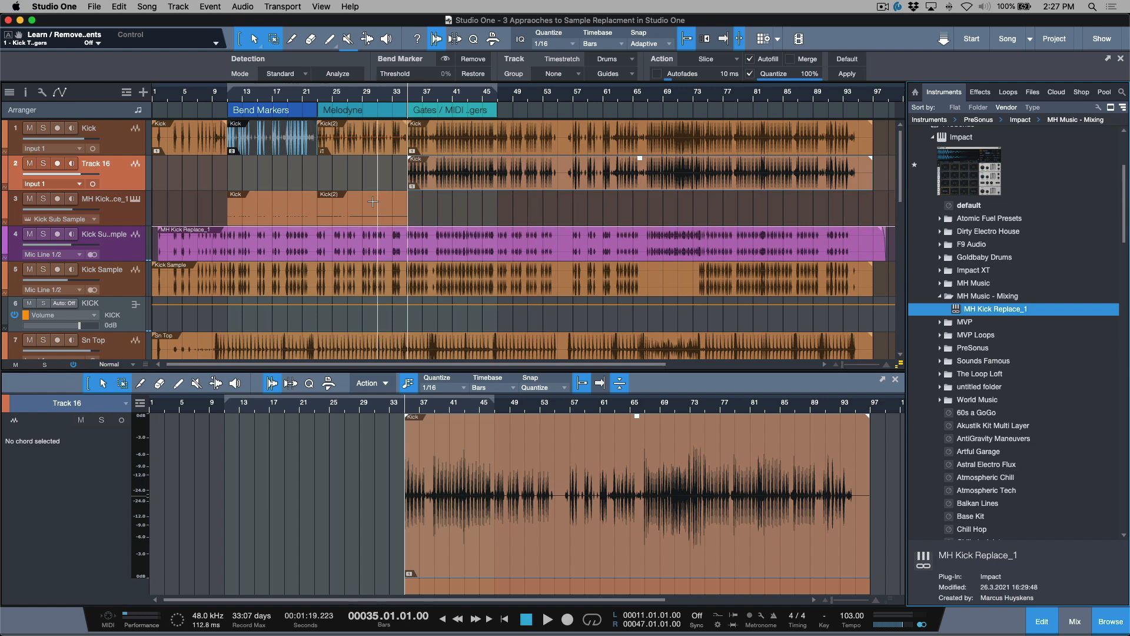
left_click(375, 181)
left_click(460, 188)
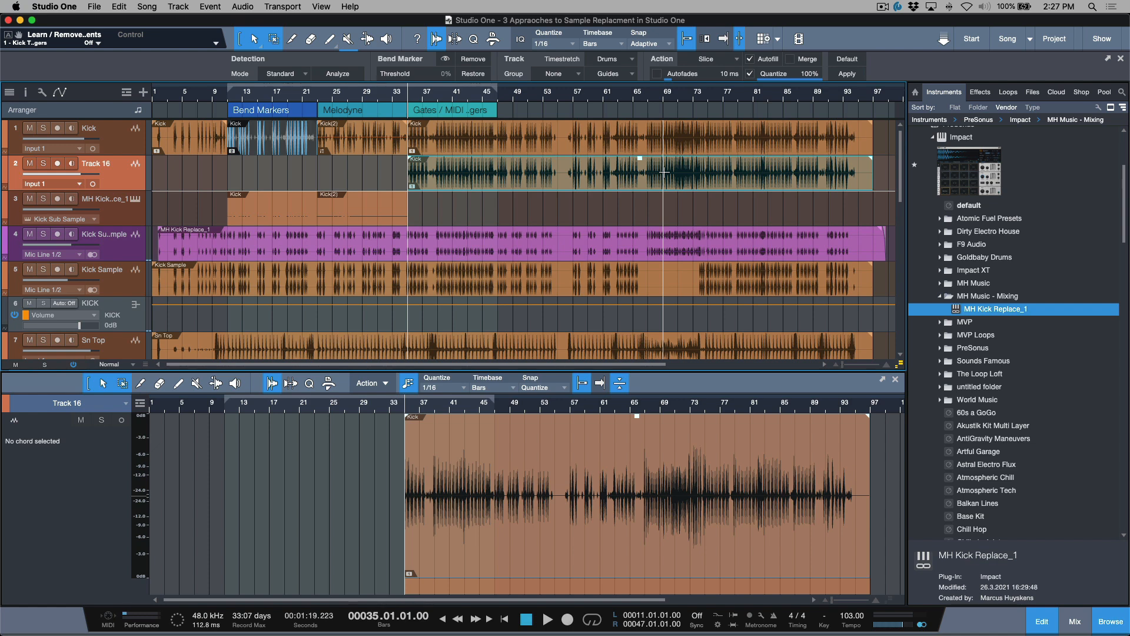
left_click(350, 180)
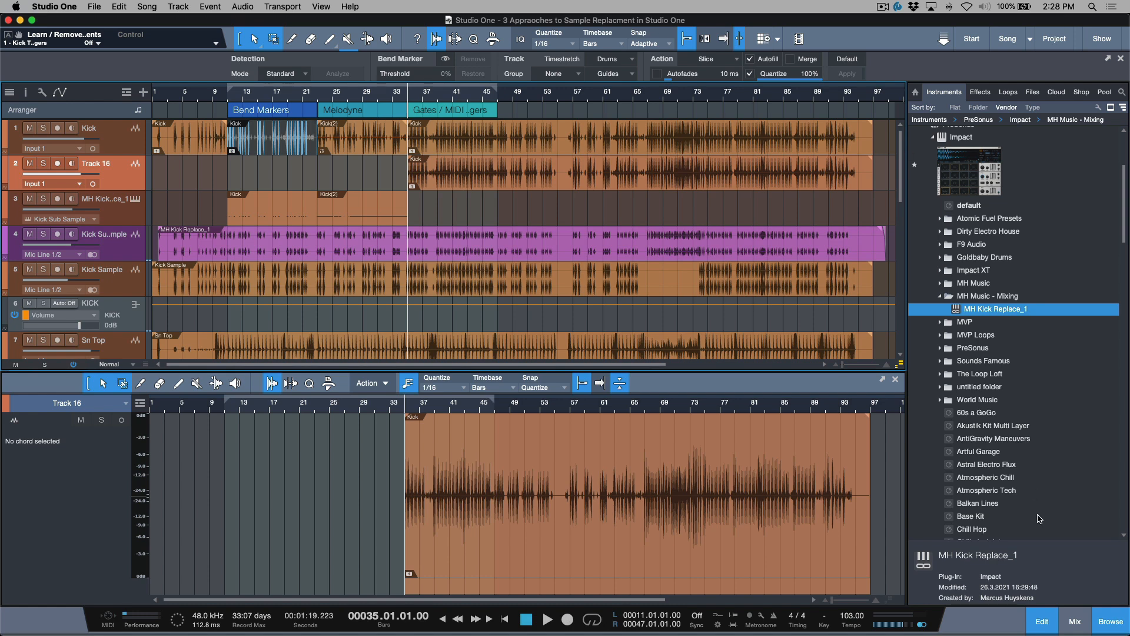
left_click(1112, 621)
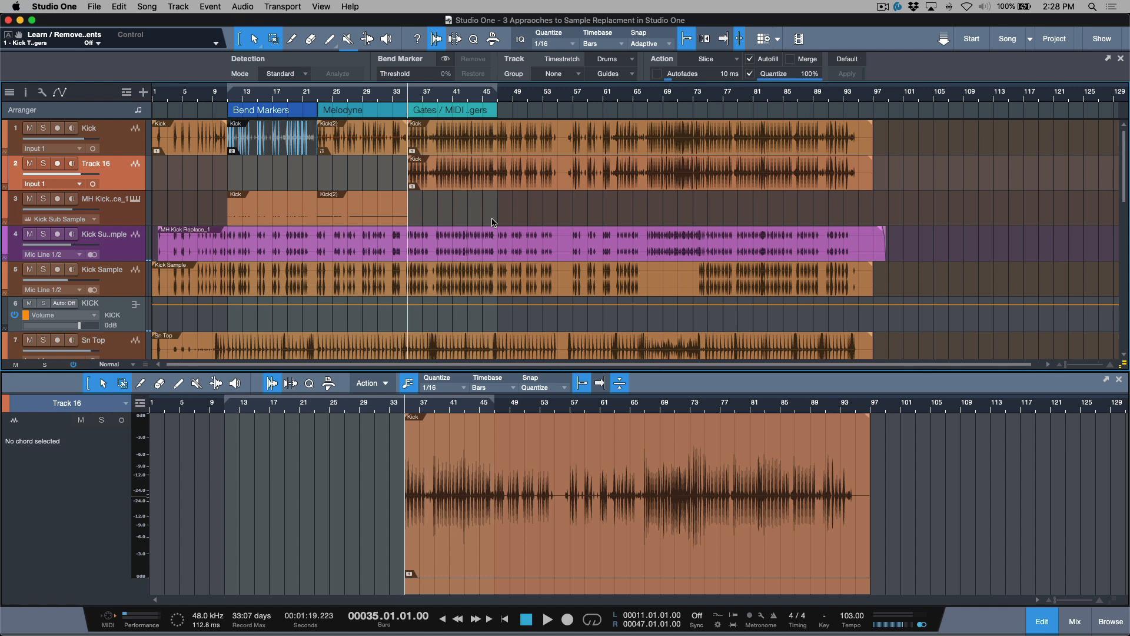
Solo the Sn Top track and play it briefly from bar 35.
scroll(280, 234, "down", 1)
scroll(279, 234, "down", 2)
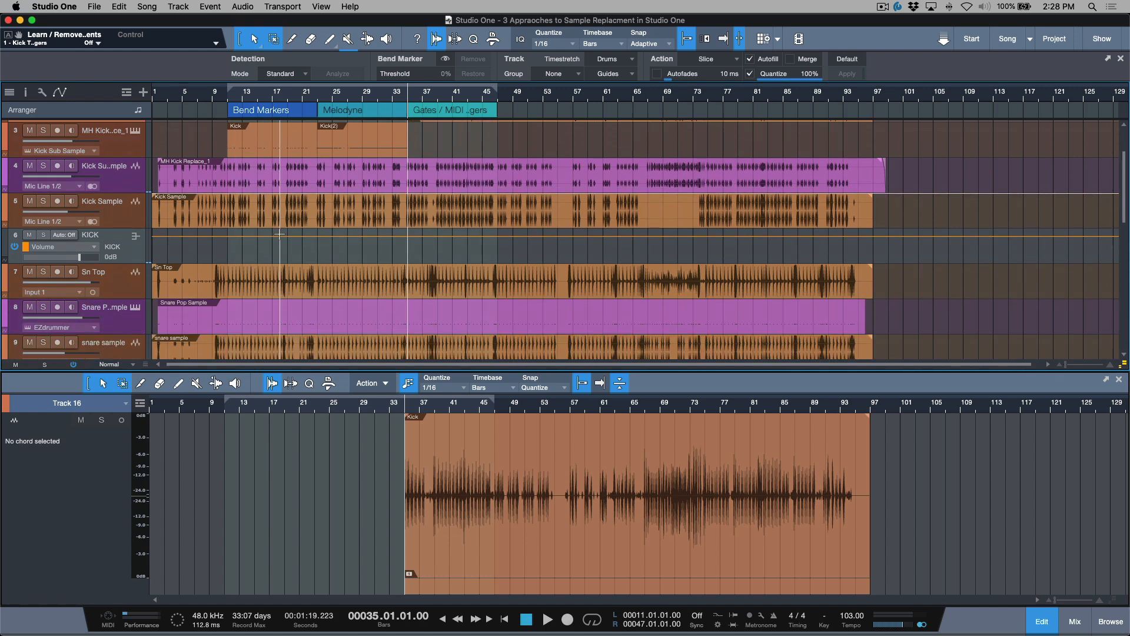
scroll(283, 232, "down", 1)
scroll(290, 227, "down", 4)
left_click(136, 167)
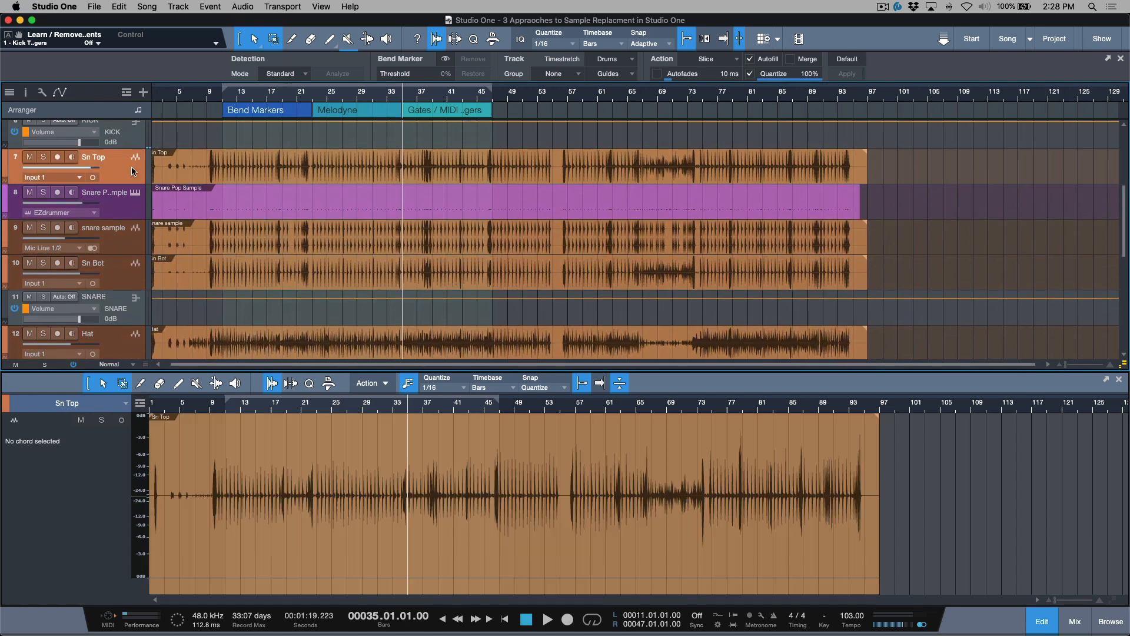
left_click(43, 156)
key("space")
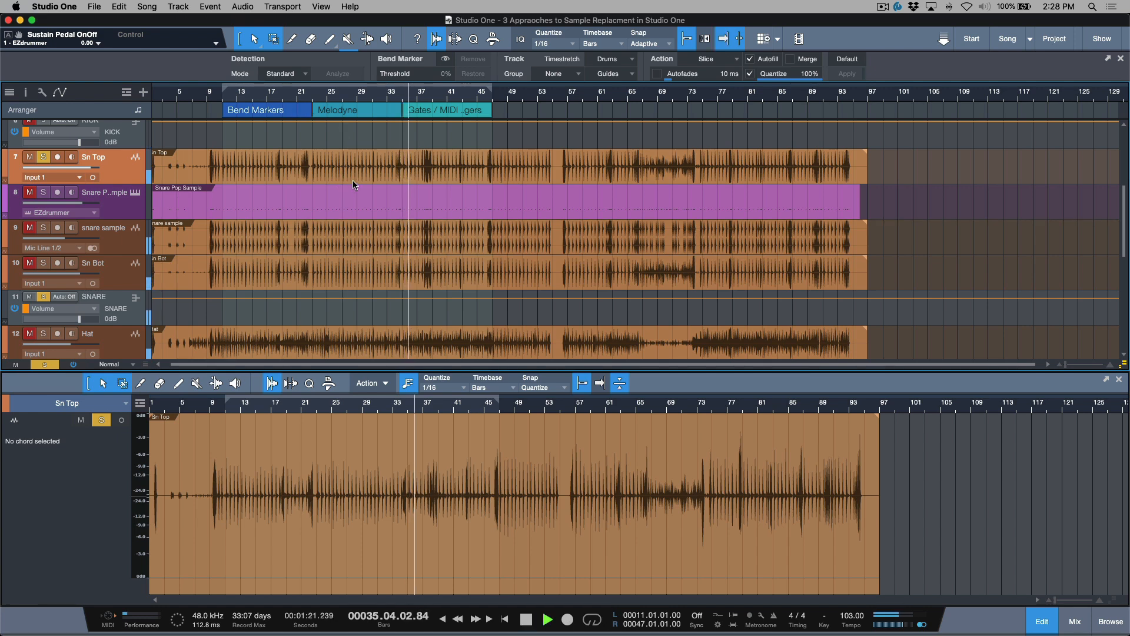
key("space")
Audition the Snare Pop Sample track in solo from bar 35 while examining its MIDI notes, and end the solo.
left_click(130, 213)
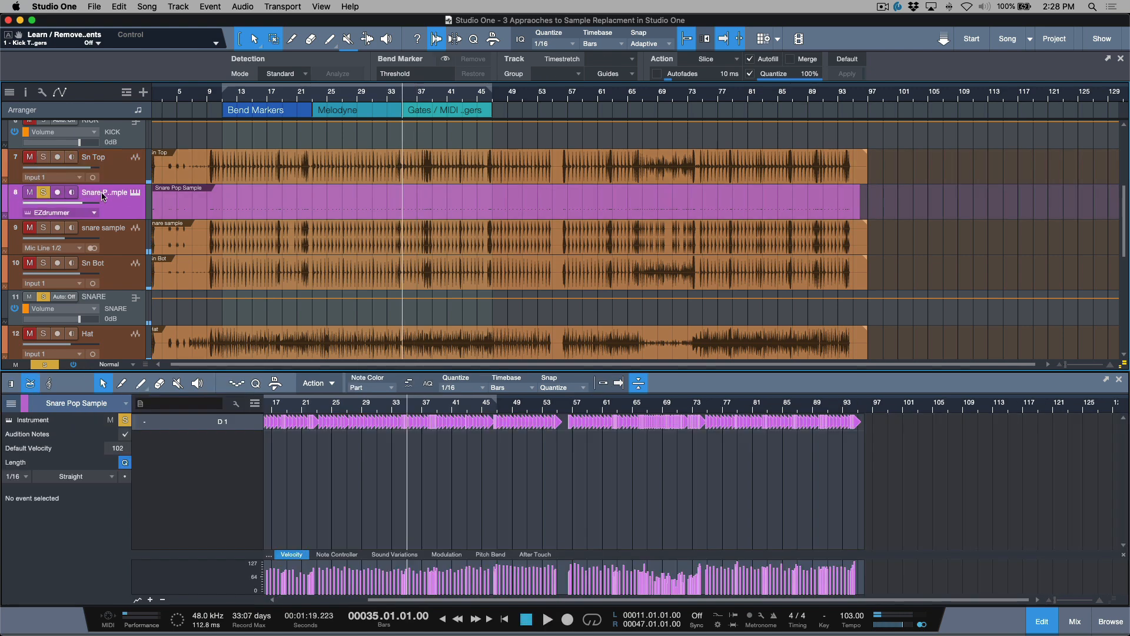
key("space")
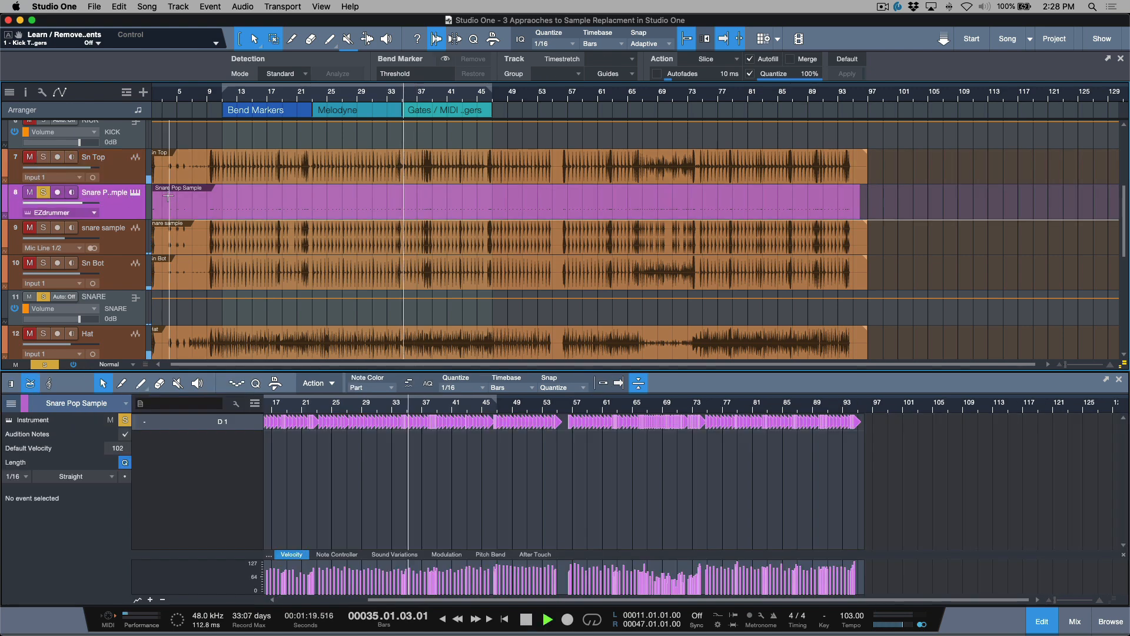
scroll(428, 403, "up", 10)
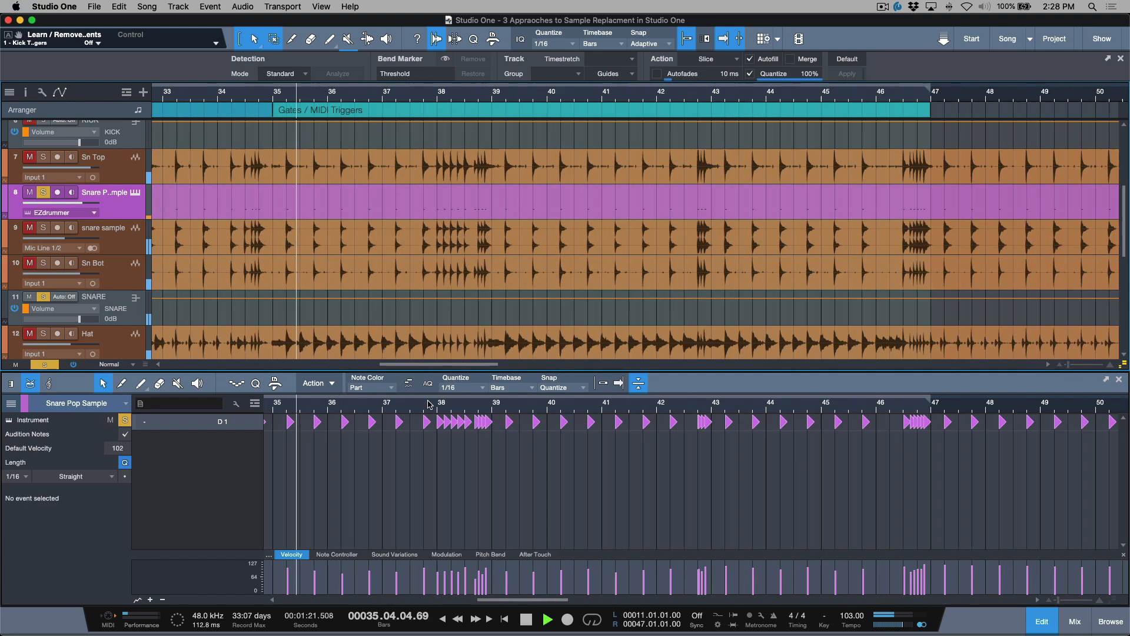
scroll(428, 403, "down", 4)
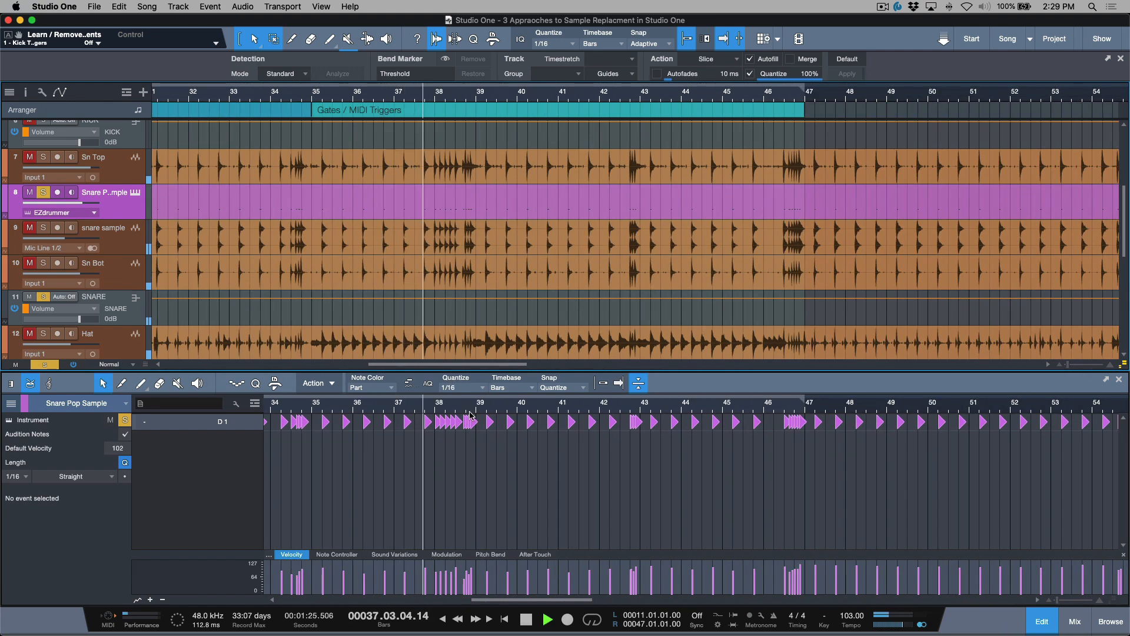
scroll(453, 407, "up", 4)
scroll(453, 407, "down", 7)
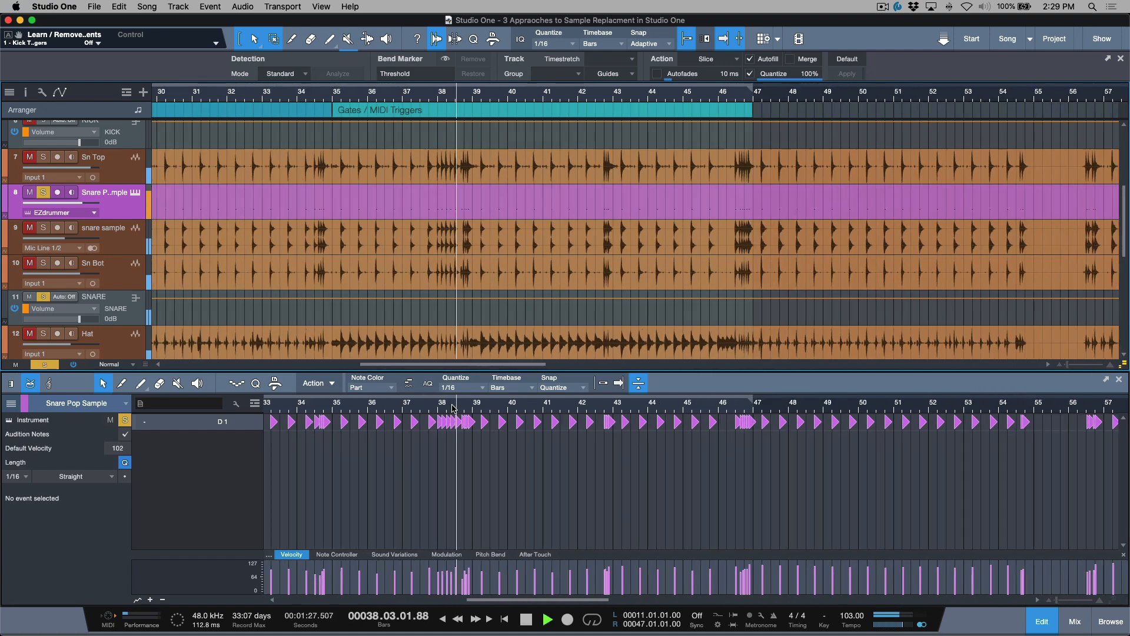
scroll(556, 411, "down", 7)
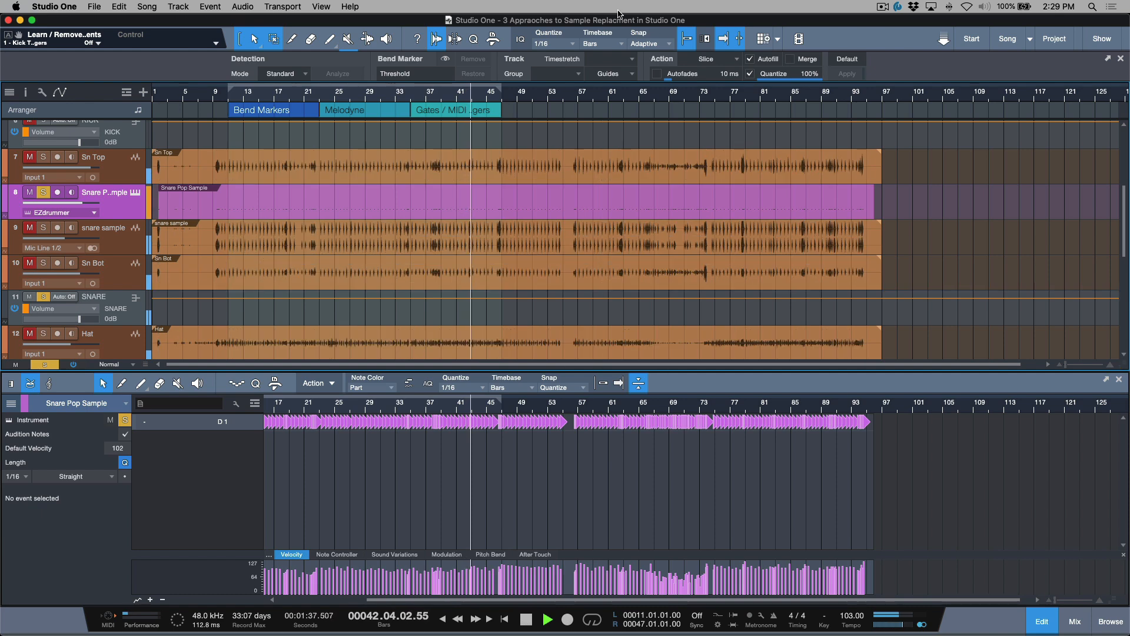
key("space")
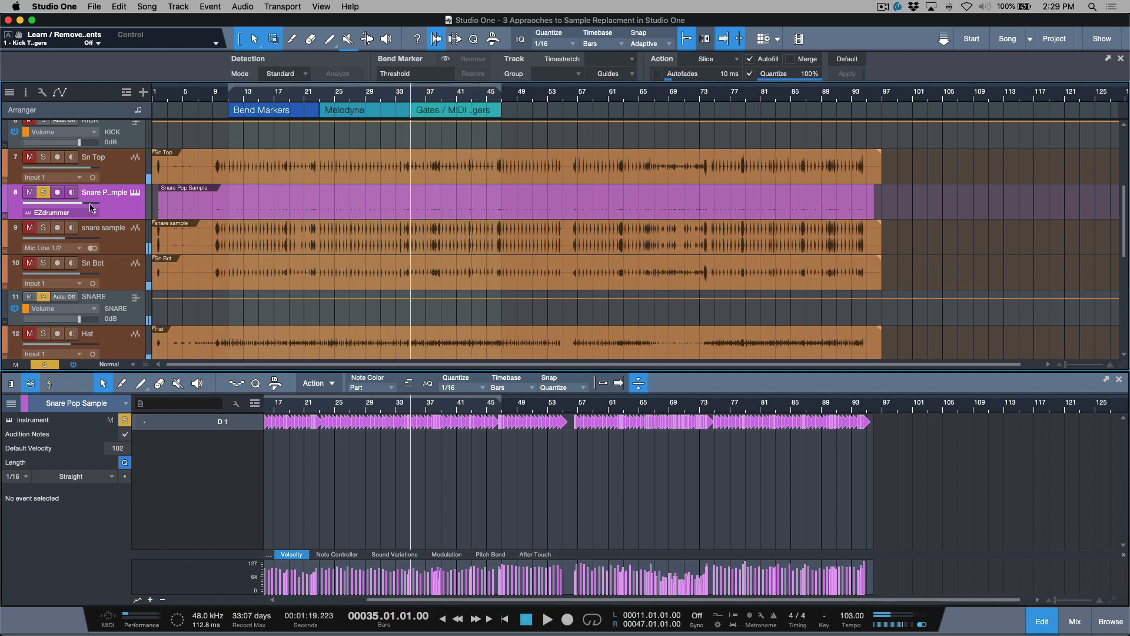
key("s")
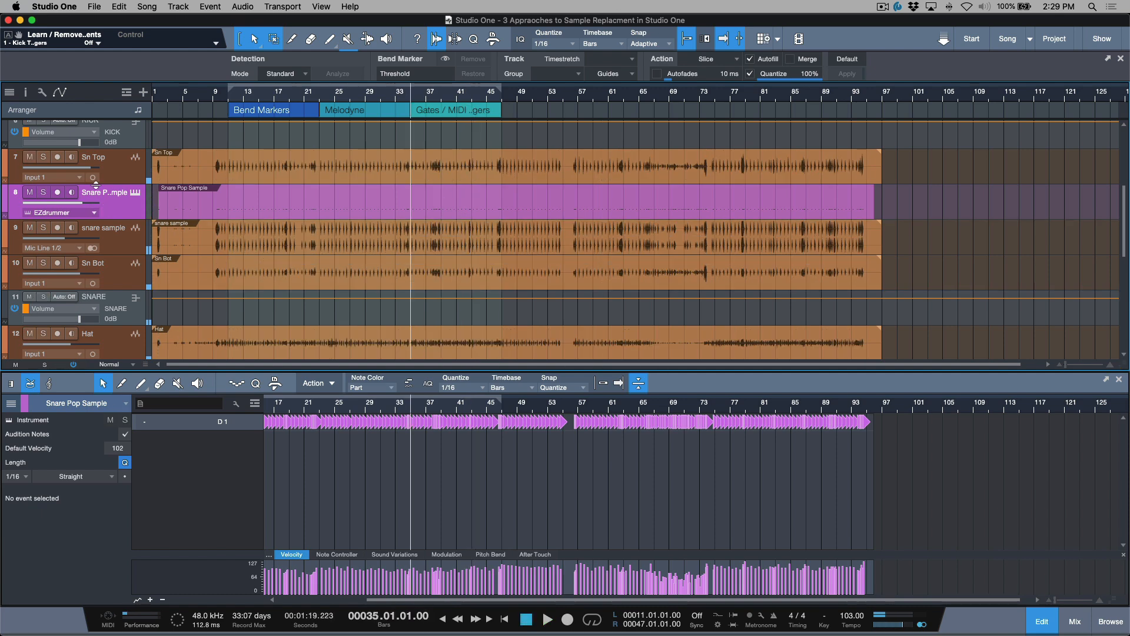
Show the mixer console and inspect the Snare Triggers drum gate insert on the Sn Top channel.
left_click(125, 172)
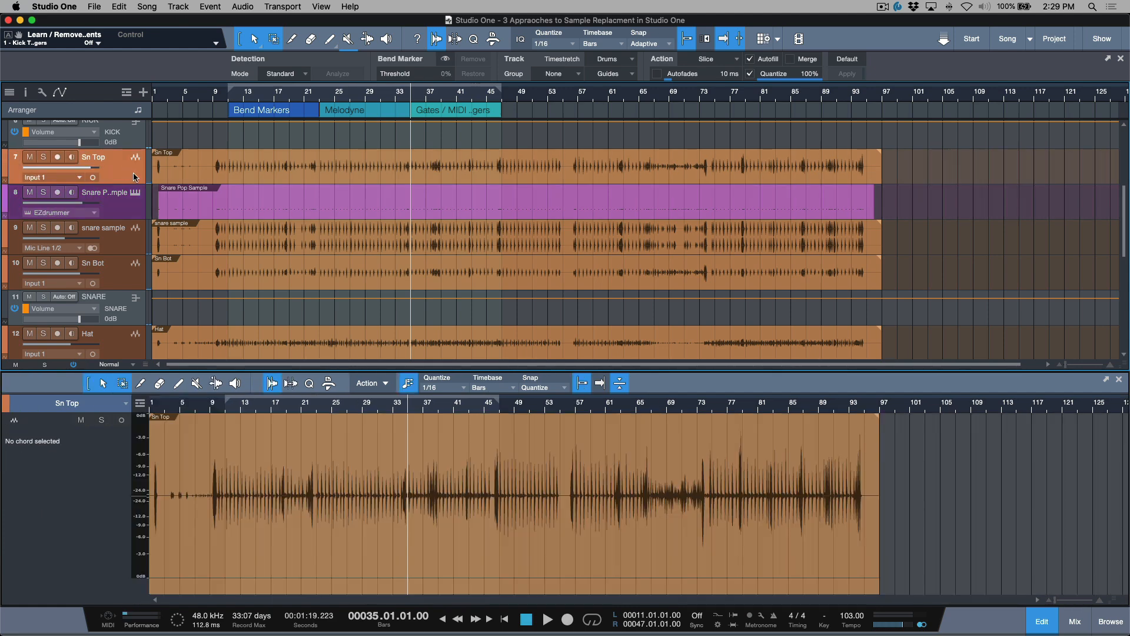
key("F3")
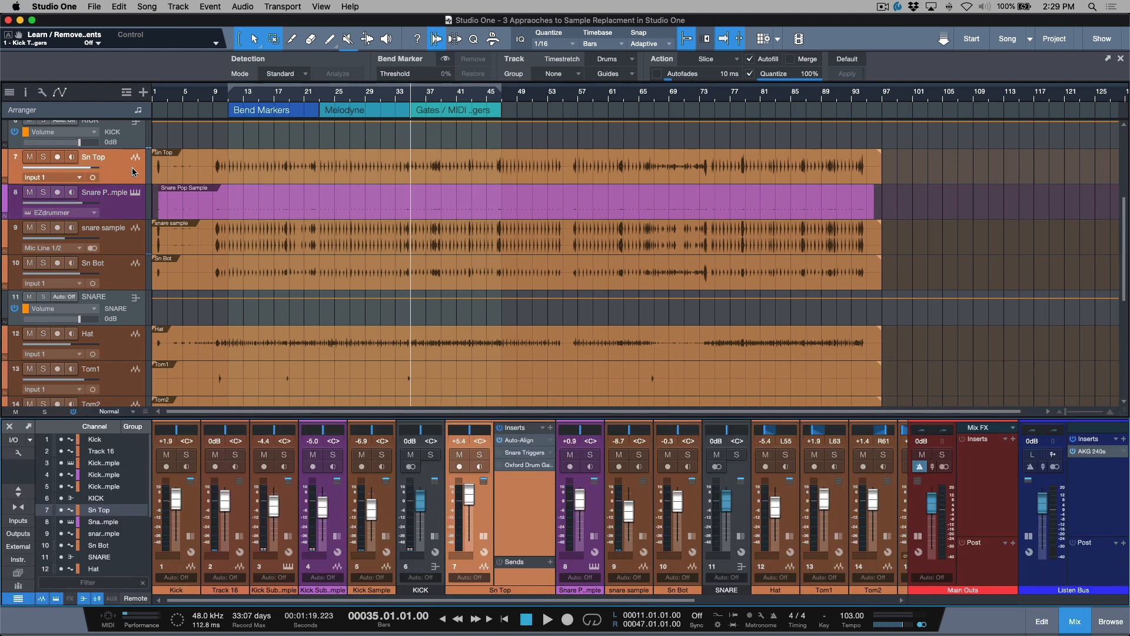
left_click(526, 457)
right_click(552, 461)
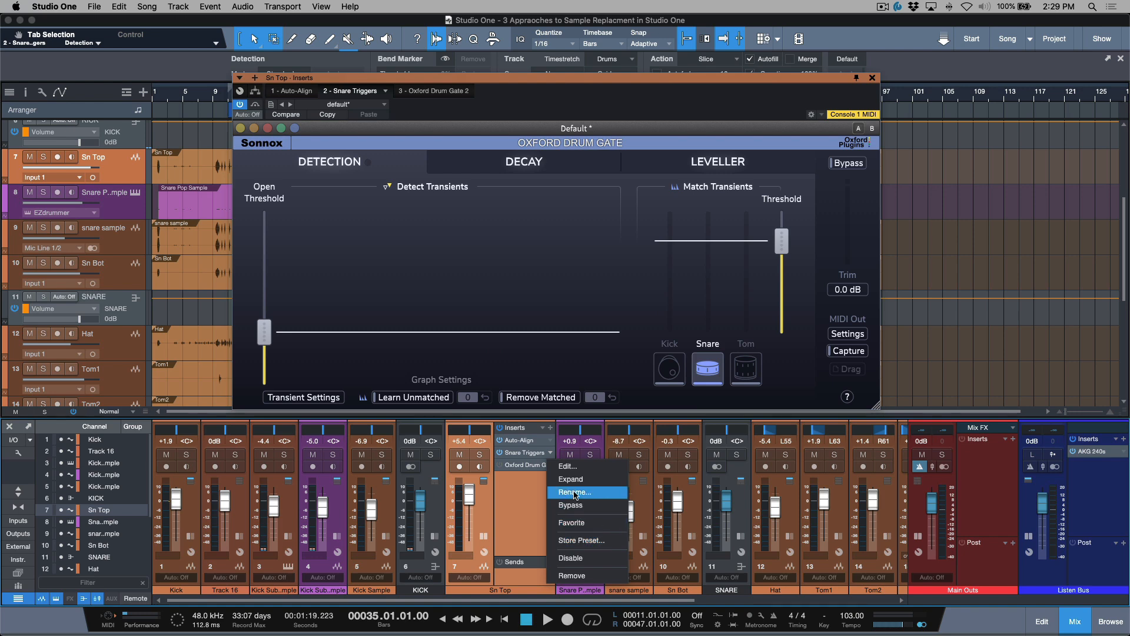
left_click(581, 106)
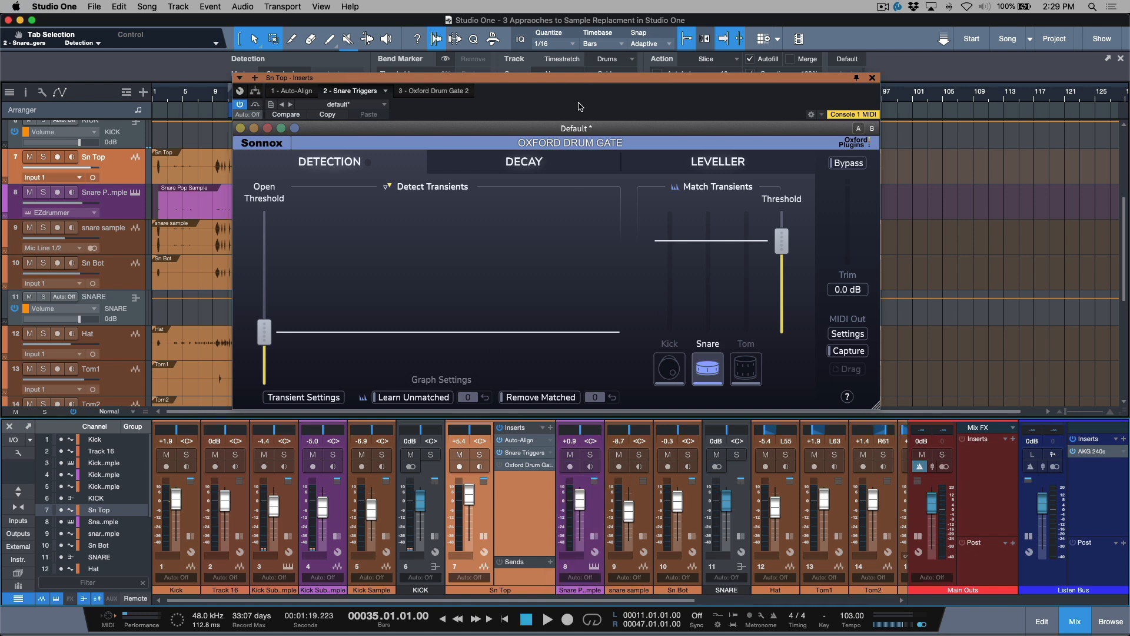
left_click(872, 78)
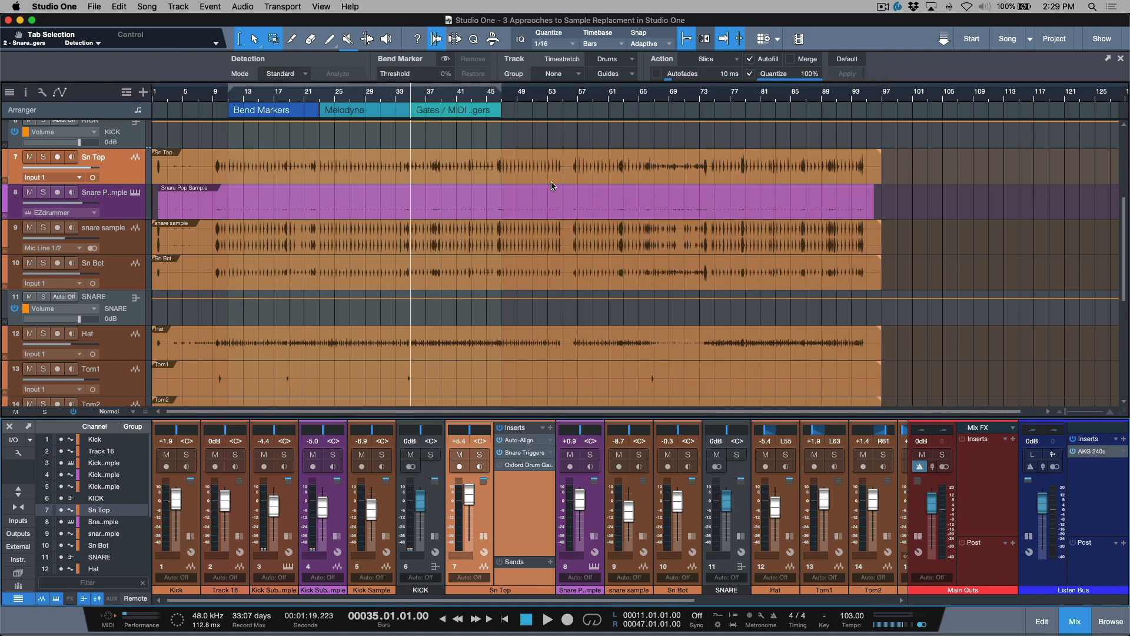
Split the Sn Top event at bars 23 and 35, and create a new clip version for that Melodyne section.
left_click_drag(310, 168, 438, 169)
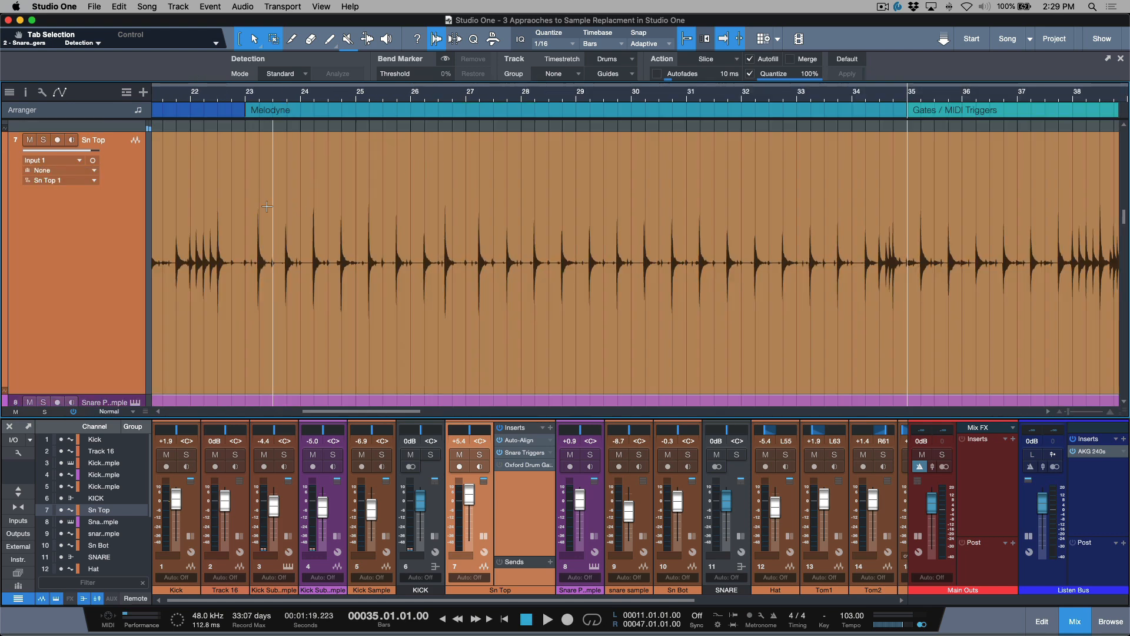
left_click_drag(247, 227, 904, 227)
key("super+alt+x")
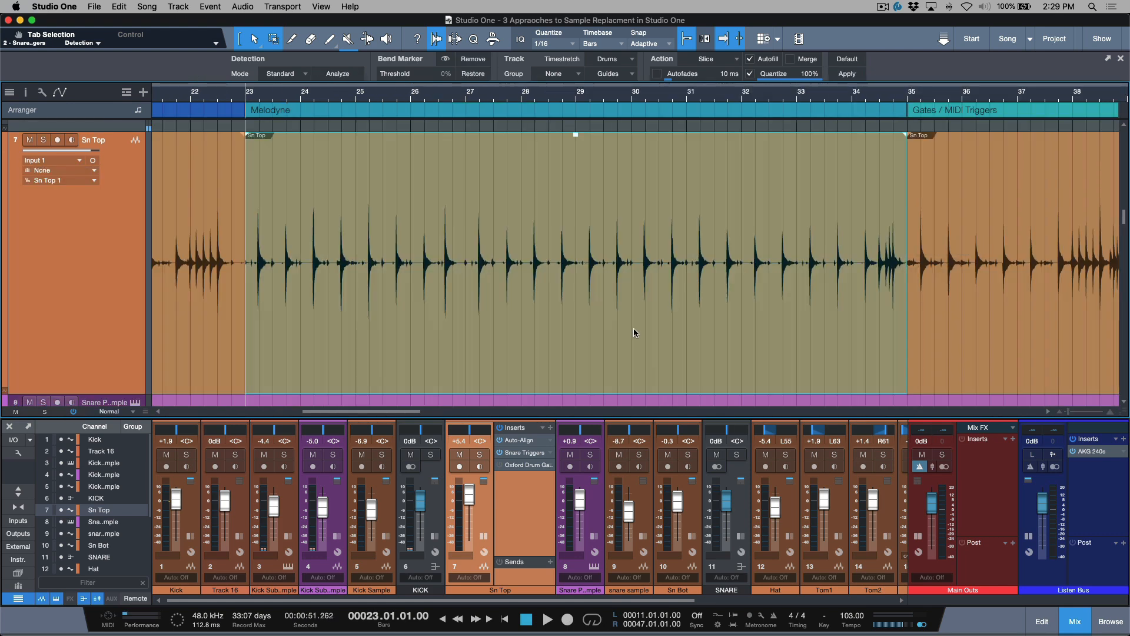
right_click(601, 341)
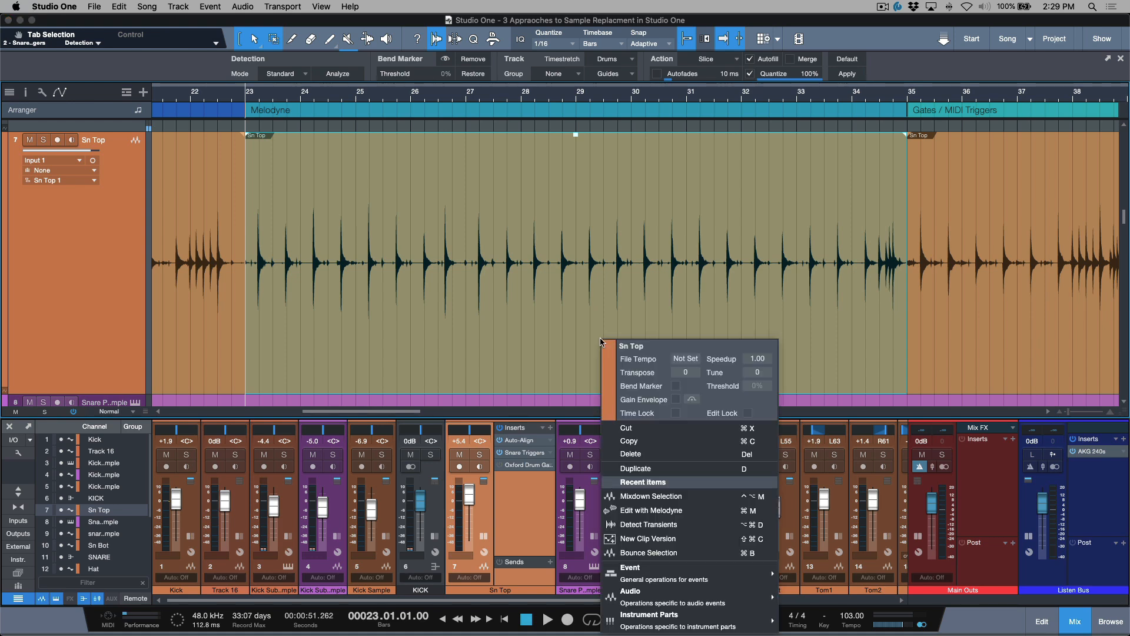
left_click(672, 538)
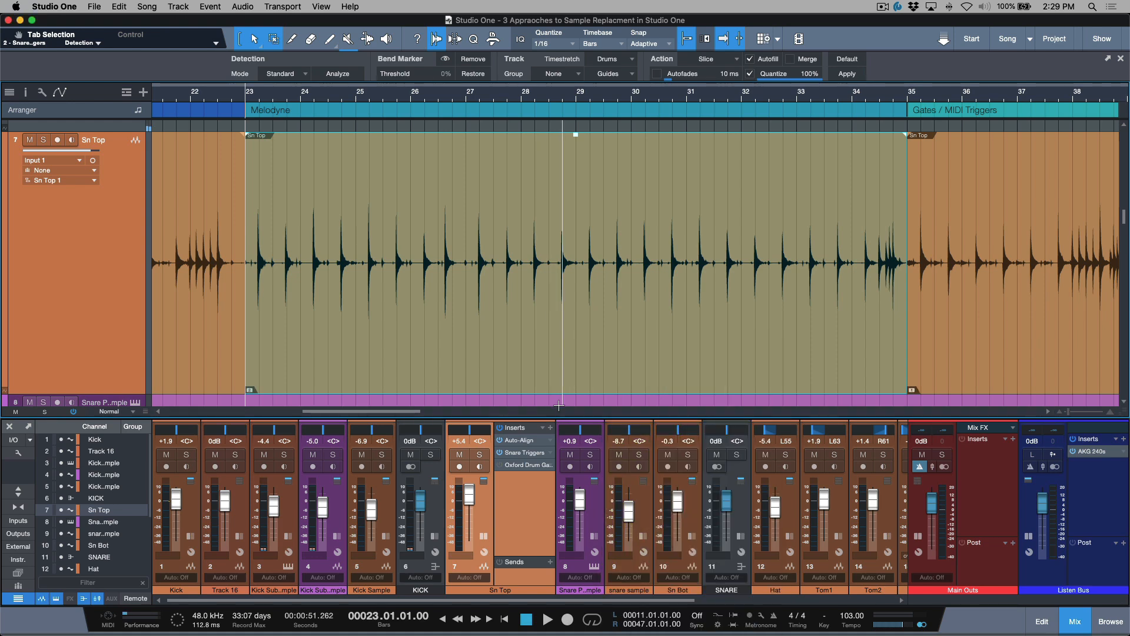
Recolor the Sn Top event between bars 23 and 35 pink.
key("shift+w")
key("shift+w")
key("shift+e")
key("shift+e")
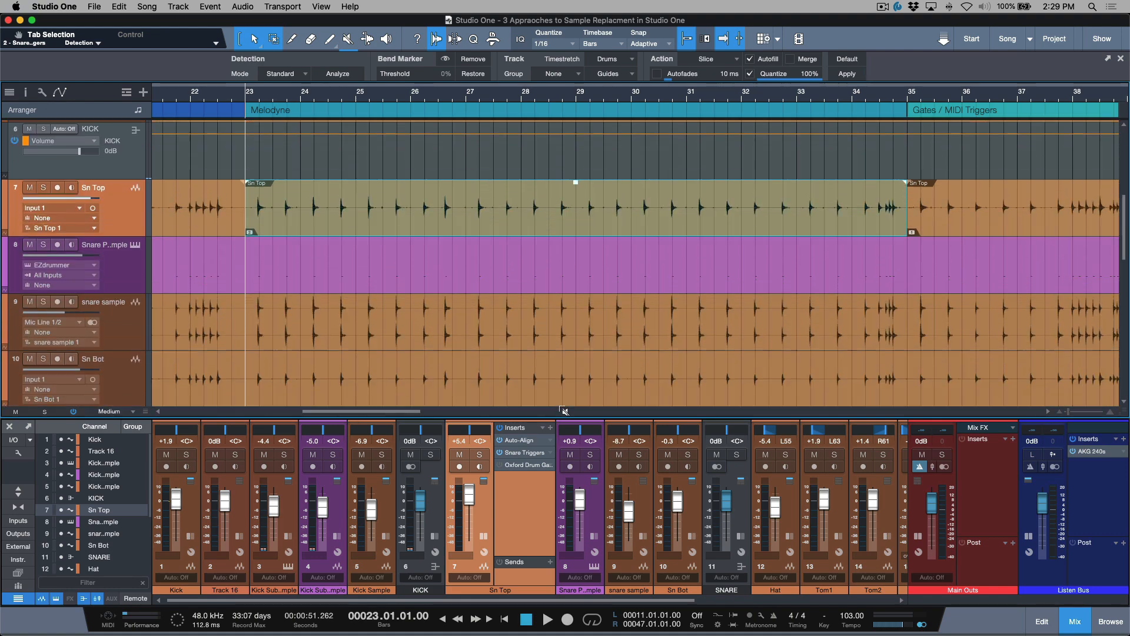
key("w")
key("w")
key("w")
key("w")
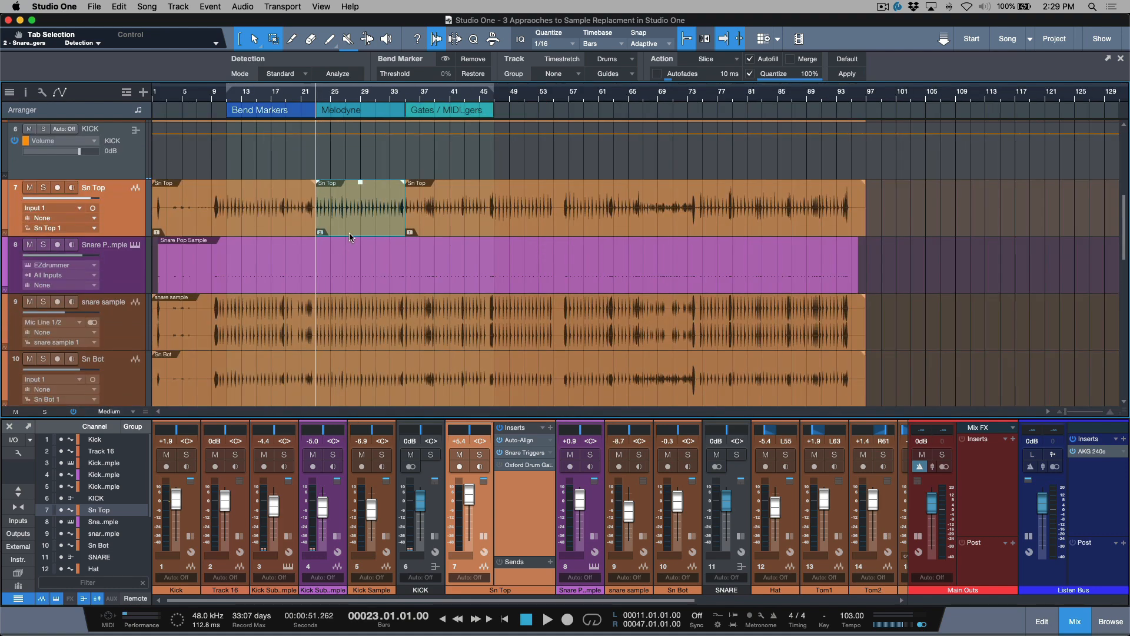
right_click(352, 224)
left_click(358, 246)
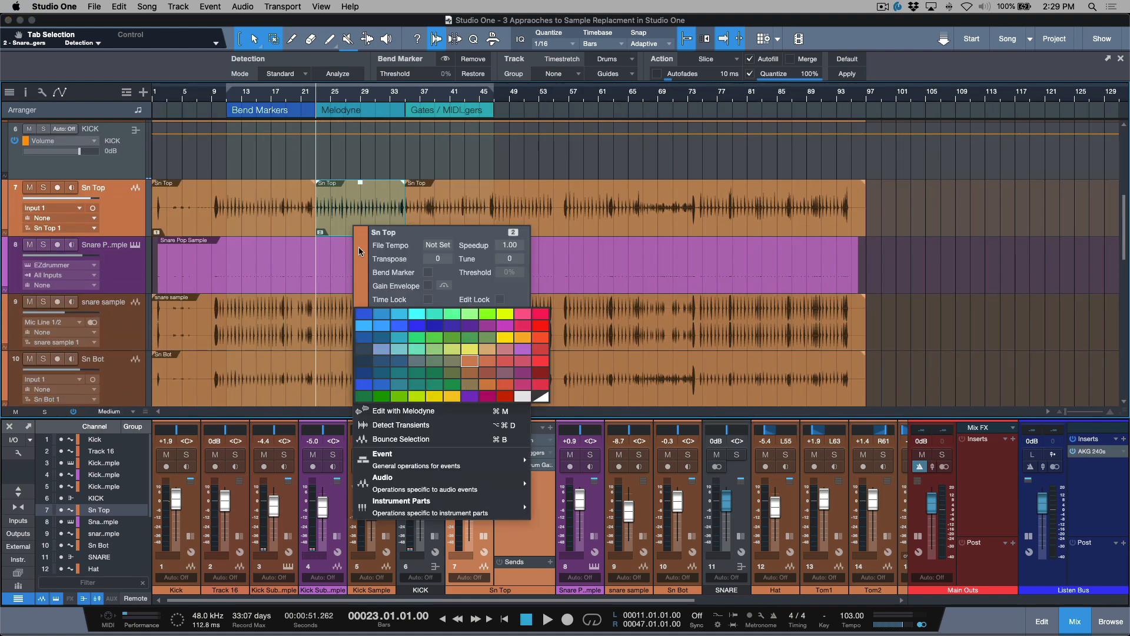
left_click(522, 318)
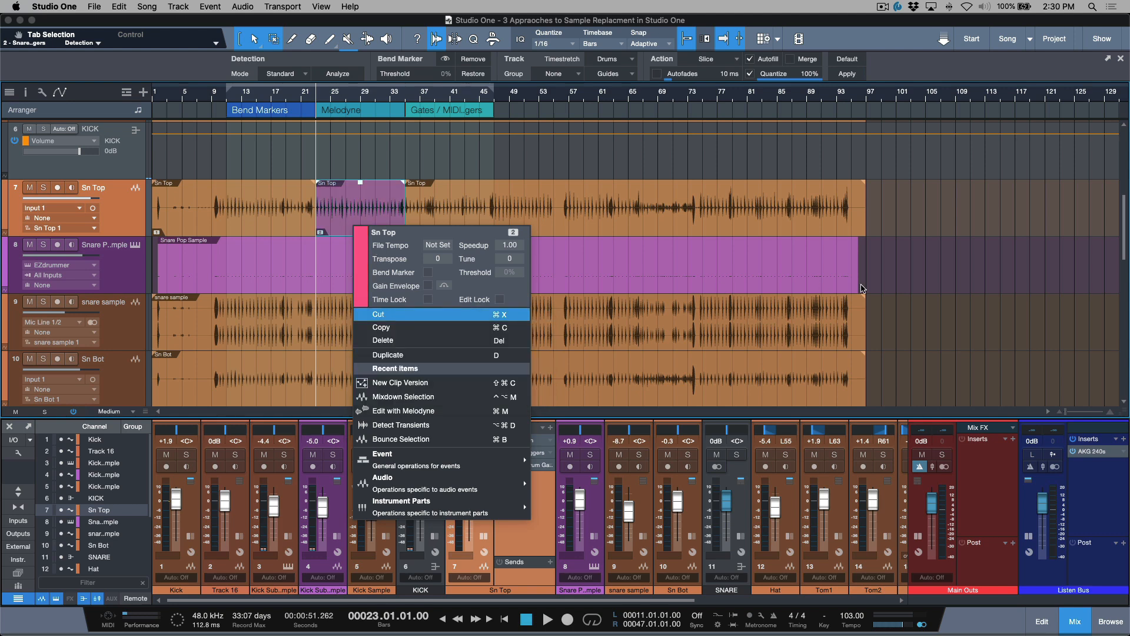
left_click(928, 288)
left_click(928, 289)
left_click(388, 232)
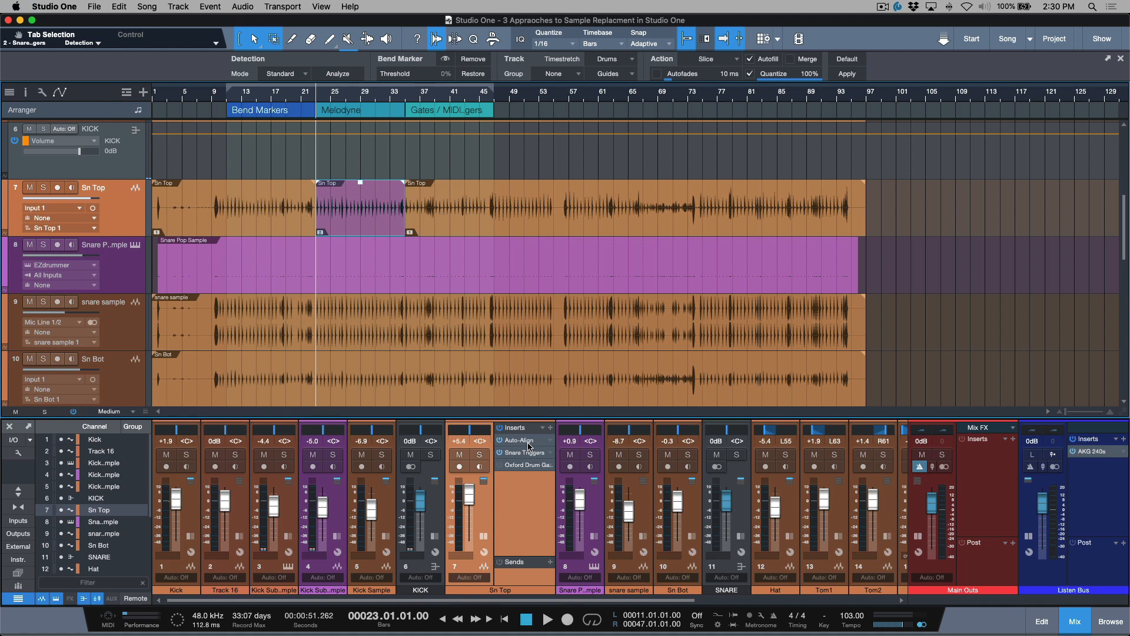
Duplicate the Snare Pop Sample track without its events and place the copy directly below Sn Top.
left_click(119, 279)
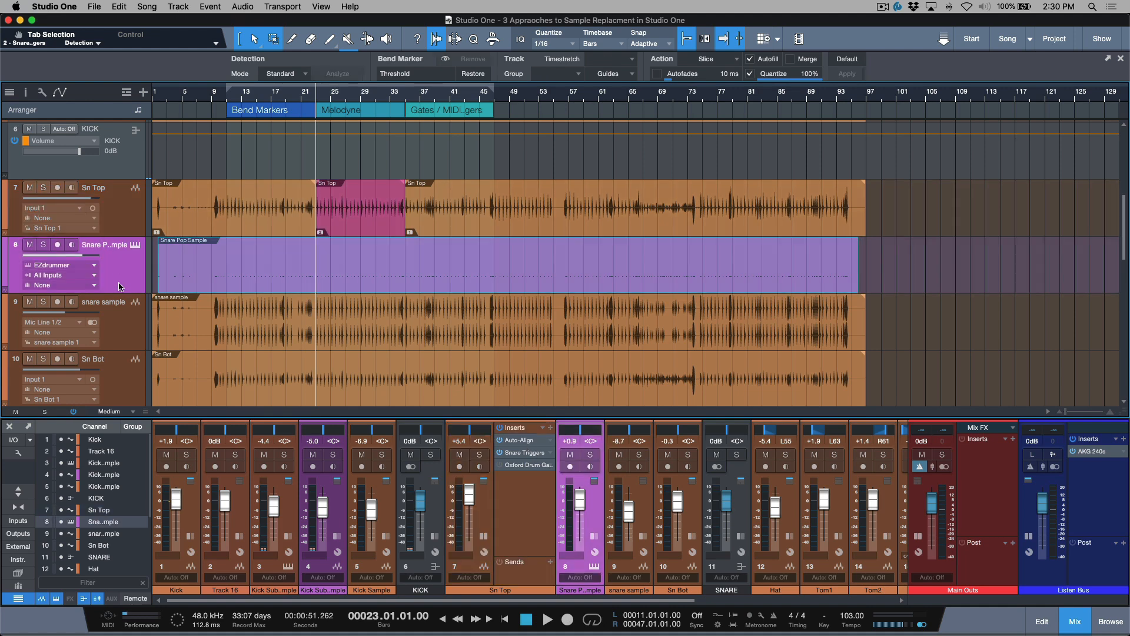
right_click(122, 281)
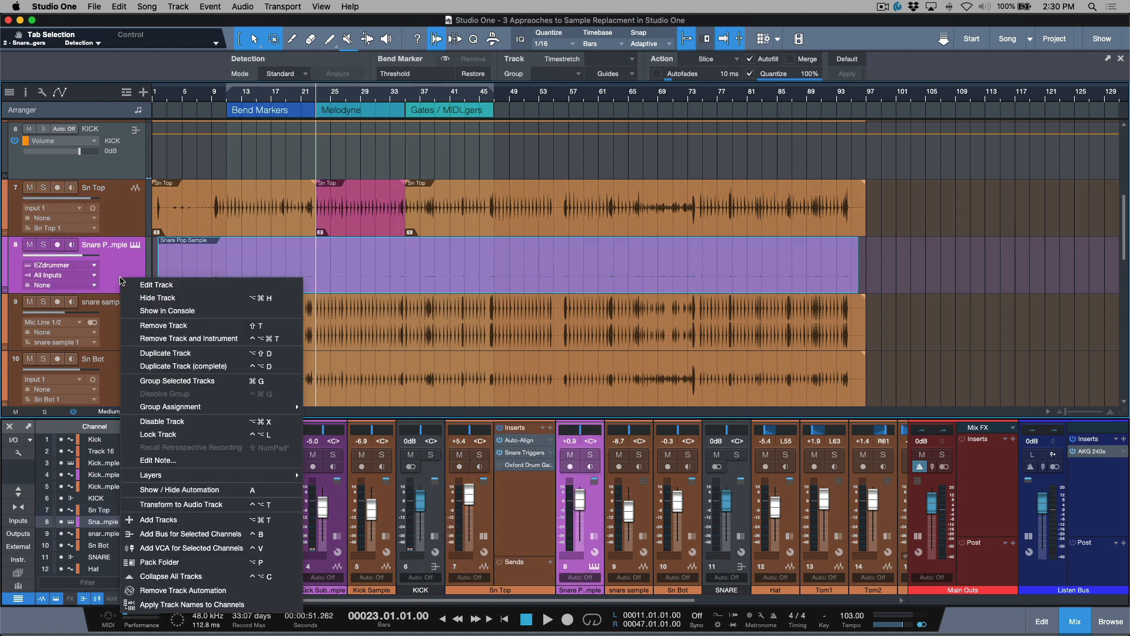
left_click(176, 359)
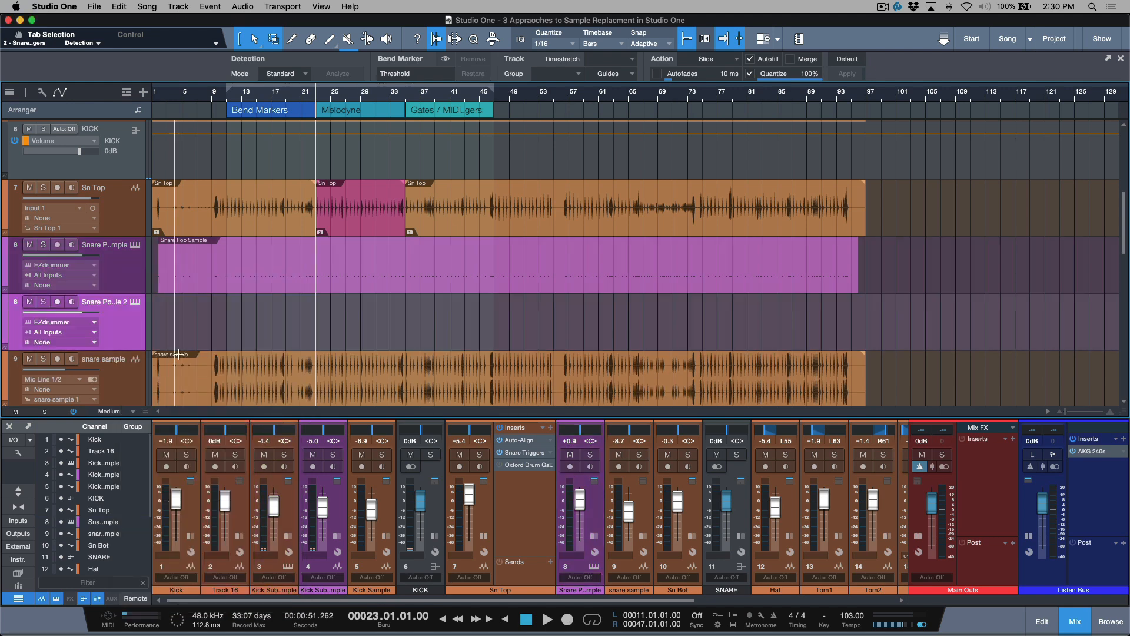
left_click_drag(133, 321, 135, 253)
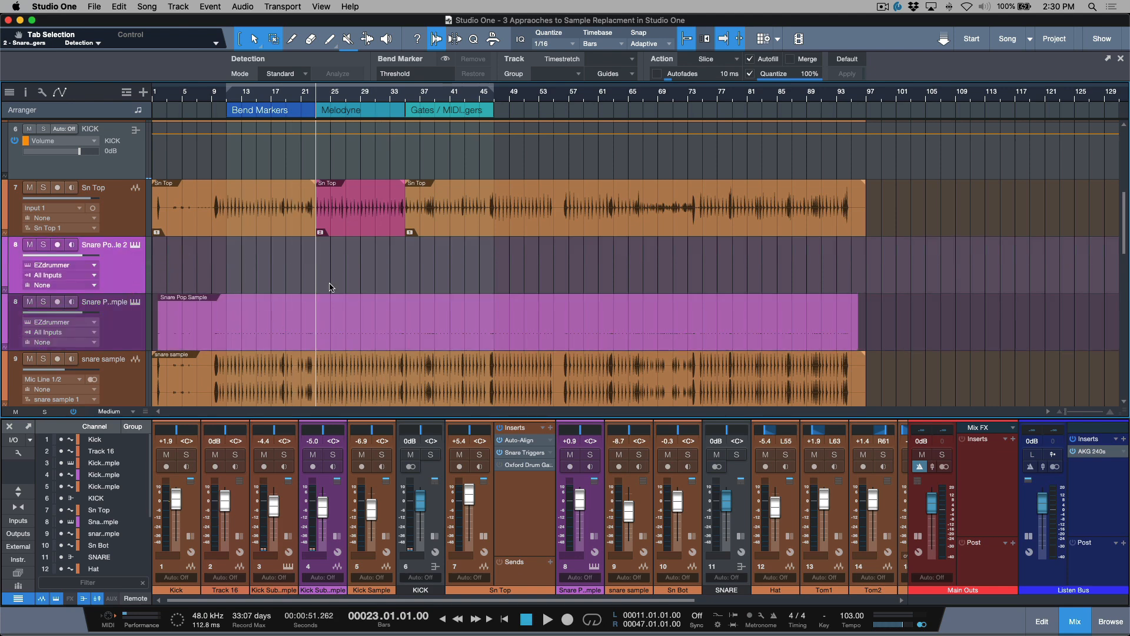
left_click(132, 274)
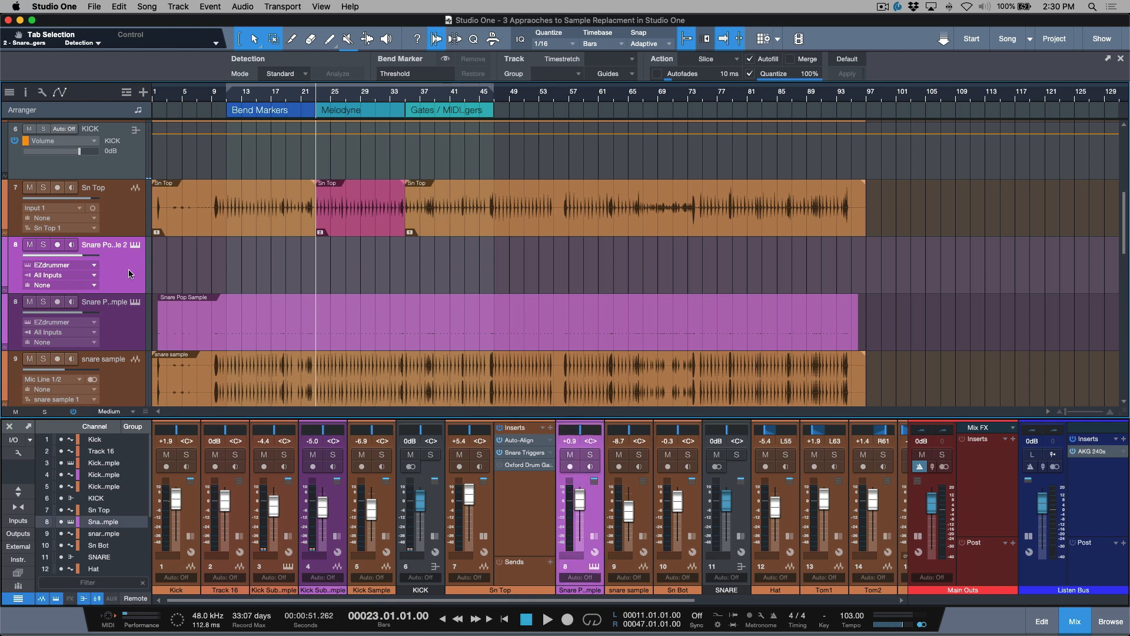
Open the Snare Triggers drum gate on Sn Top, solo the track, and play it to examine transient detection.
left_click(126, 218)
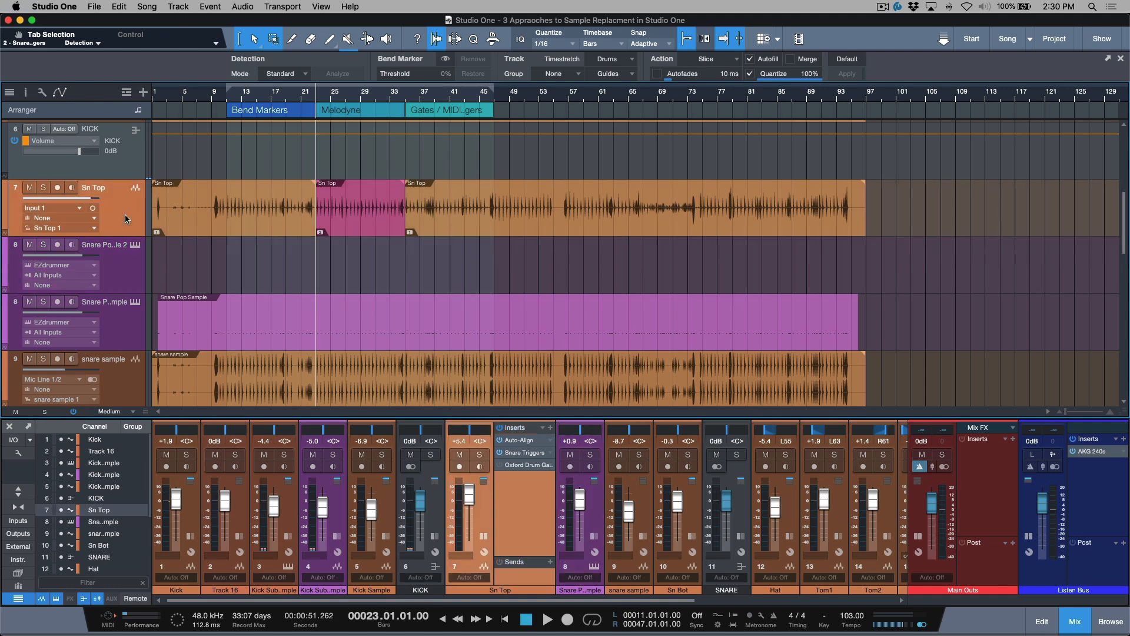
left_click(542, 453)
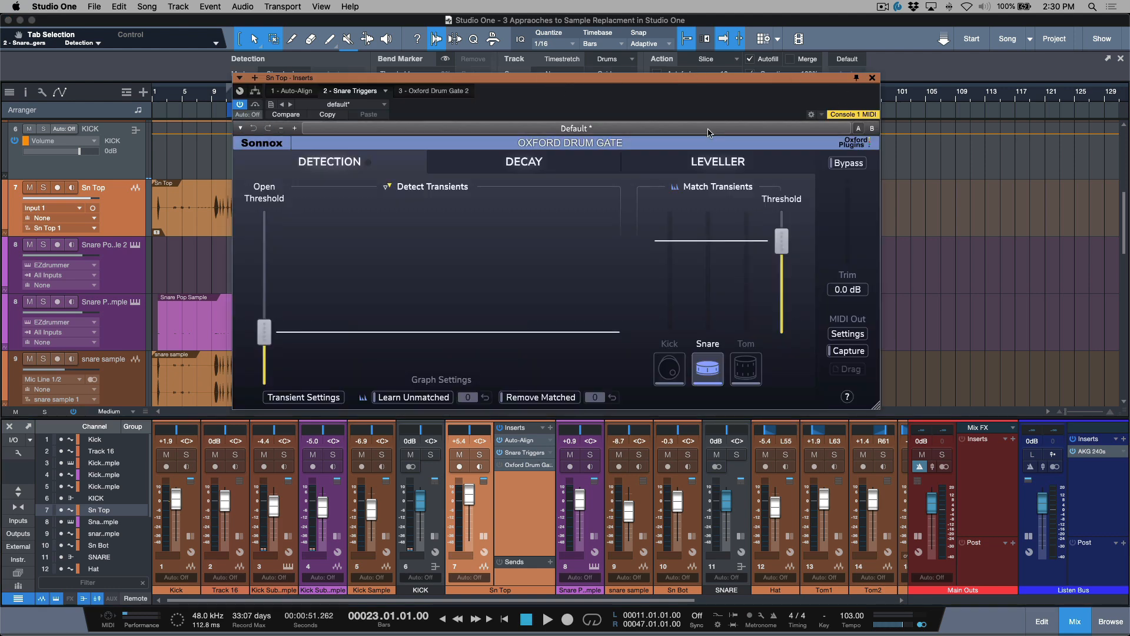
left_click(43, 187)
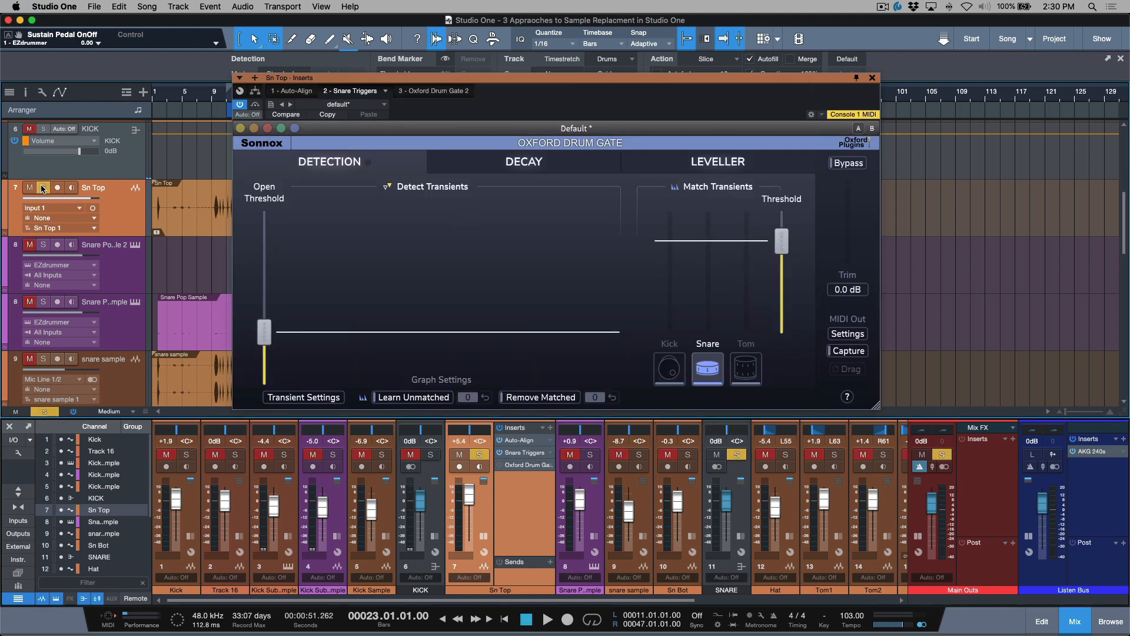
key("space")
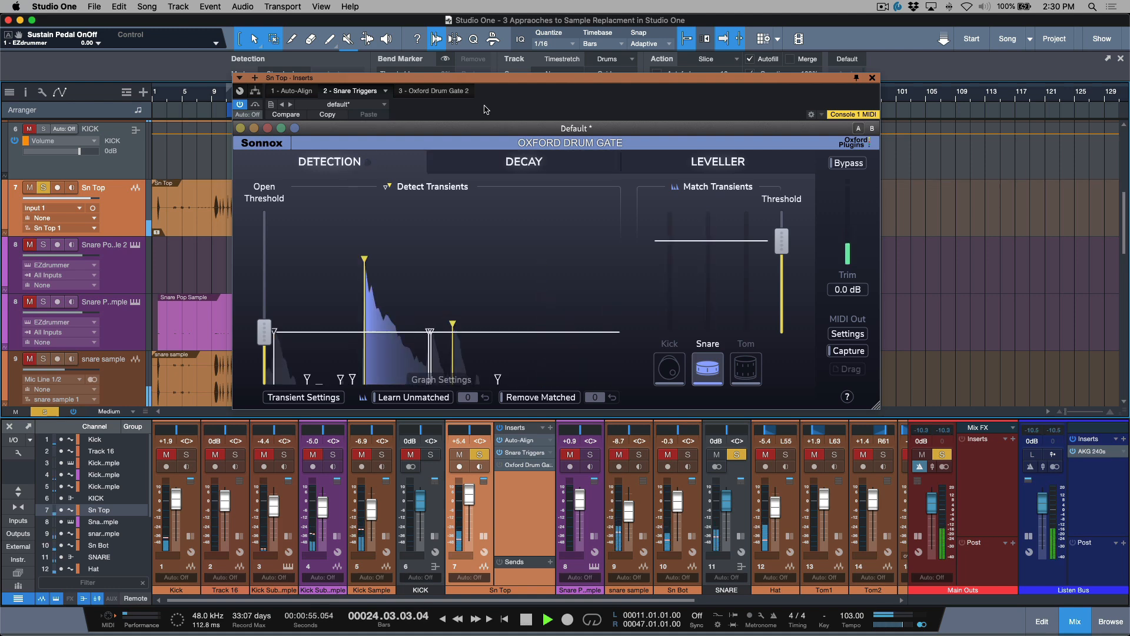
Try reshaping the gate's resonant decay curve to 32.9% between 81.6 Hz and 2.35 kHz, undo the changes, and close the gate.
left_click(479, 168)
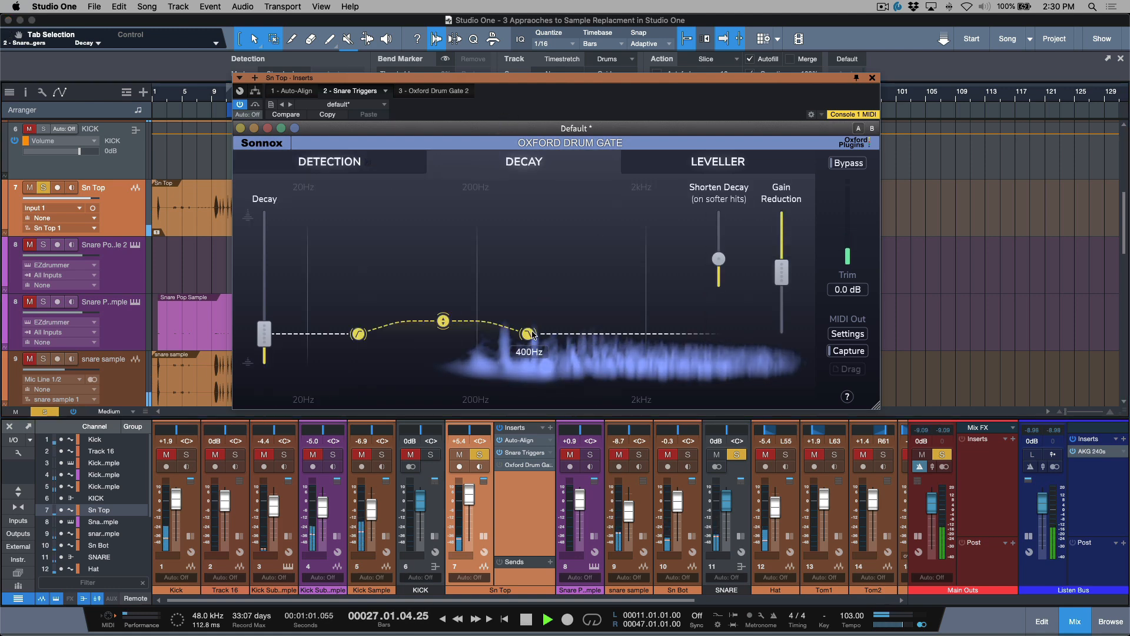
left_click_drag(528, 333, 507, 290)
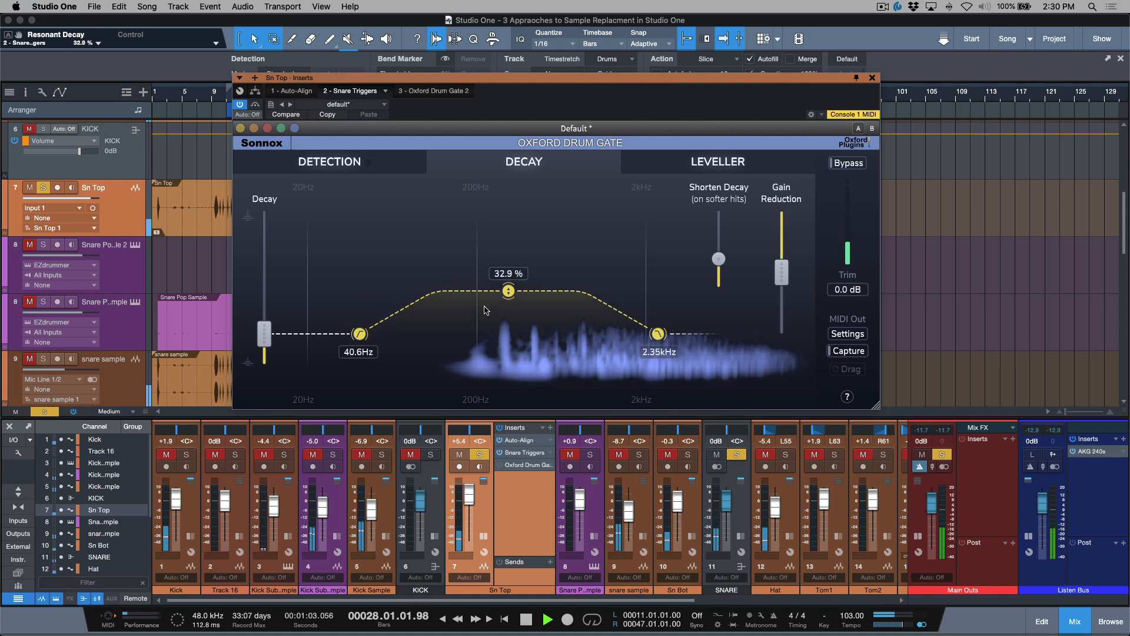
left_click_drag(357, 334, 410, 334)
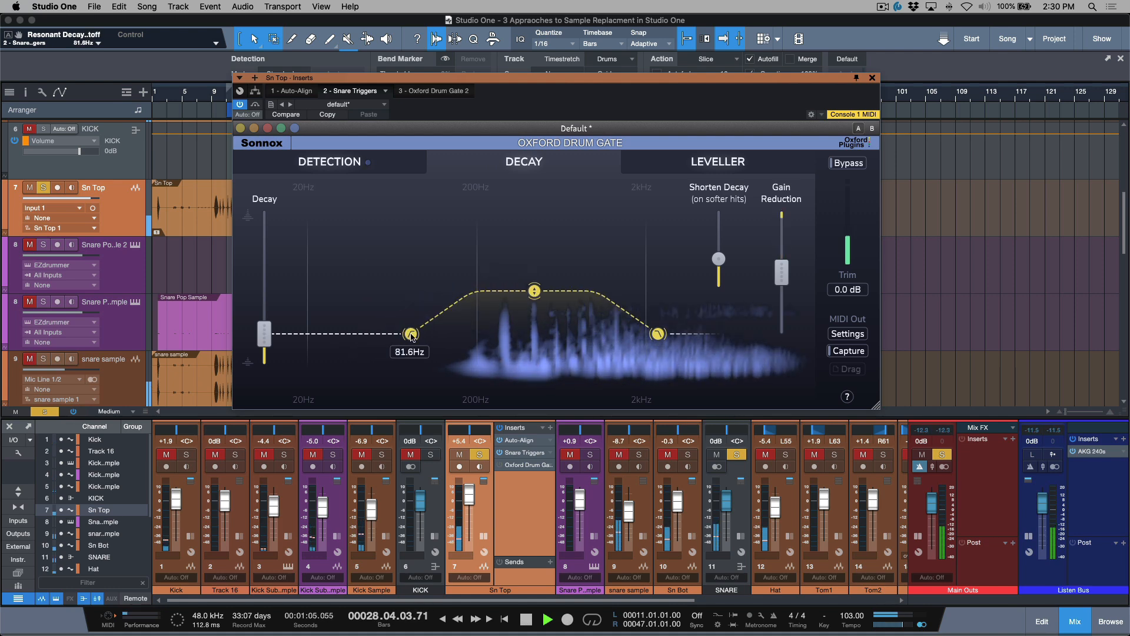
key("super+z")
key("super+z")
key("super+z")
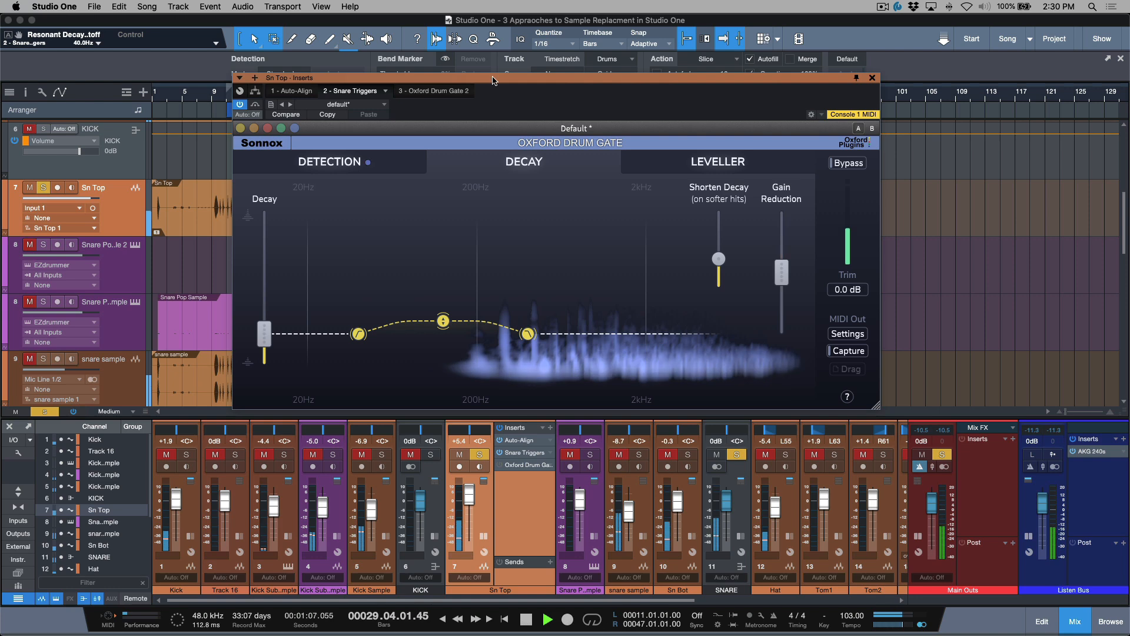
key("space")
left_click(873, 78)
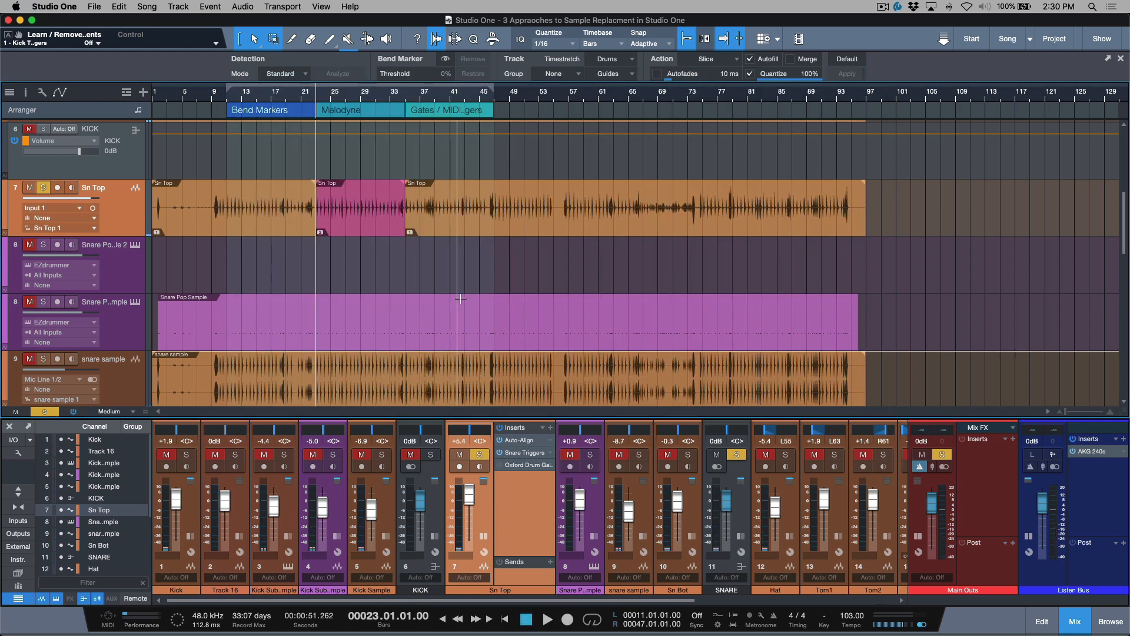
Inspect the MIDI output channel and note settings of the Snare Triggers gate on Sn Top.
left_click(520, 453)
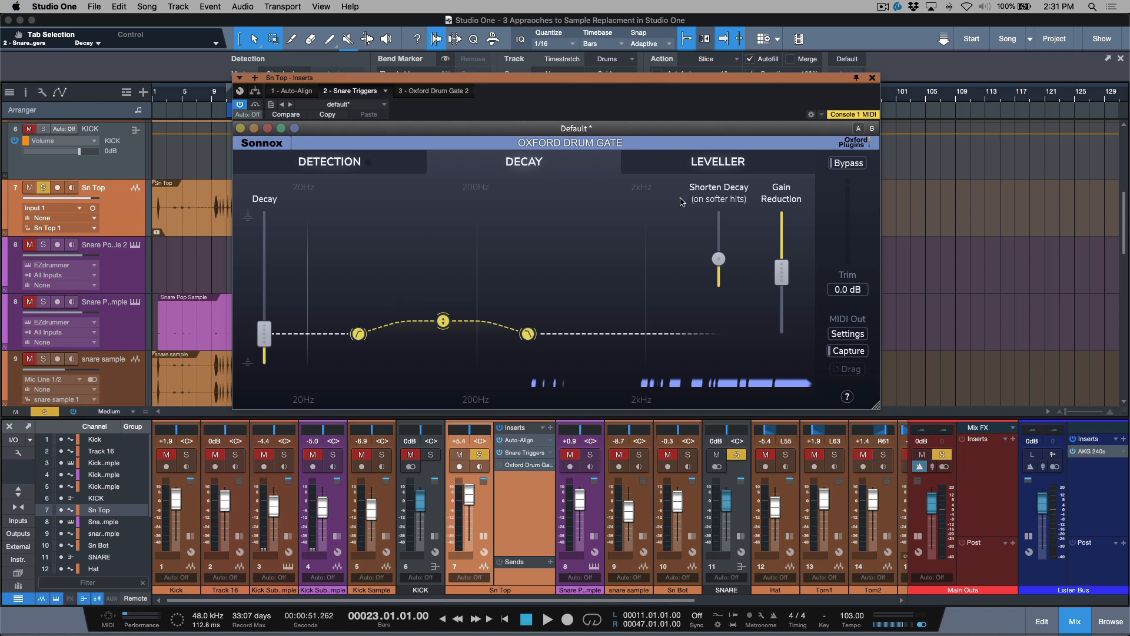
left_click(856, 335)
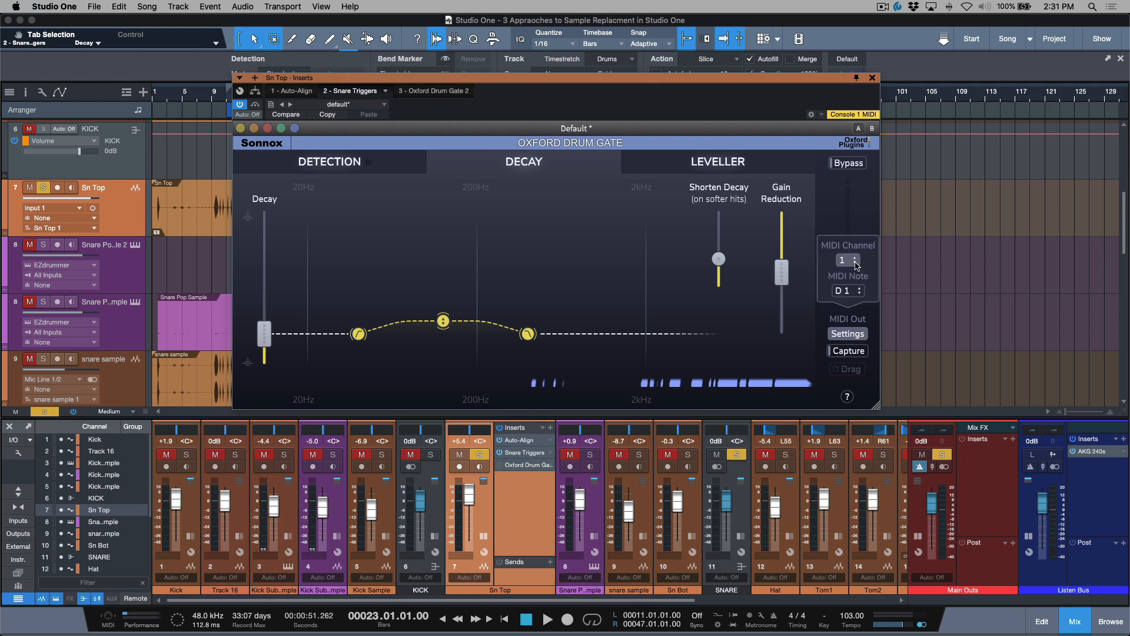
left_click(118, 210)
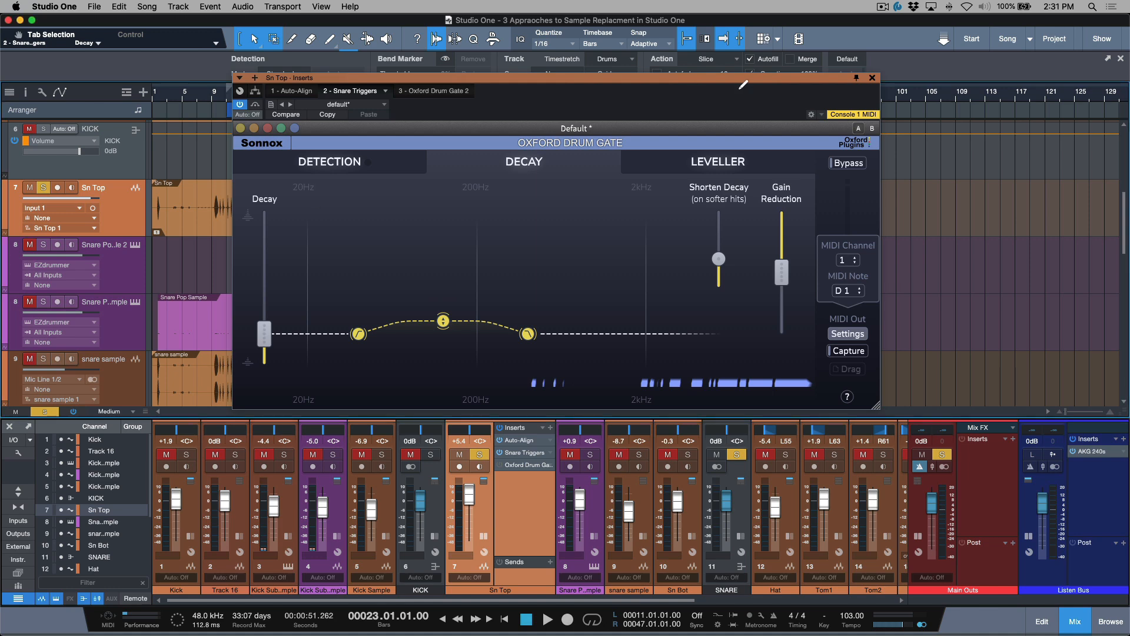
left_click(873, 79)
Inspect the EZdrummer mixer assigned to the original Snare Pop Sample track.
left_click(142, 324)
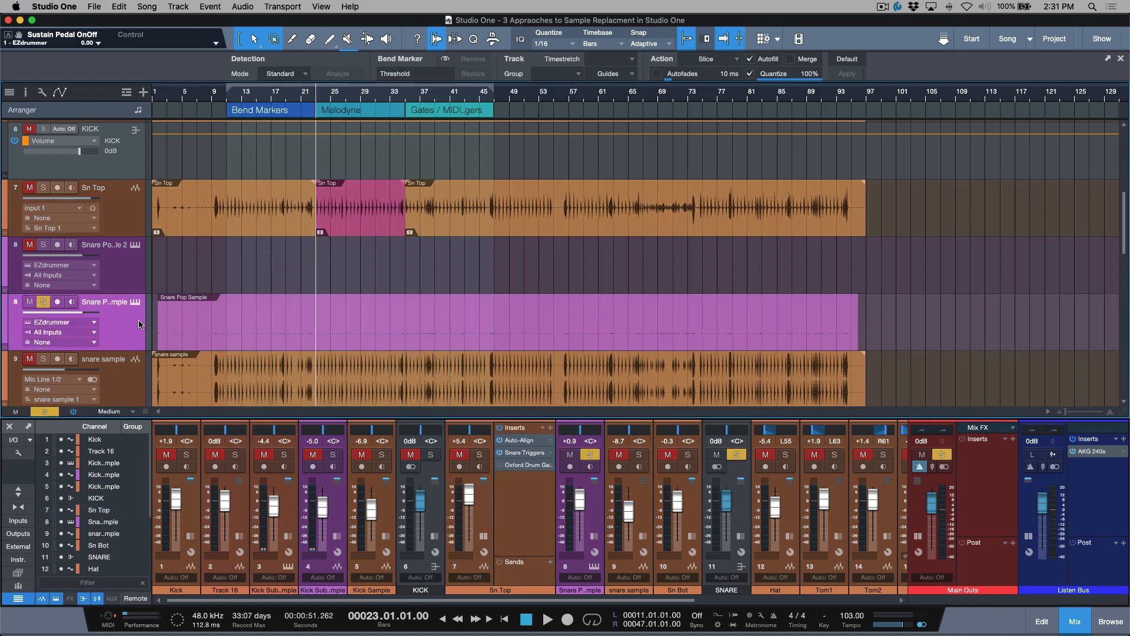
left_click(131, 298)
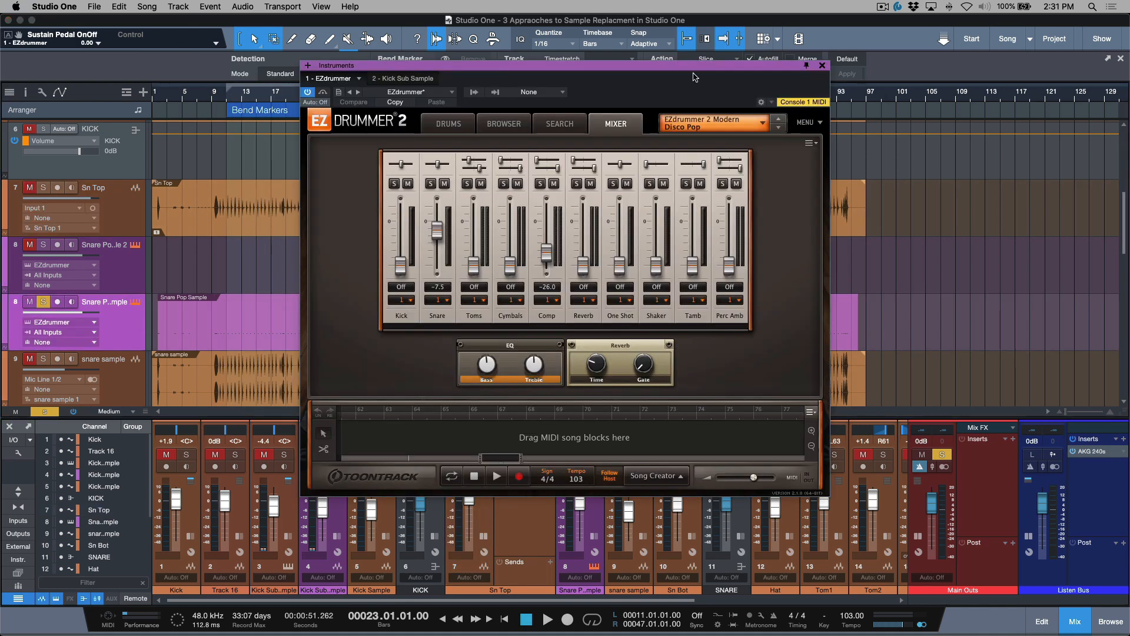
left_click(821, 66)
Examine the existing Snare Pop Sample event's notes and the note editor's track list.
double_click(424, 334)
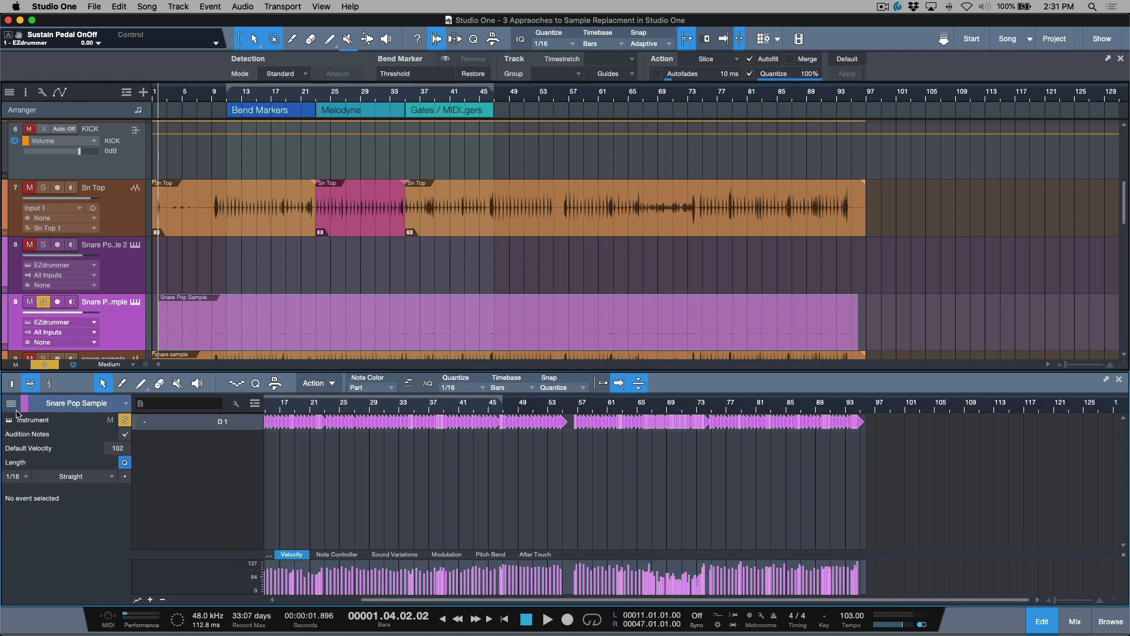
left_click(11, 403)
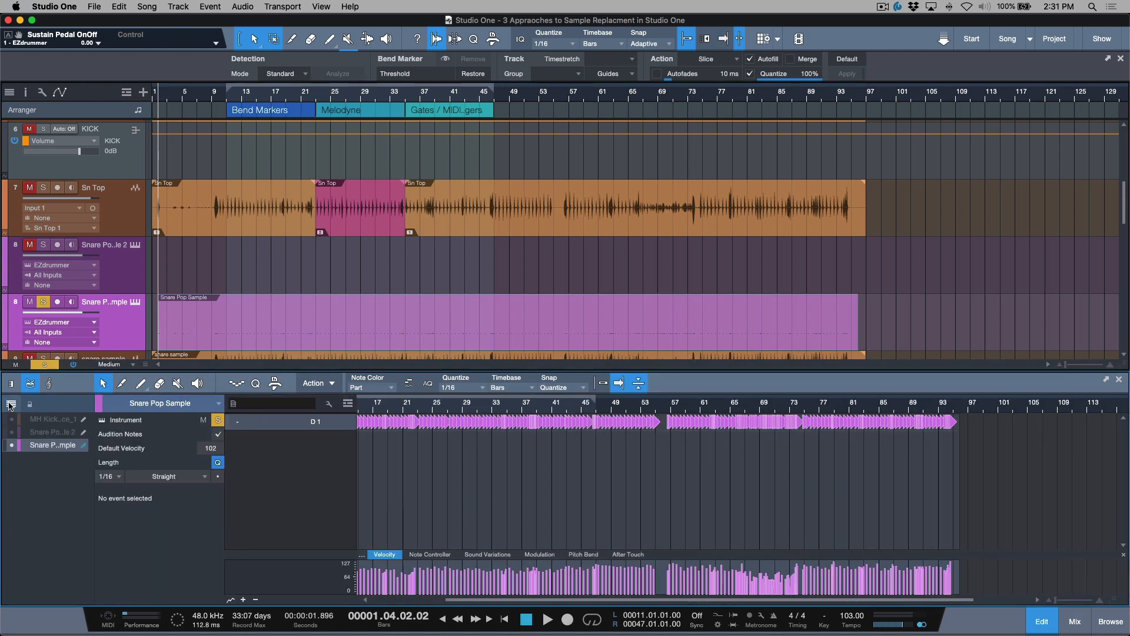
left_click(11, 403)
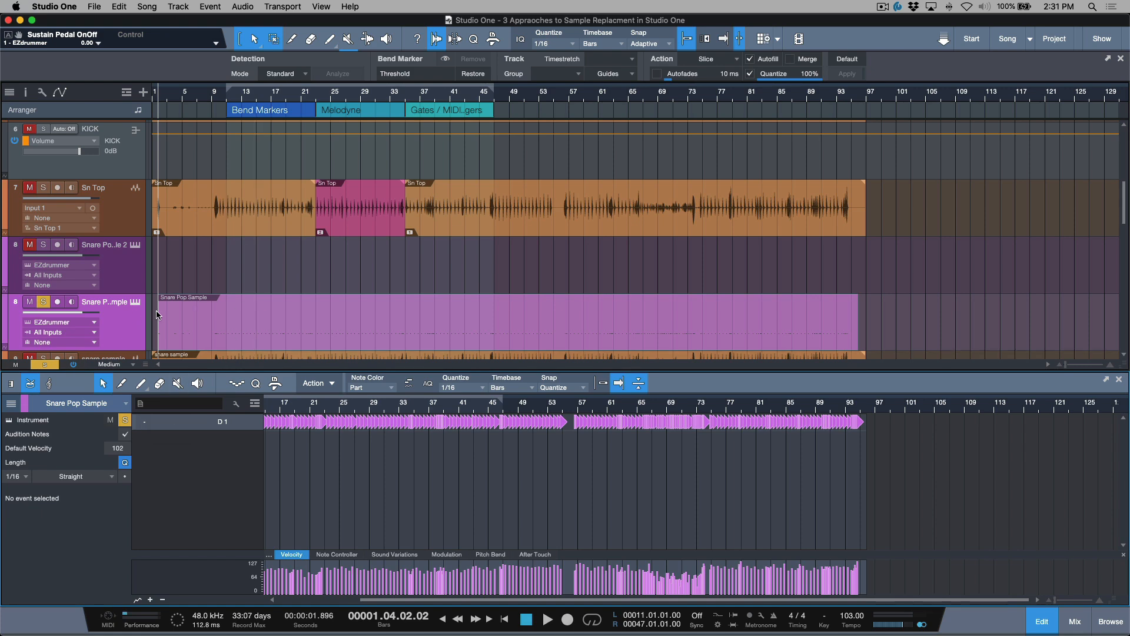
Expand the Snare Pop Sample 2 track and set its MIDI input to Snare Triggers.
left_click(130, 272)
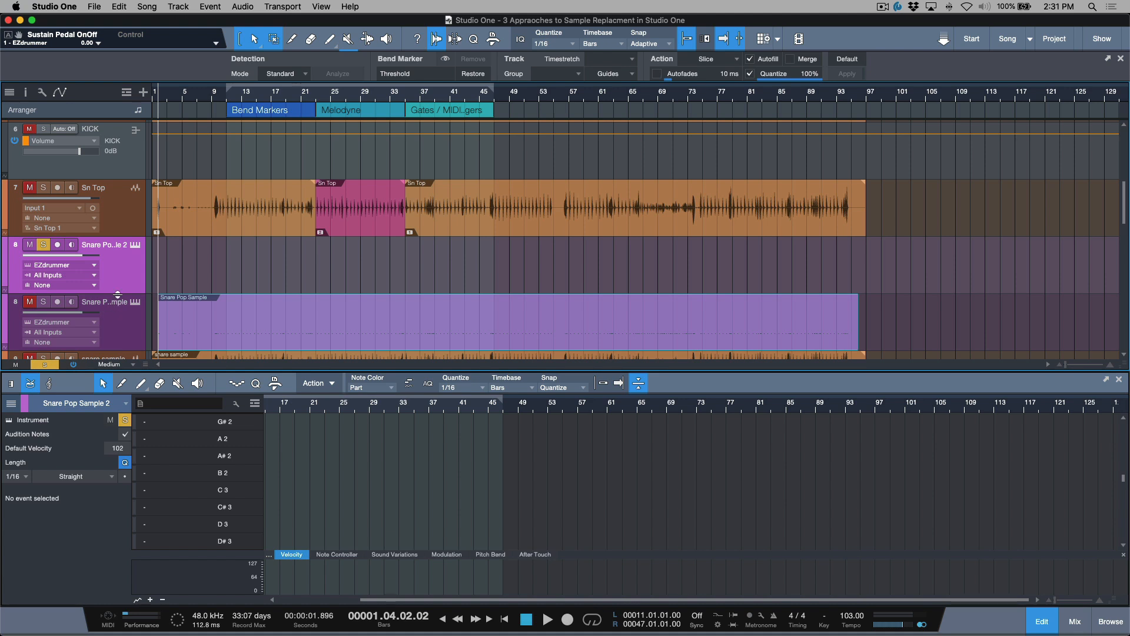
left_click_drag(117, 301, 122, 329)
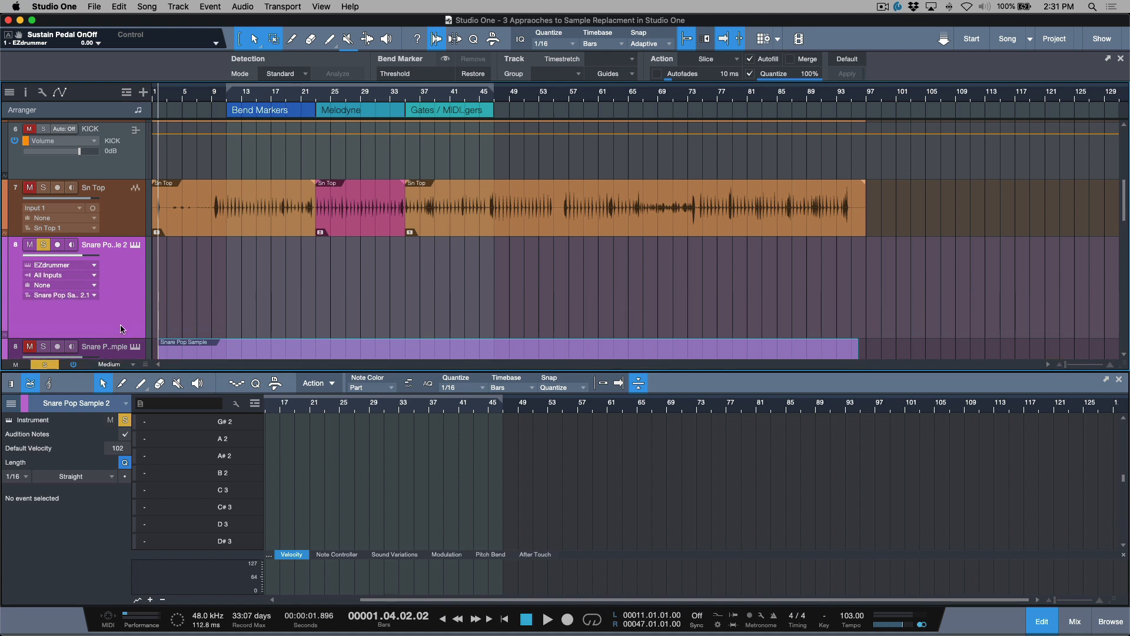
left_click(94, 277)
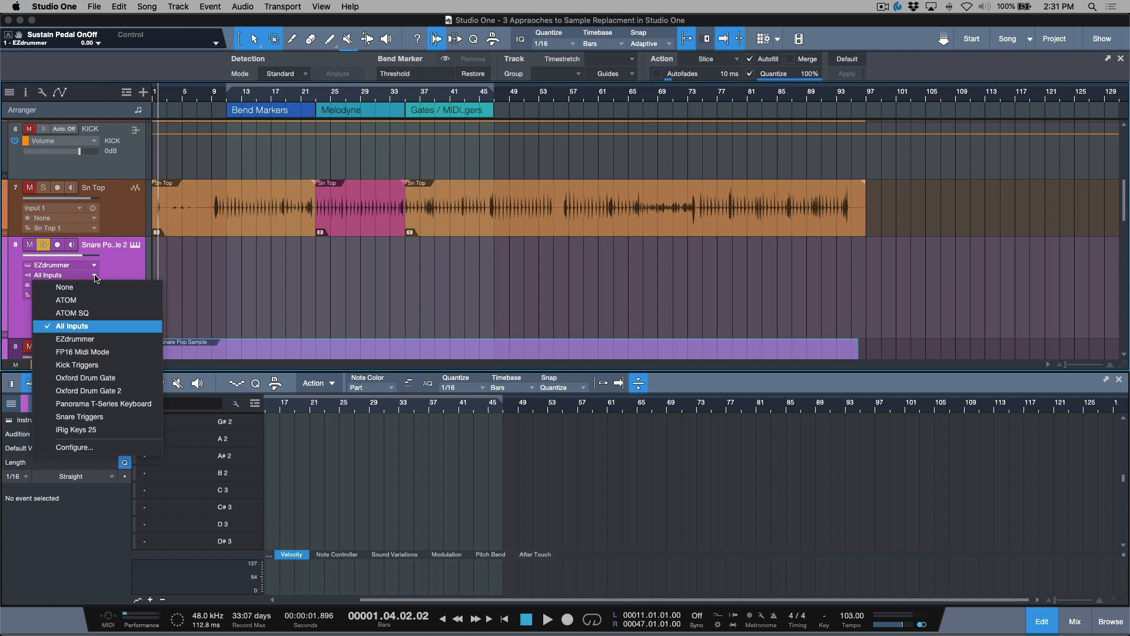
left_click(91, 416)
Unmute and solo Sn Top, and arm Snare Pop Sample 2 for recording.
left_click(29, 187)
left_click(43, 188)
left_click(58, 245)
Record the gate's triggered MIDI notes onto Snare Pop Sample 2 from bar 22 to bar 35.
left_click(364, 230)
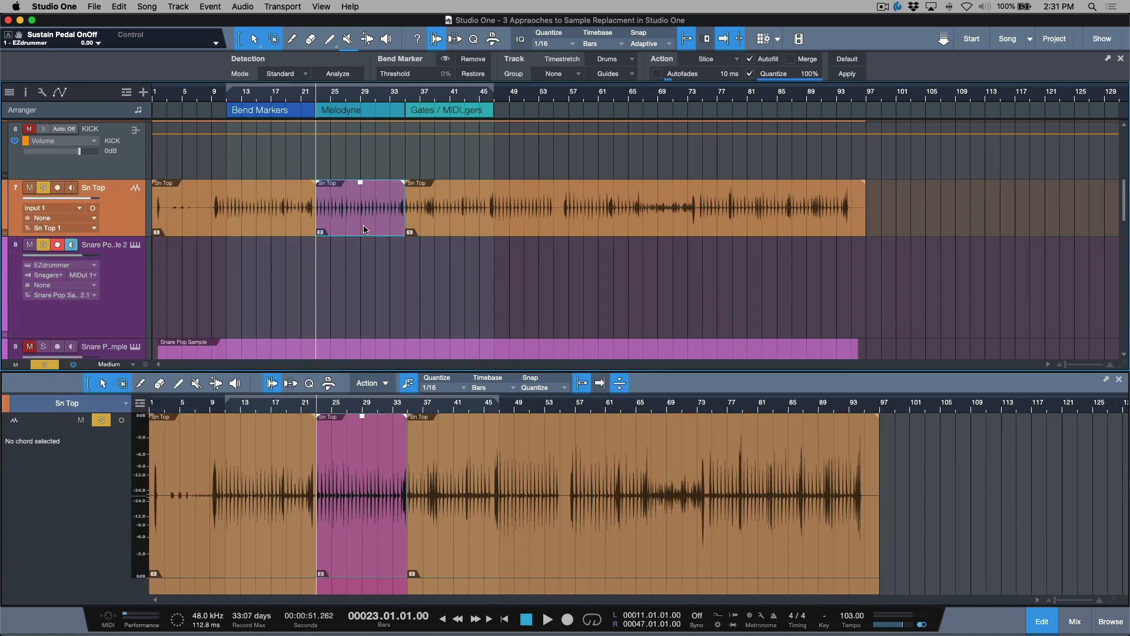
key("KP_Subtract")
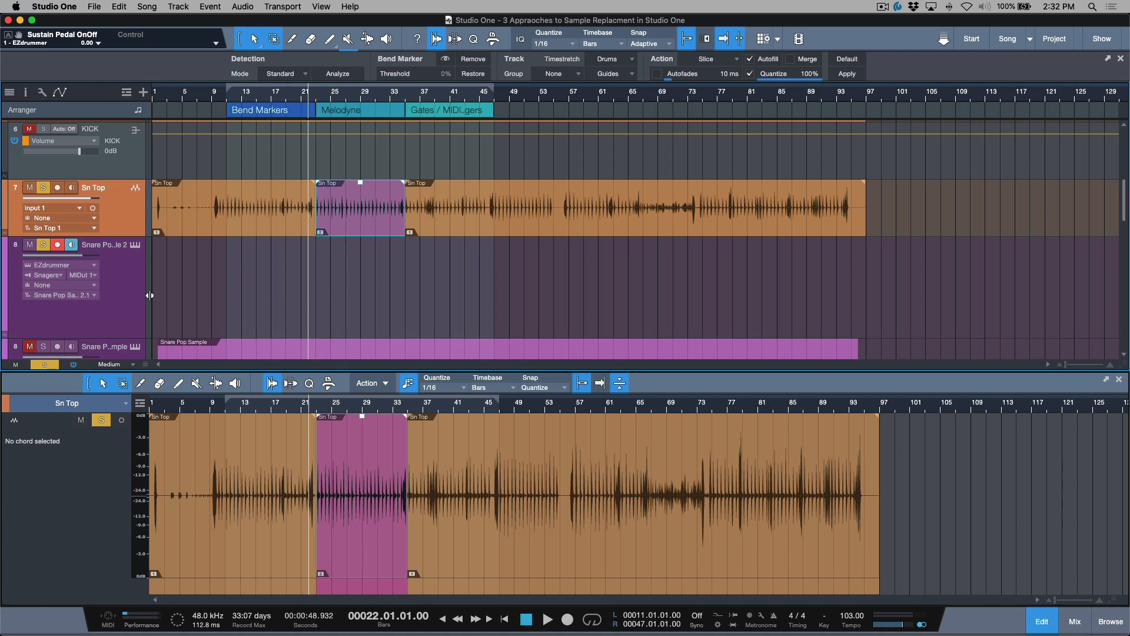
key("space")
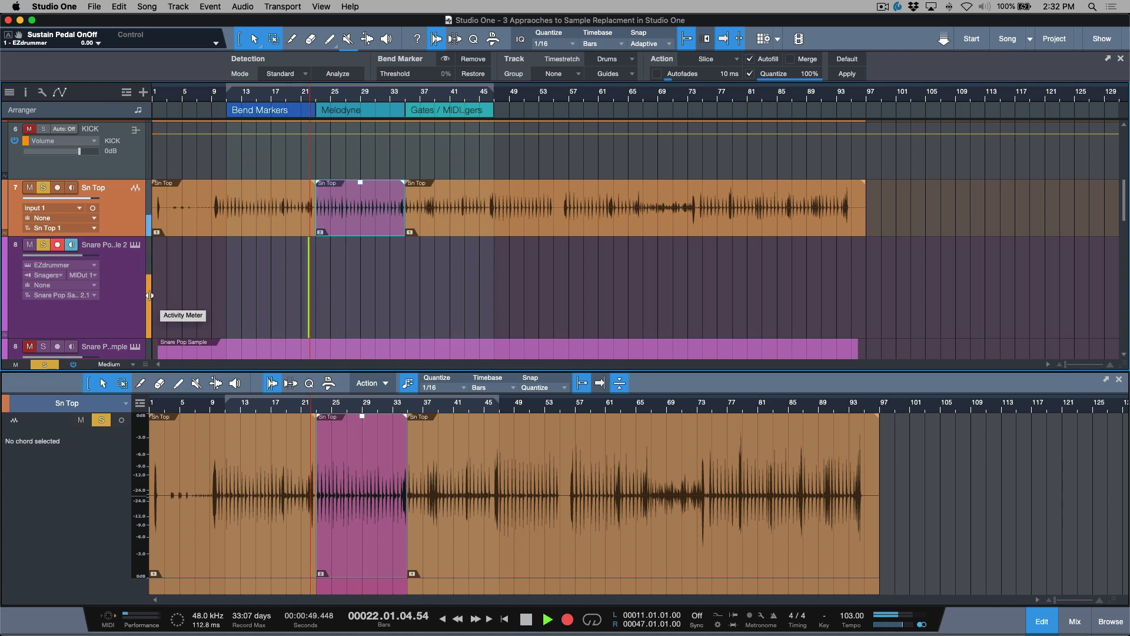
scroll(344, 98, "up", 5)
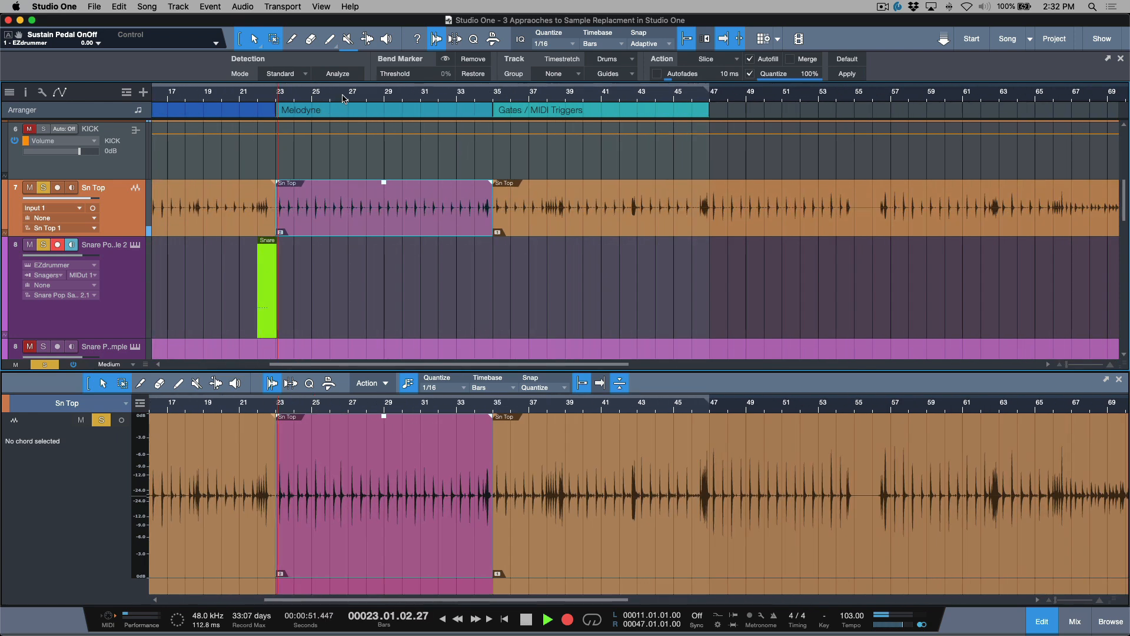
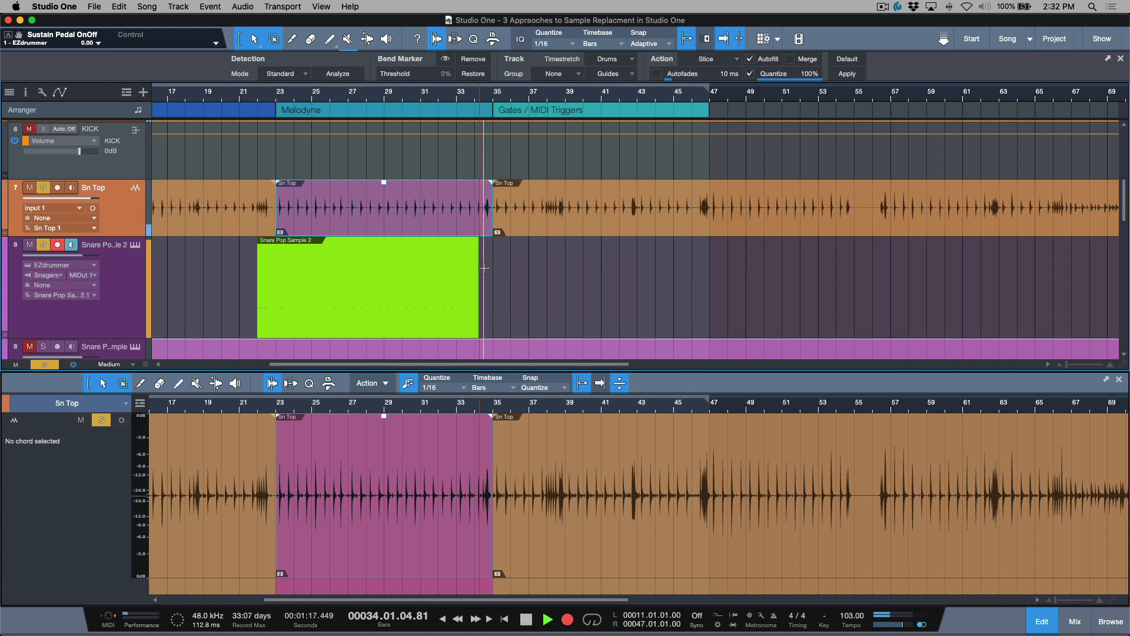
key("space")
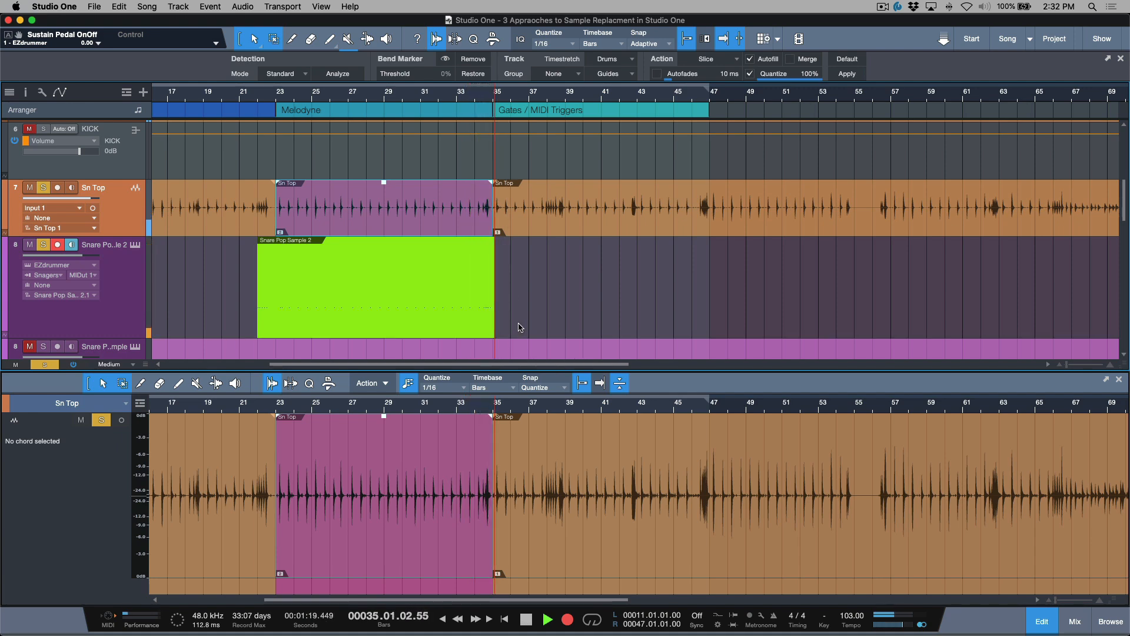
Examine the recorded Snare Pop Sample 2 notes and velocities alongside the Sn Top hits.
left_click(373, 320)
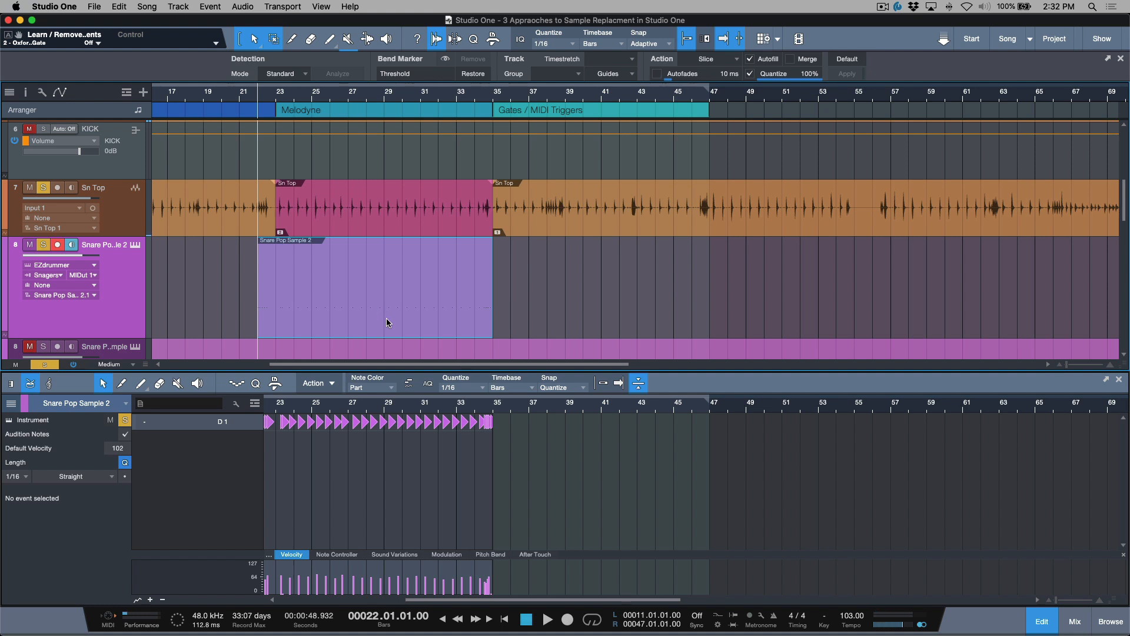
double_click(387, 318)
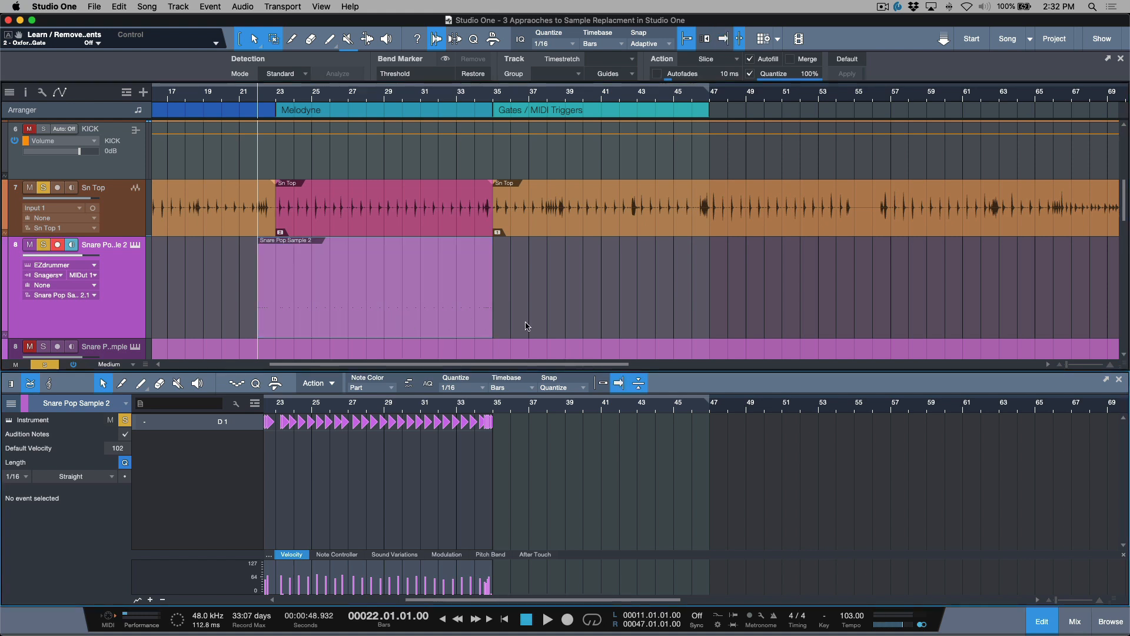
left_click(406, 322)
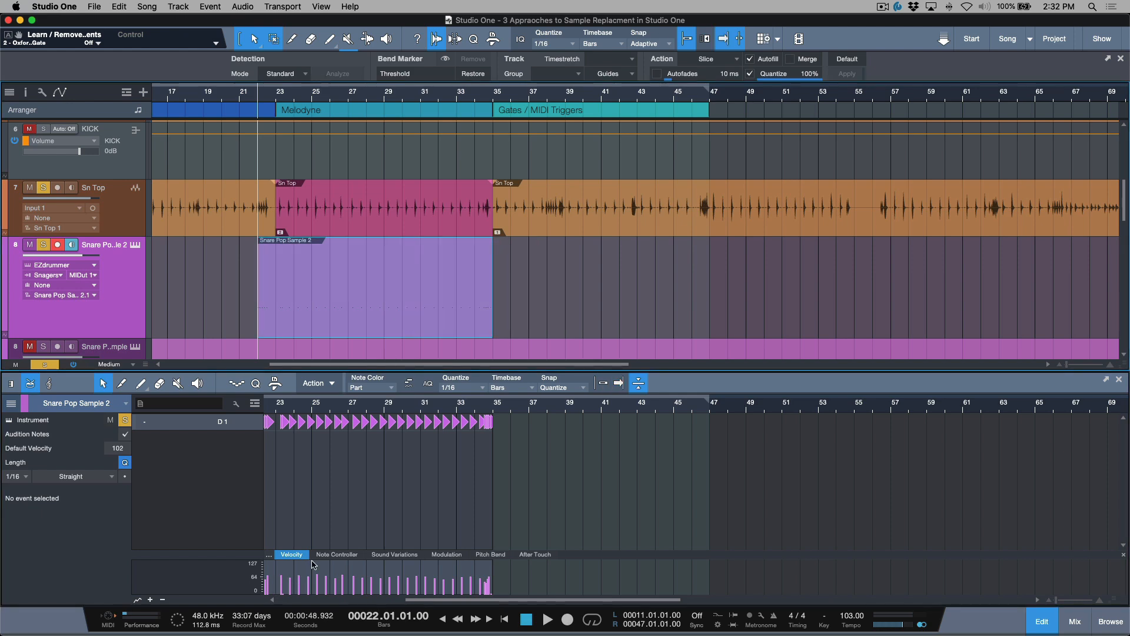
scroll(352, 97, "up", 7)
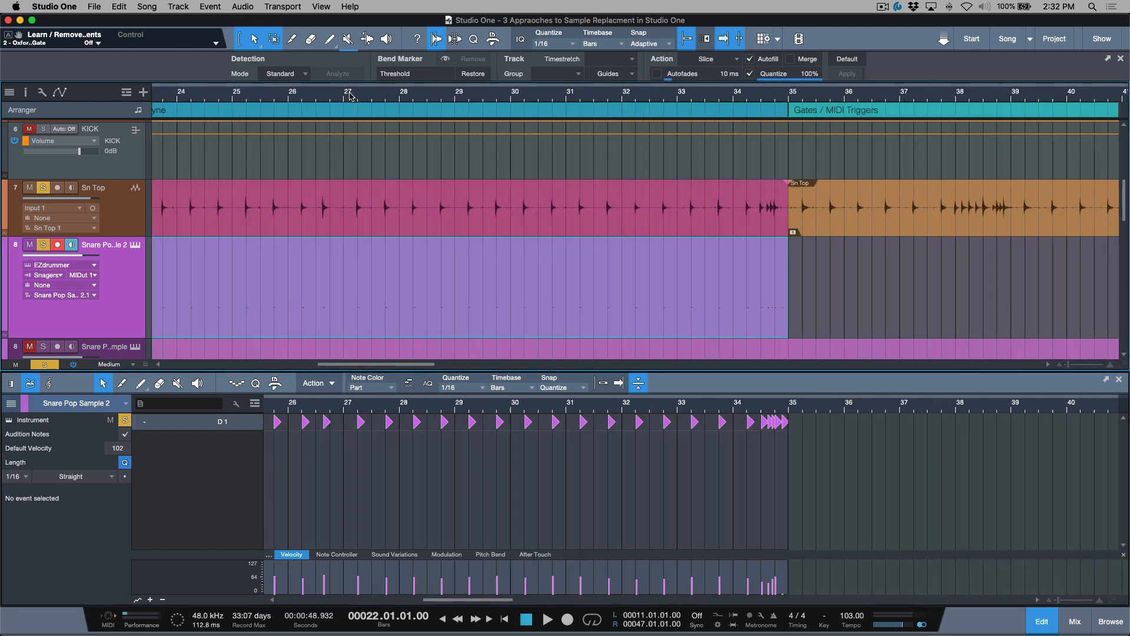
scroll(403, 204, "left", 5)
Clear the solo on Sn Top and Snare Pop Sample 2.
left_click(364, 195)
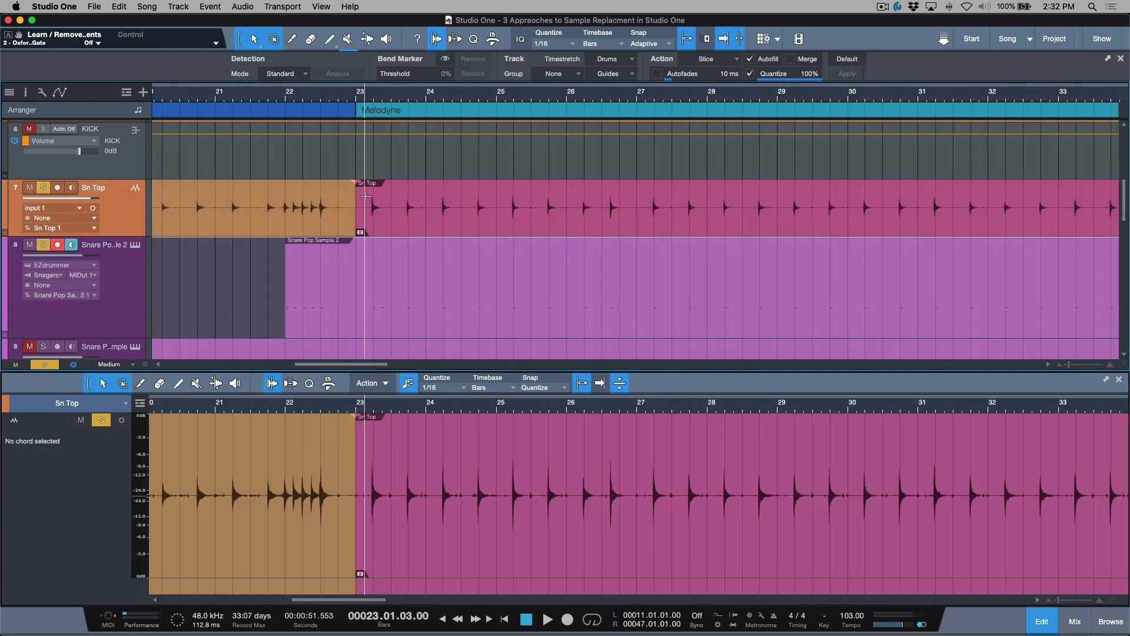
key("s")
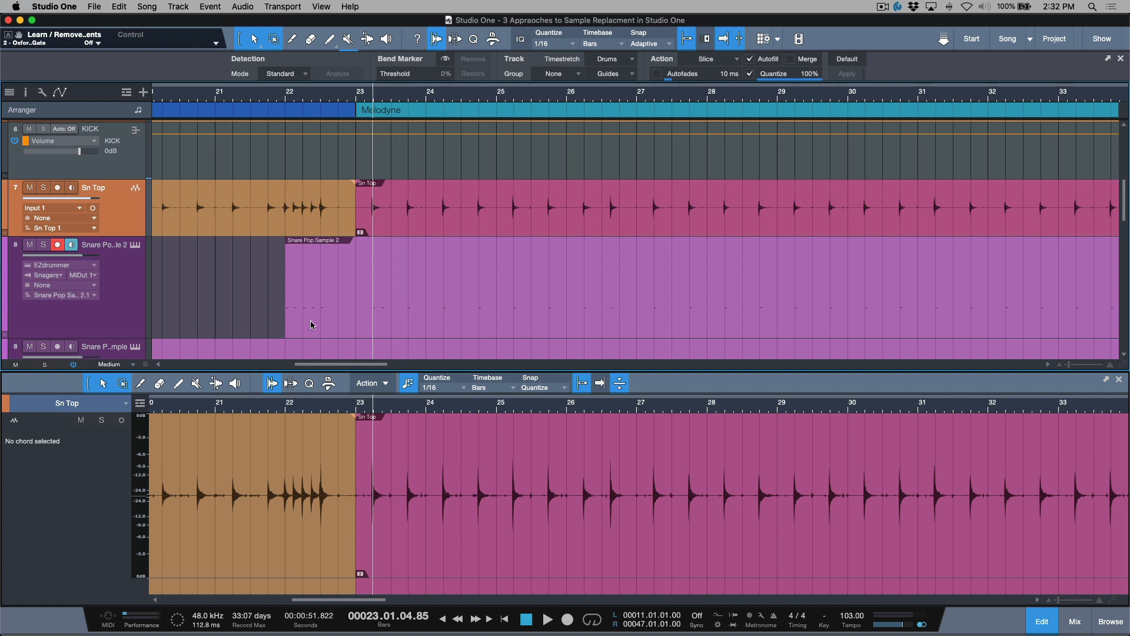
Enlarge the tracks and compare the Snare Pop Sample 2 note timing with the Sn Top transients just after bar 23.
left_click(123, 316)
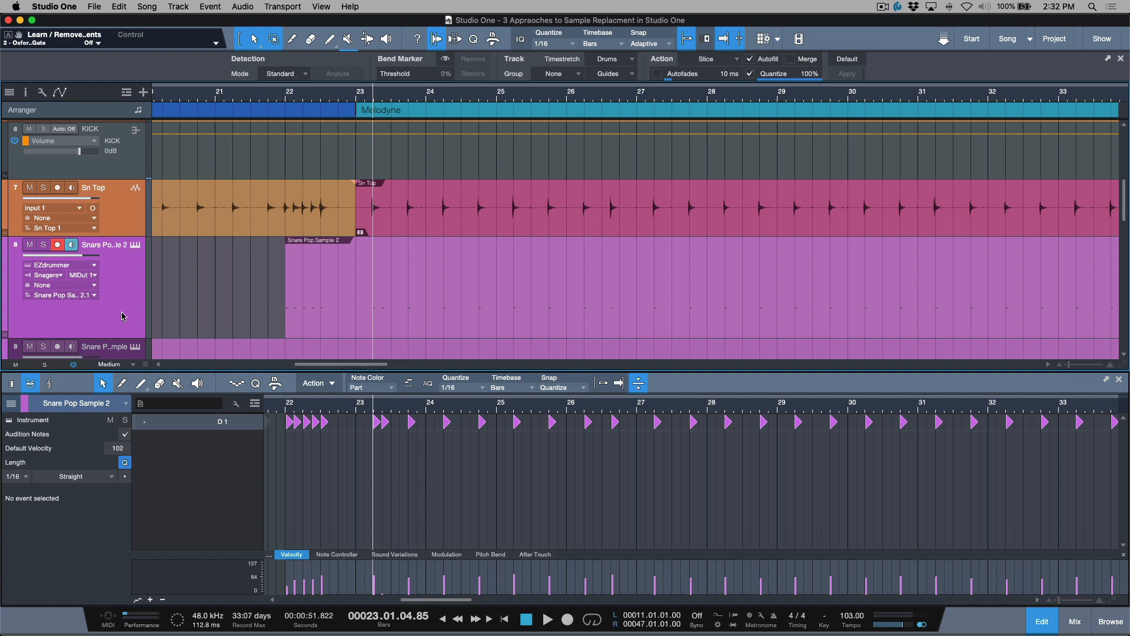
key("shift+w")
key("shift+e")
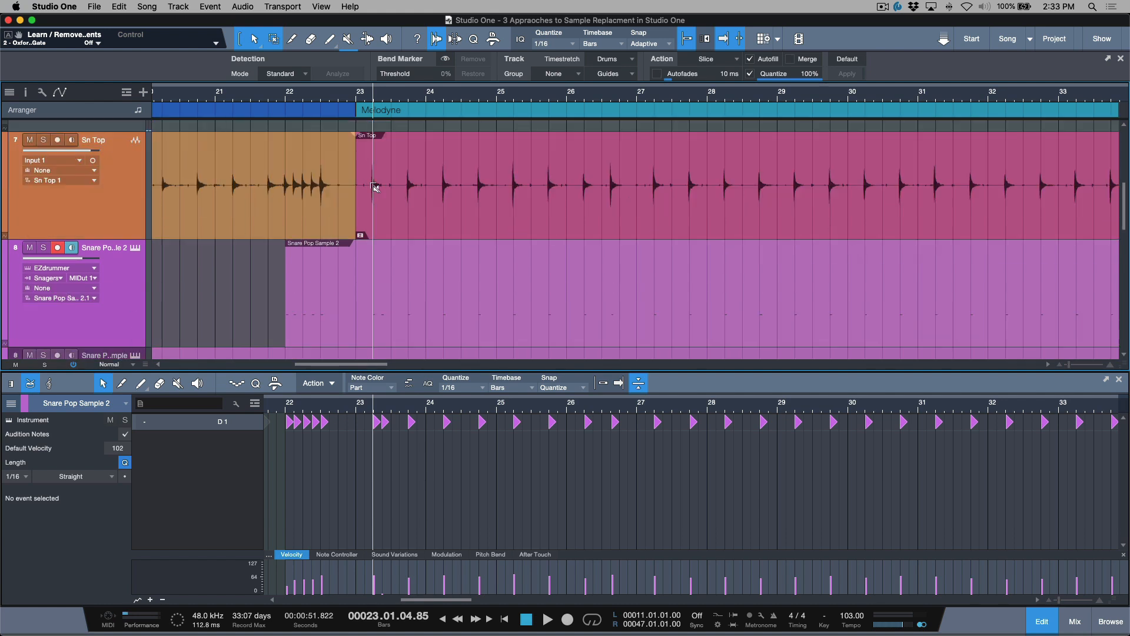
key("e")
key("e")
key("e")
key("e")
key("e")
key("e")
key("e")
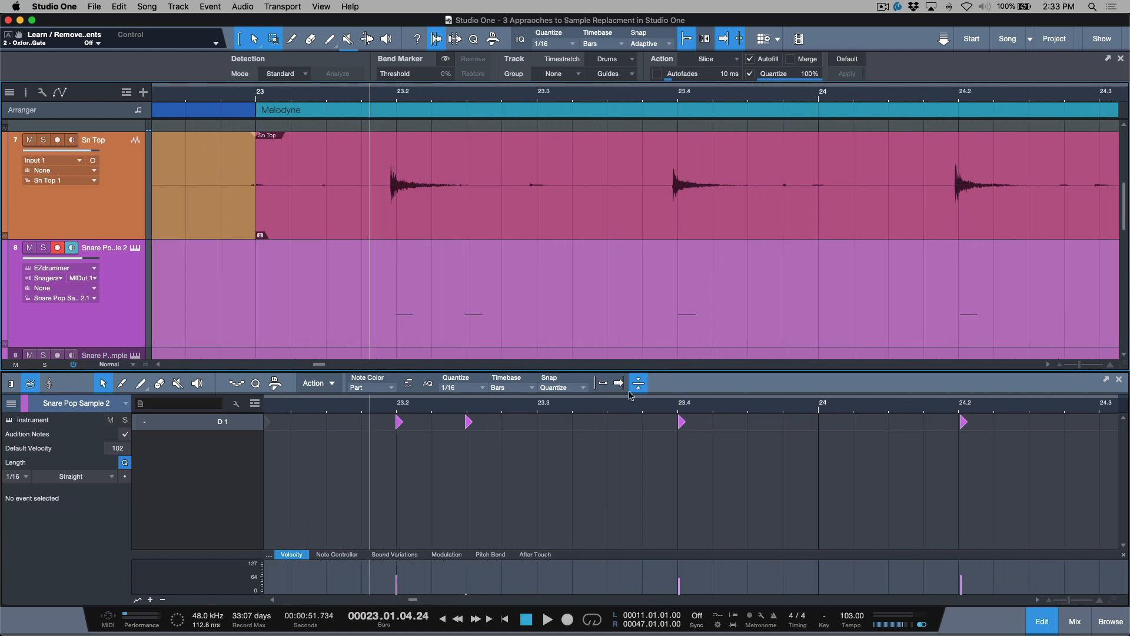
Compare the Snare Pop Sample 2 note timing with the Sn Top transients at 23.2 and 25.2.
left_click(450, 286)
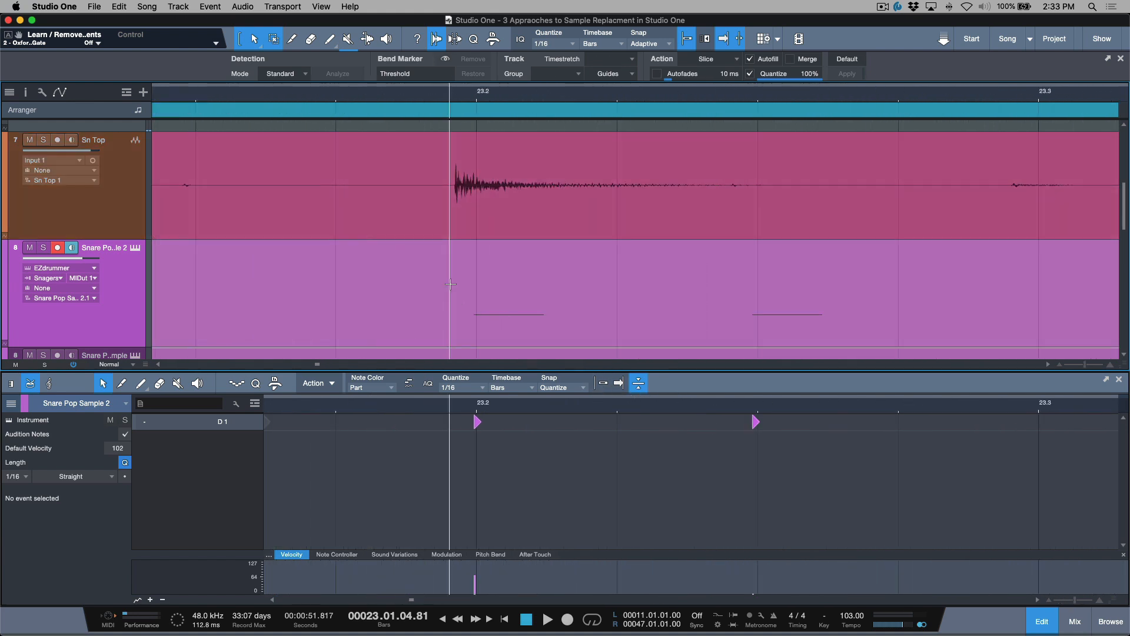
left_click(400, 146)
key("space")
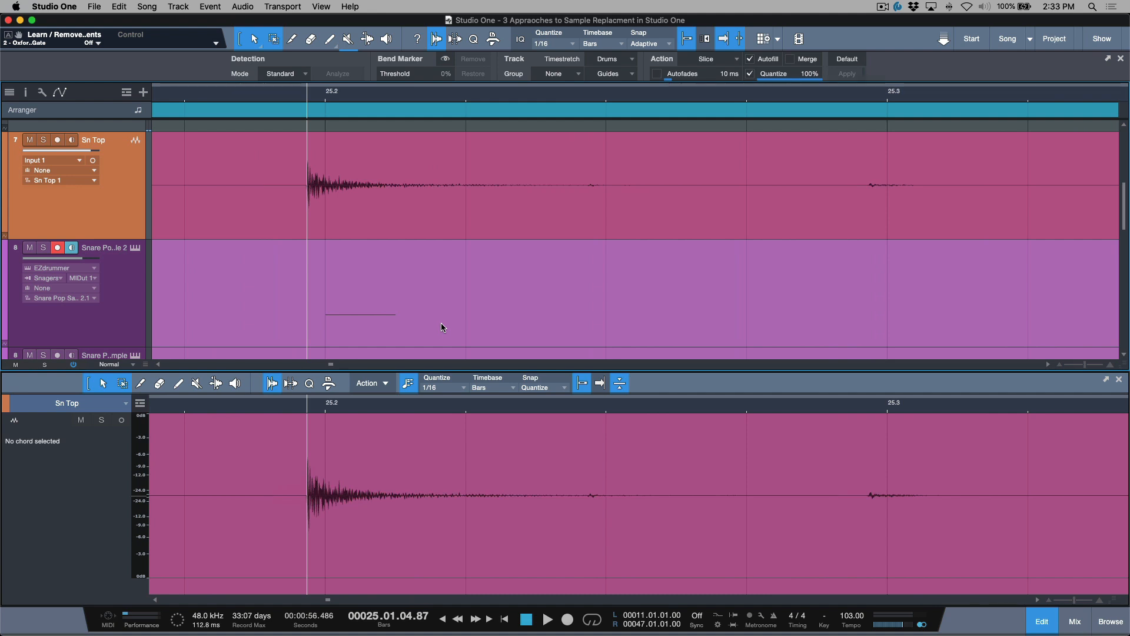
scroll(438, 331, "left", 3)
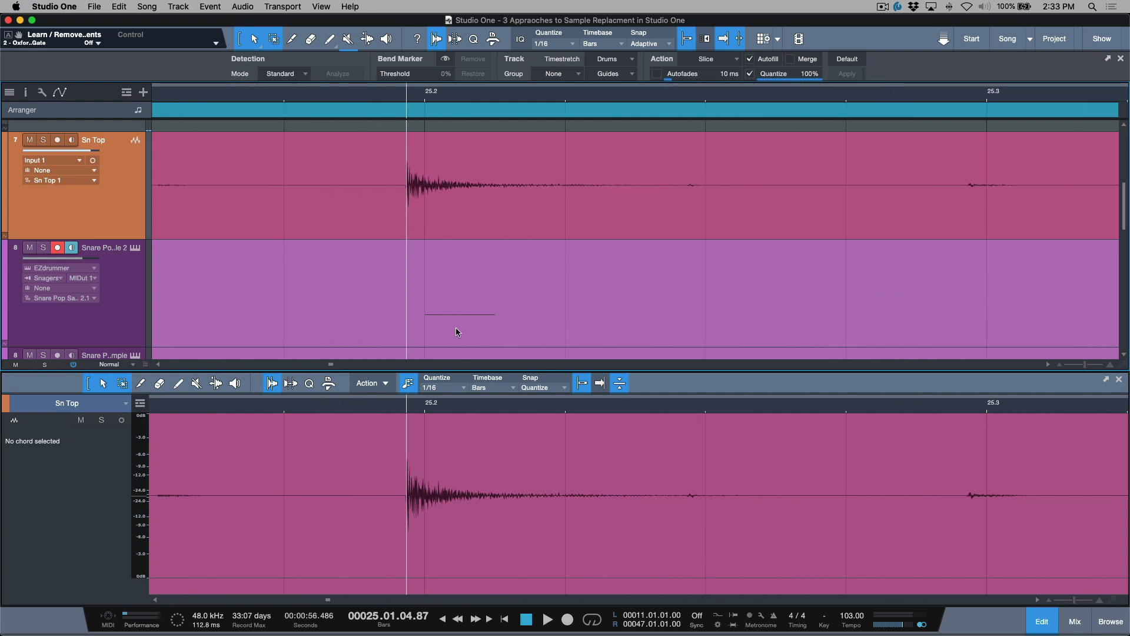
Slip the Snare Pop Sample 2 part's contents earlier until the note at 25.4 lines up with the Sn Top transient.
key("Tab")
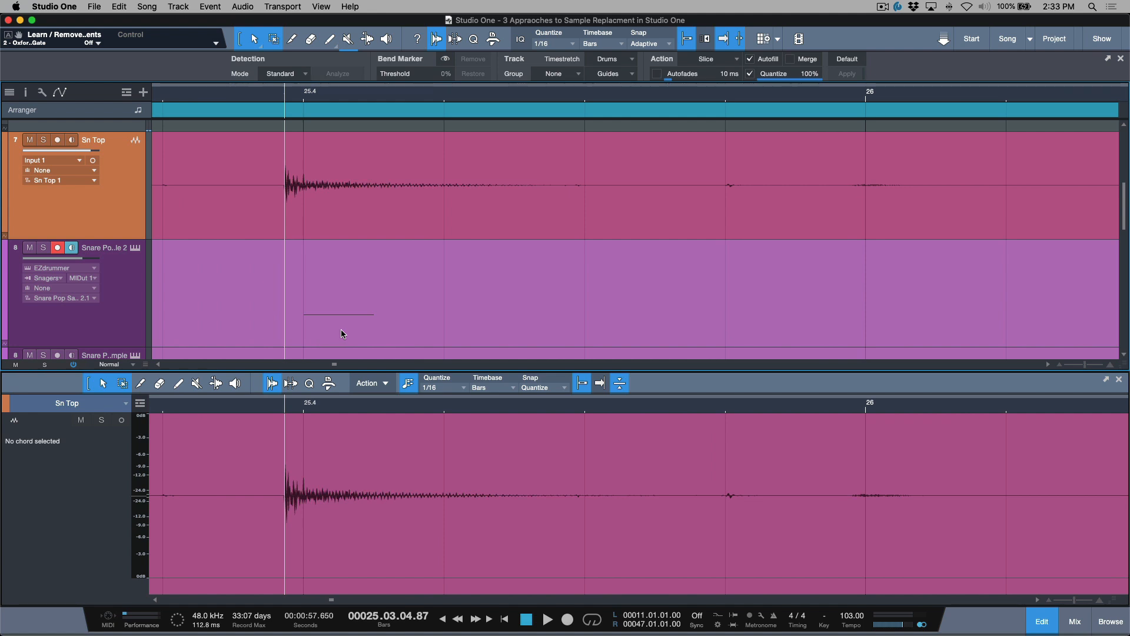
left_click(1124, 364)
left_click_drag(1122, 430, 1121, 417)
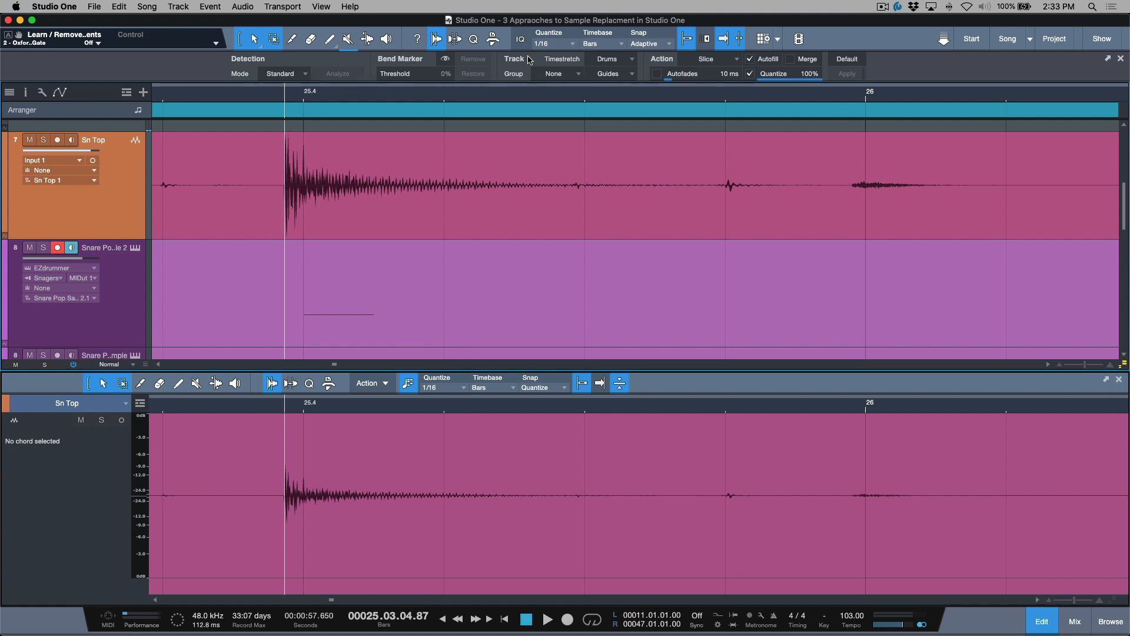
scroll(283, 96, "up", 10)
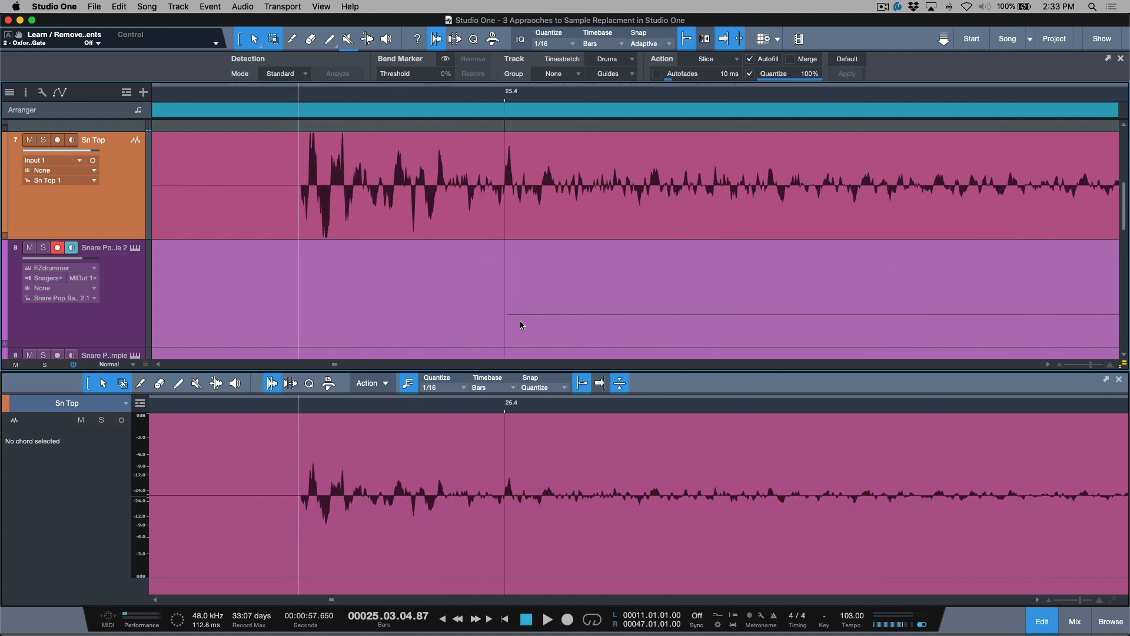
left_click(132, 312)
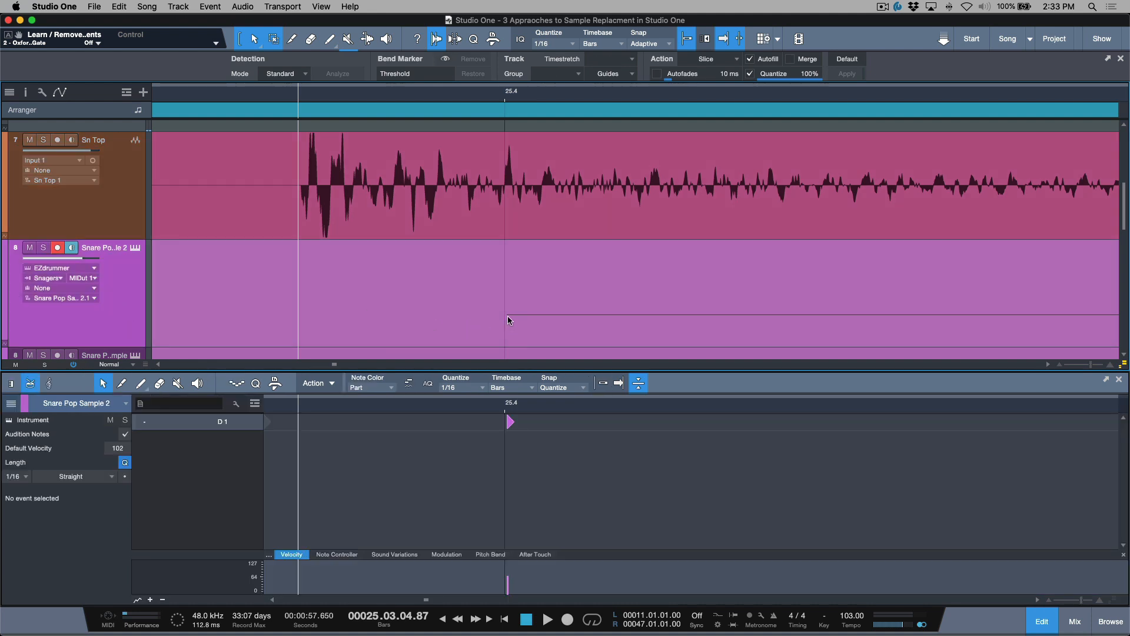
key("alt")
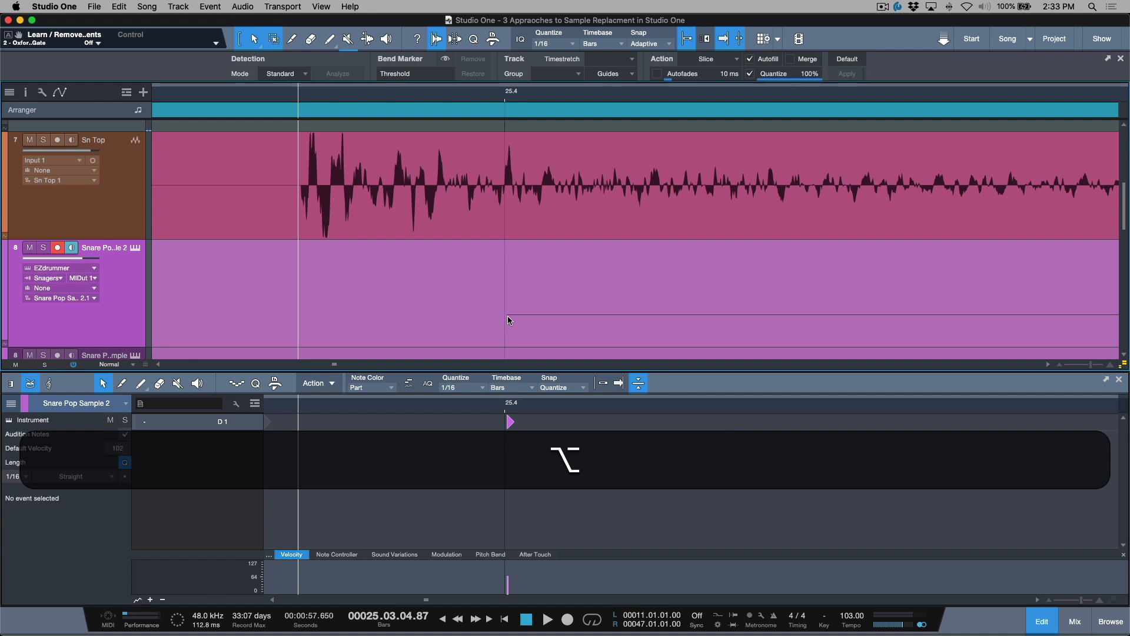
key("super")
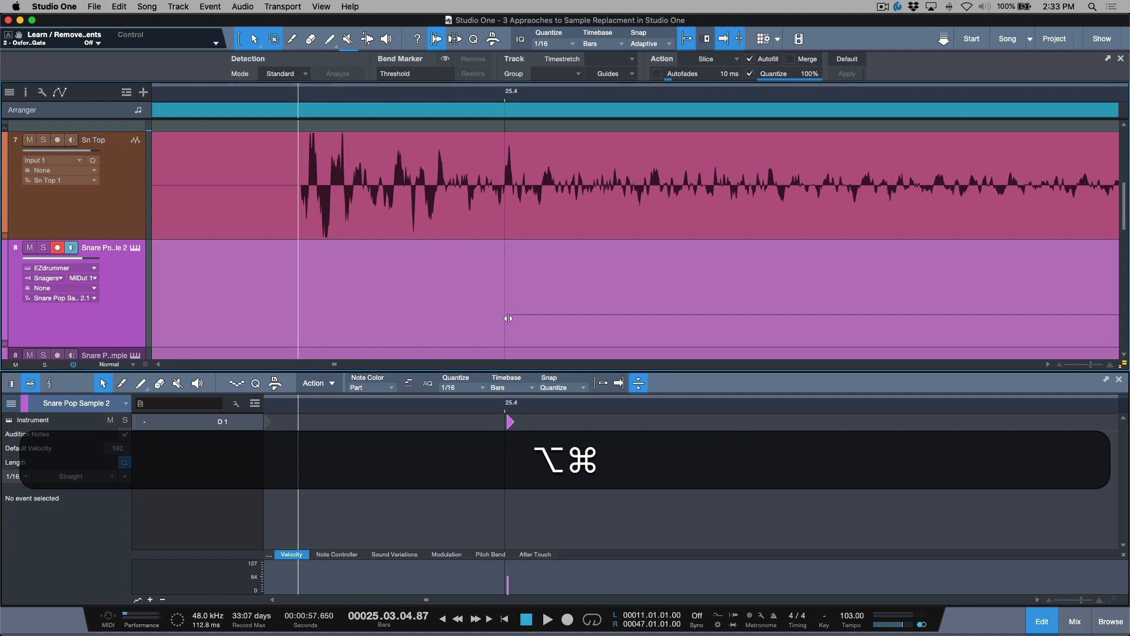
left_click_drag(508, 318, 300, 321)
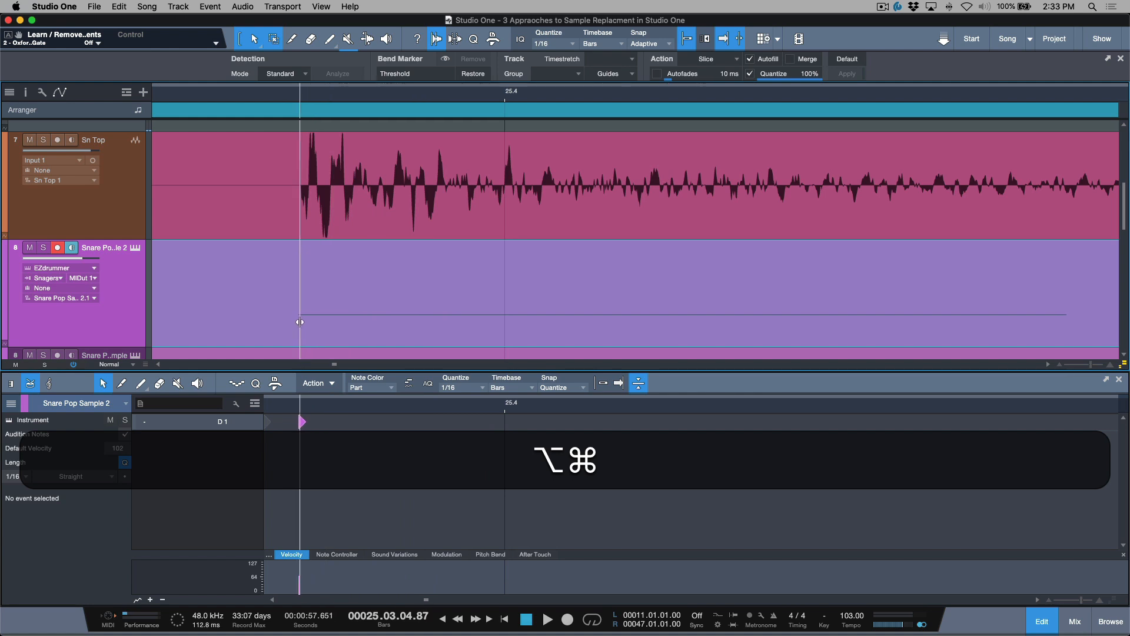
Recheck the slipped note's start against the detected Sn Top transient just before 25.4.
left_click(236, 283)
left_click(256, 160)
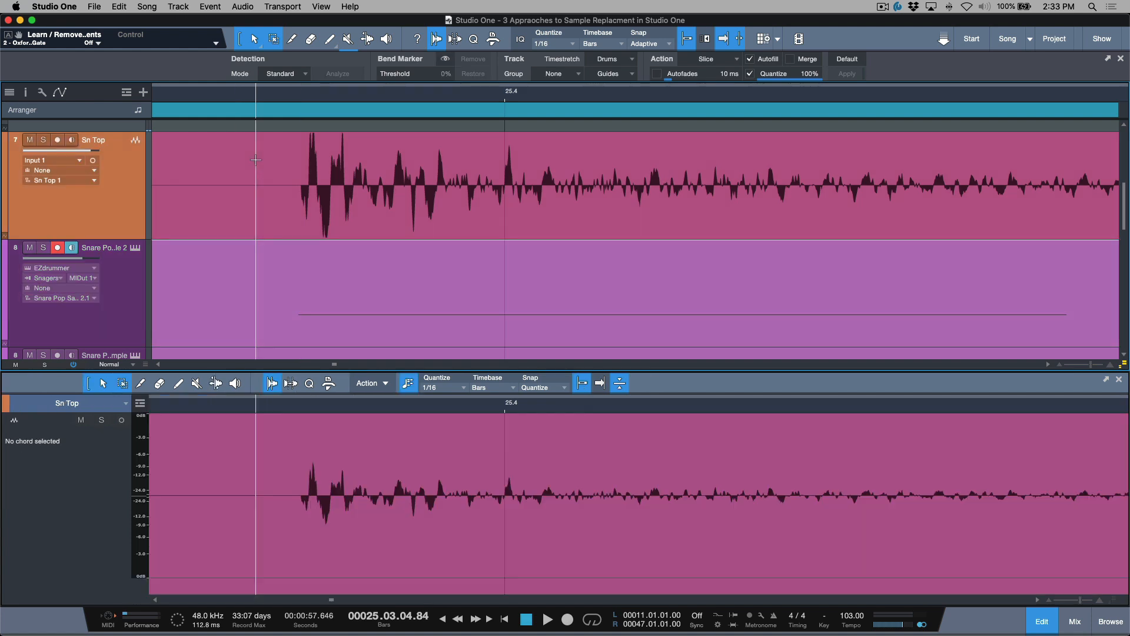
key("Tab")
left_click(117, 310)
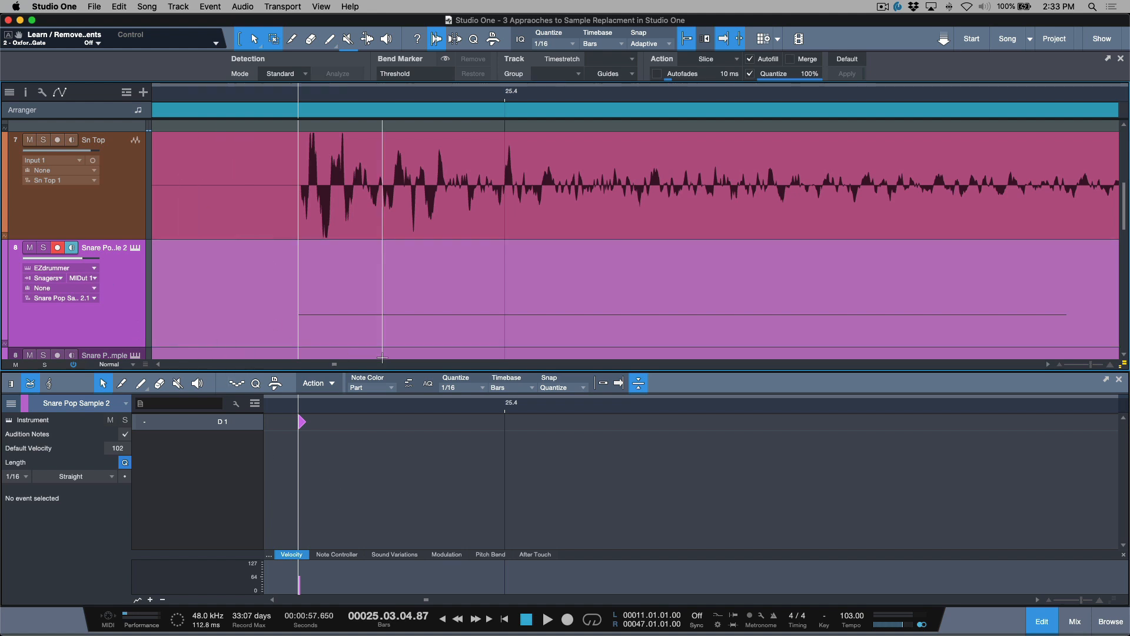
Go through the following Snare Pop Sample 2 notes and compare the one before 26.4 with its Sn Top transient.
left_click_drag(336, 428, 284, 427)
key("Right")
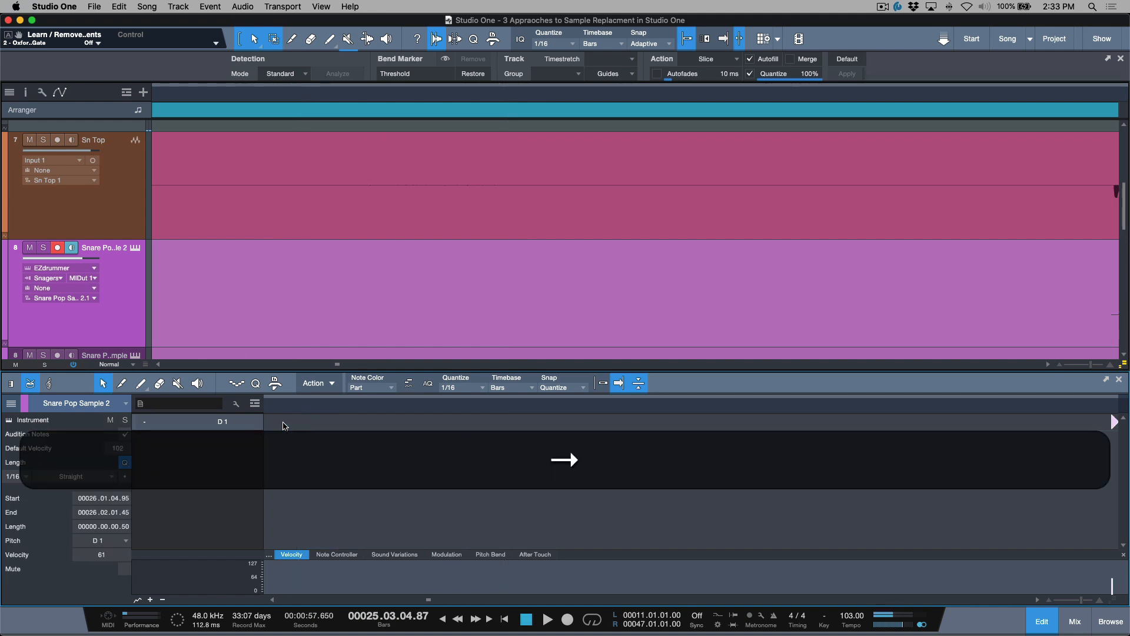
key("Right")
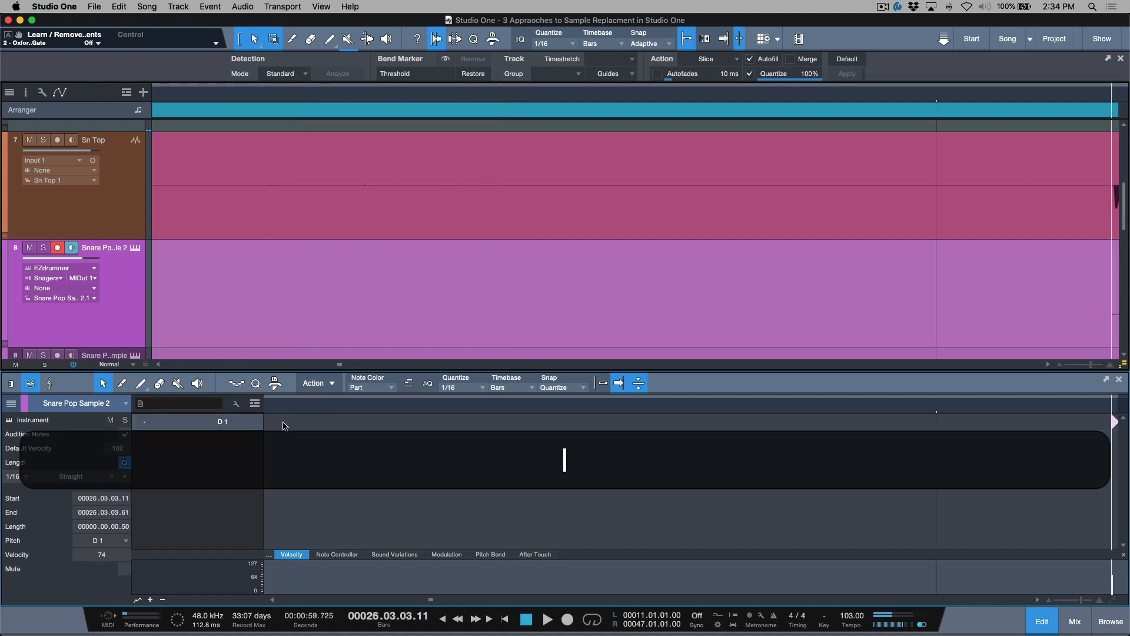
key("w")
key("e")
key("w")
key("w")
key("w")
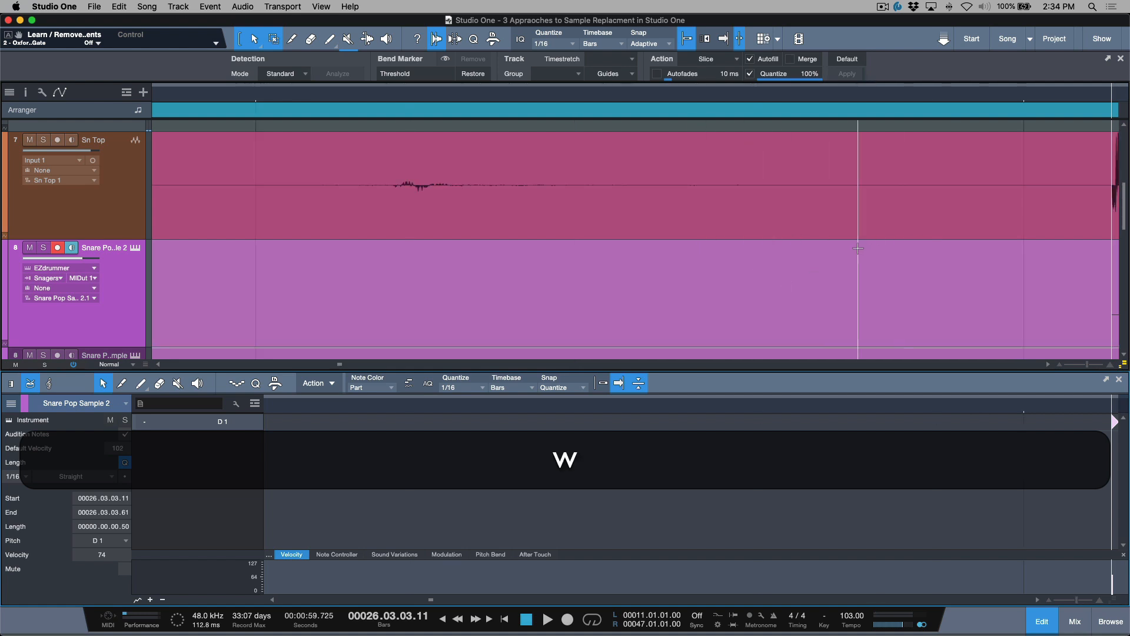
scroll(507, 206, "right", 5)
scroll(465, 207, "right", 3)
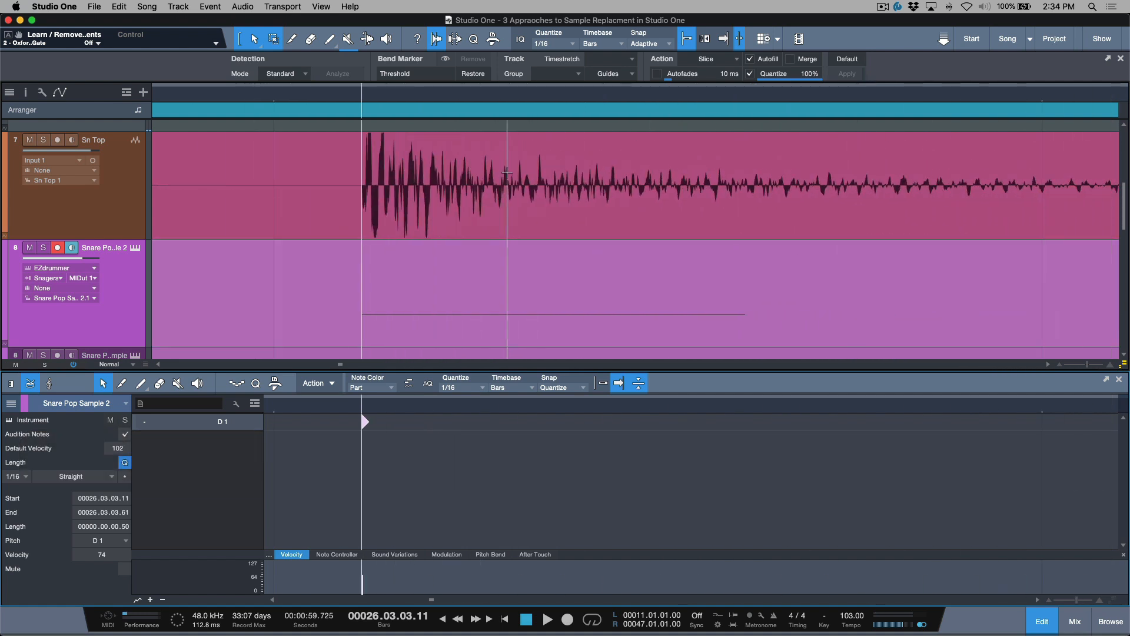
Step through the Snare Pop Sample 2 notes up to 28.2 and compare their starts with the Sn Top transients.
key("e")
key("e")
key("e")
key("w")
key("w")
key("w")
key("w")
key("w")
key("Right")
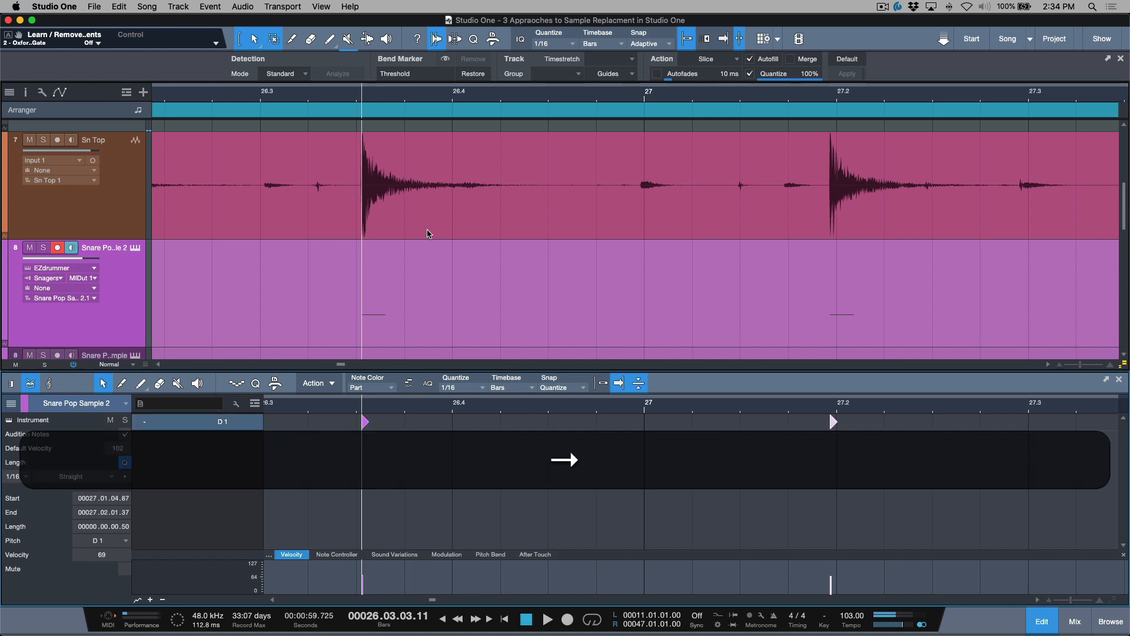
key("l")
key("Right")
key("l")
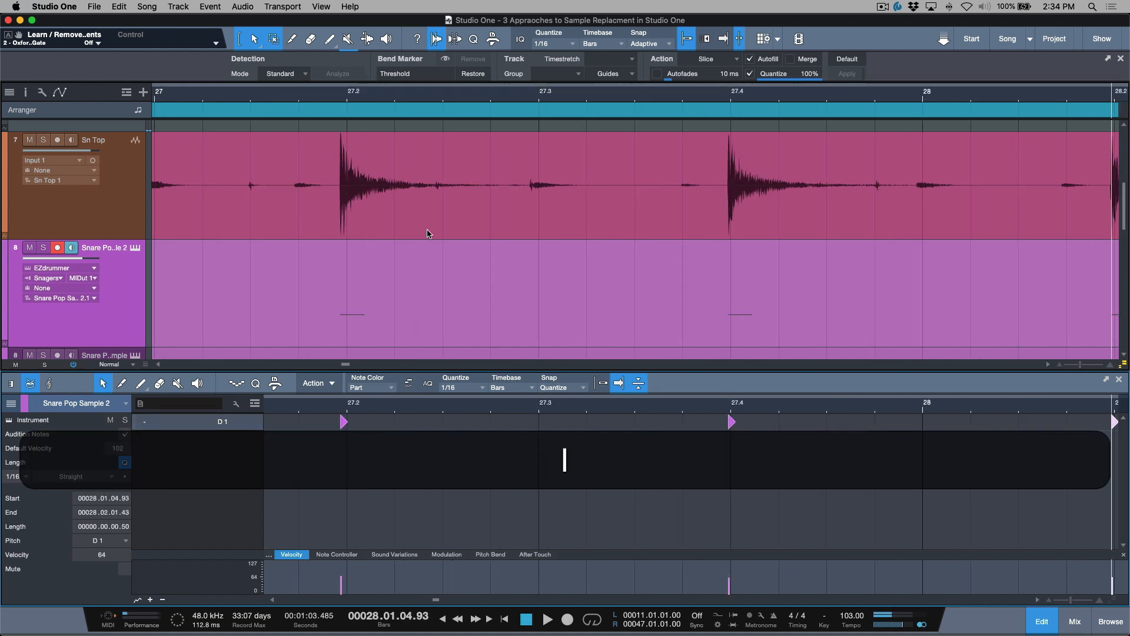
scroll(700, 176, "right", 5)
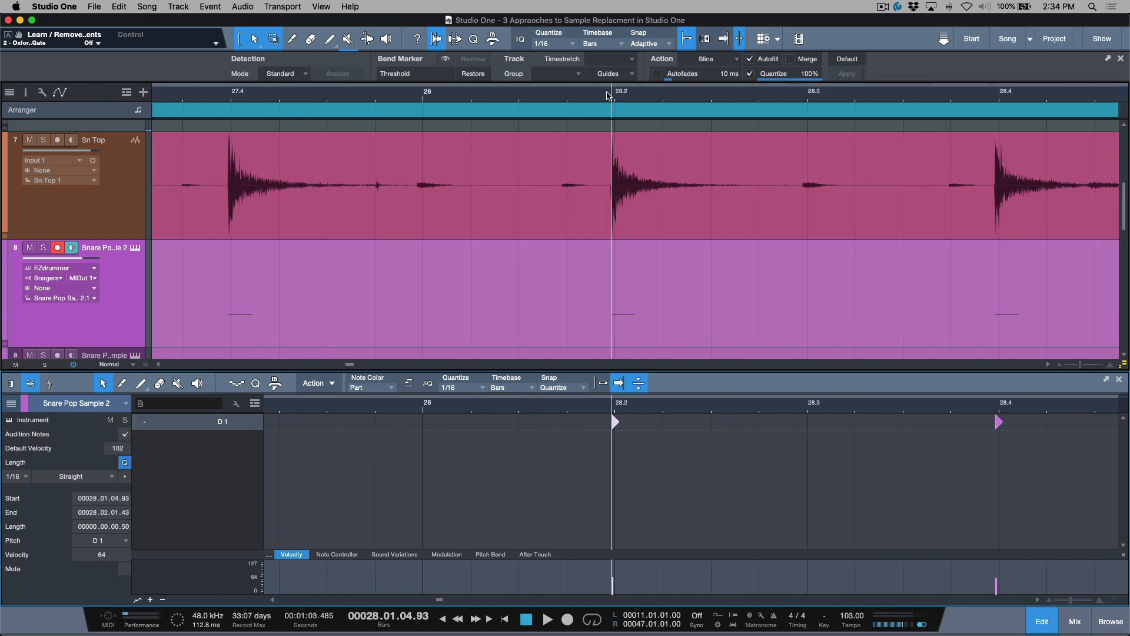
scroll(607, 92, "up", 5)
scroll(644, 102, "up", 3)
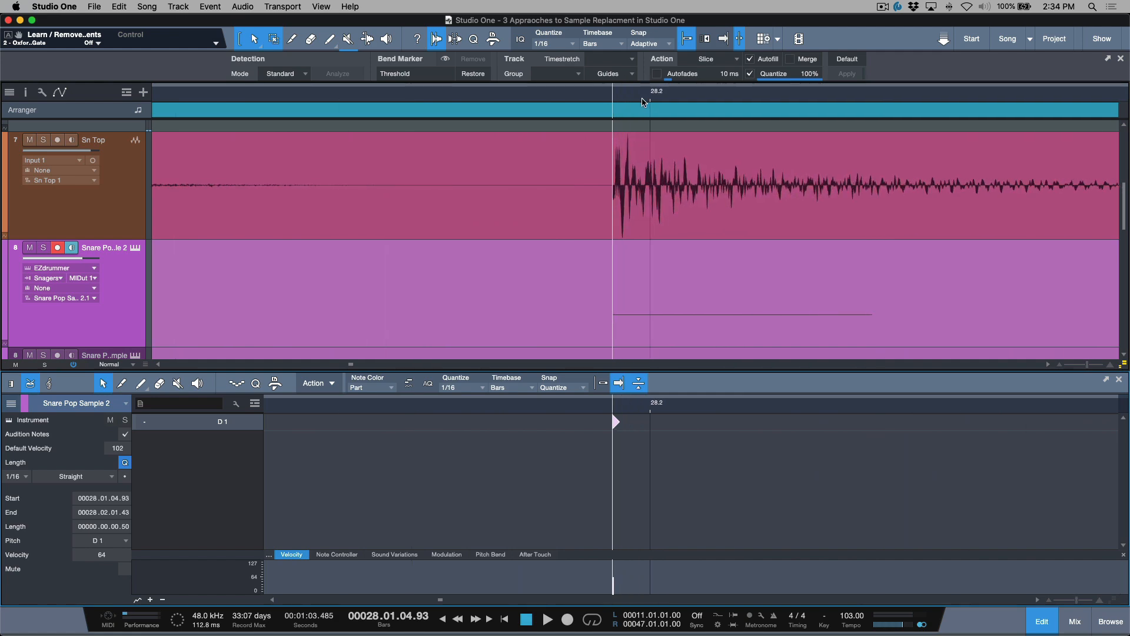
scroll(624, 97, "down", 8)
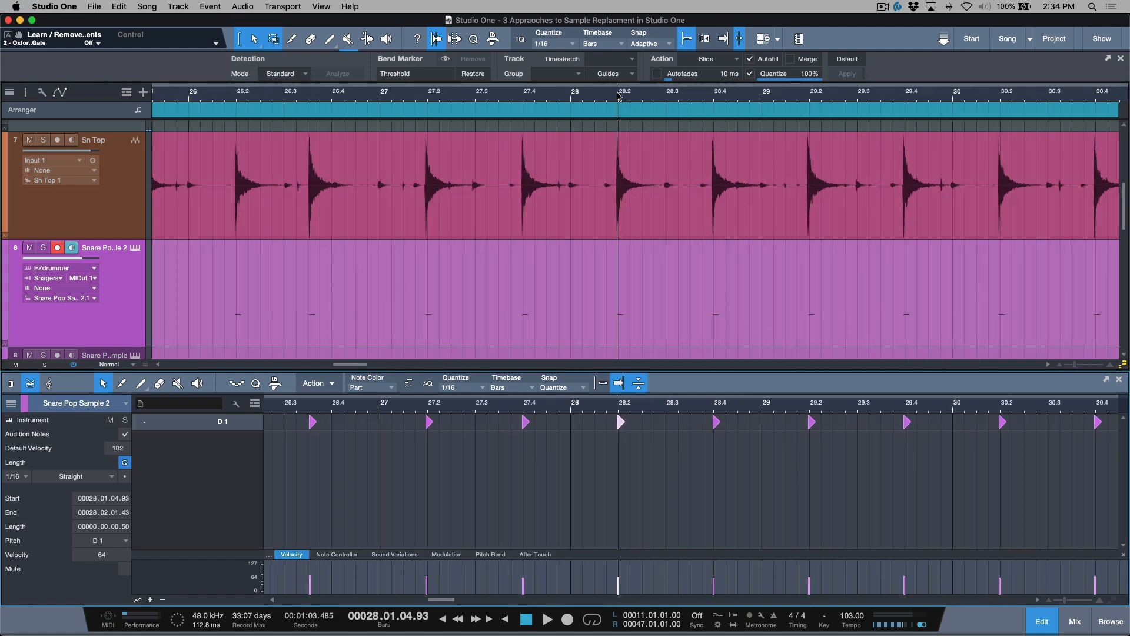
Disarm Snare Pop Sample 2 and solo it together with Sn Top, with the playback position at bar 23.
scroll(678, 99, "down", 3)
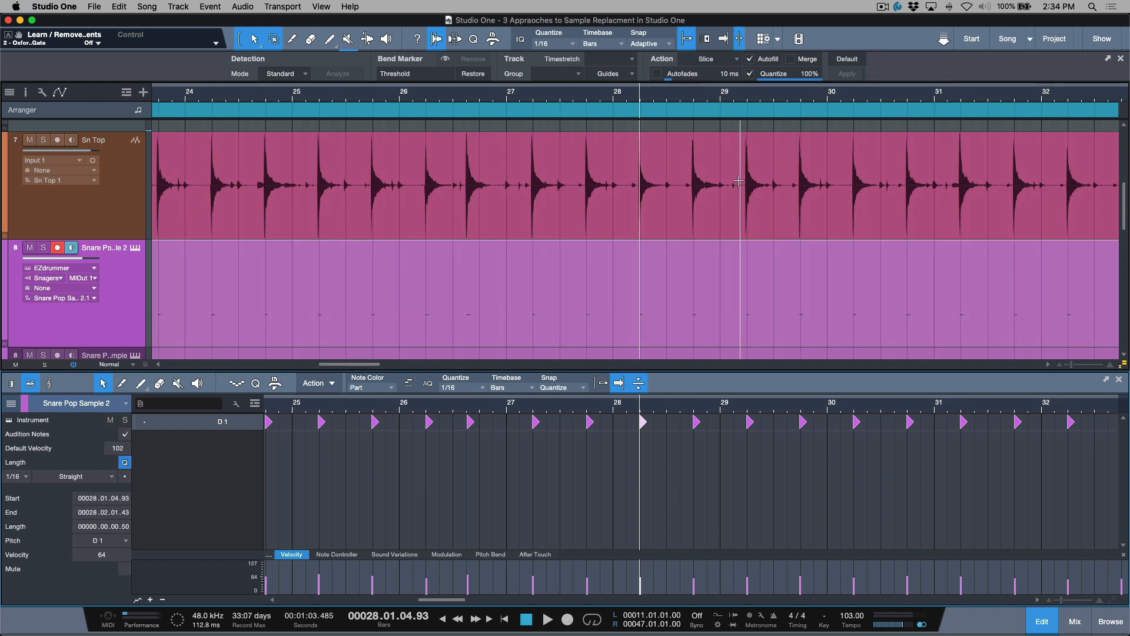
scroll(686, 98, "down", 5)
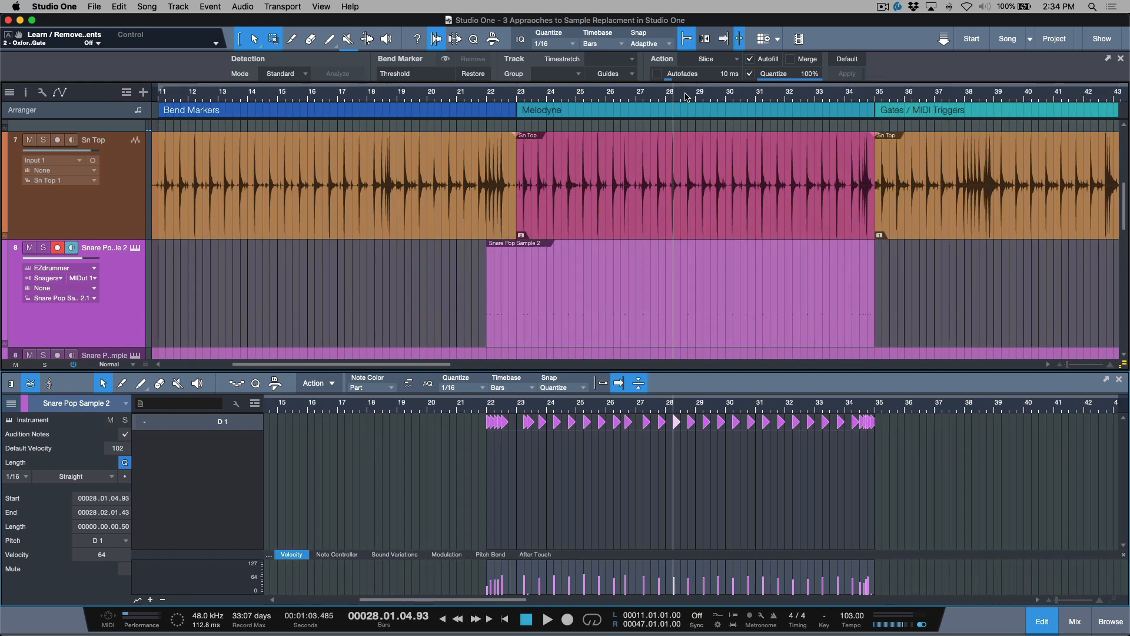
scroll(686, 97, "down", 3)
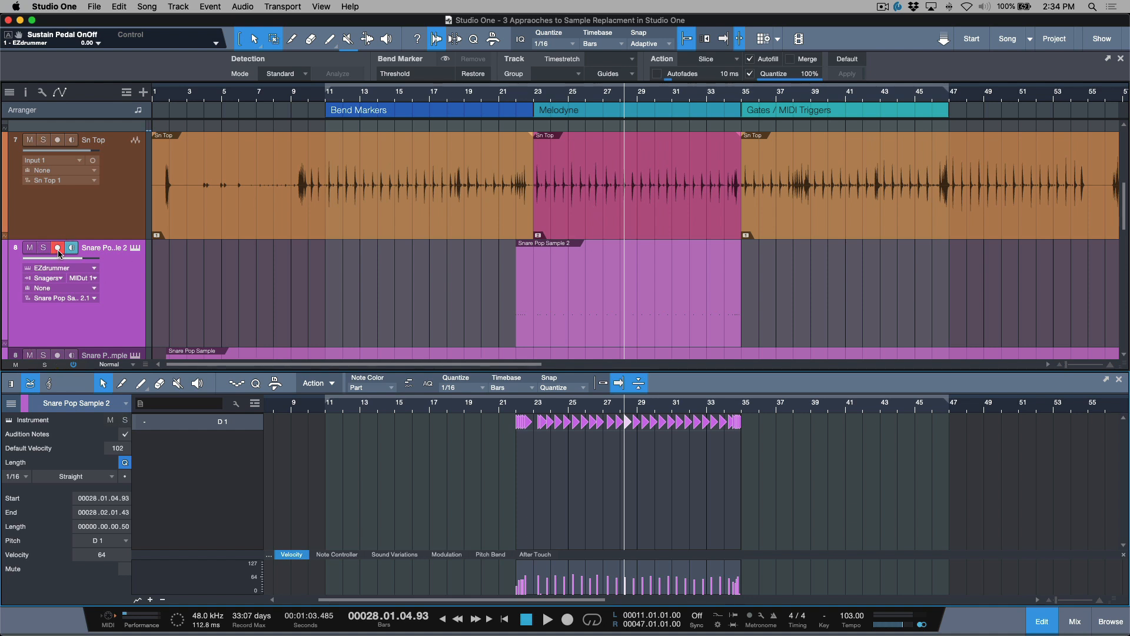
left_click(44, 141)
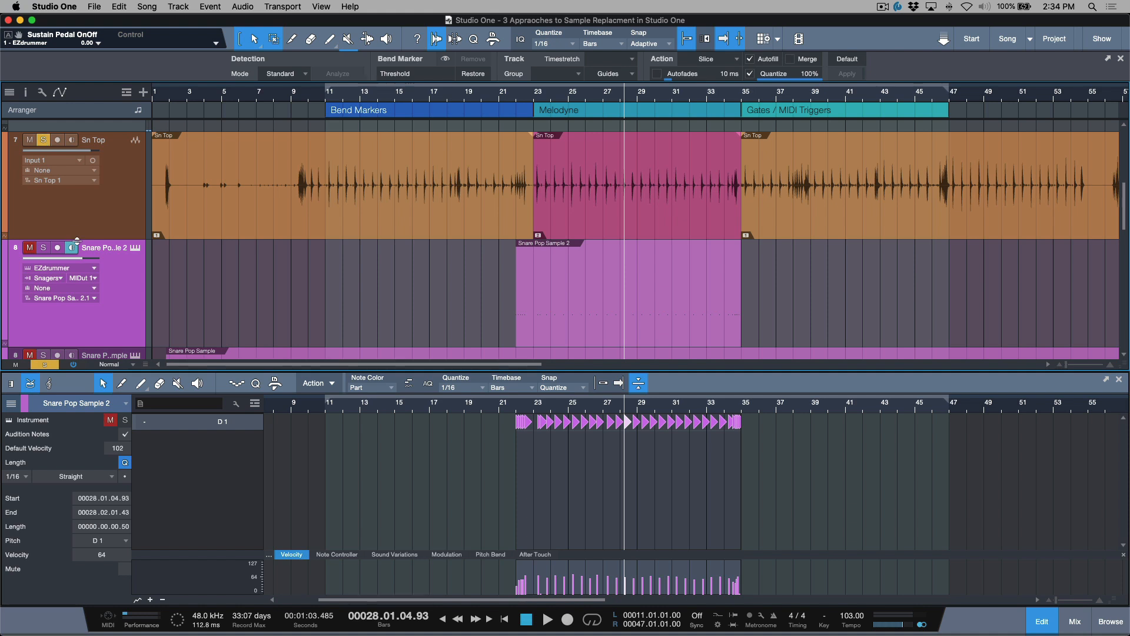
left_click(43, 247)
left_click(707, 216)
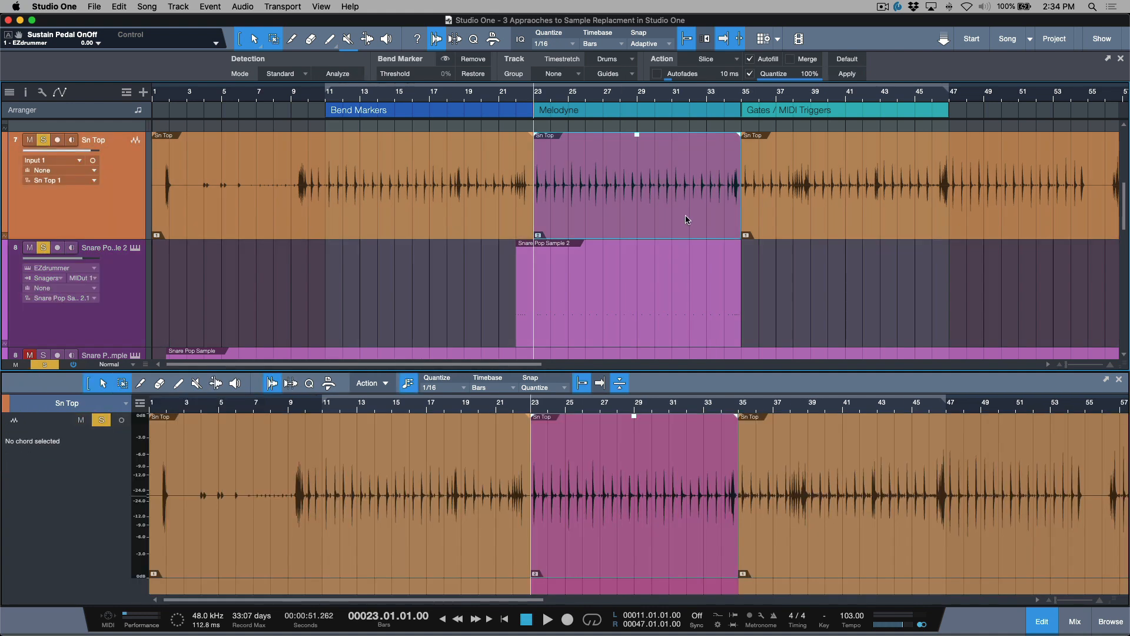
Play the soloed snare tracks from bar 23 and raise Snare Pop Sample 2's channel fader to +0.7 dB.
mouse_move(85, 262)
left_click(119, 294)
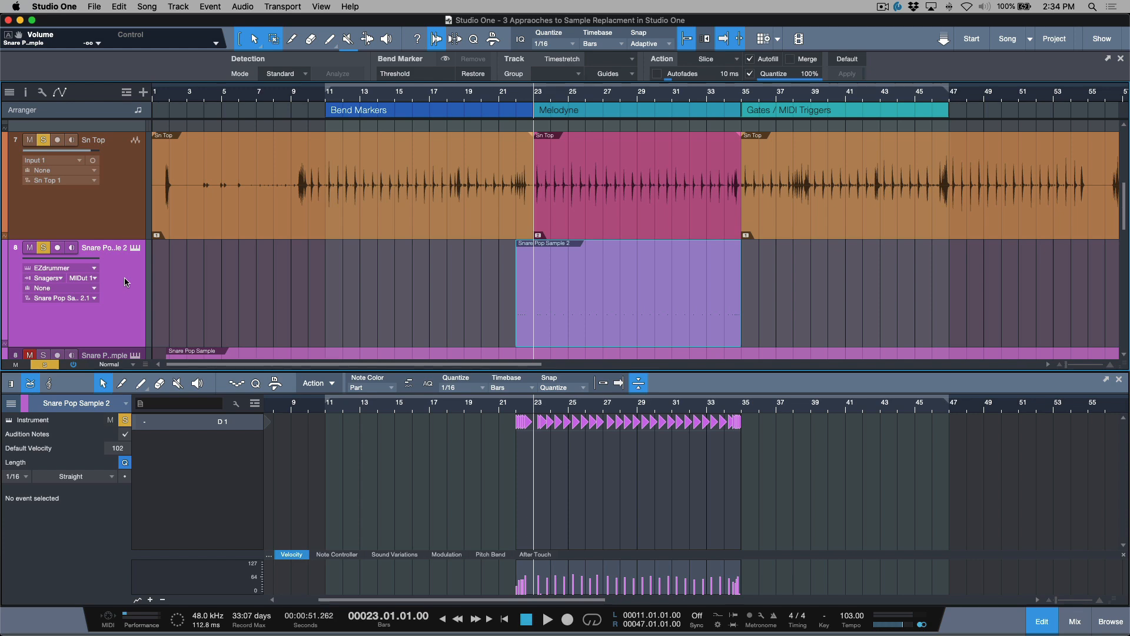
key("F3")
key("space")
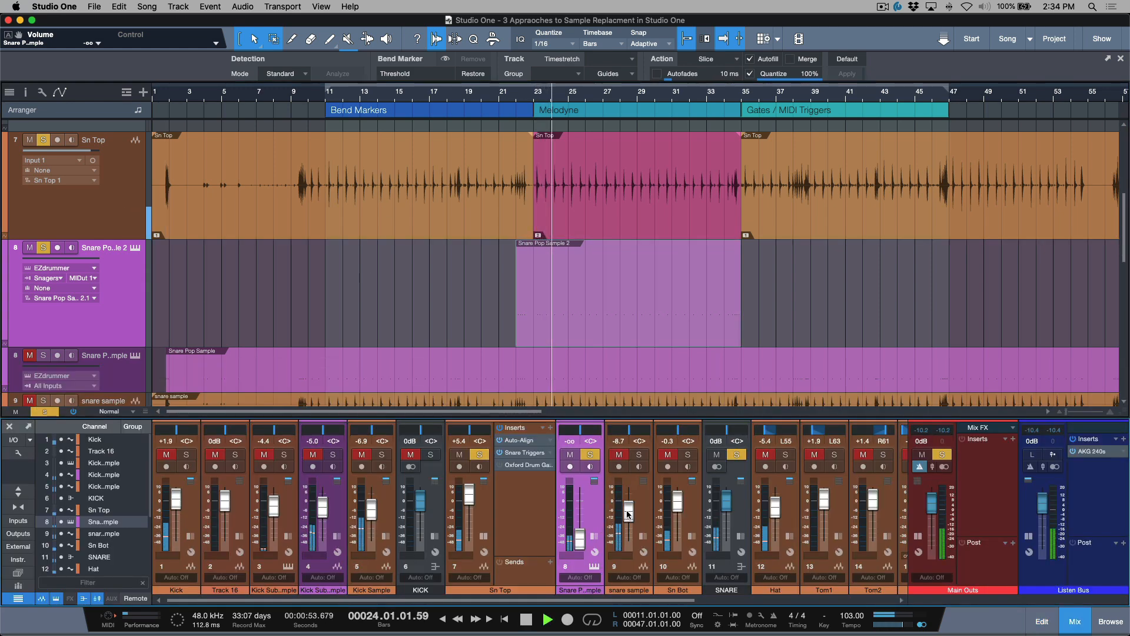
left_click_drag(582, 539, 586, 500)
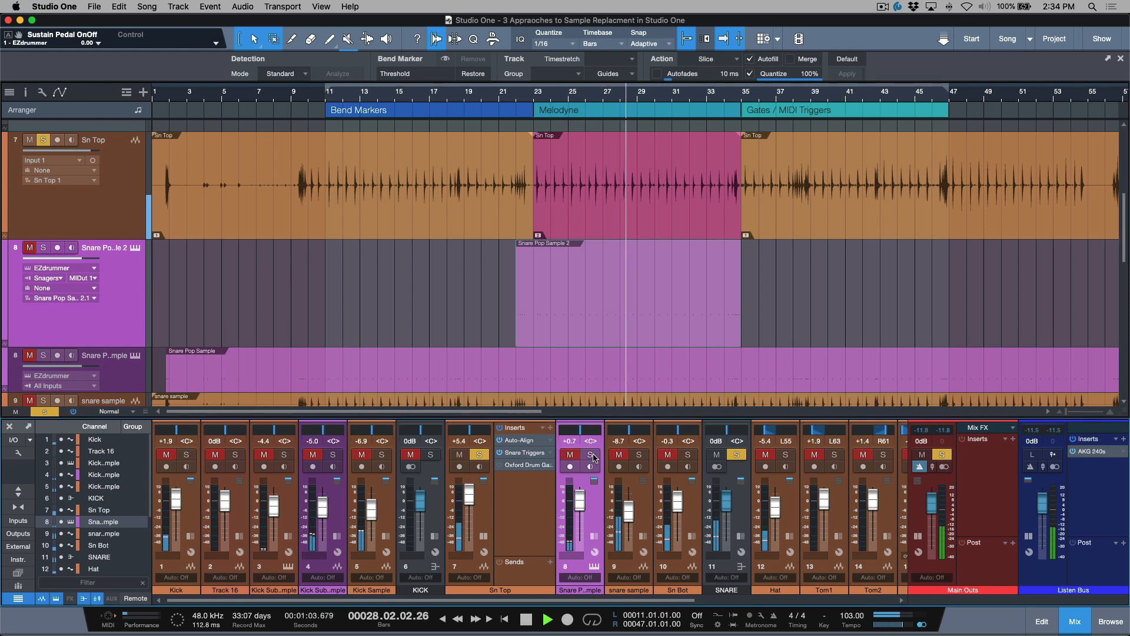
key("space")
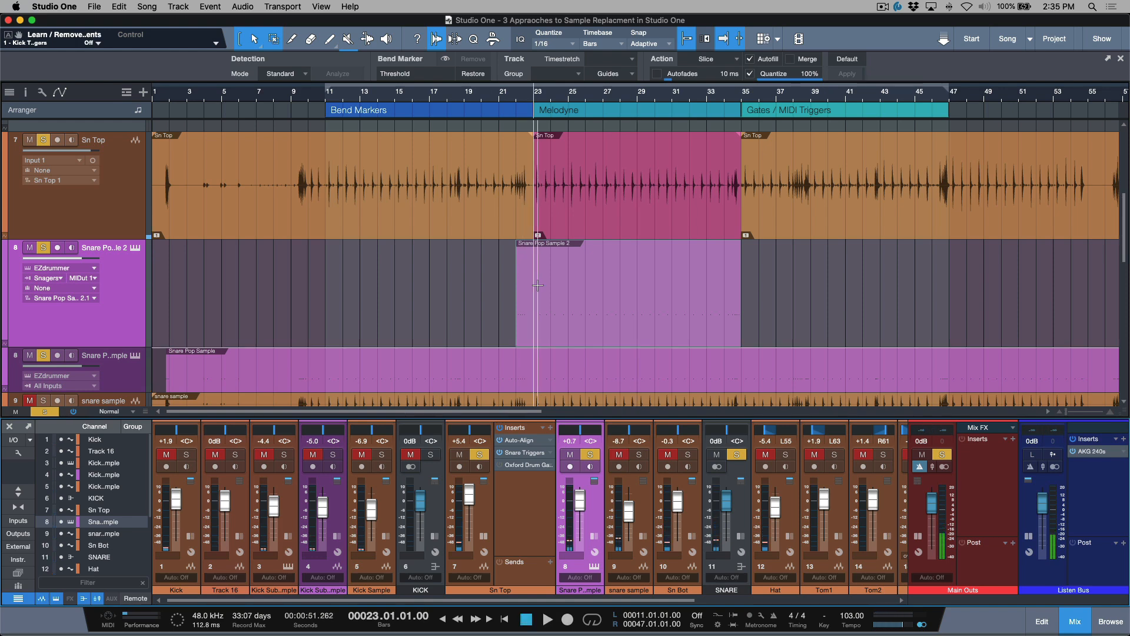
Clear the current solos and solo the Sn Bot, snare sample and Sn Top tracks instead.
key("shift+w")
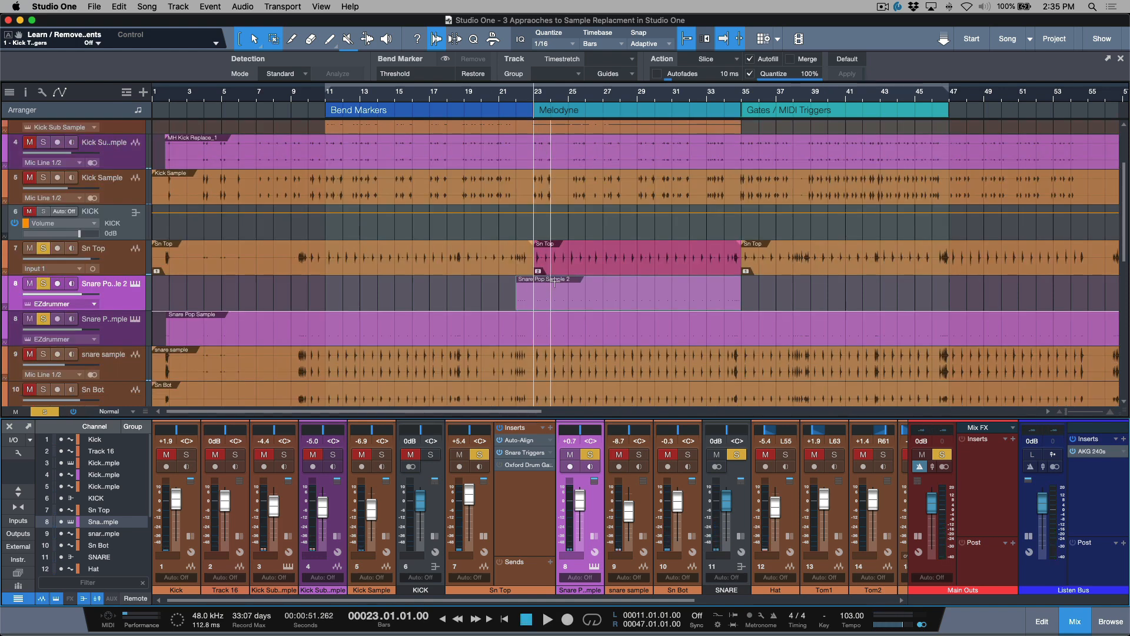
scroll(580, 286, "down", 2)
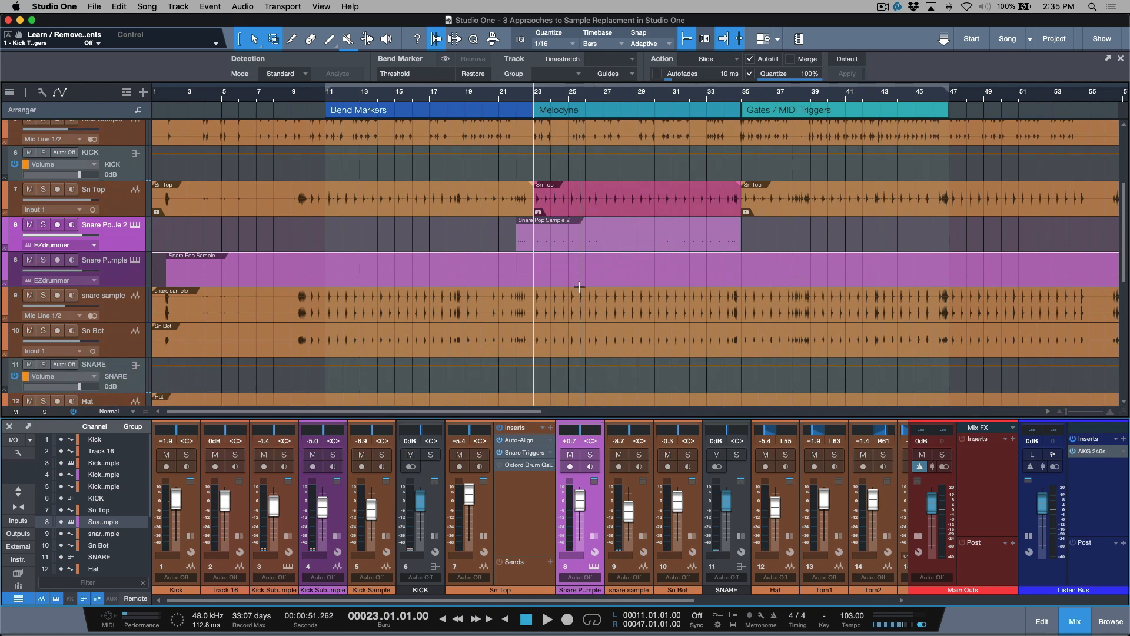
left_click(134, 315)
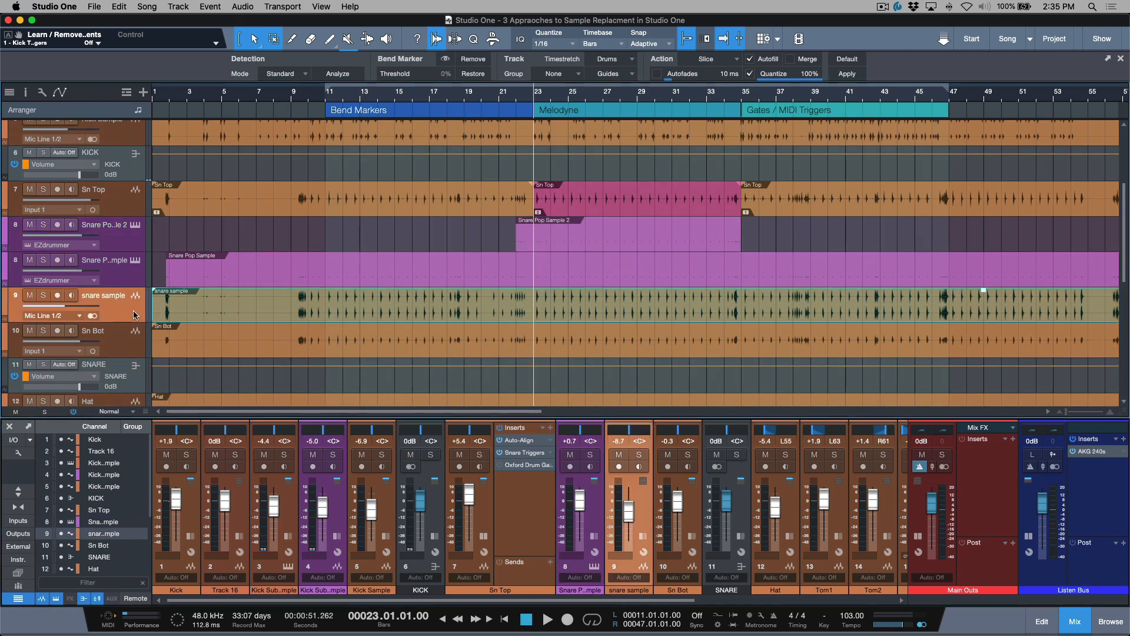
left_click(43, 330)
left_click(44, 295)
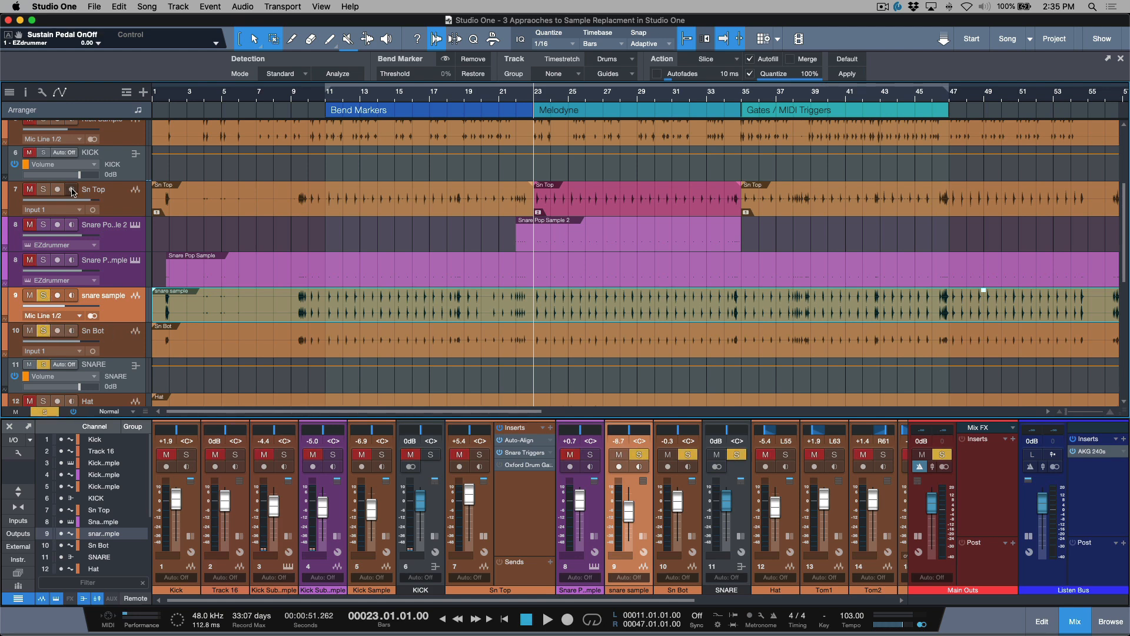
left_click(43, 189)
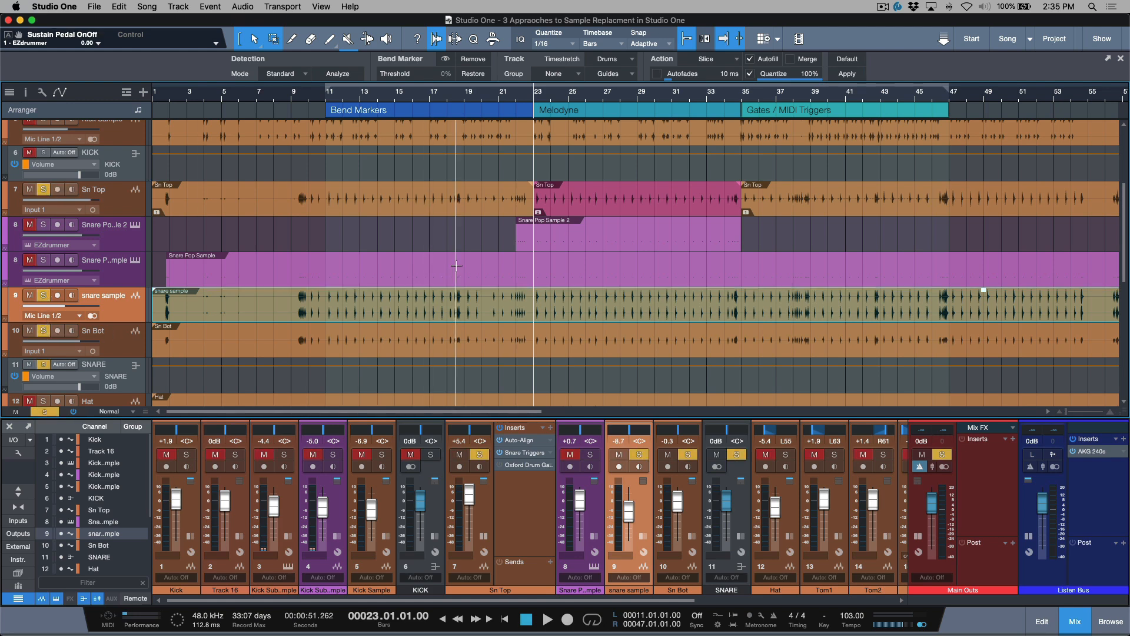
Mute the Snare Pop Sample 2 event and add the overhead and room tracks to the soloed snare tracks.
left_click(647, 246)
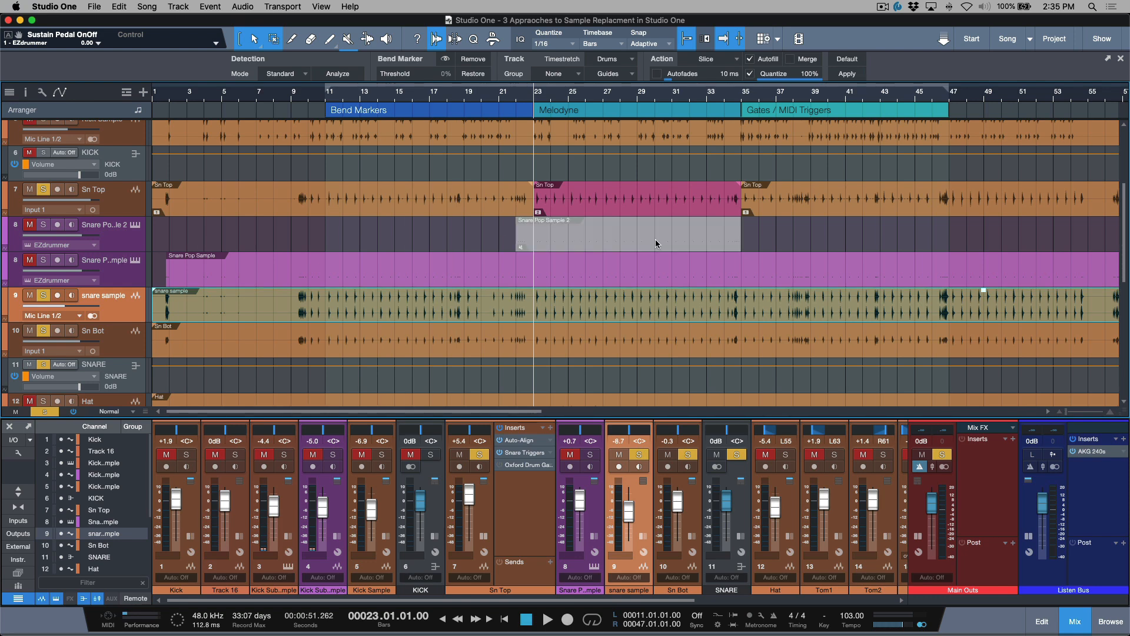
scroll(448, 278, "down", 5)
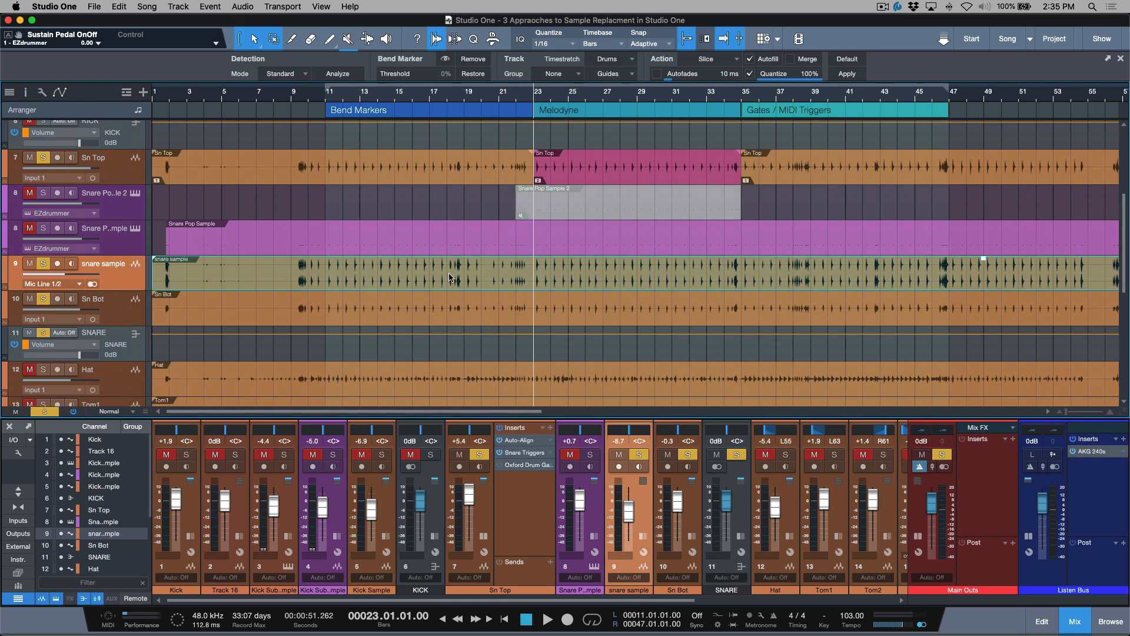
scroll(350, 286, "down", 4)
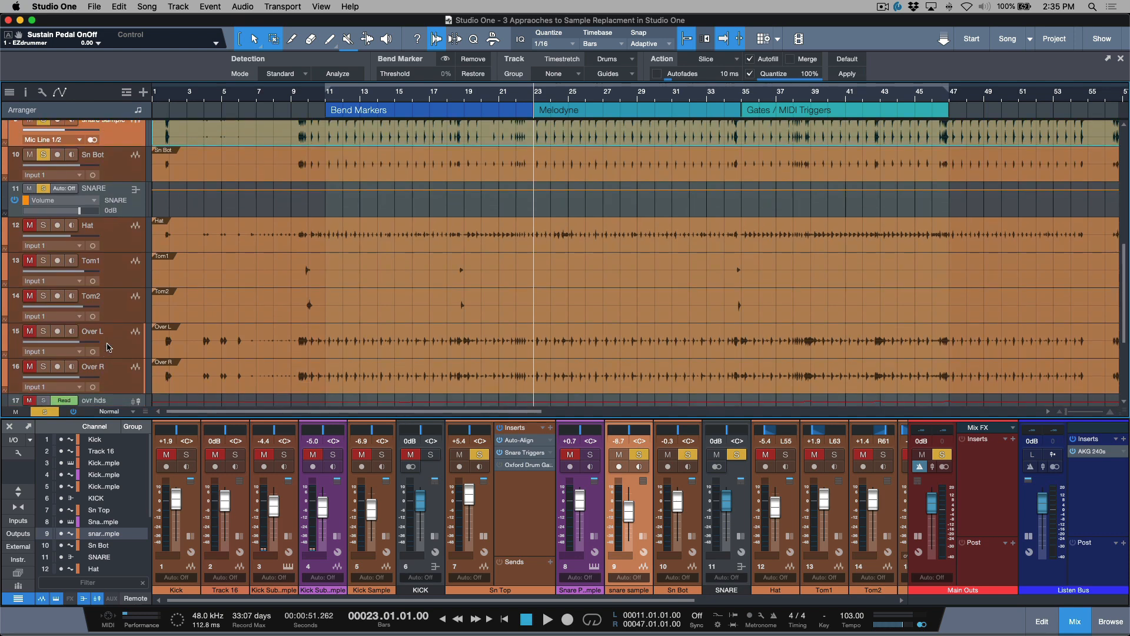
scroll(91, 357, "down", 3)
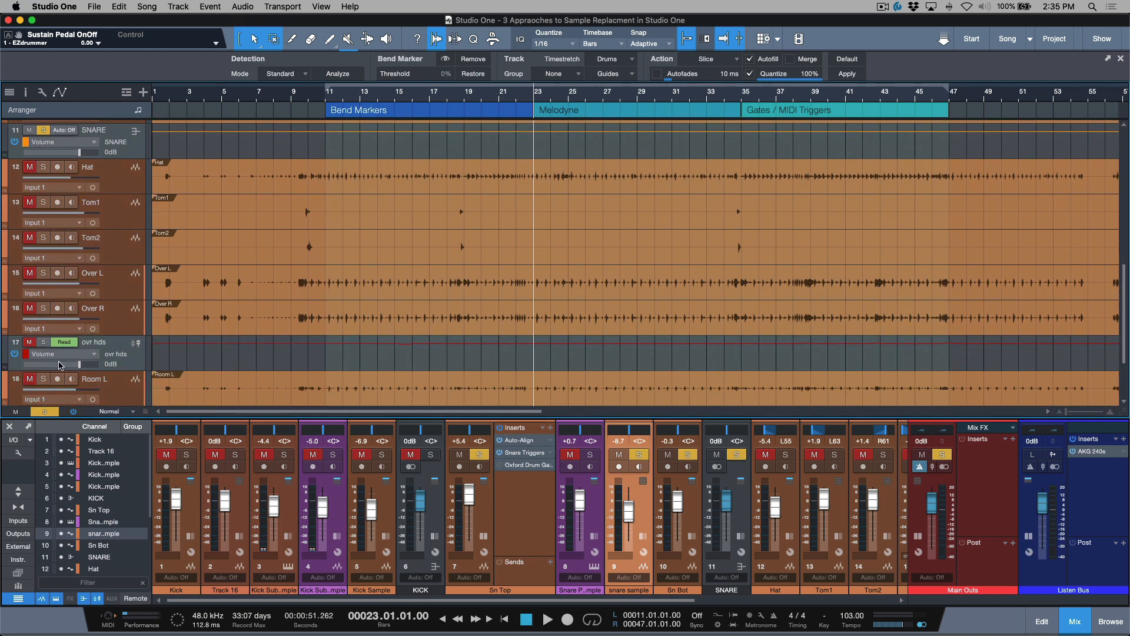
left_click(43, 308)
scroll(59, 318, "down", 4)
left_click(43, 305)
Play the soloed mix from bar 23 and toggle the Snare Pop Sample track's solo to compare the blend with and without it.
scroll(444, 321, "up", 7)
key("space")
scroll(525, 299, "up", 2)
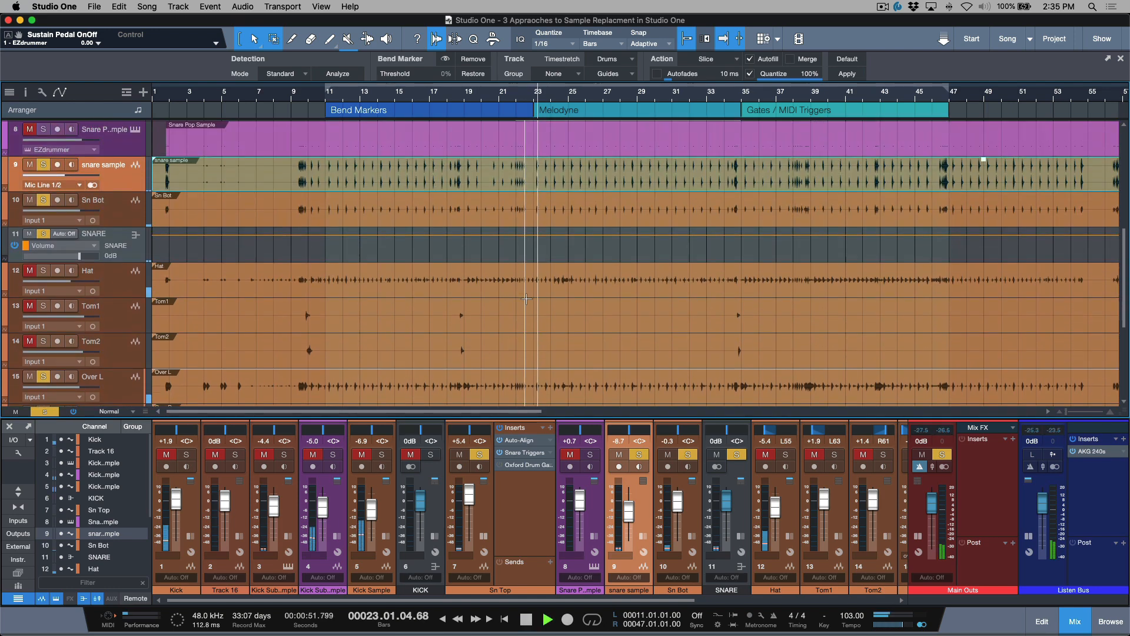
scroll(526, 299, "up", 5)
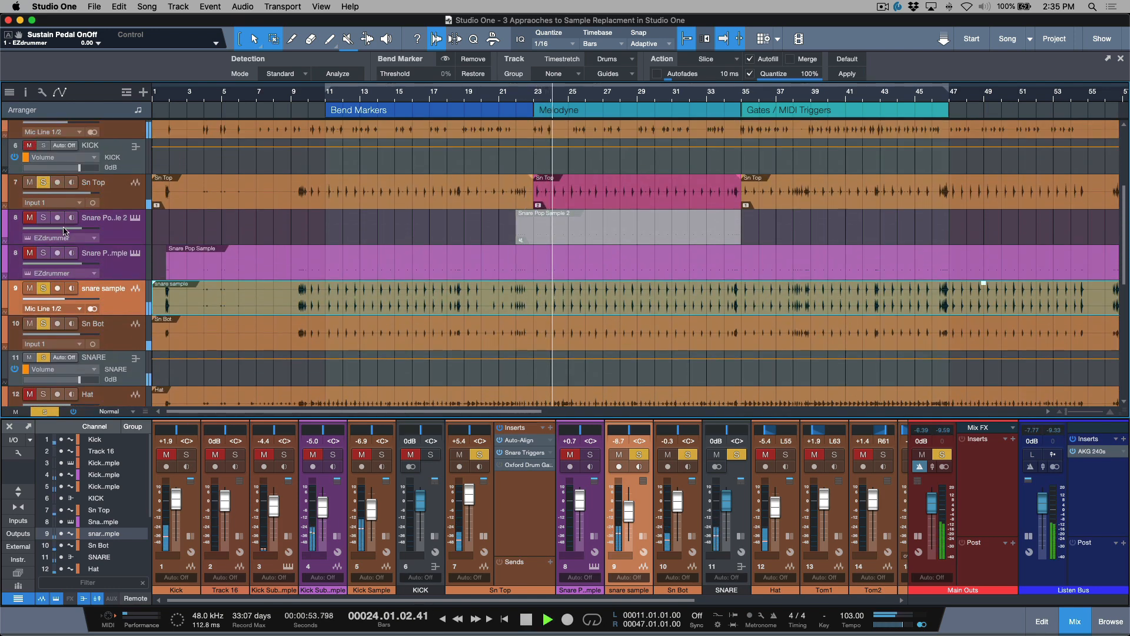
left_click(43, 252)
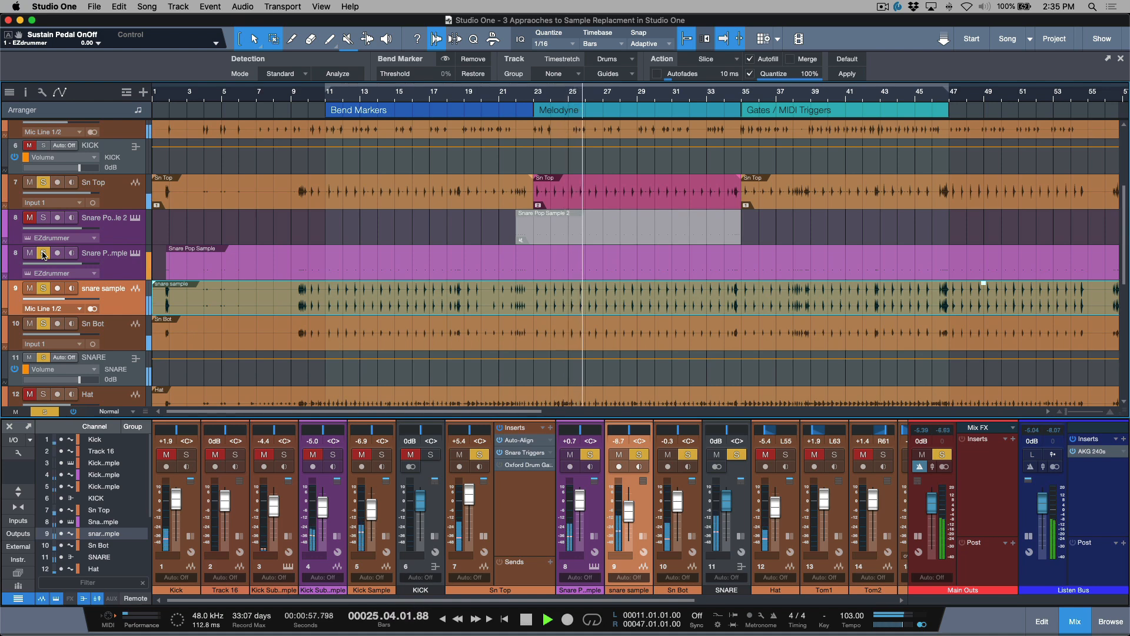
left_click(43, 255)
left_click(43, 256)
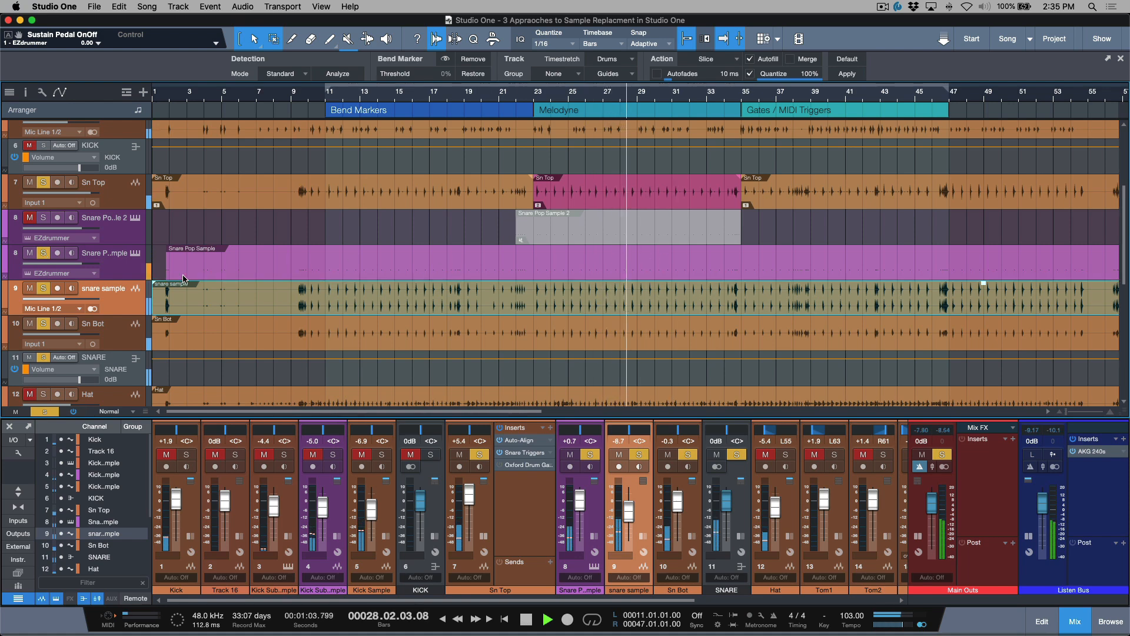
Open the Snare Pop Sample event in the note editor and stop playback.
left_click(227, 257)
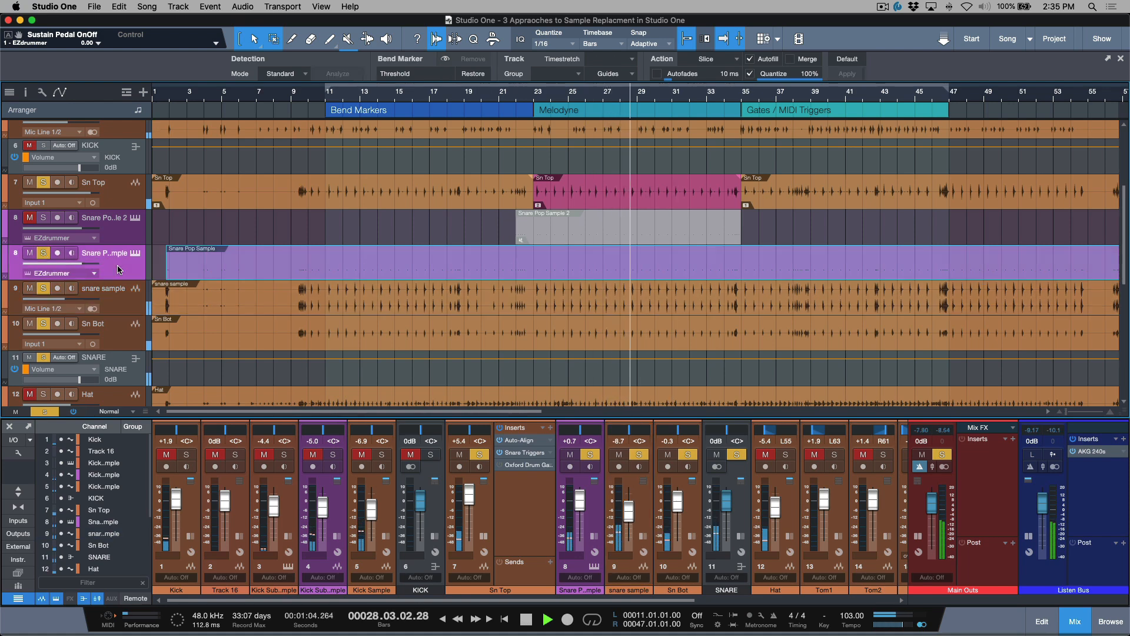
double_click(229, 254)
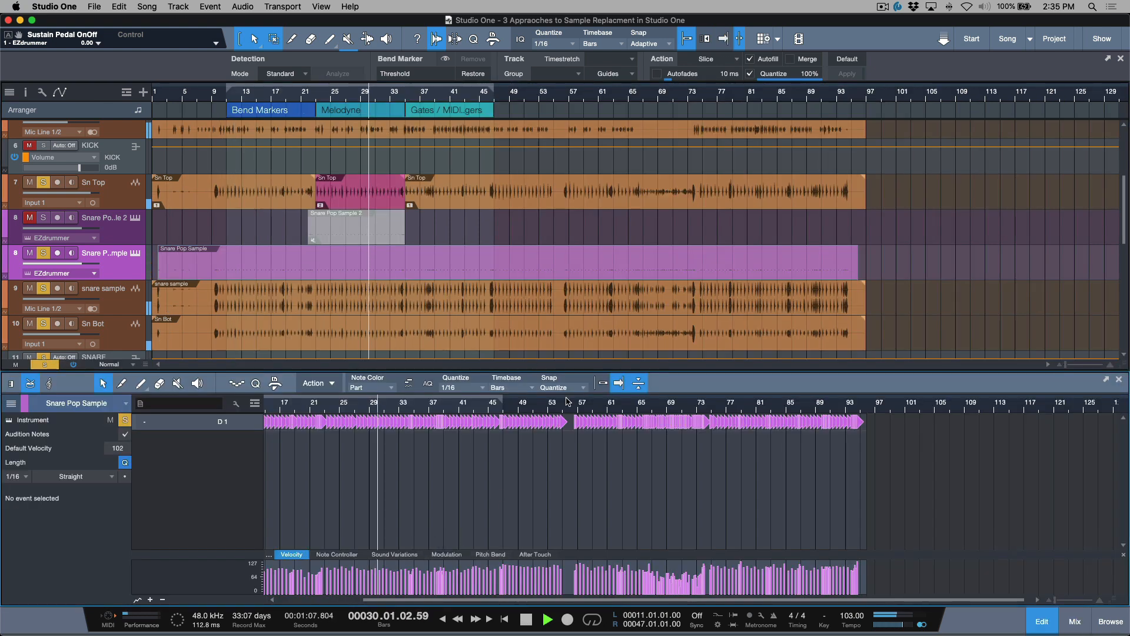
key("space")
Select all notes of the Snare Pop Sample 2 event and raise their velocities together, with the first note at 64.
left_click_drag(450, 230, 389, 231)
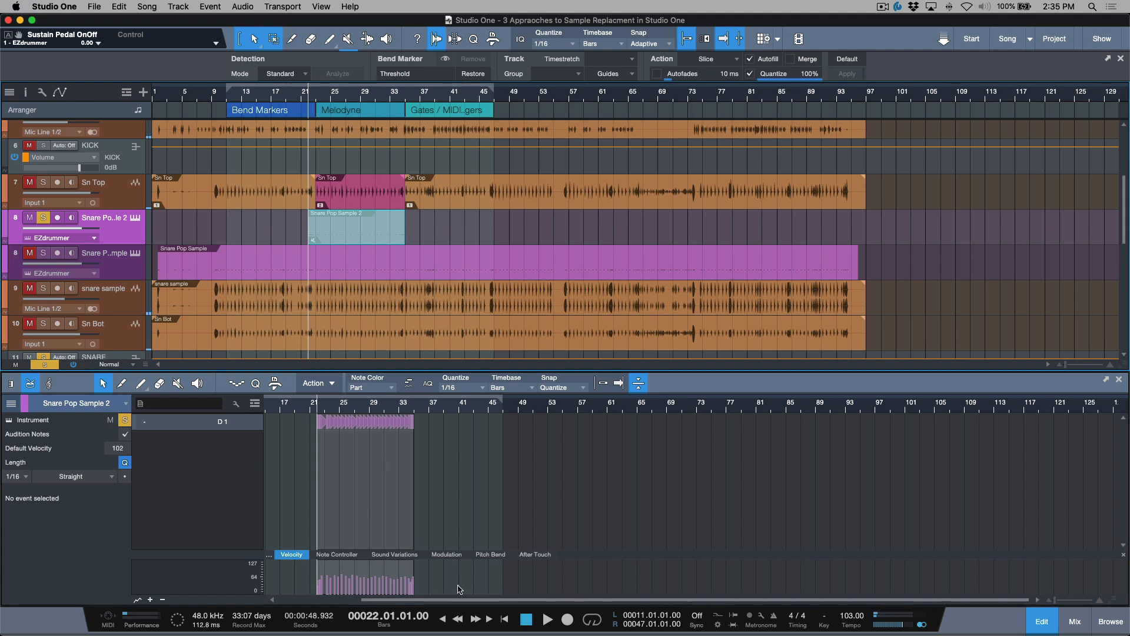
left_click_drag(448, 415, 301, 550)
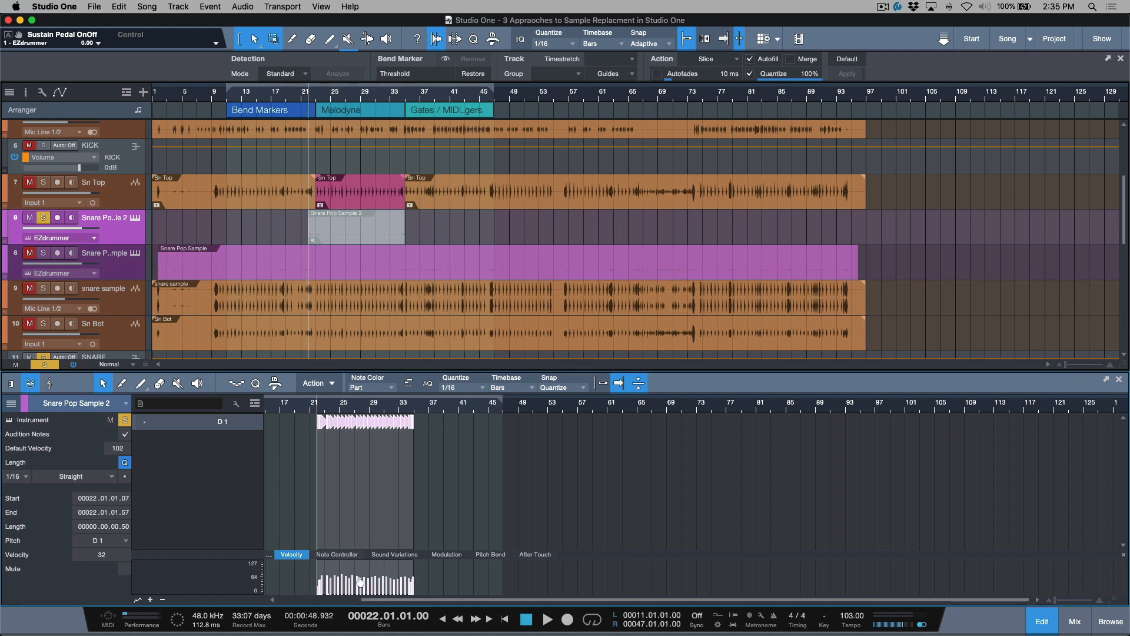
left_click_drag(353, 583, 355, 574)
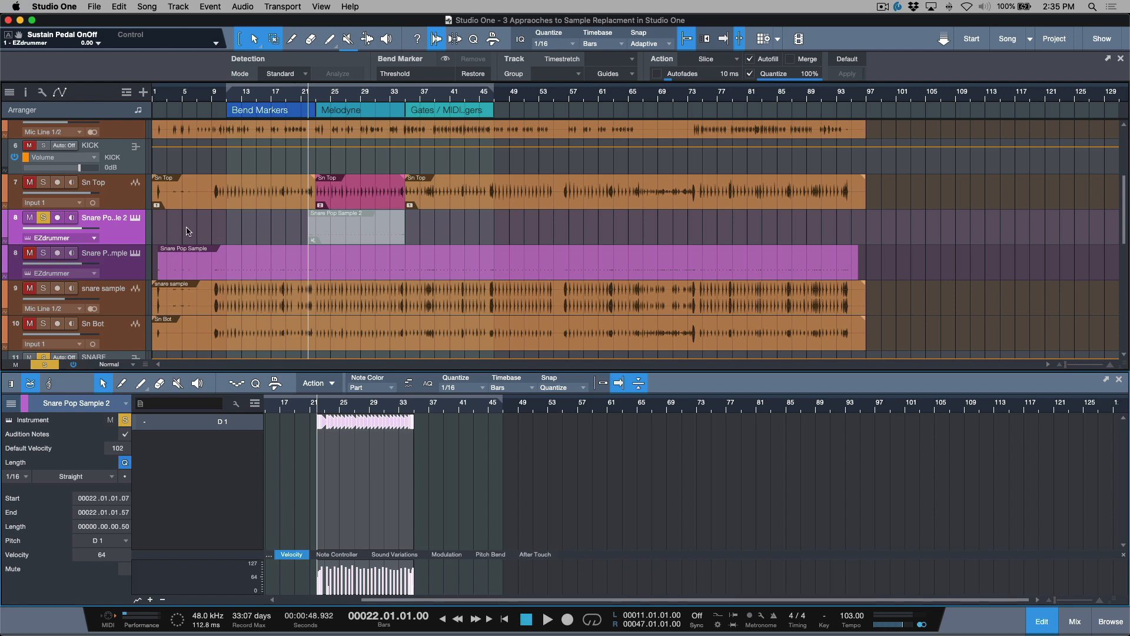
Open EZdrummer from the Snare Pop Sample 2 track, audition the kick and snare in its drum kit view, and close it.
left_click(136, 221)
left_click(136, 221)
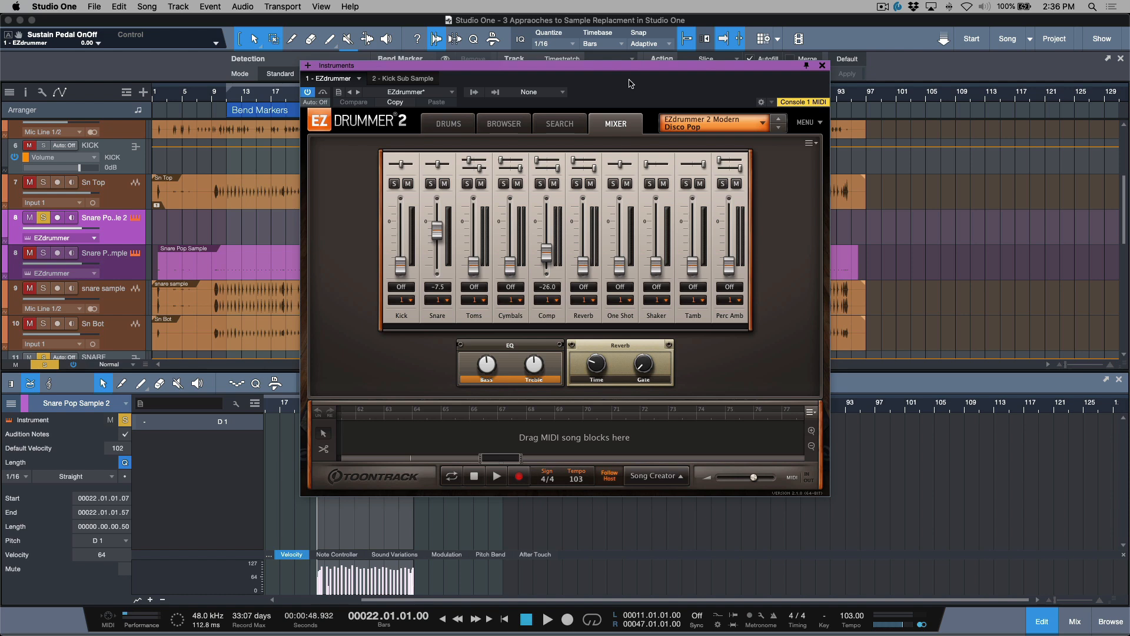
left_click(457, 126)
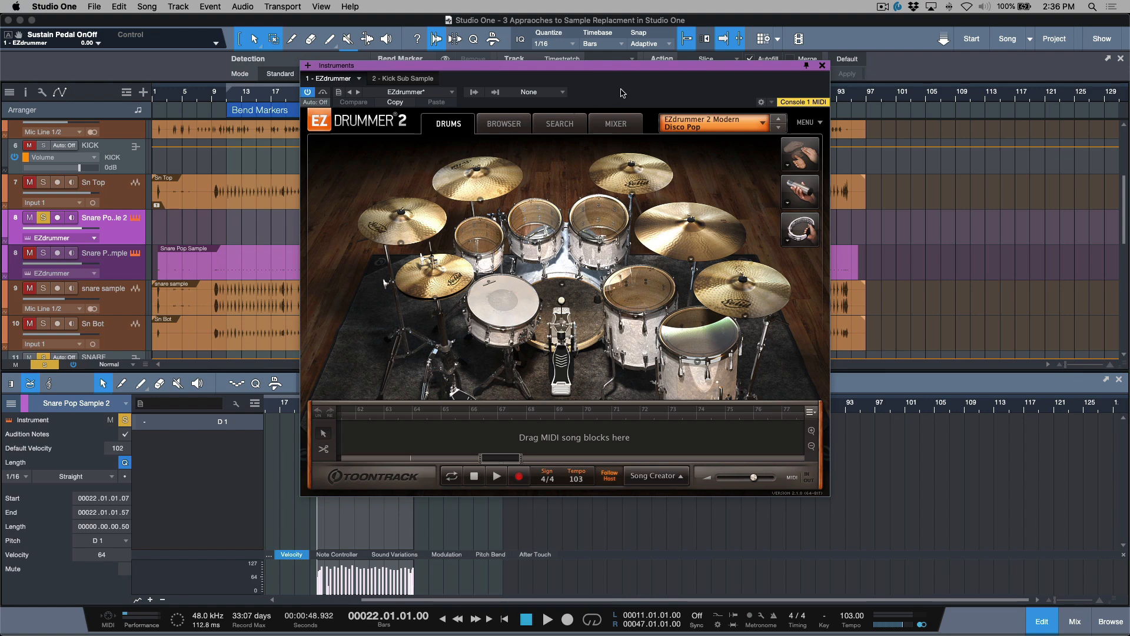
left_click(586, 317)
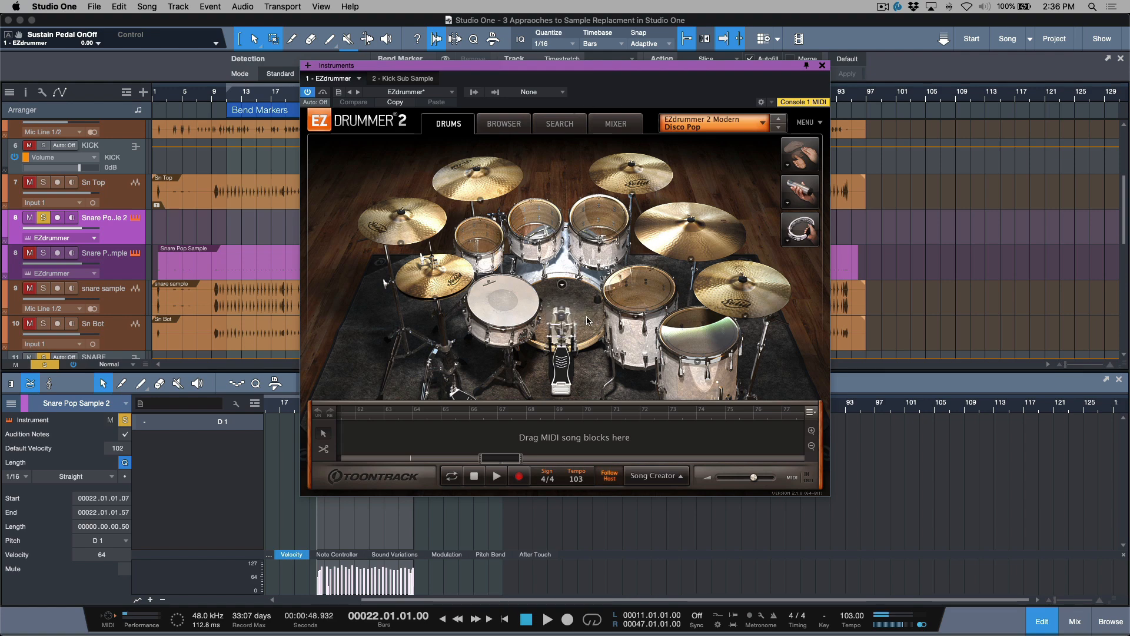
left_click(503, 309)
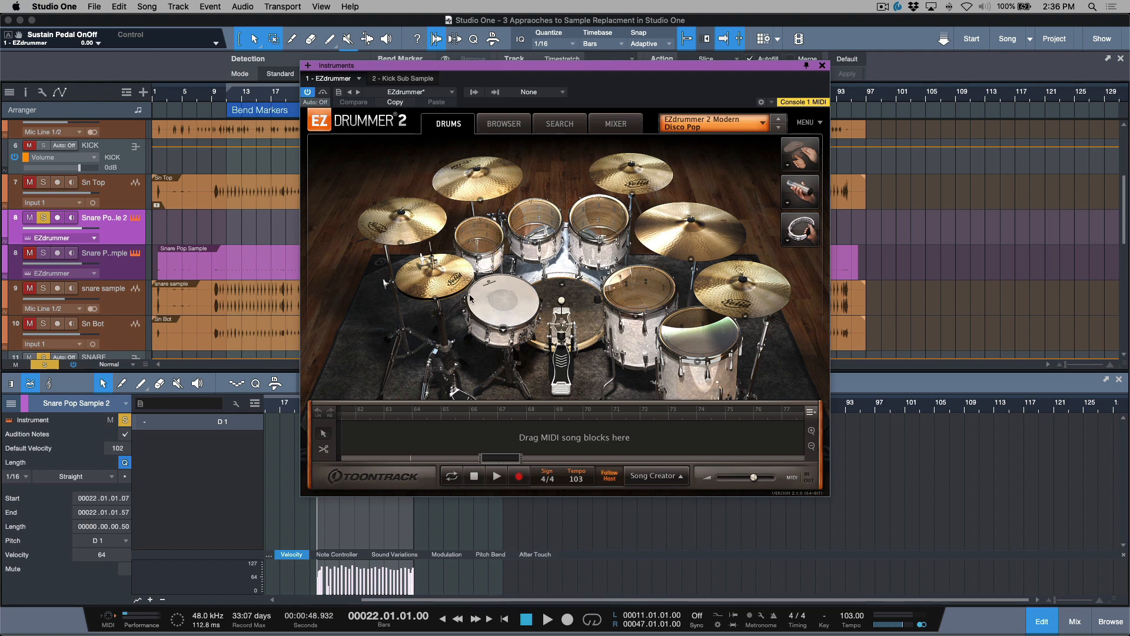
left_click(822, 65)
Clear all solos and expand the Snare Pop Sample channel in the mixer to show its inserts.
left_click(419, 223)
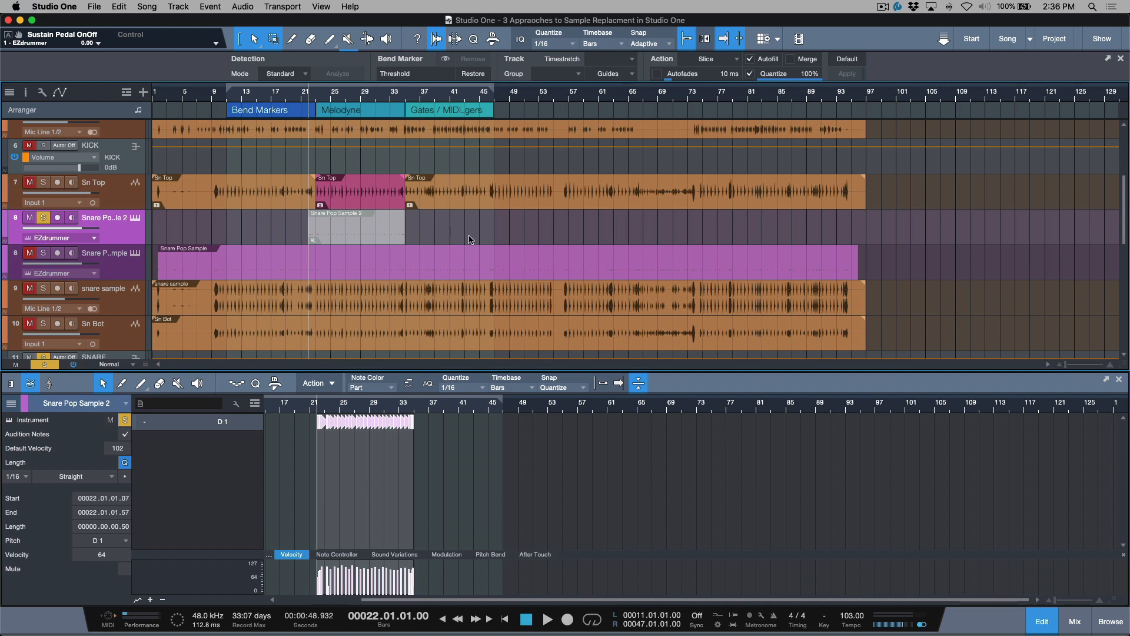
scroll(463, 242, "up", 3)
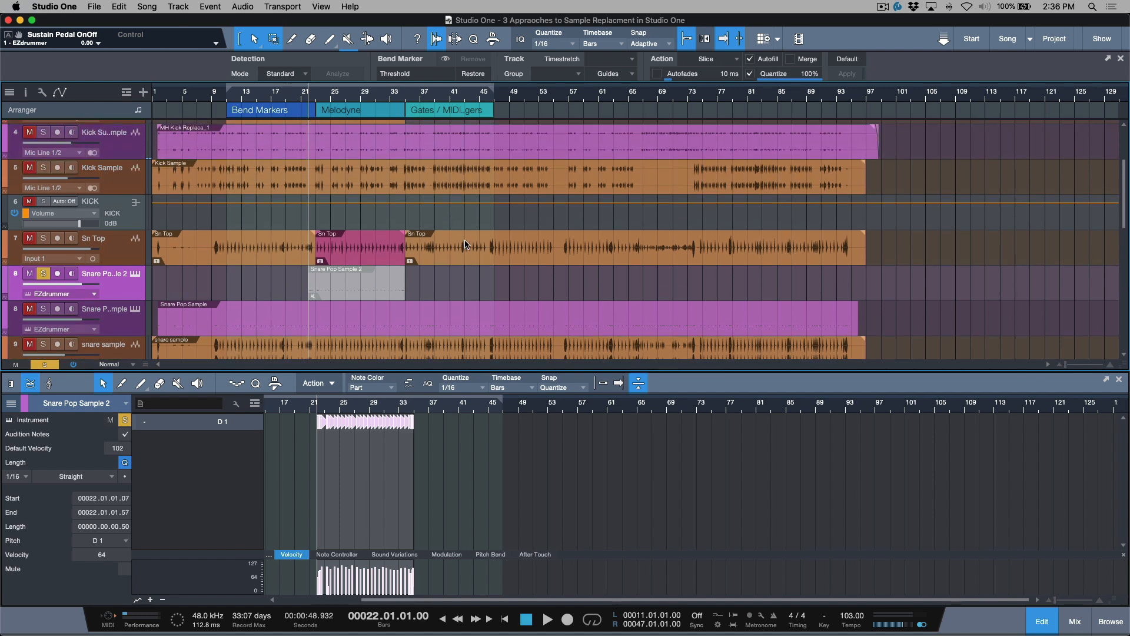
key("s")
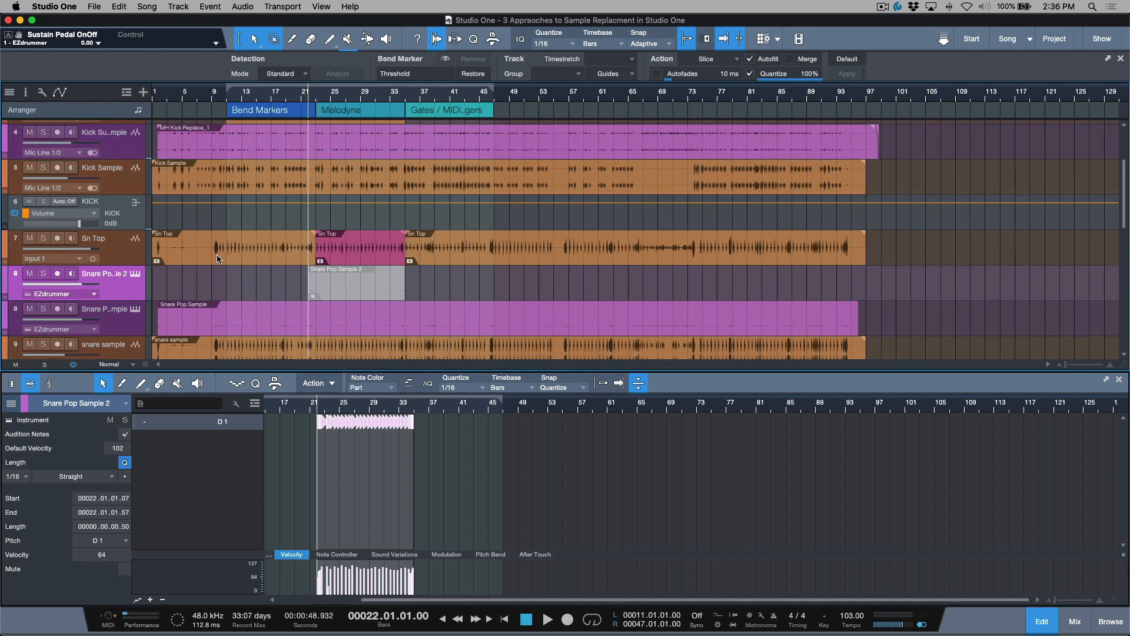
key("F3")
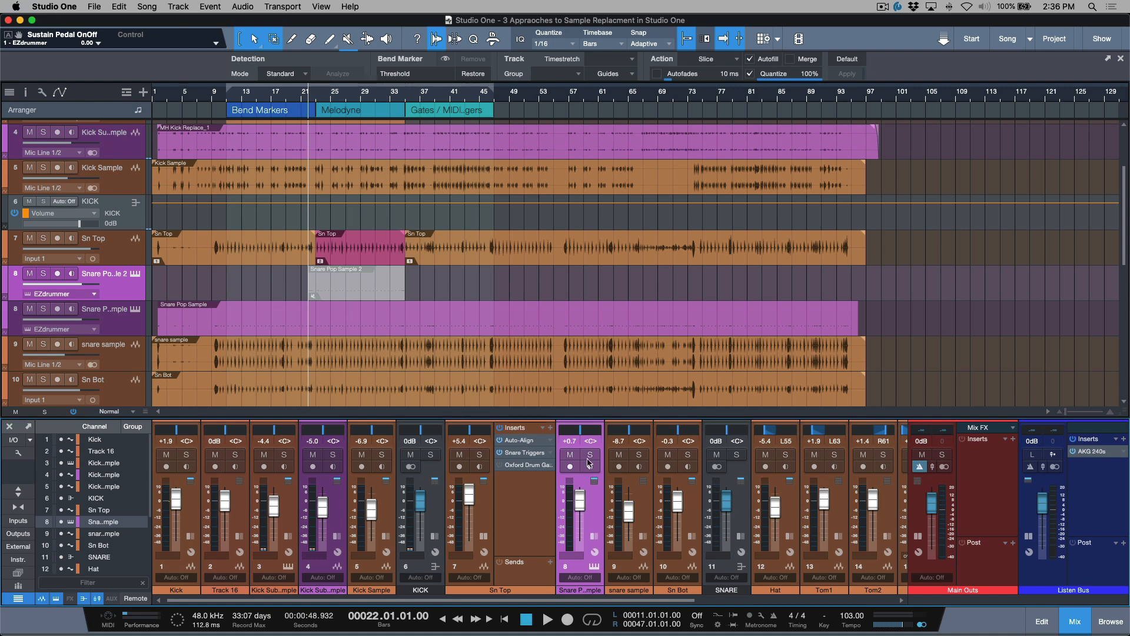
left_click(594, 535)
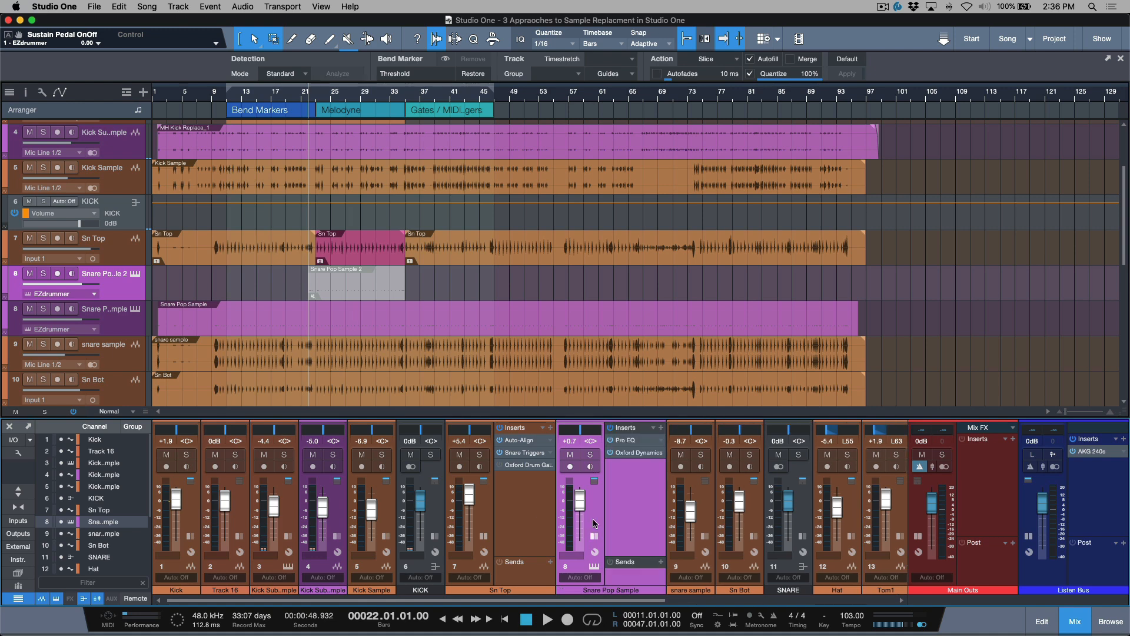
Inspect and bypass the Snare Triggers insert on Sn Top, and select the Sn Top event at bar 23.
left_click(529, 453)
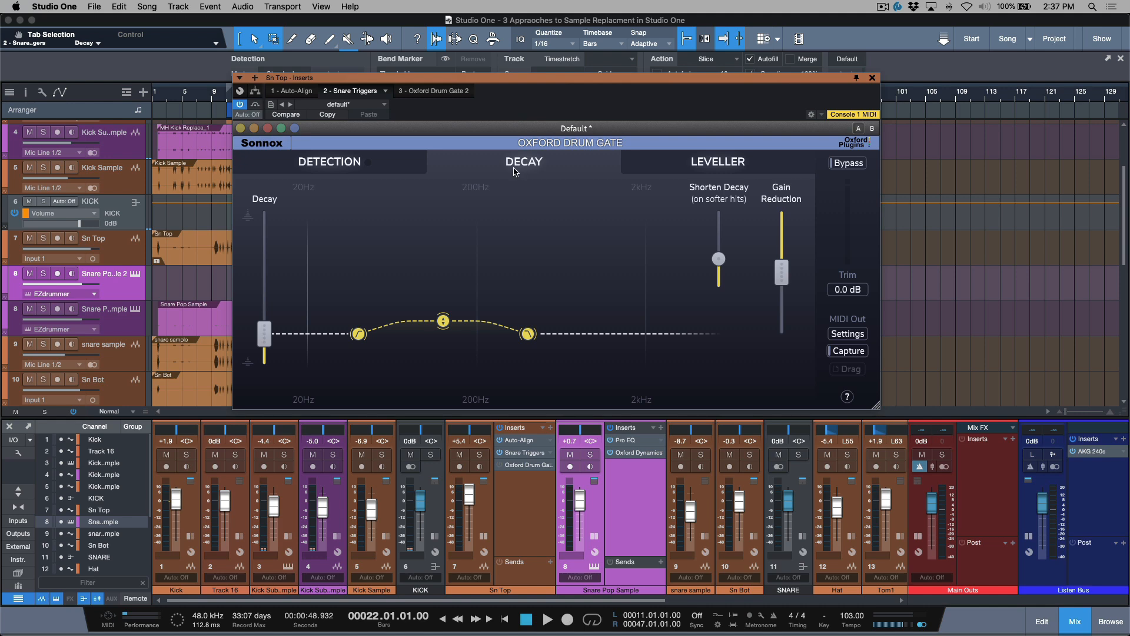
left_click(872, 78)
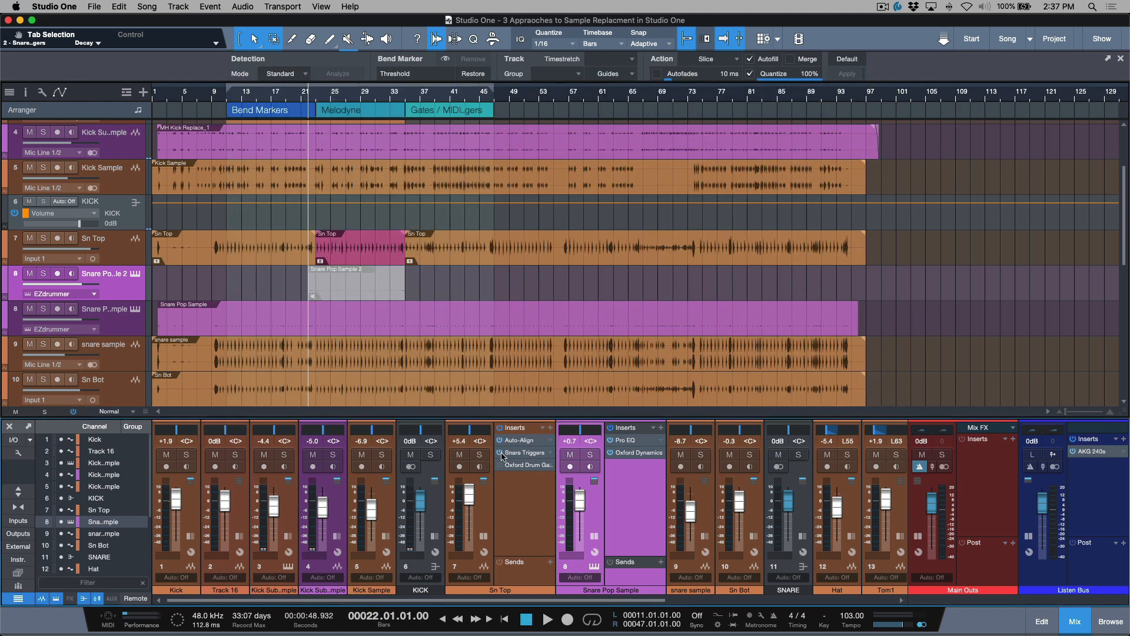
left_click(356, 261)
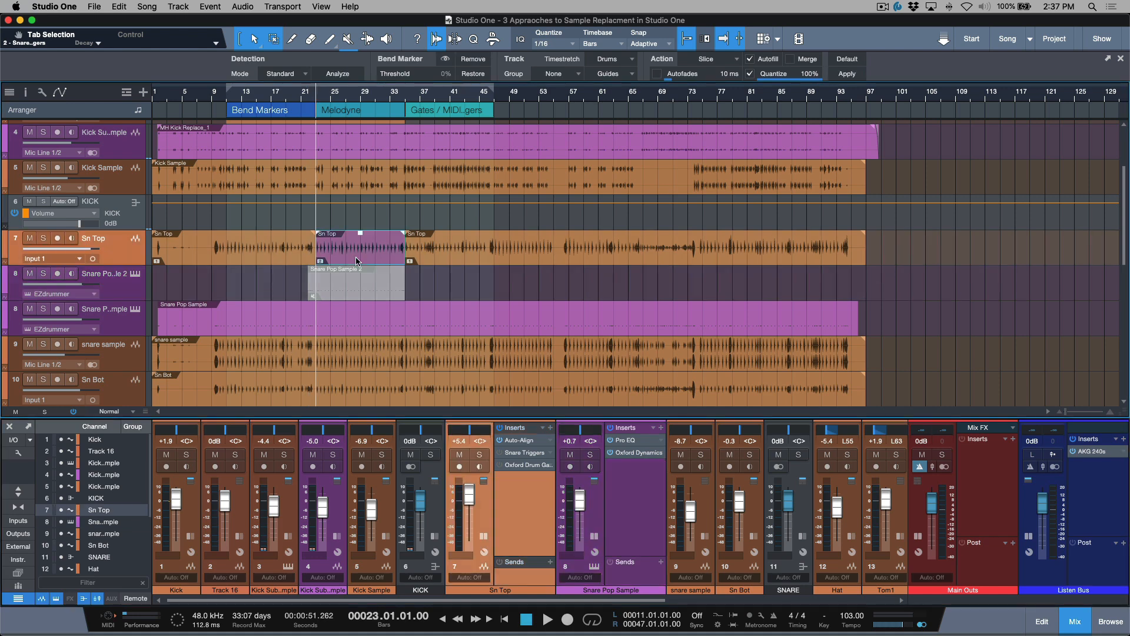
Insert the Gate plug-in on Sn Top and load its SD 1 drum preset.
left_click(550, 429)
type("gate")
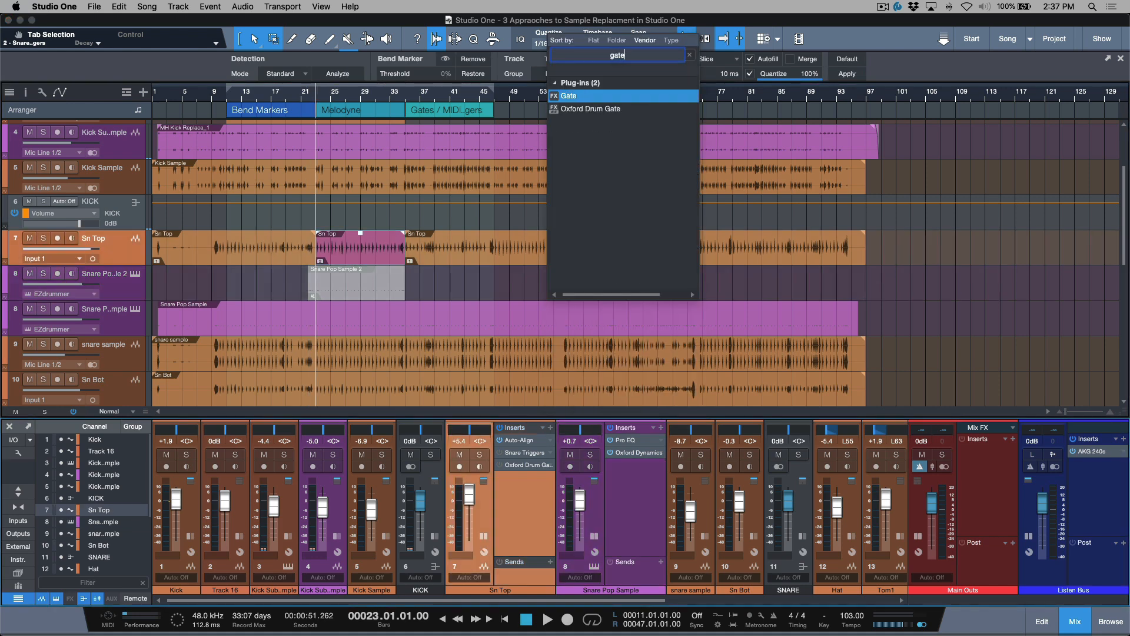
key("Return")
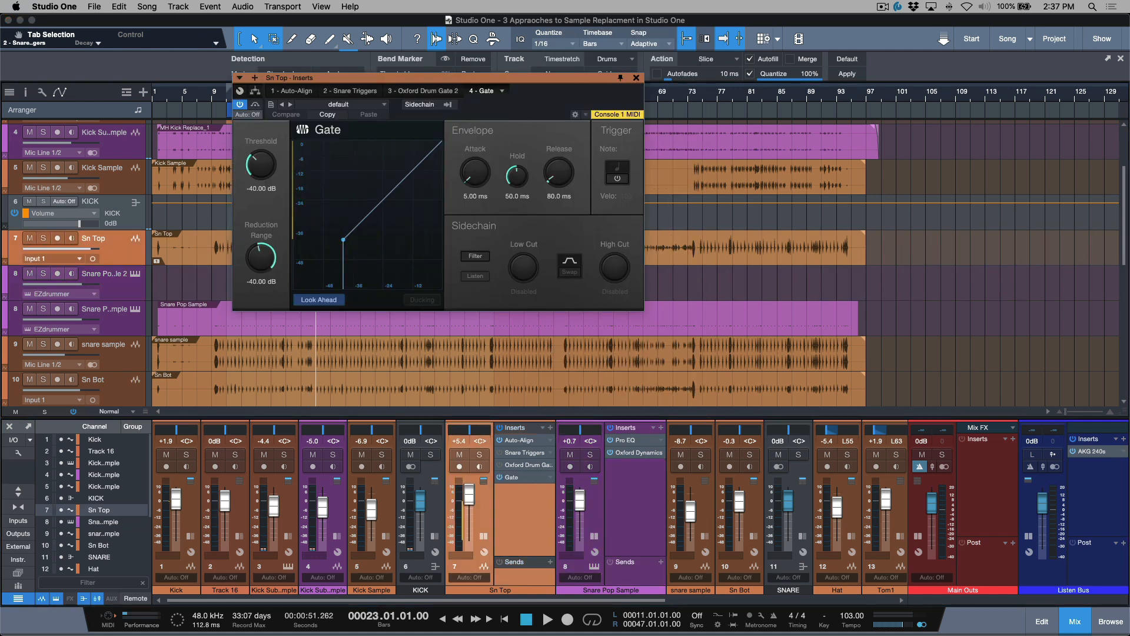
left_click(357, 106)
left_click(330, 129)
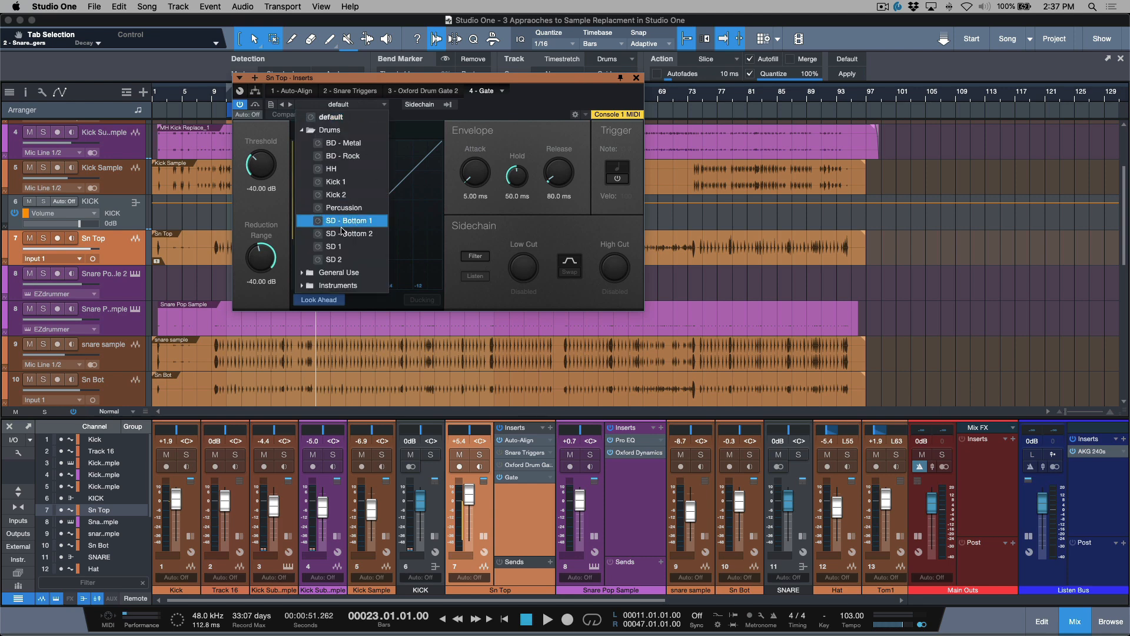
left_click(328, 246)
Solo Sn Top, play it from bar 23 and set the Gate's hold time to 42.6 ms.
key("space")
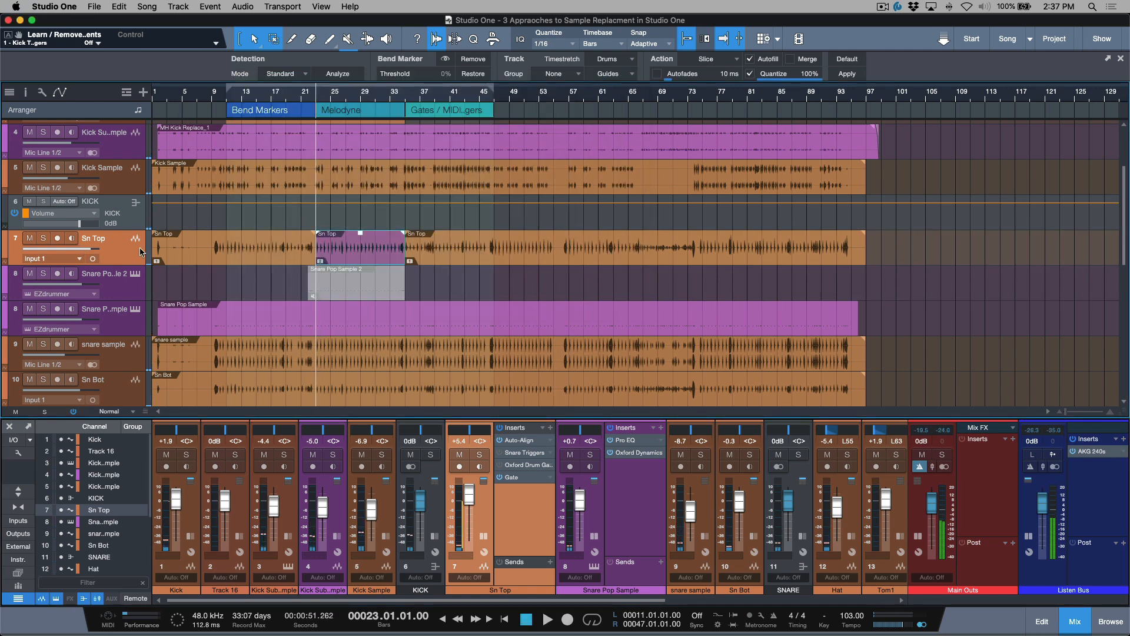
key("s")
key("space")
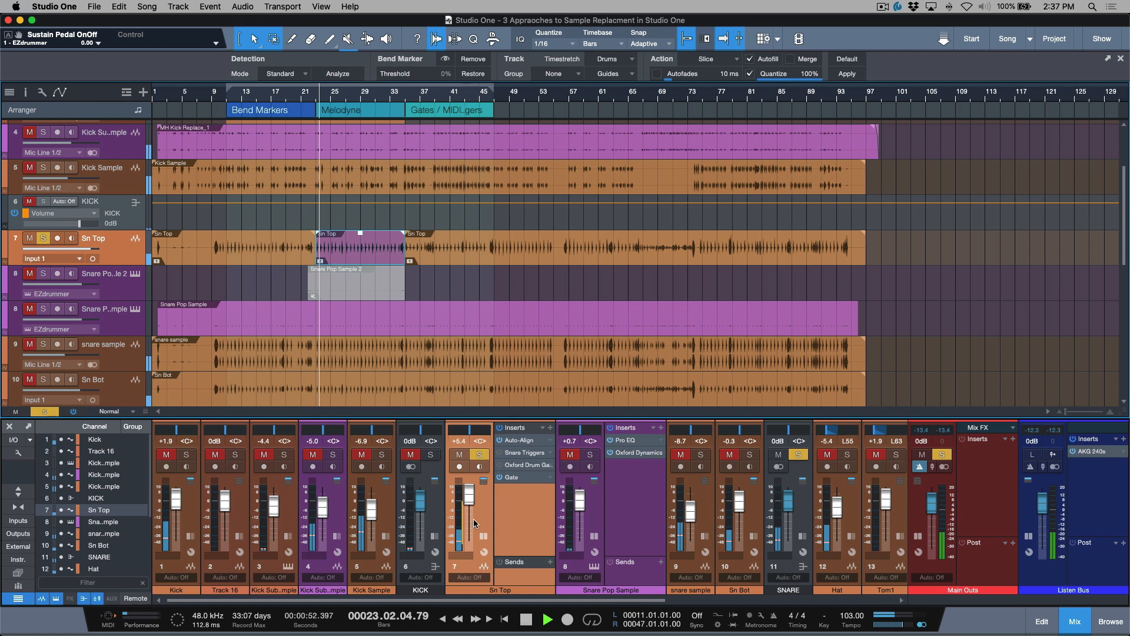
left_click(512, 477)
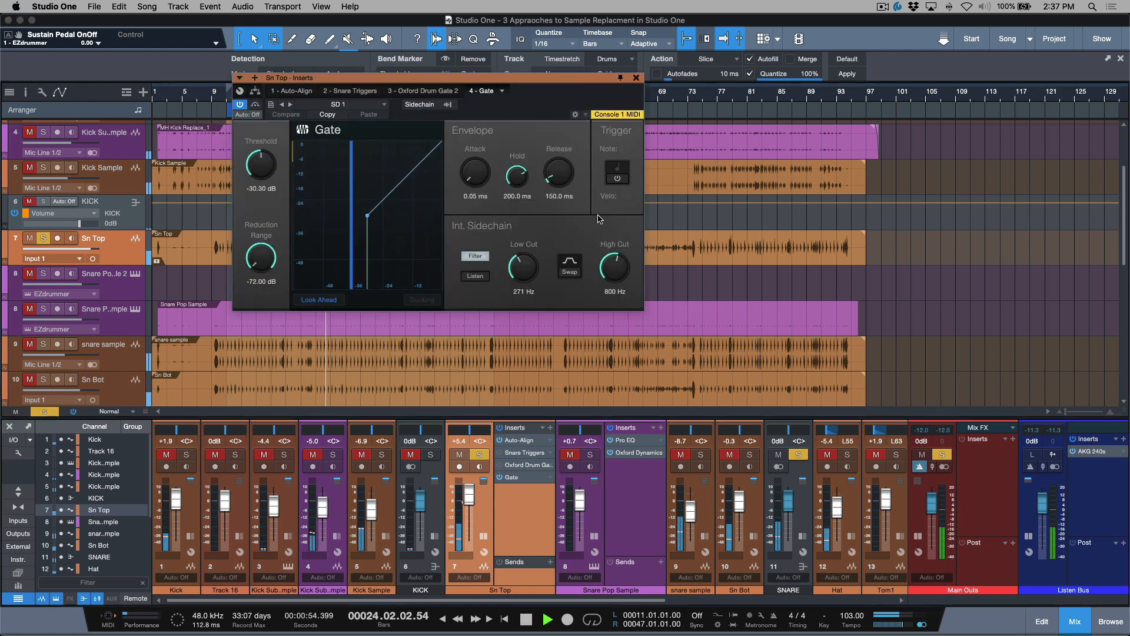
left_click_drag(518, 175, 521, 199)
key("space")
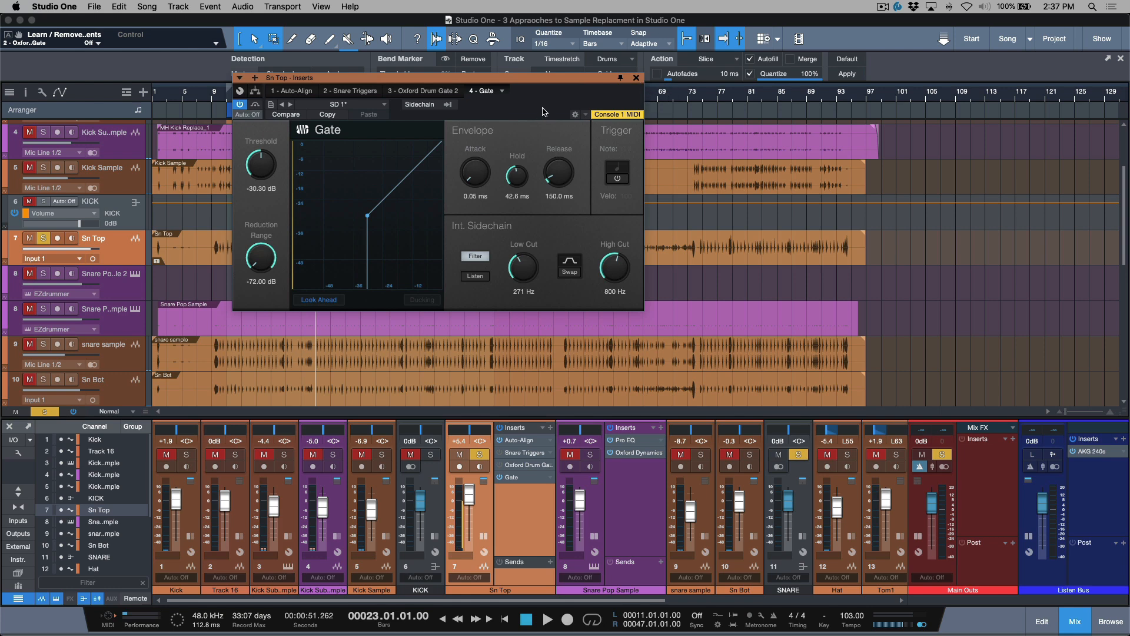
Enable the Gate's note trigger, set its note to D 1 and velocity to 100, and close the plug-in window.
left_click(618, 179)
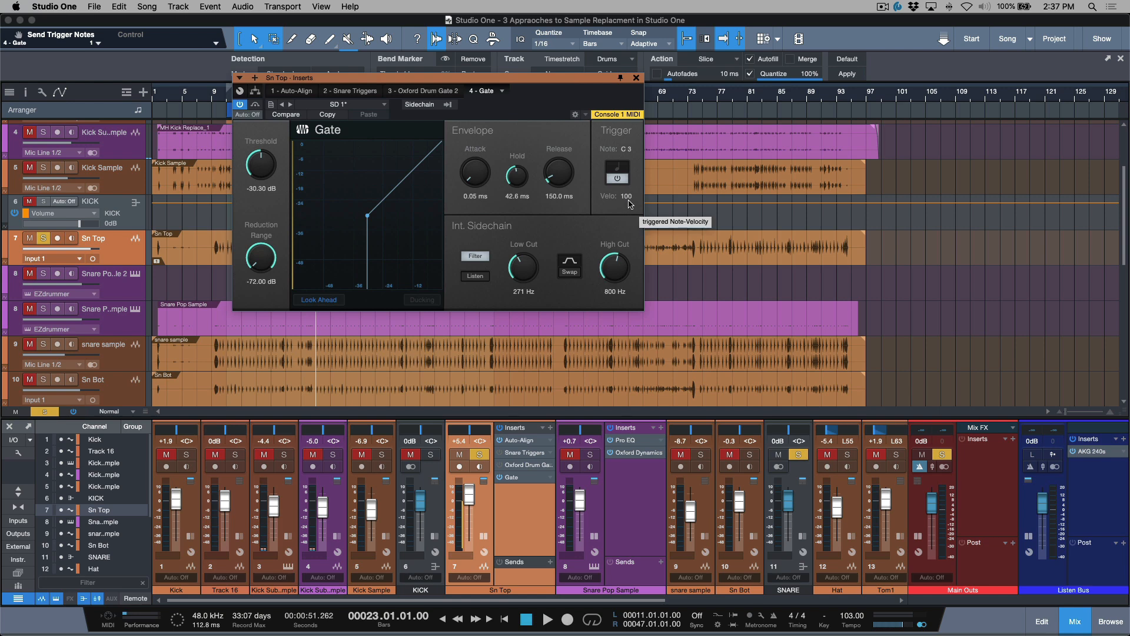
left_click_drag(628, 201, 657, 137)
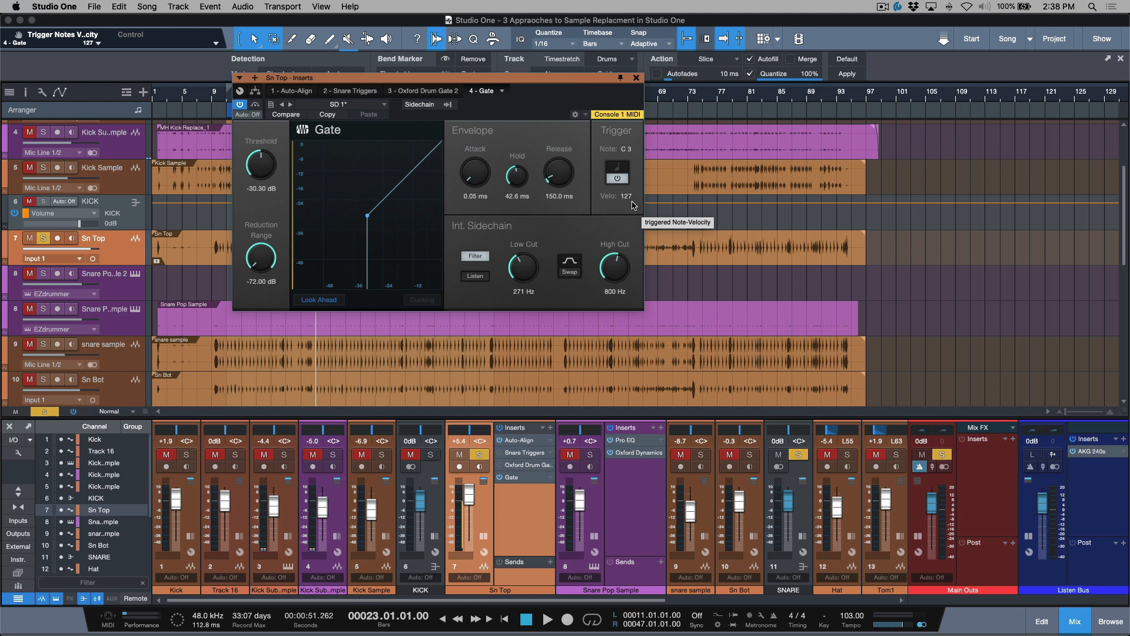
double_click(628, 150)
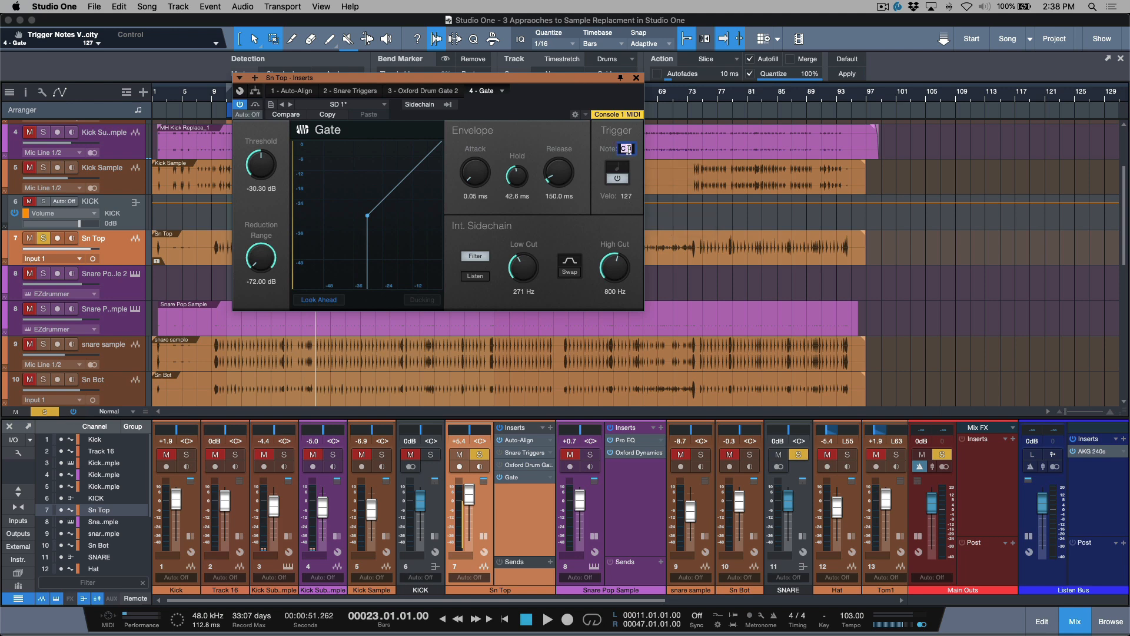
type("D")
key("Return")
left_click_drag(628, 198, 628, 209)
left_click(636, 78)
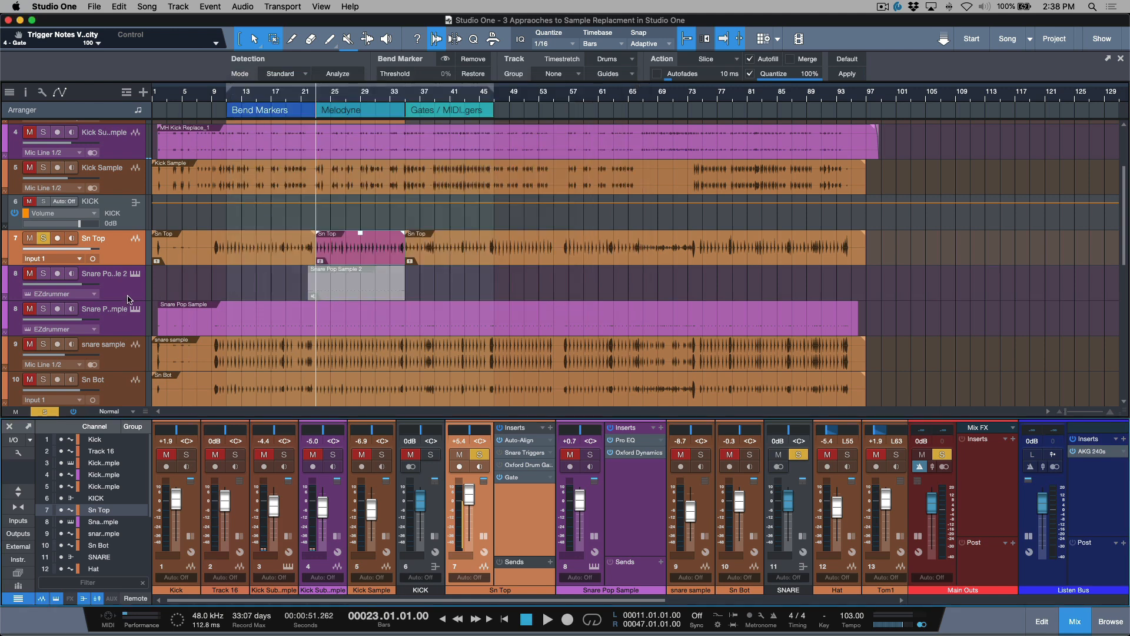
Move the playback position to bar 11 and set the Snare Pop Sample 2 track's MIDI input to Gate.
left_click(455, 262)
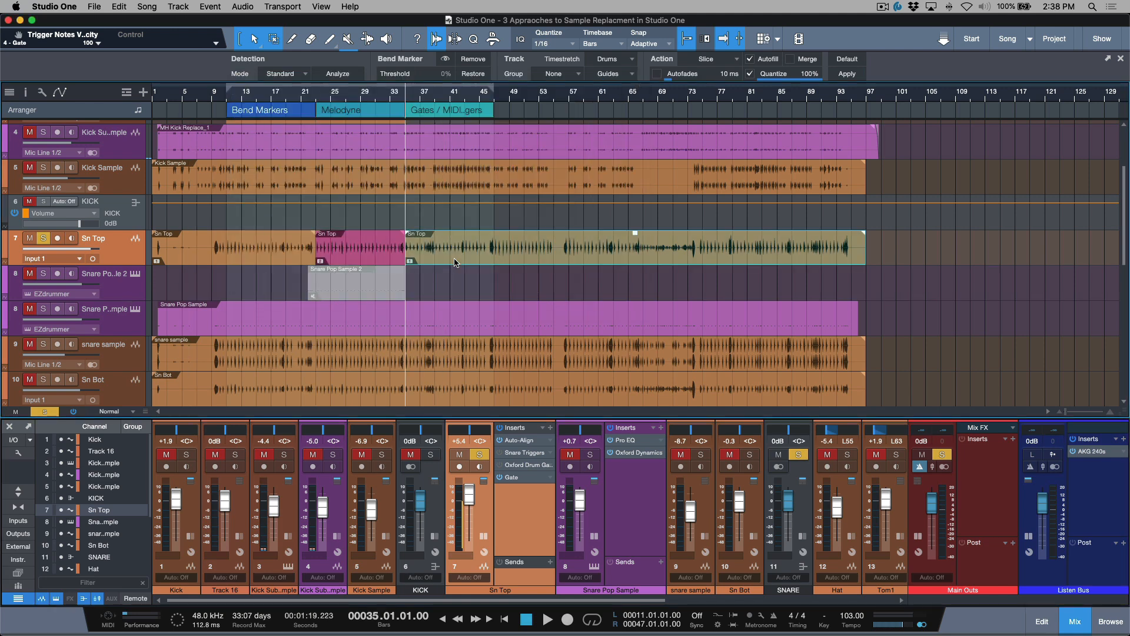
left_click(266, 112)
left_click(117, 282)
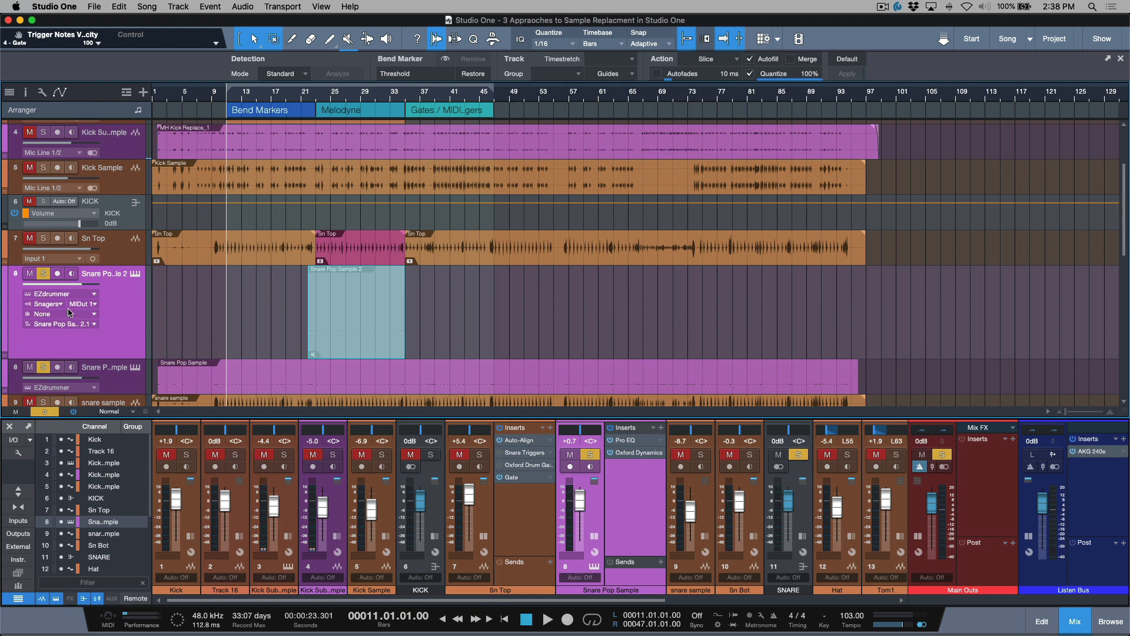
left_click(62, 305)
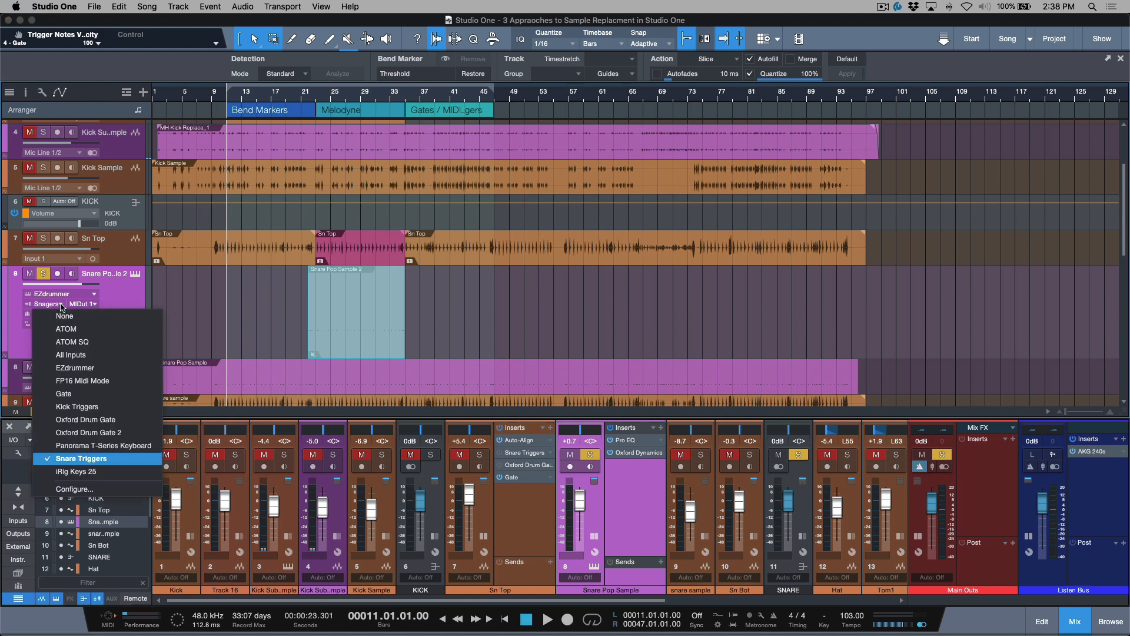
left_click(79, 393)
Solo Sn Top, record-arm Snare Pop Sample 2 and record the gate-triggered notes from bar 11 to bar 17.
left_click(43, 238)
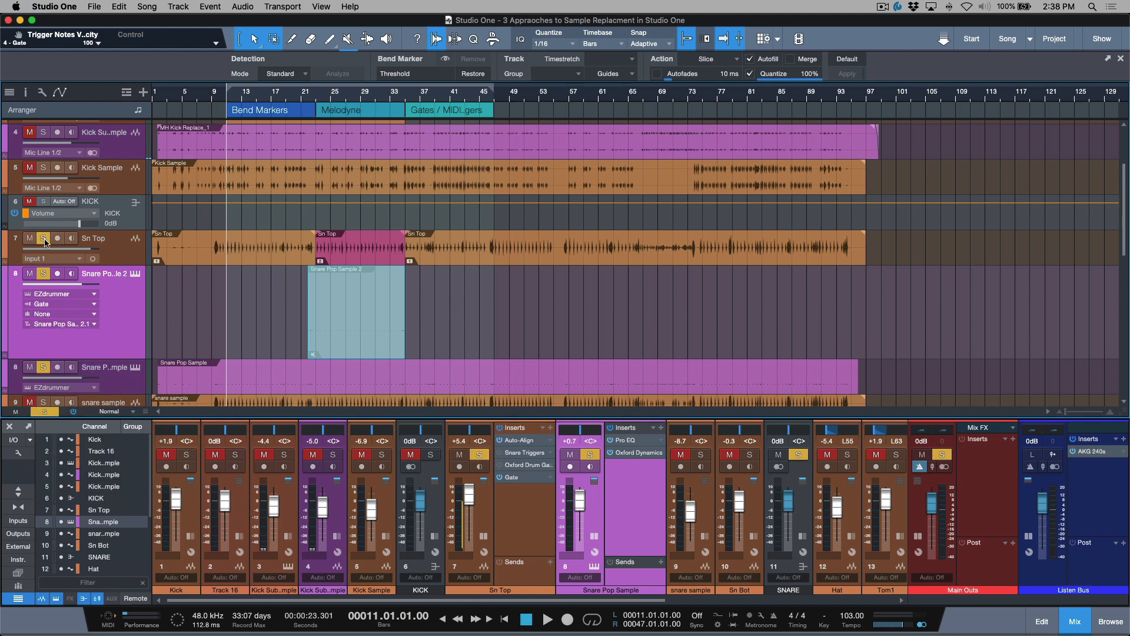
left_click(57, 273)
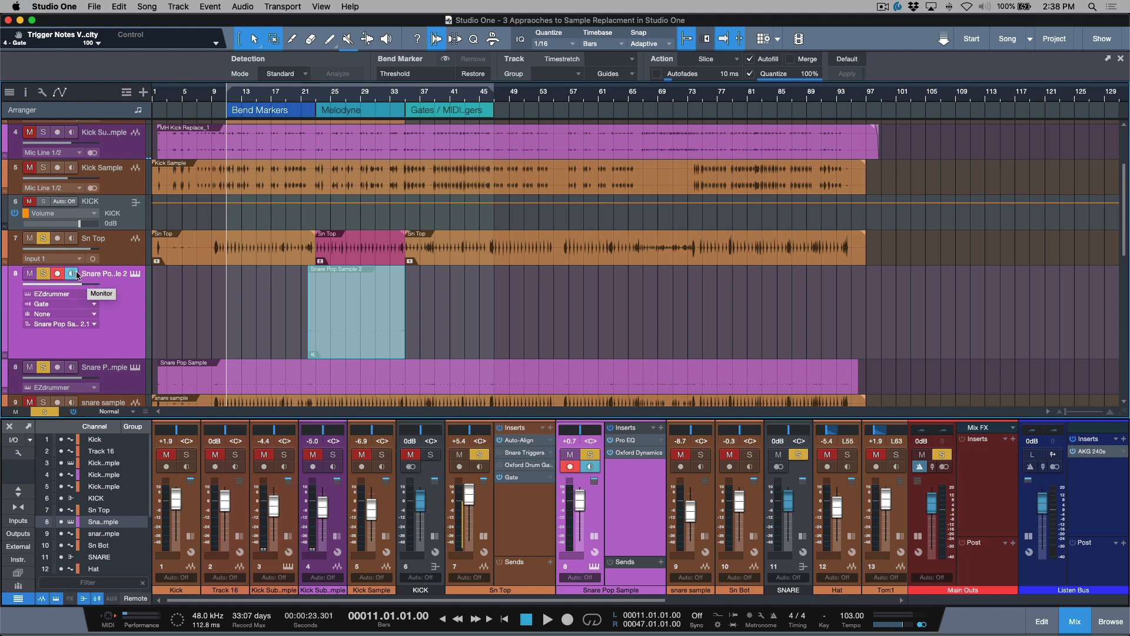
key("KP_Multiply")
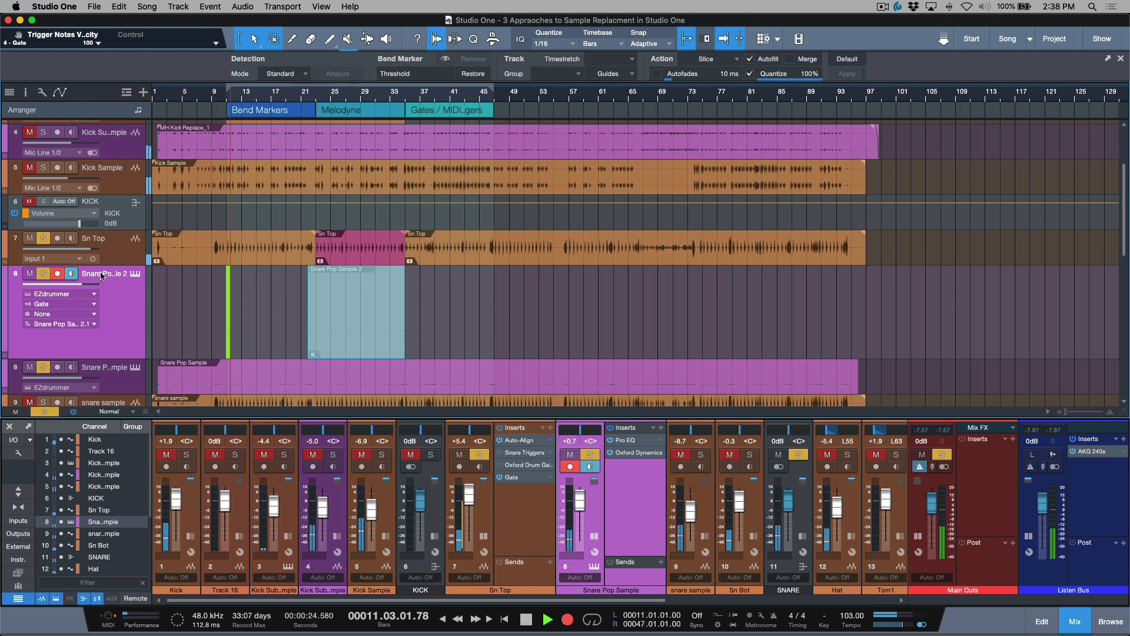
key("e")
key("e")
key("e")
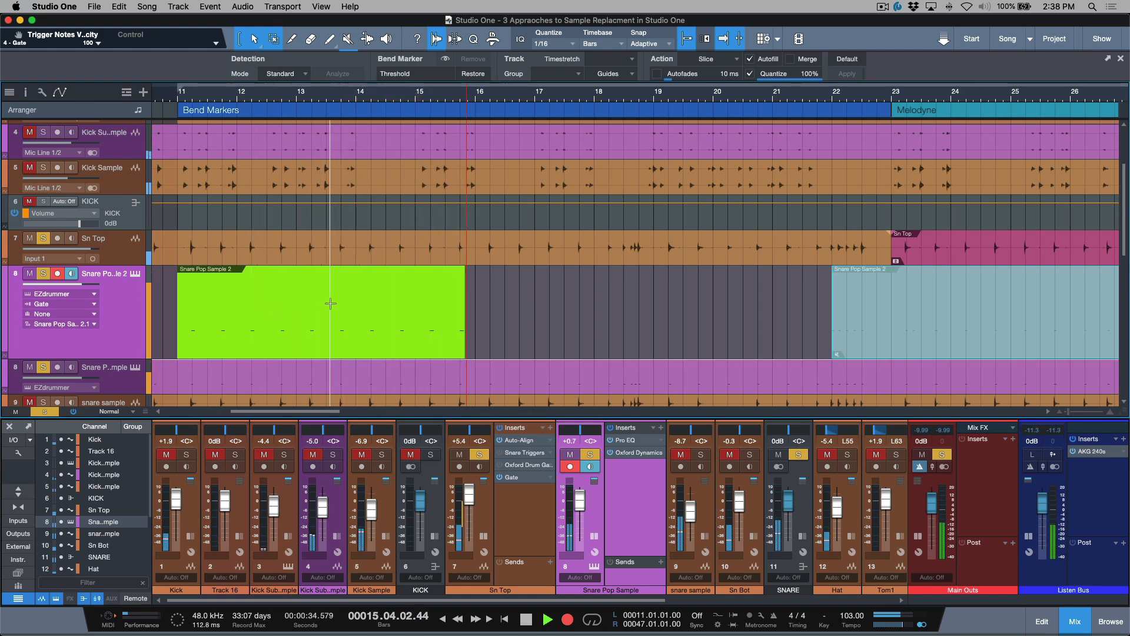
key("space")
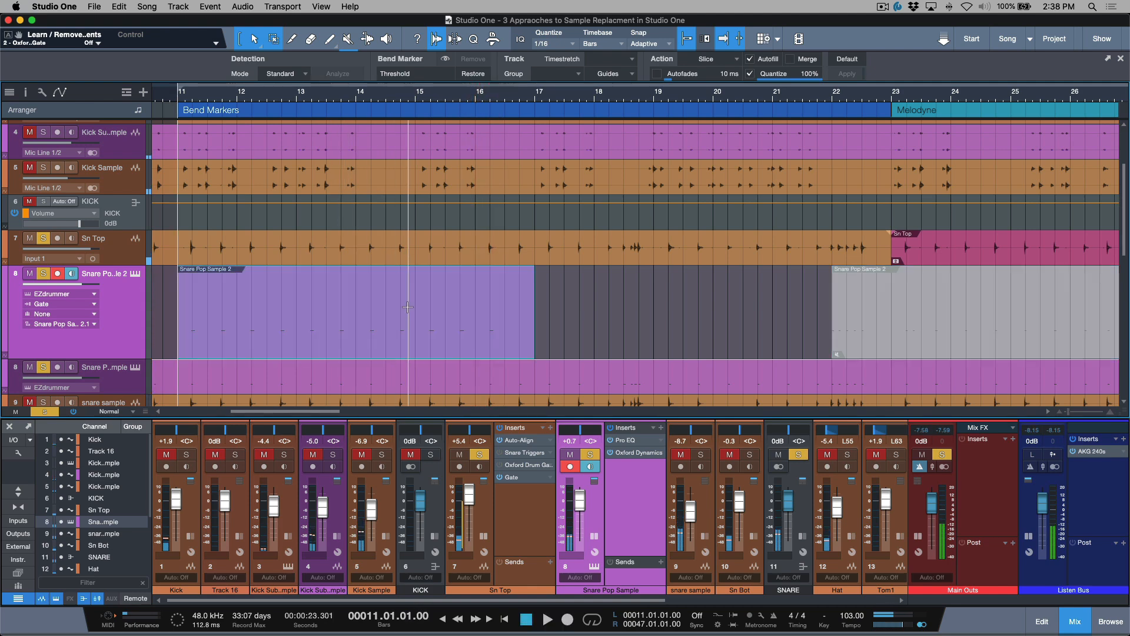
Clear all solos, disarm Snare Pop Sample 2 and open its newly recorded part in the note editor.
key("shift+s")
left_click(57, 273)
left_click_drag(589, 333, 480, 338)
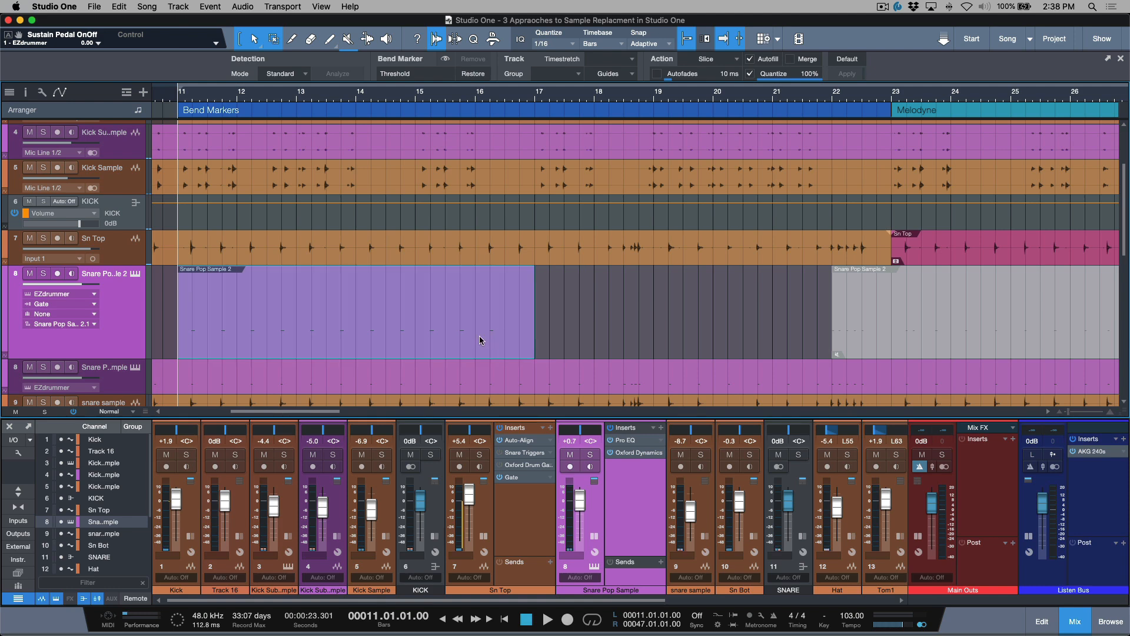
double_click(479, 336)
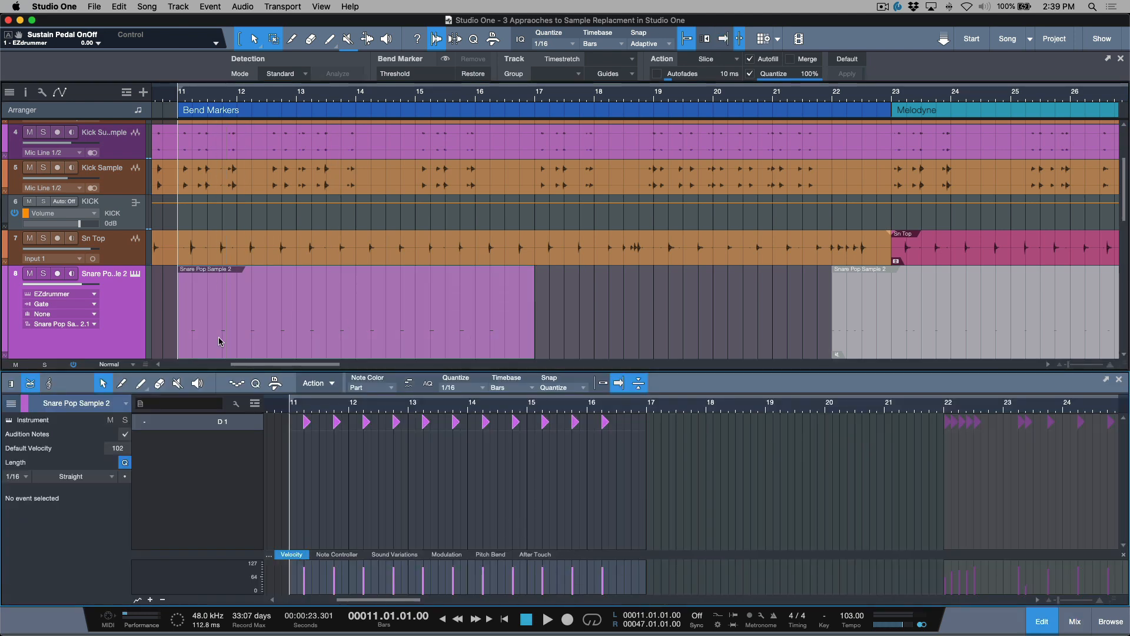
Raise the velocity of the note late in bar 12 to 110 and lower both bar 13 notes, the first to 83.
left_click(122, 254)
left_click(123, 292, "shift")
key("z")
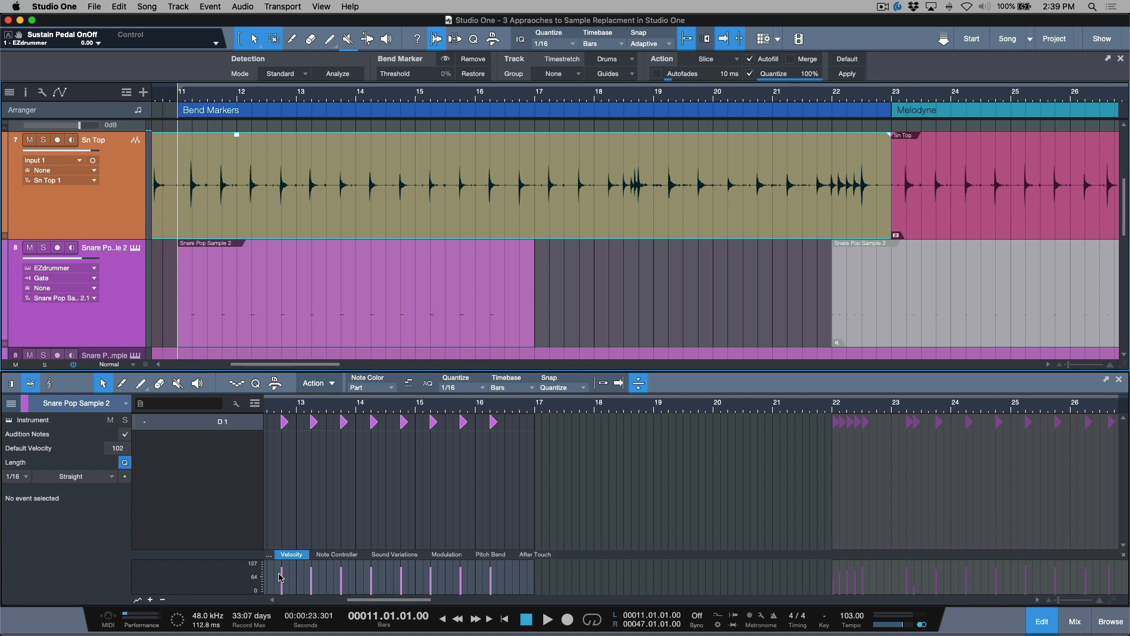
left_click_drag(282, 574, 282, 571)
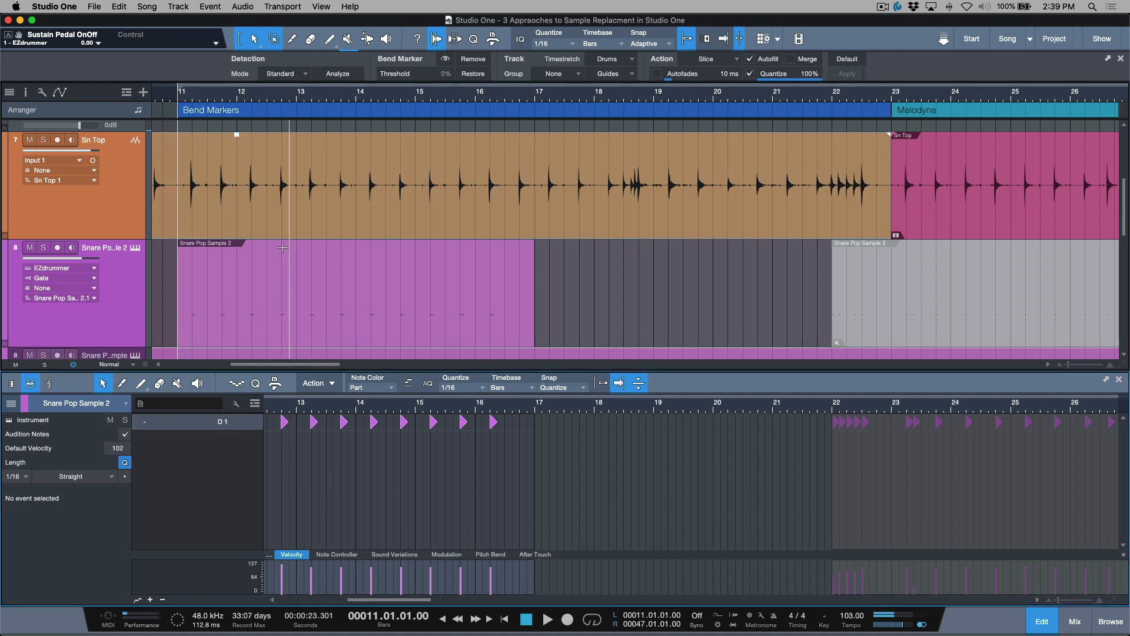
left_click(303, 100)
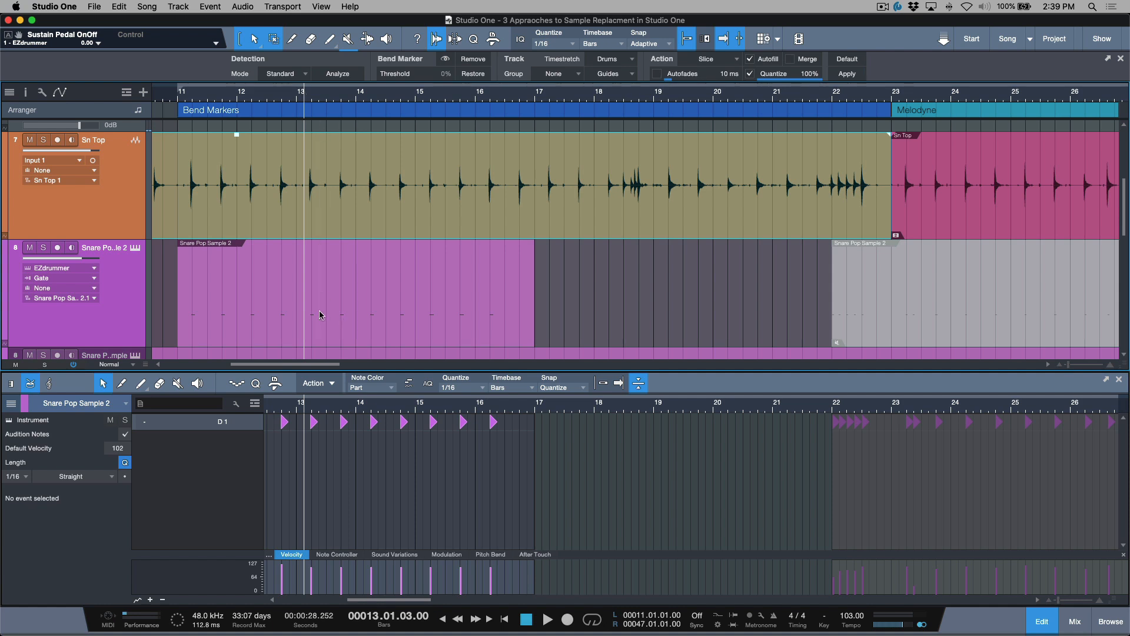
left_click_drag(304, 433, 362, 437)
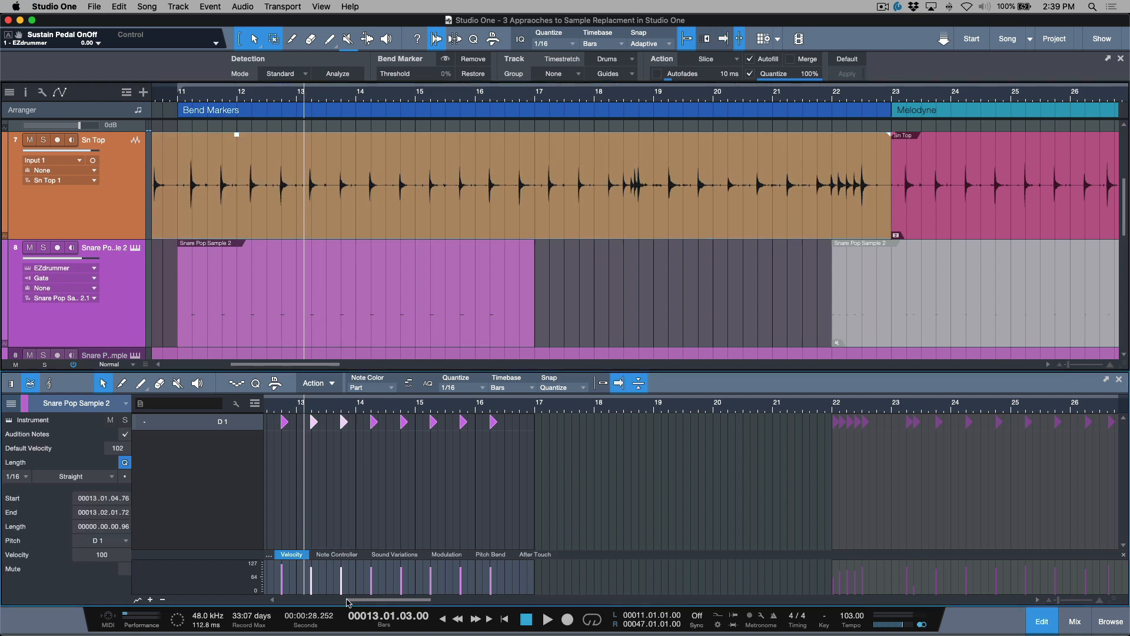
left_click_drag(343, 572, 342, 578)
left_click(333, 583)
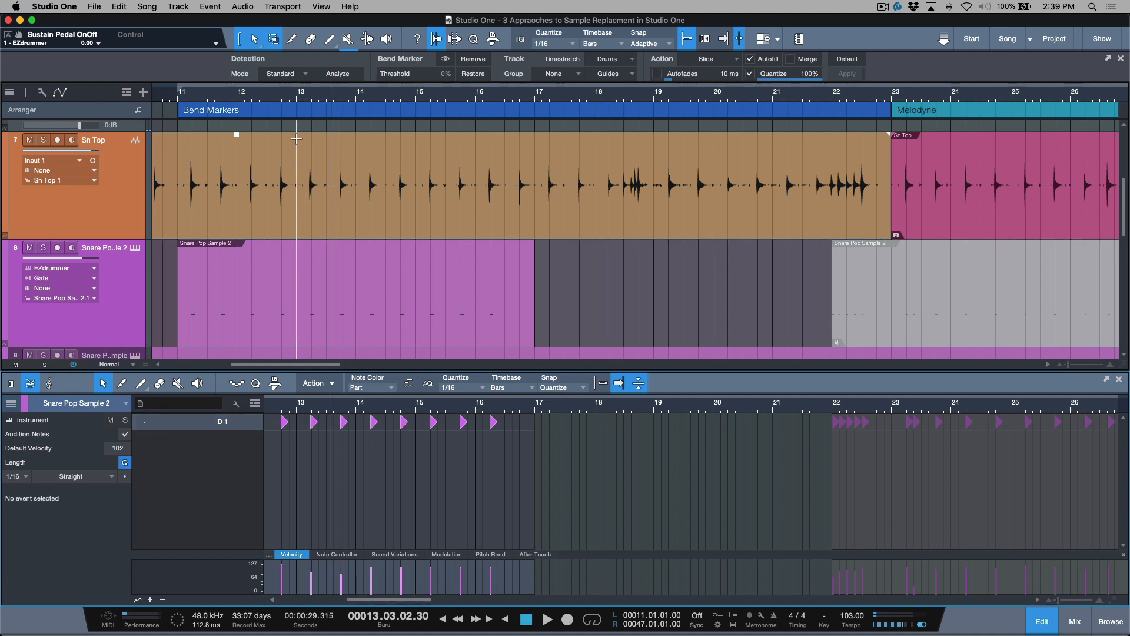
Compare the start times of the recorded snare notes in bars 11 to 13 with the matching Sn Top hits.
key("KP_1")
left_click(283, 282)
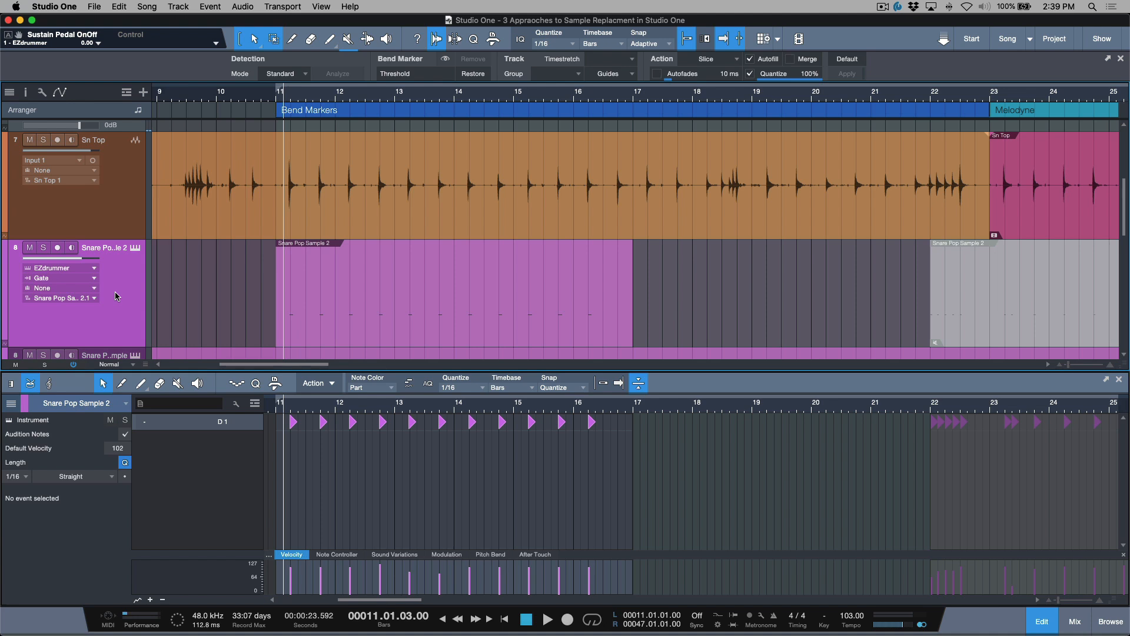
left_click(298, 430)
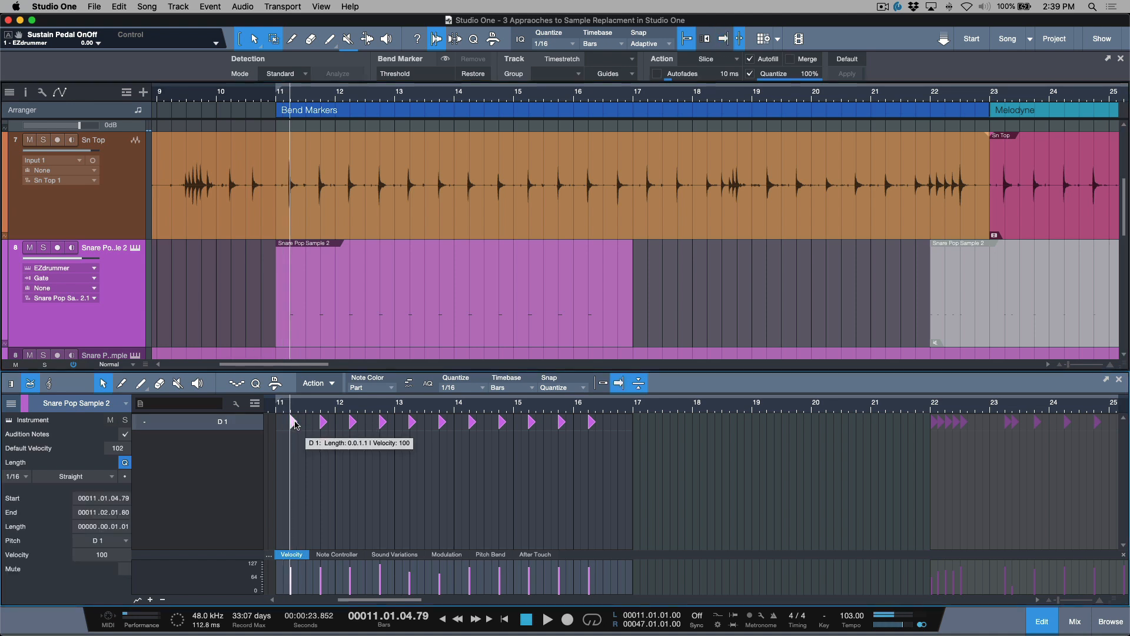
key("Right")
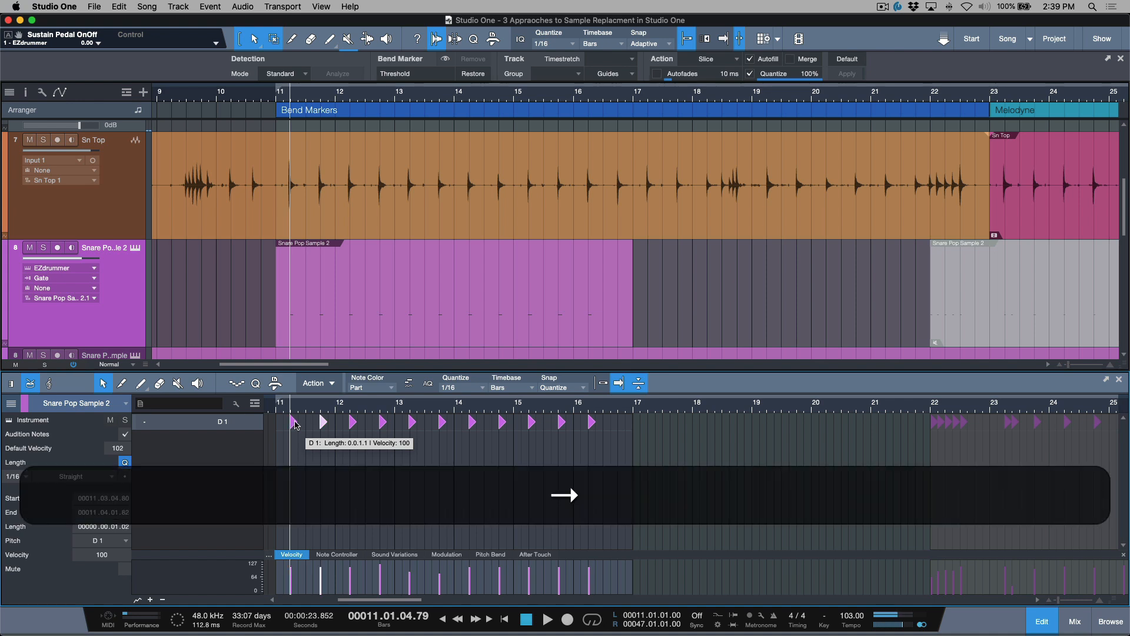
key("l")
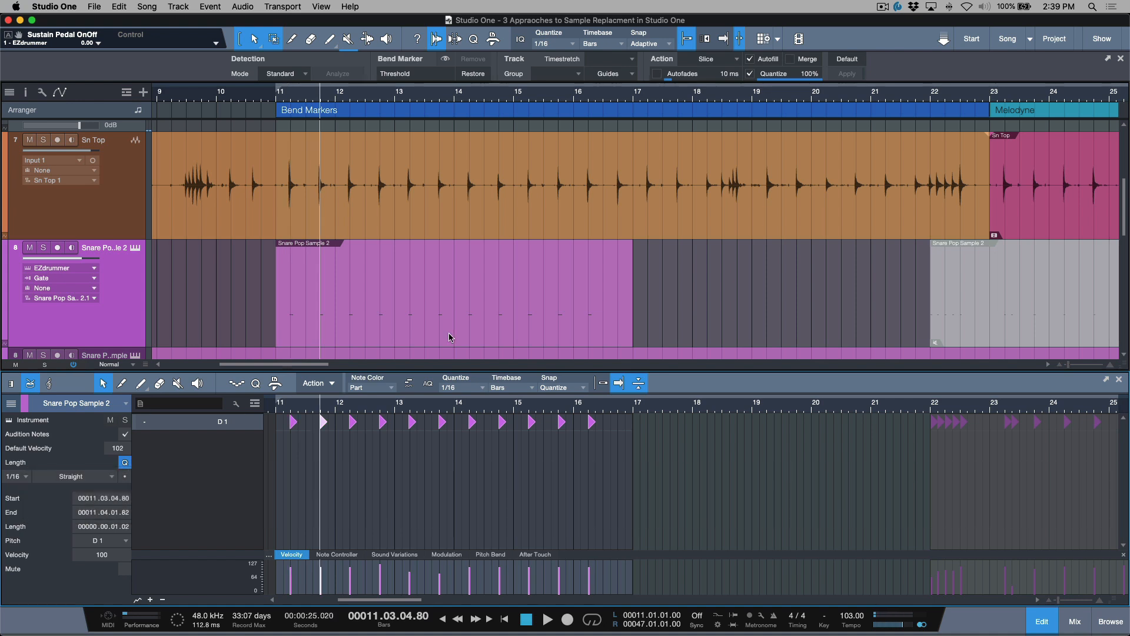
left_click(639, 384)
key("e")
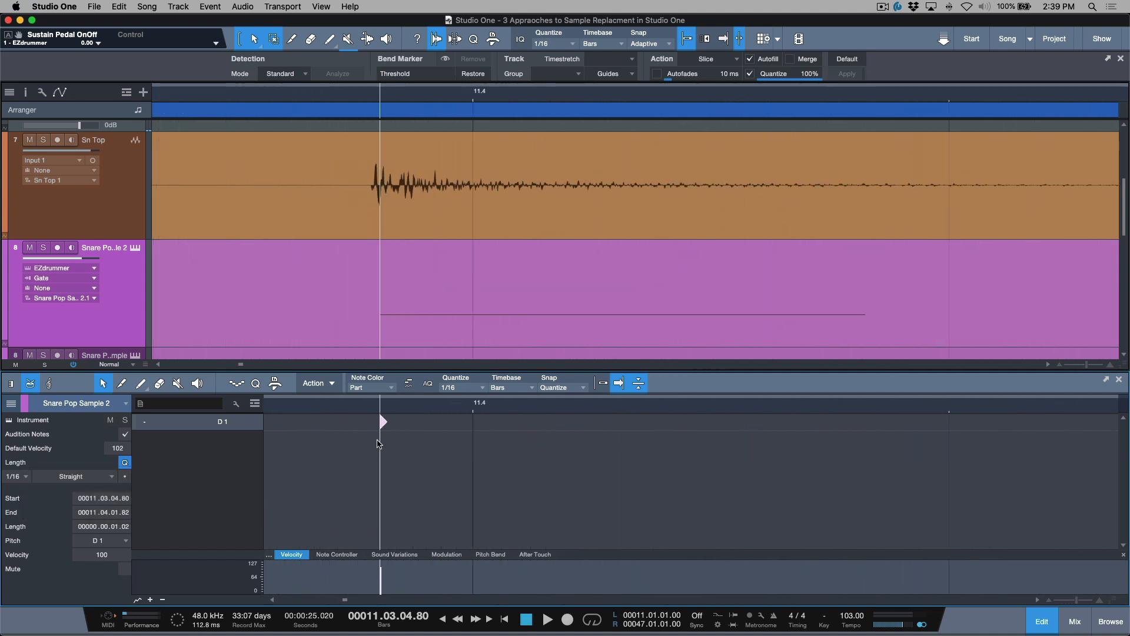
key("Right")
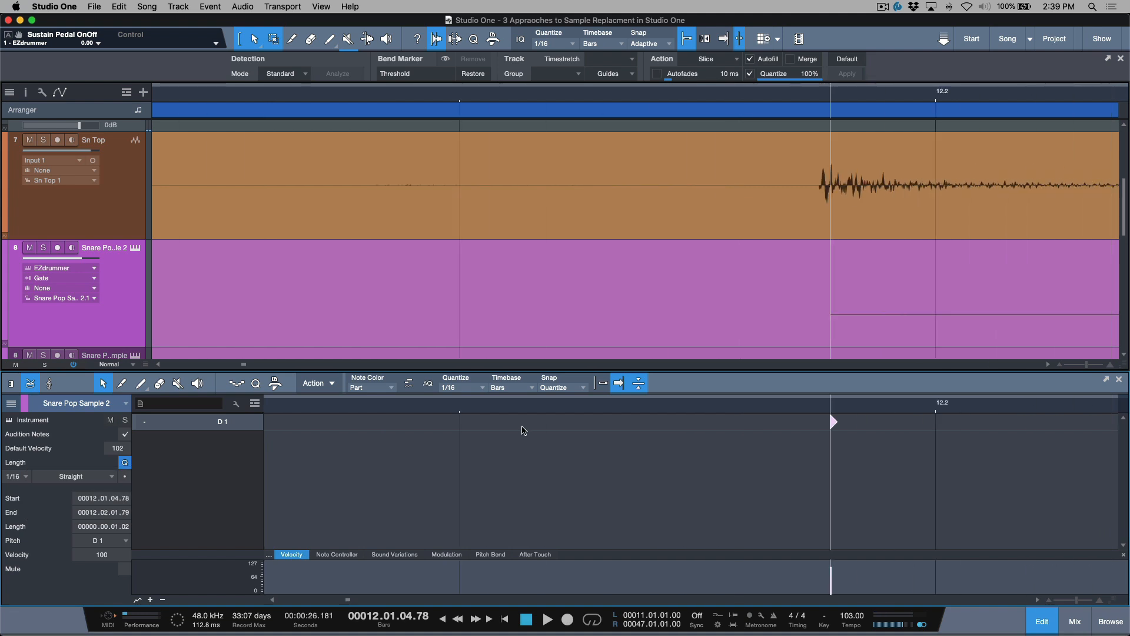
key("Right")
key("l")
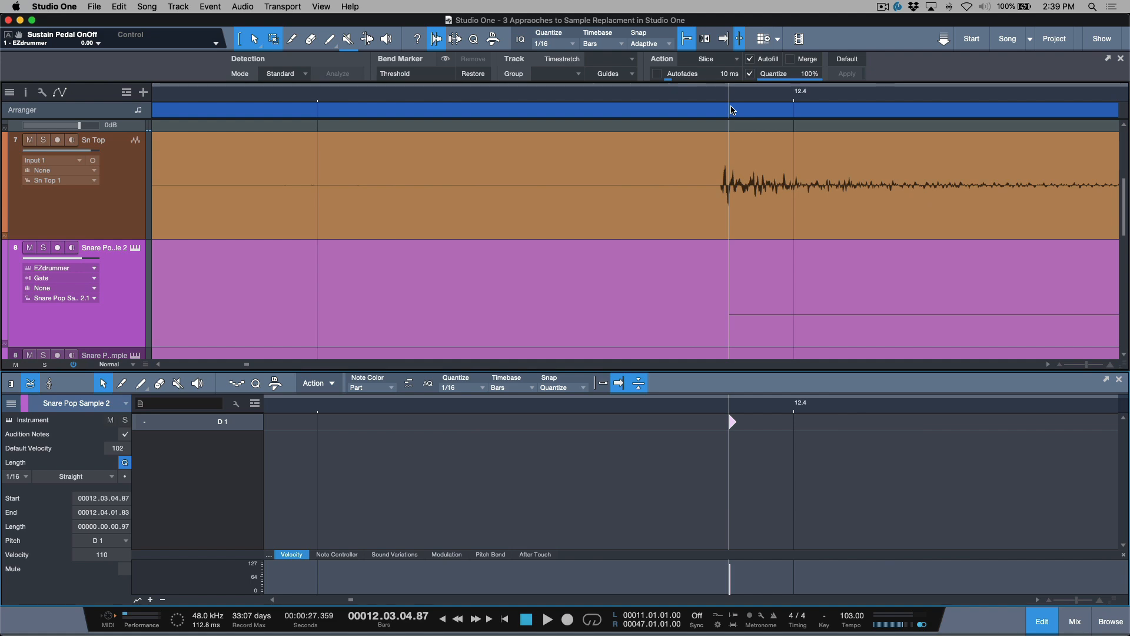
key("Right")
key("l")
key("w")
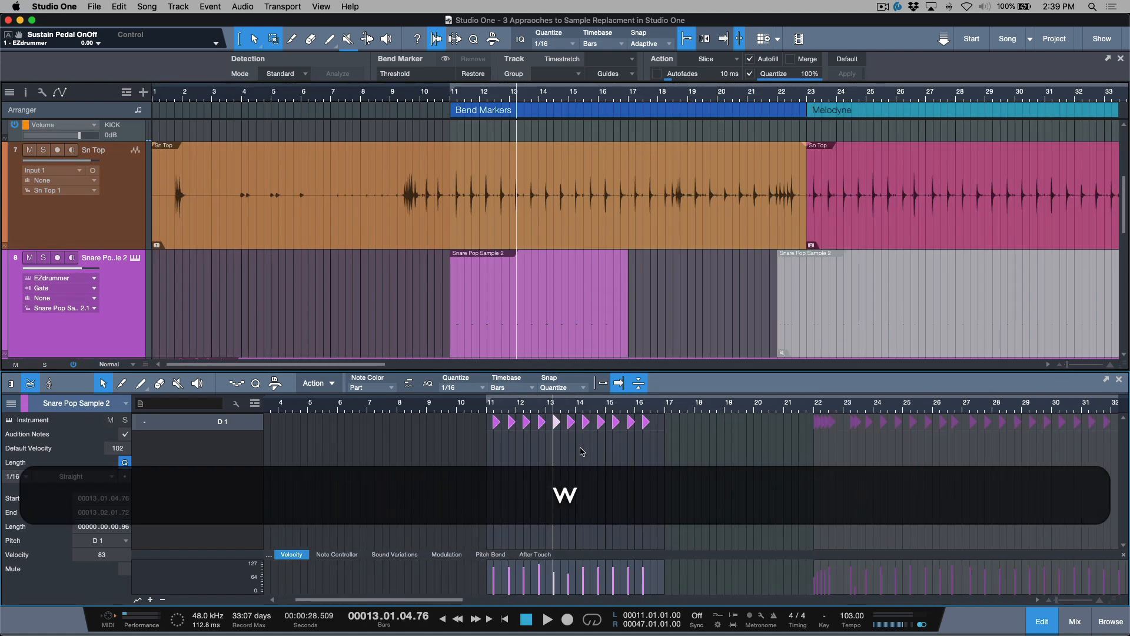
Select all recorded notes and shift them earlier so the first starts on the Sn Top transient at 11.01.04.77.
key("super+a")
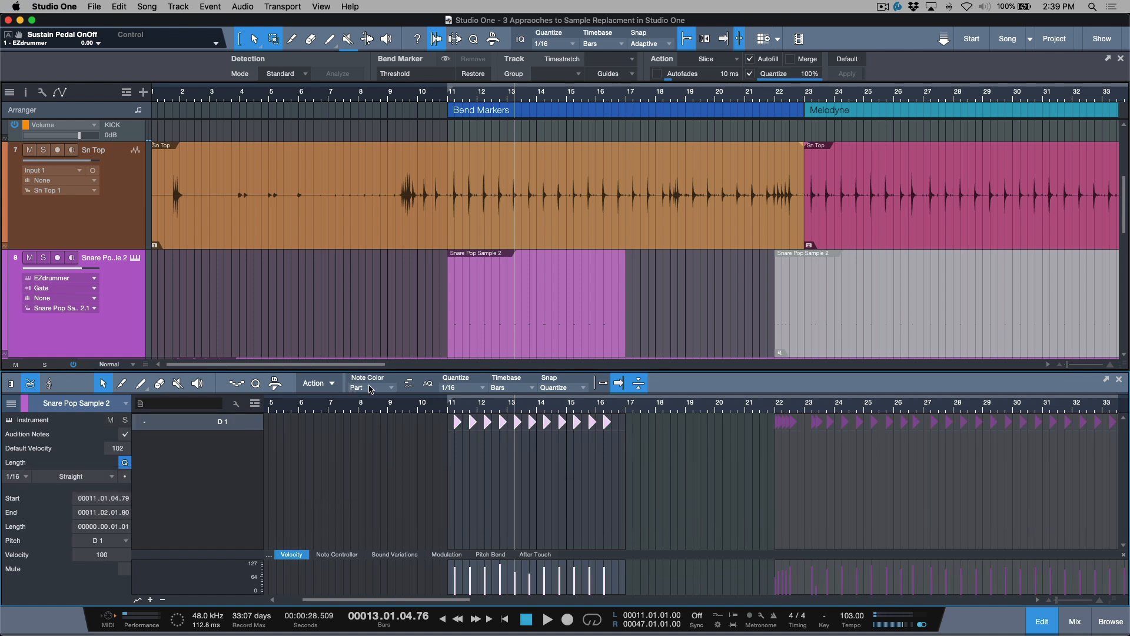
key("i")
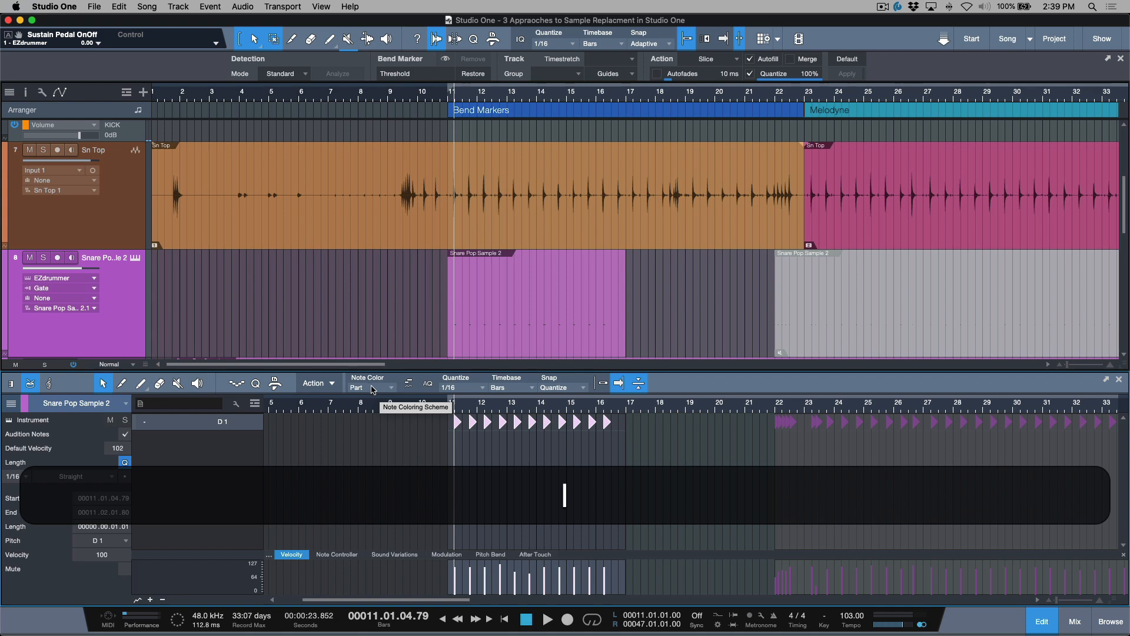
key("e")
key("e")
key("e")
key("e")
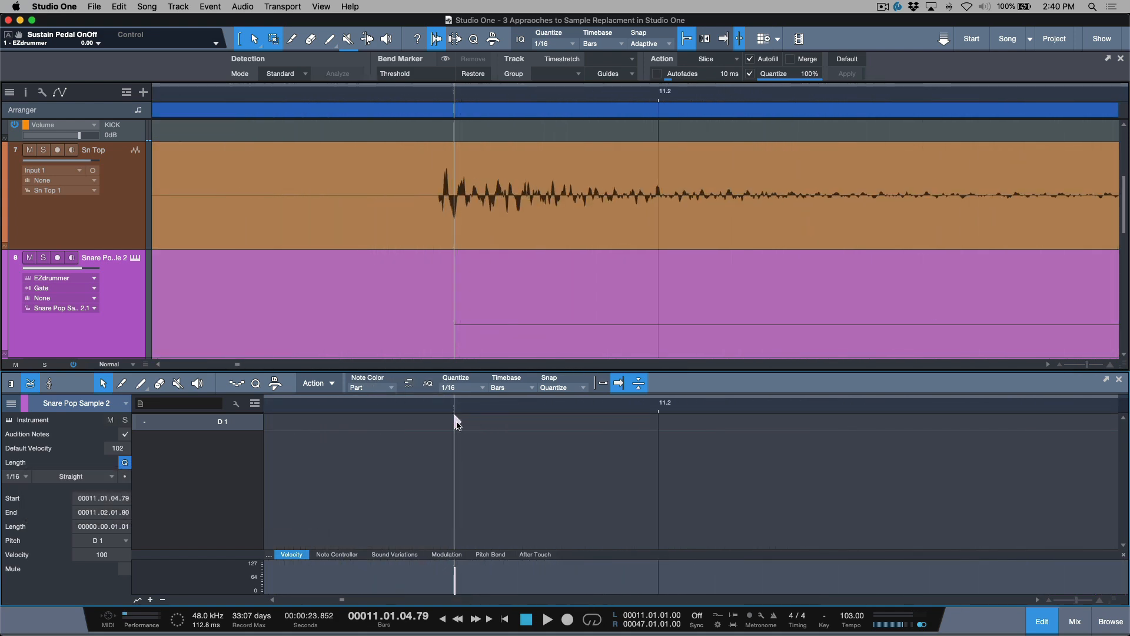
mouse_move(457, 423)
key("e")
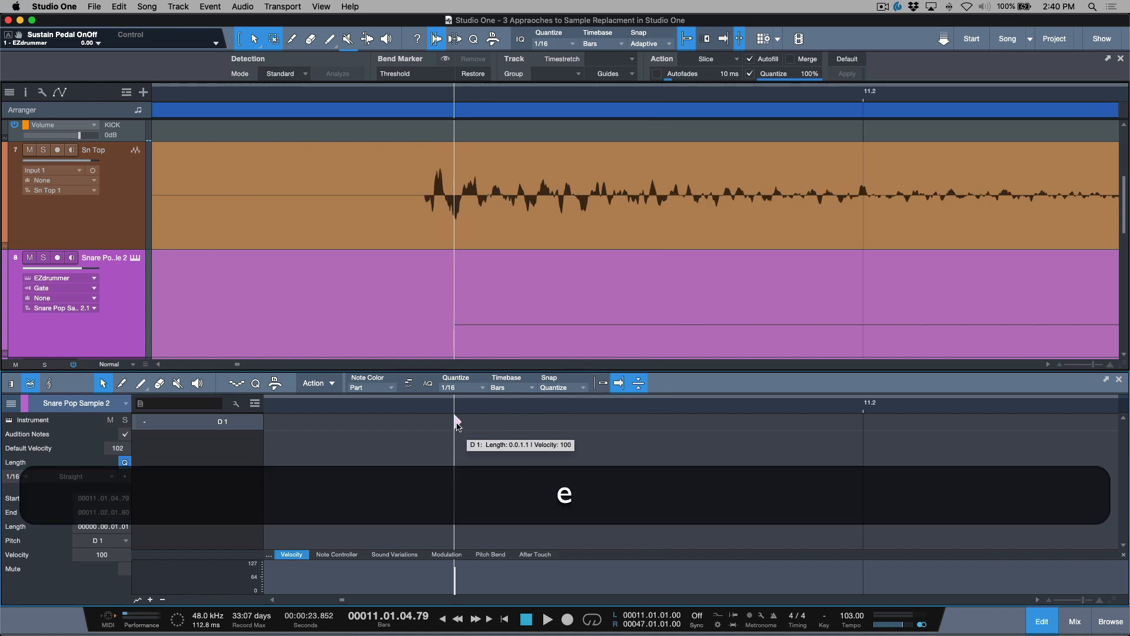
left_click_drag(456, 421, 425, 423)
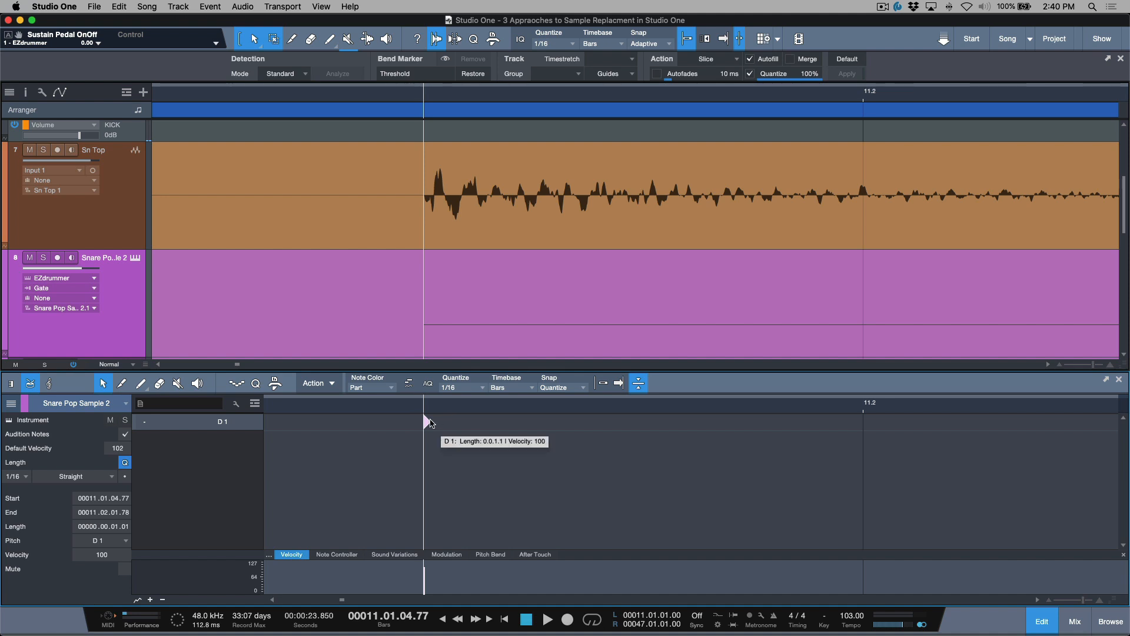
Check the shifted notes one by one against the Sn Top transients, from bar 11 to the start of bar 13.
left_click(438, 420)
left_click(427, 421)
key("Right")
key("l")
scroll(660, 270, "right", 2)
scroll(660, 269, "right", 5)
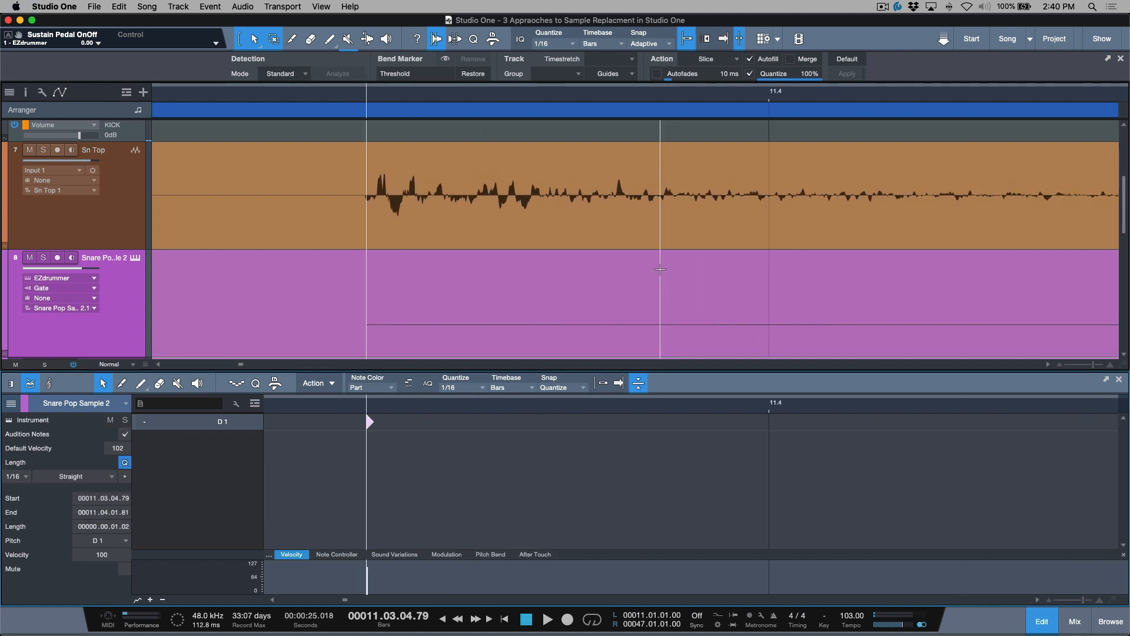
key("Right")
key("l")
scroll(659, 269, "right", 4)
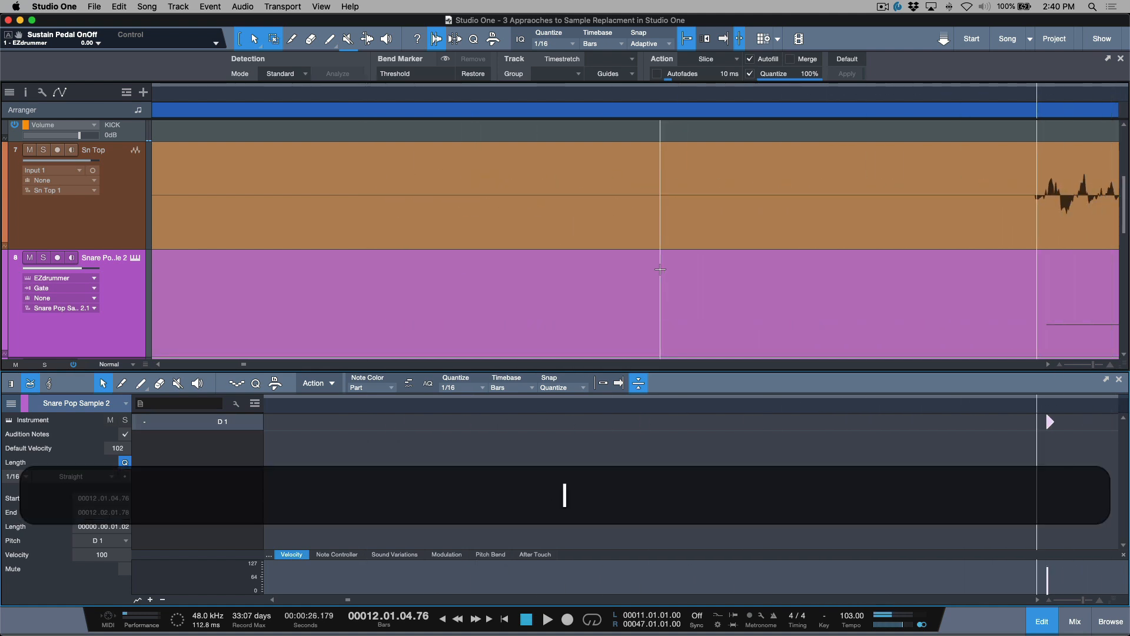
key("Right")
key("l")
scroll(660, 269, "right", 4)
key("Right")
key("l")
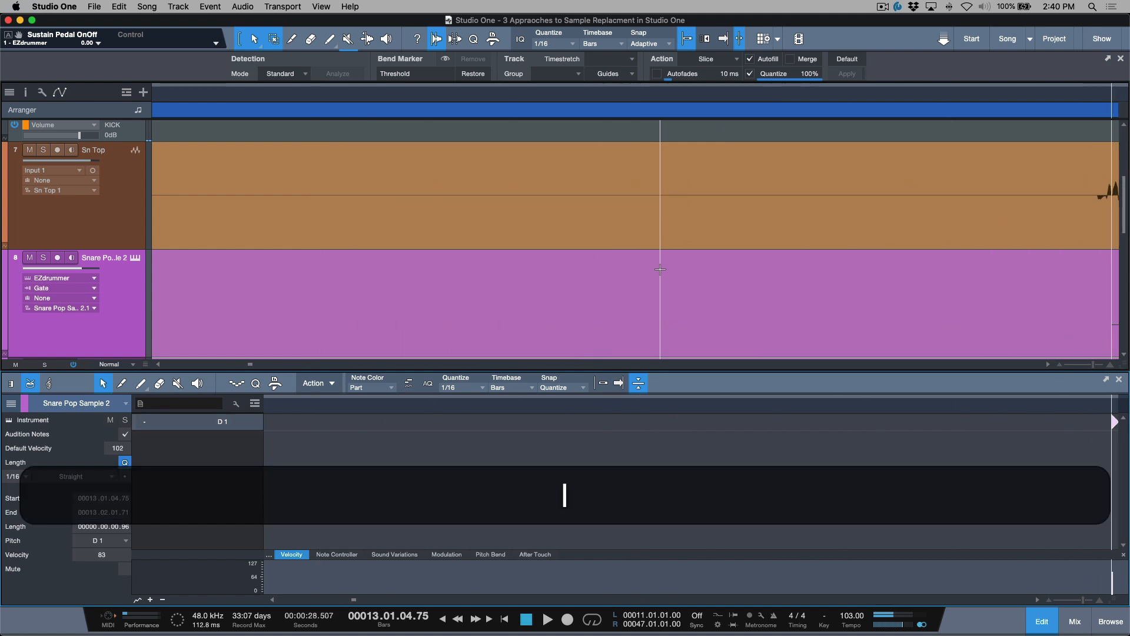
Check the snare note just before 13.2 against its Sn Top hit and close the note editor.
scroll(660, 268, "right", 4)
key("w")
key("w")
key("w")
key("w")
key("w")
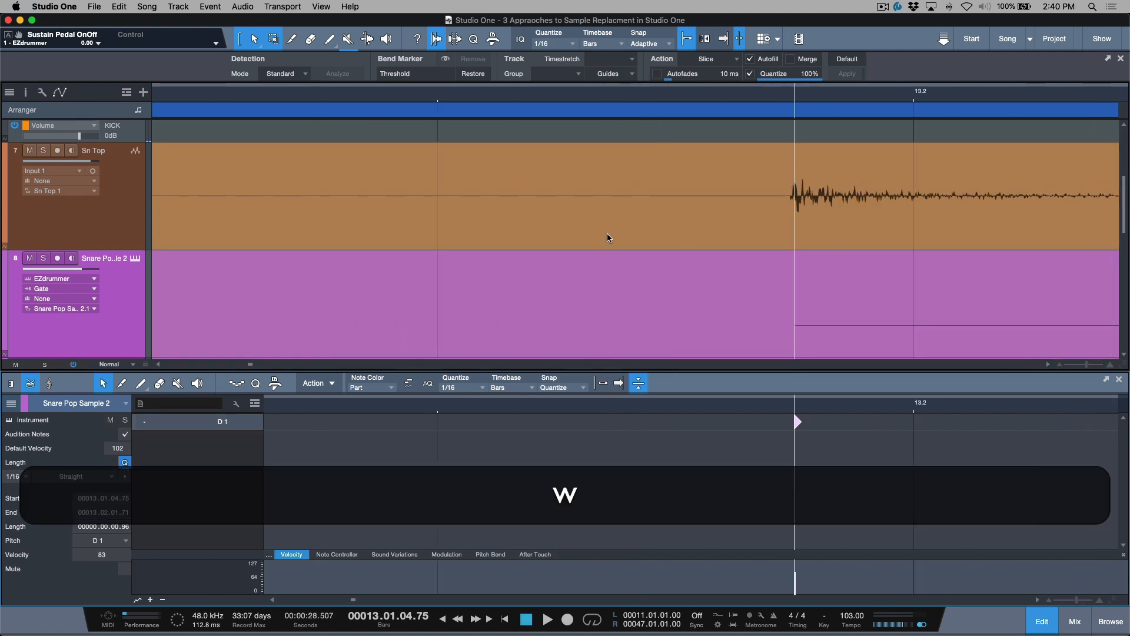
key("w")
key("w")
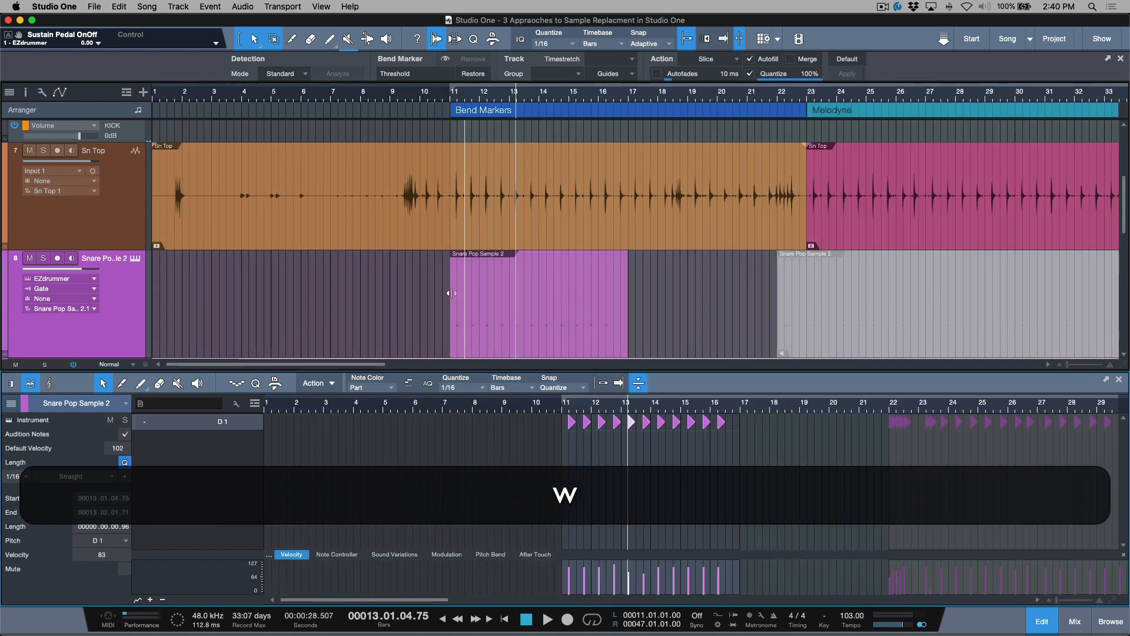
key("F2")
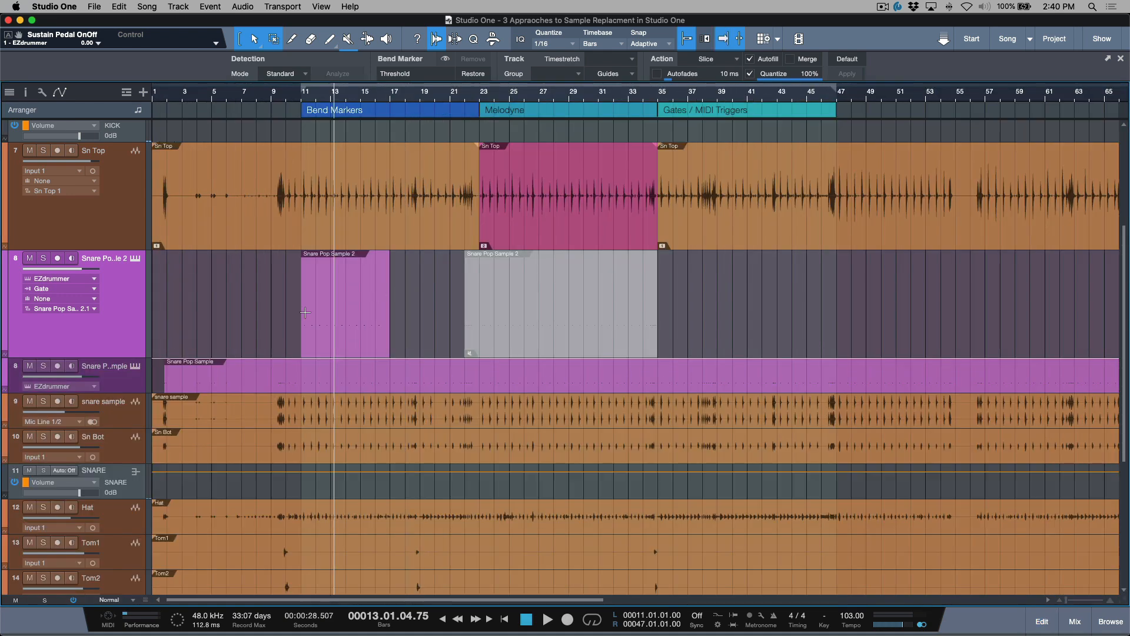
Add an audio track named Snares below Snare Pop Sample 2 and render the bar 11 MIDI part onto it as audio.
key("t")
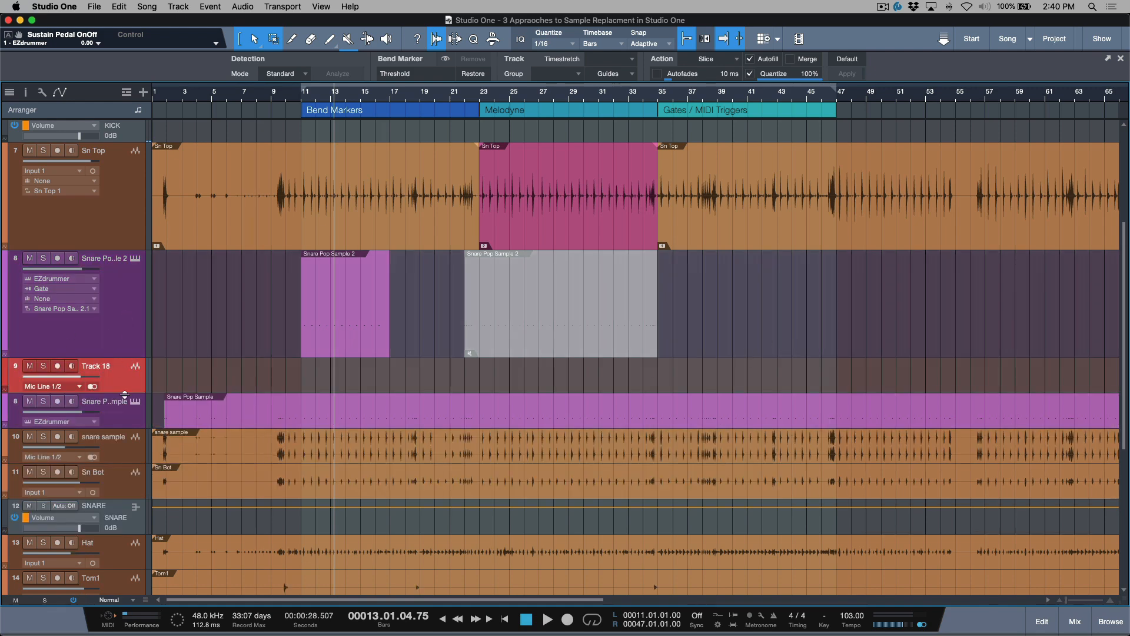
left_click_drag(126, 393, 126, 448)
double_click(89, 370)
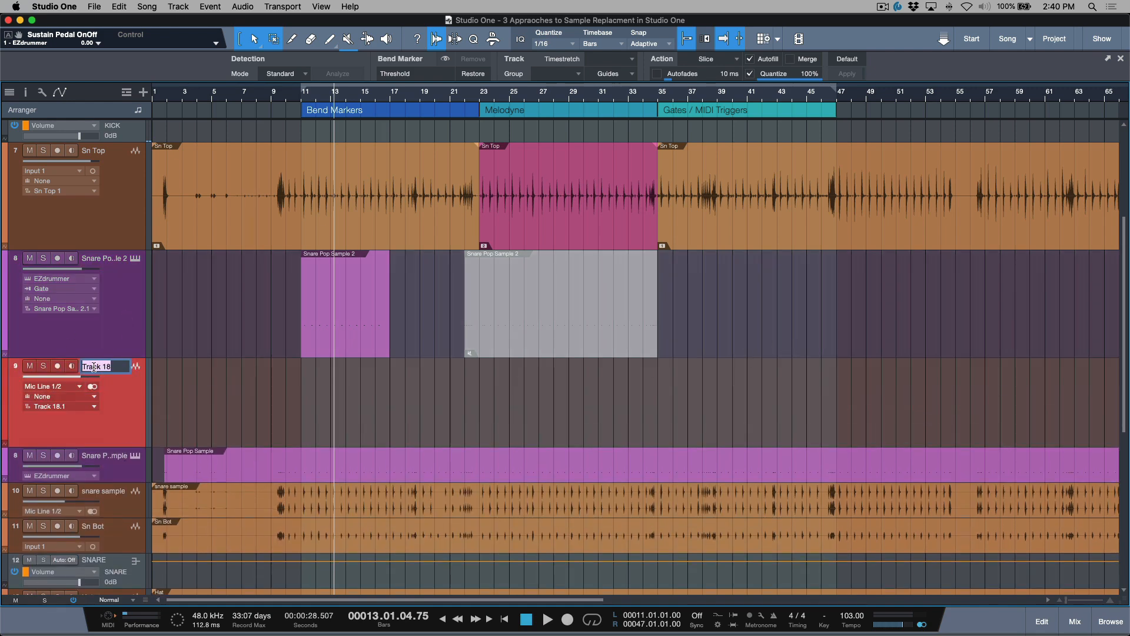
type("Snares")
key("Return")
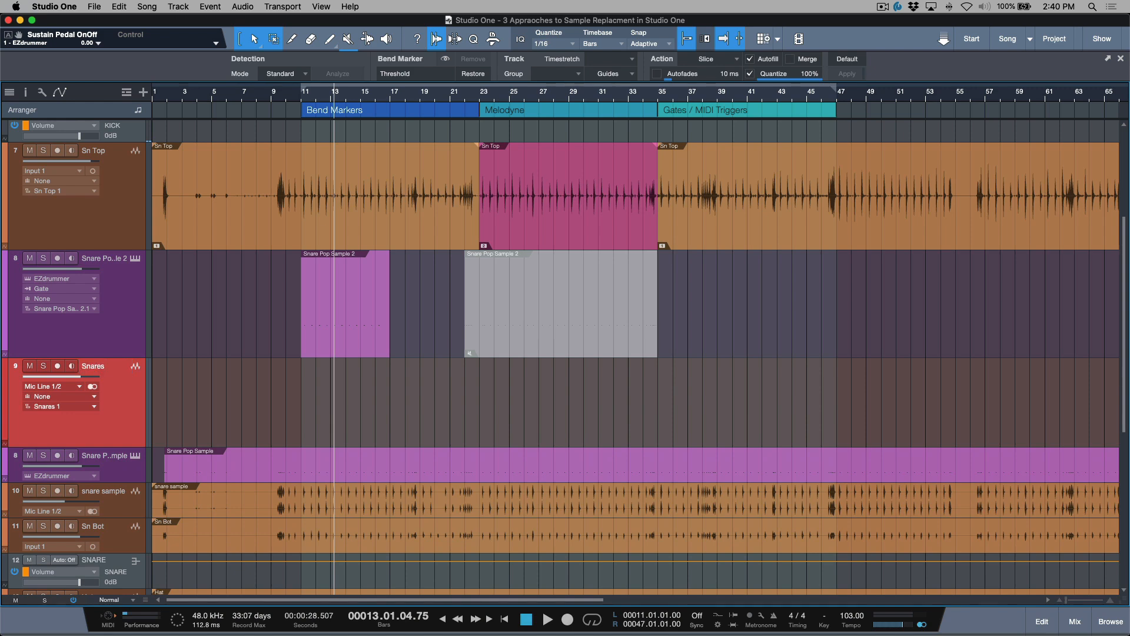
left_click_drag(332, 355, 348, 386)
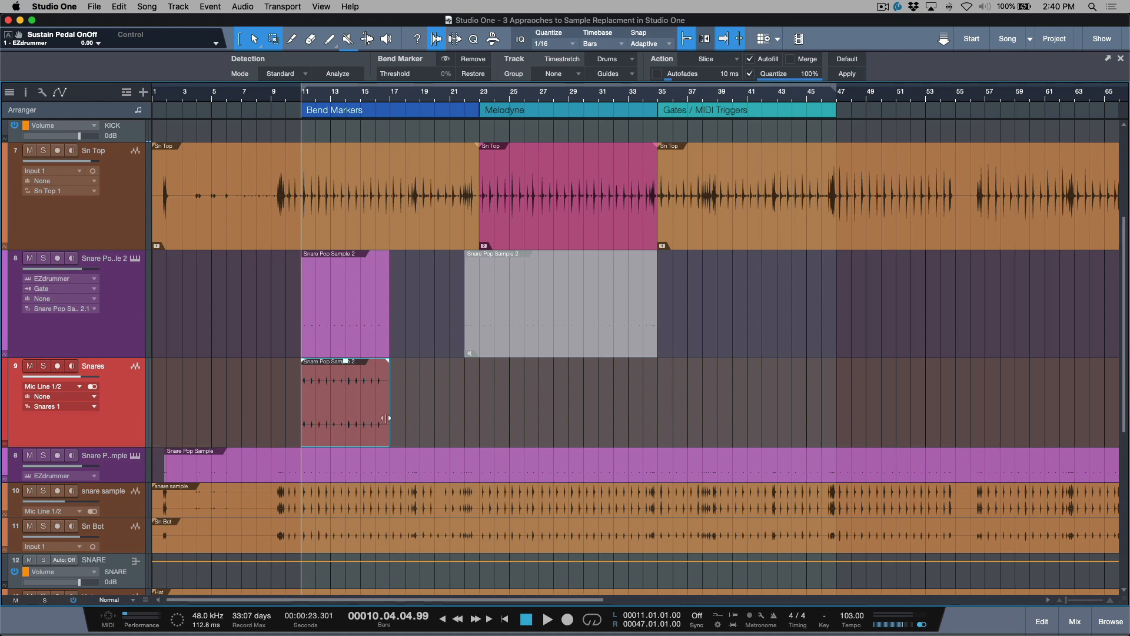
Compare the rendered Snares hits with the Sn Top transients in bars 12 to 14 and return the playhead to bar 11.
scroll(330, 98, "up", 3)
scroll(330, 98, "up", 10)
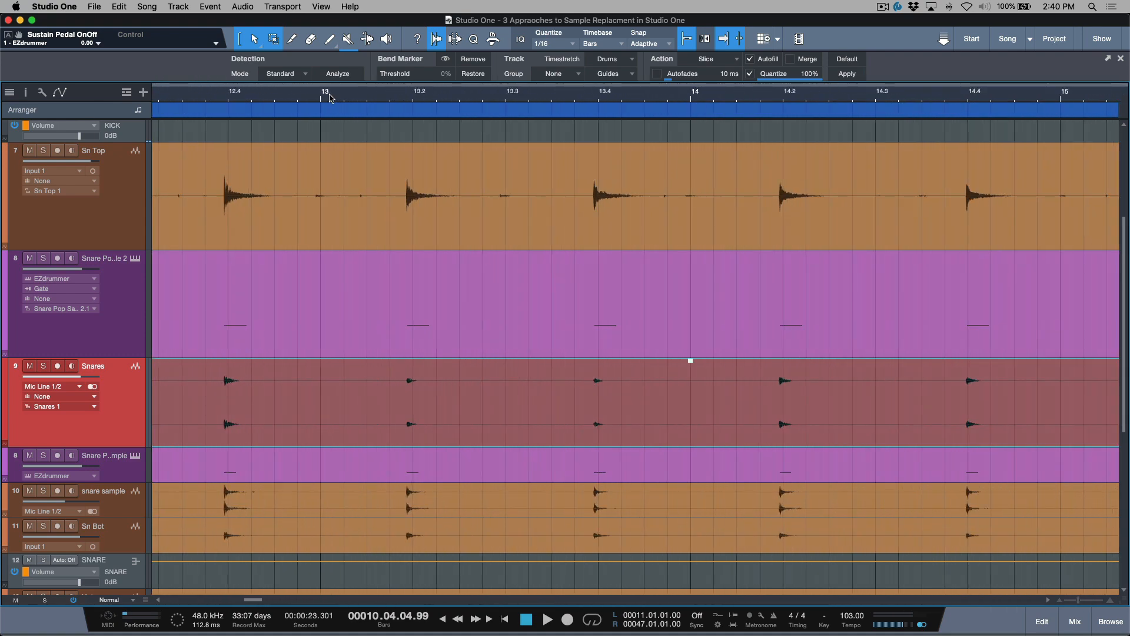
left_click(643, 98)
scroll(643, 98, "down", 12)
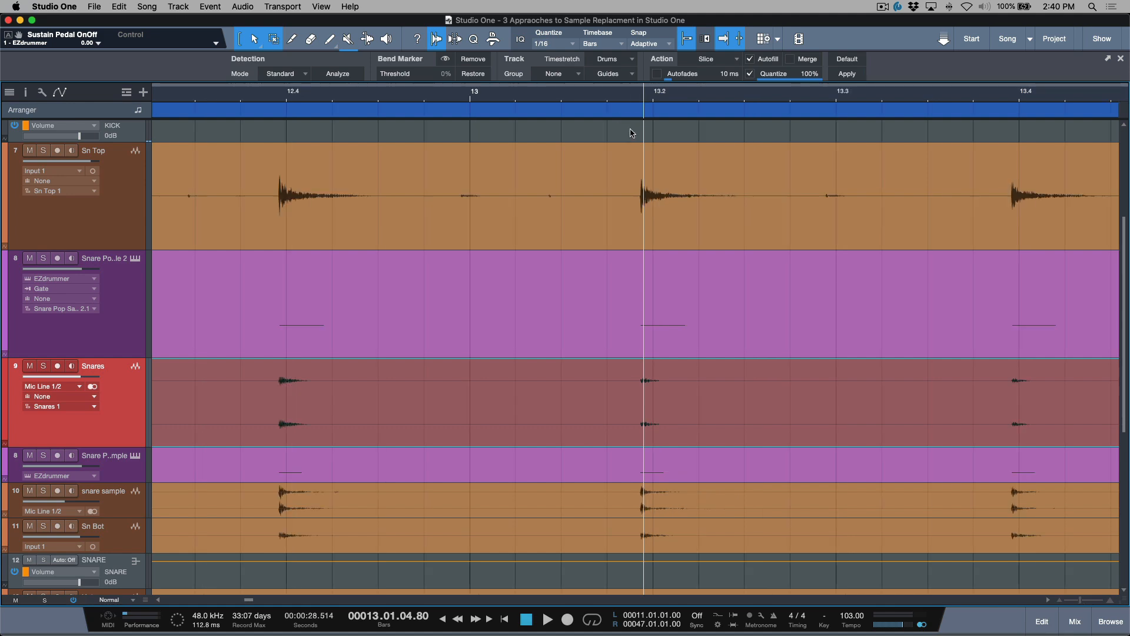
key("KP_1")
key("w")
key("w")
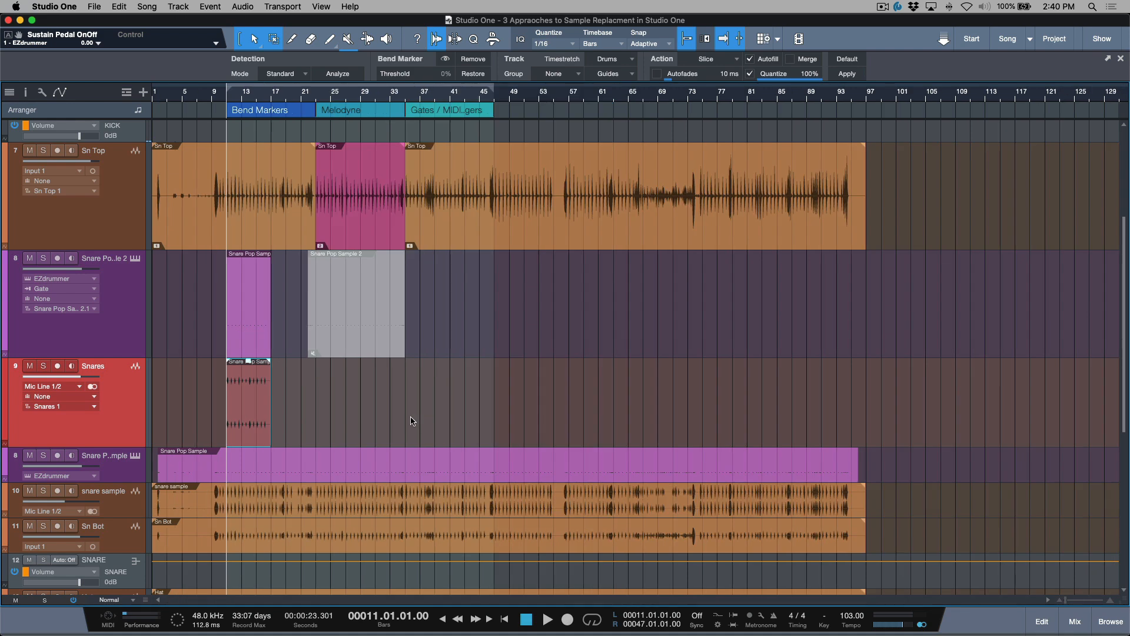
left_click(419, 423)
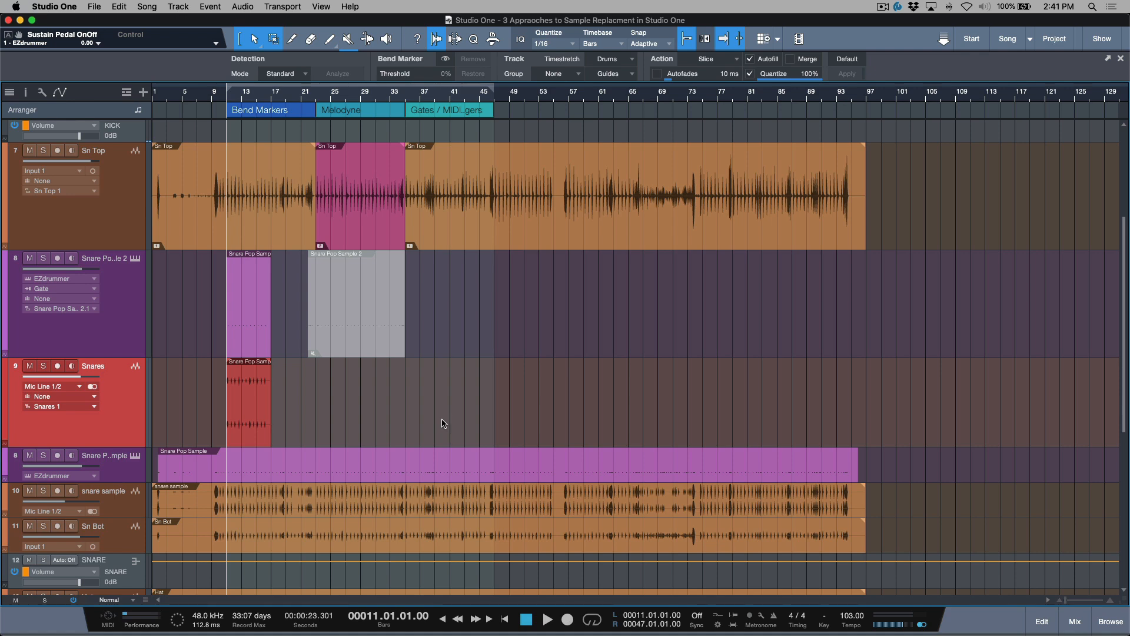
Reduce the height of all tracks so the whole drum session fits in view.
key("shift+w")
key("shift+w")
key("shift+e")
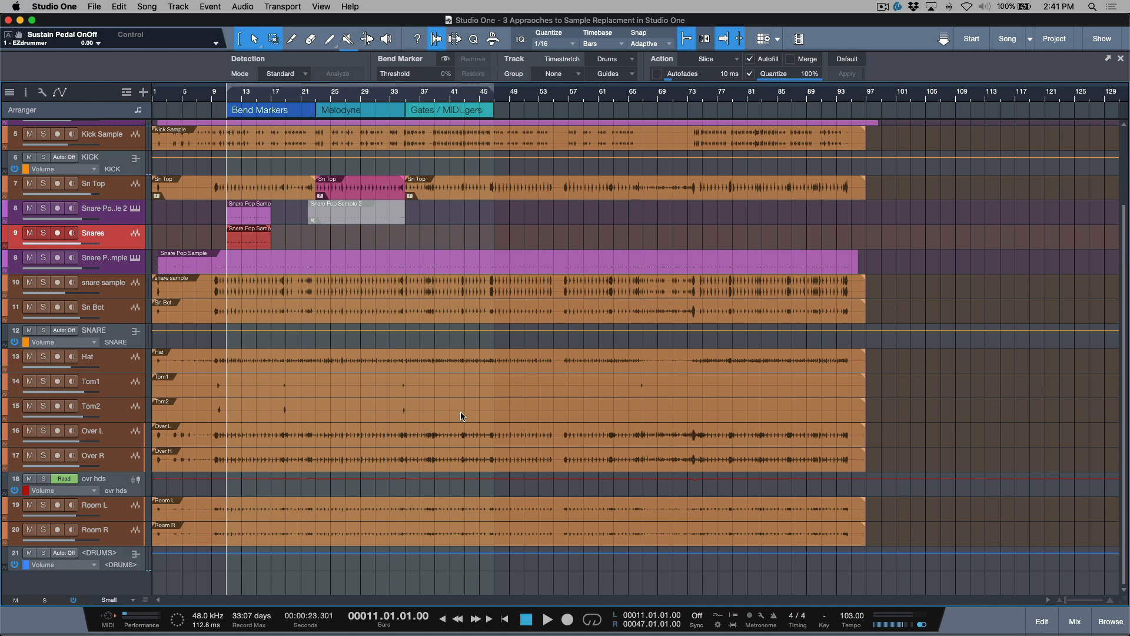
key("z")
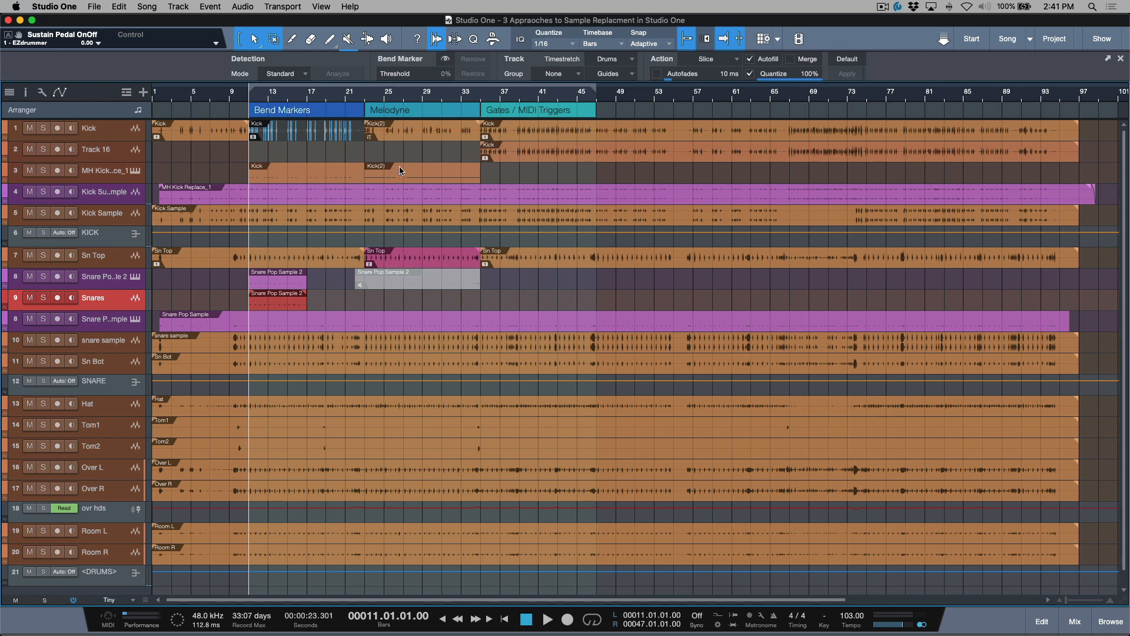
Enlarge the Kick Sub Sample track to inspect its rendered audio, and return all tracks to a compact height.
left_click(129, 202)
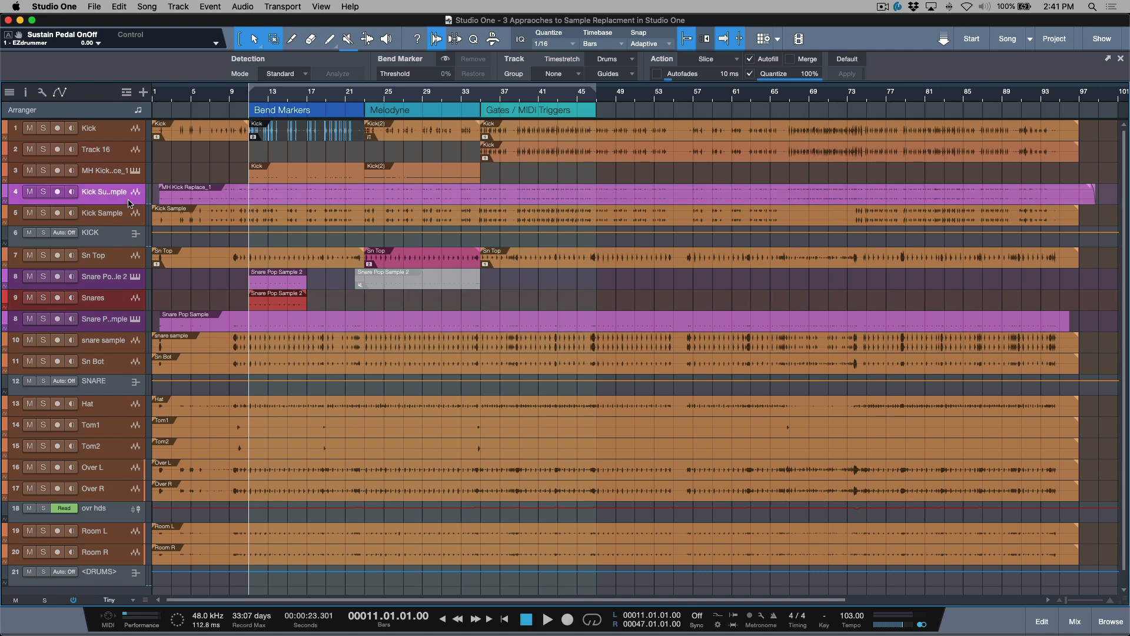
left_click_drag(129, 202, 128, 290)
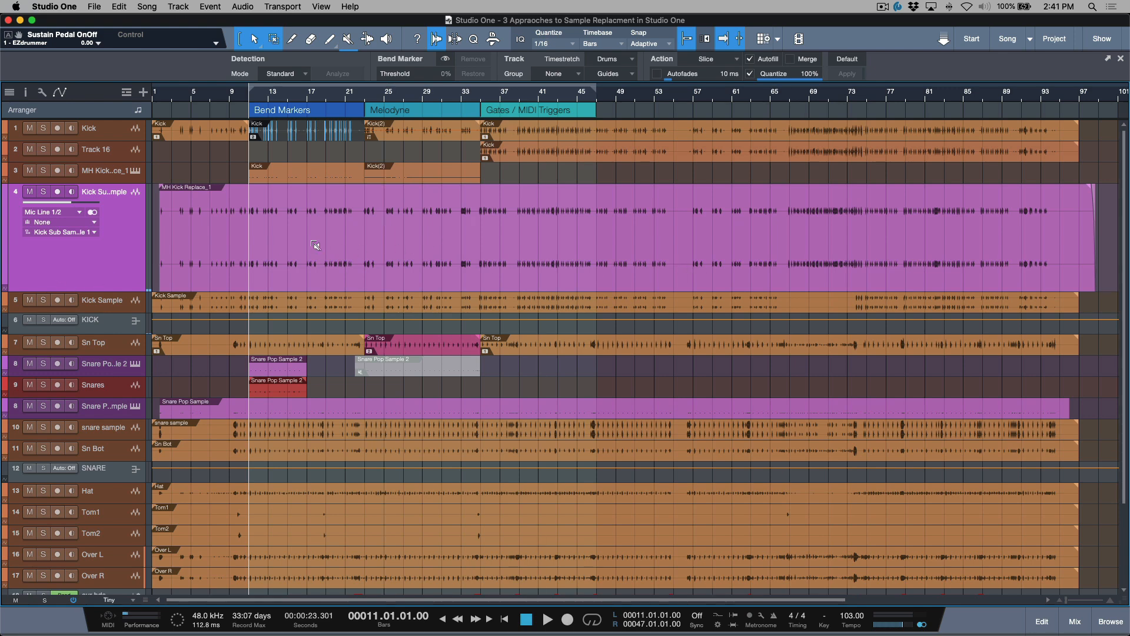
key("shift+w")
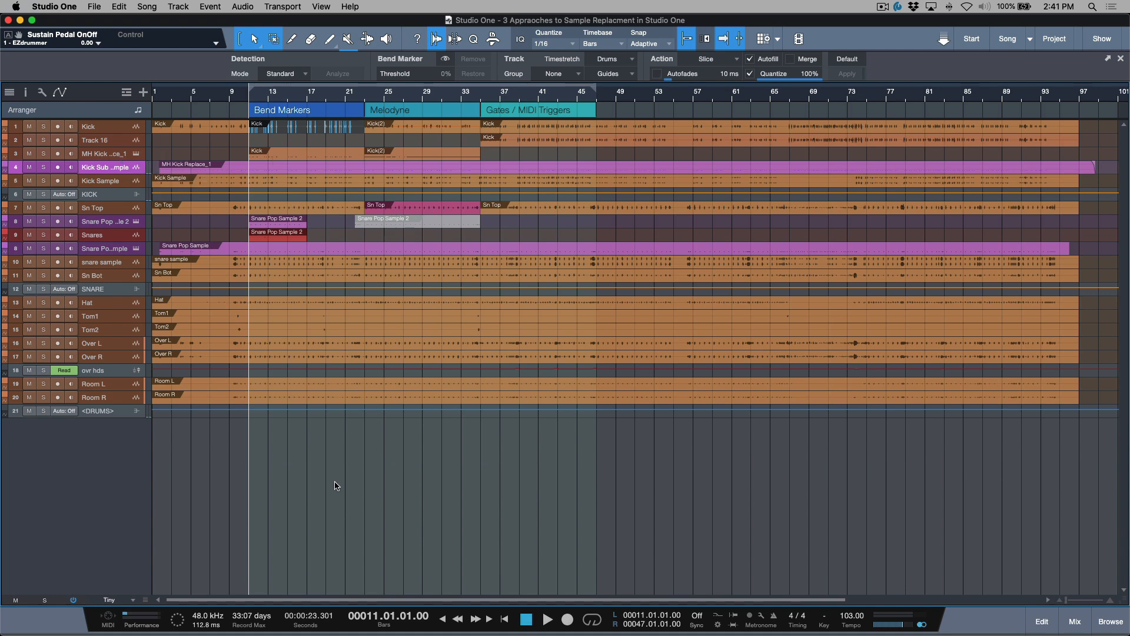
key("shift+z")
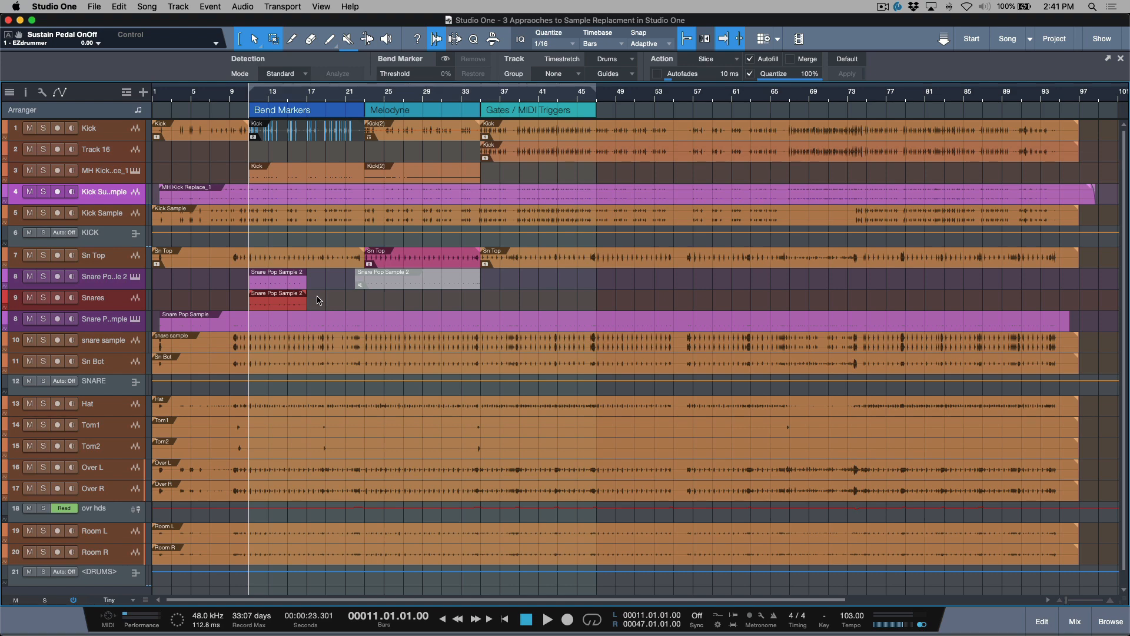
Delete the Snare Pop Sample 2 and Snares tracks together with the MH Kick Replace_1 instrument track.
left_click(117, 287)
left_click(119, 307, "shift")
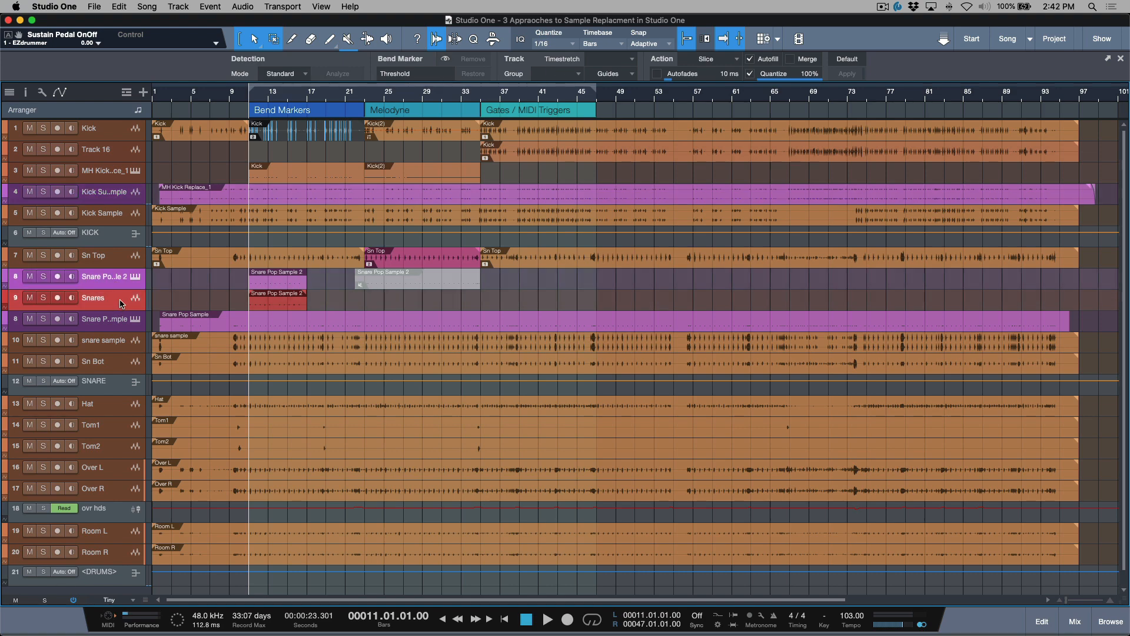
key("Delete")
left_click(135, 177)
key("Delete")
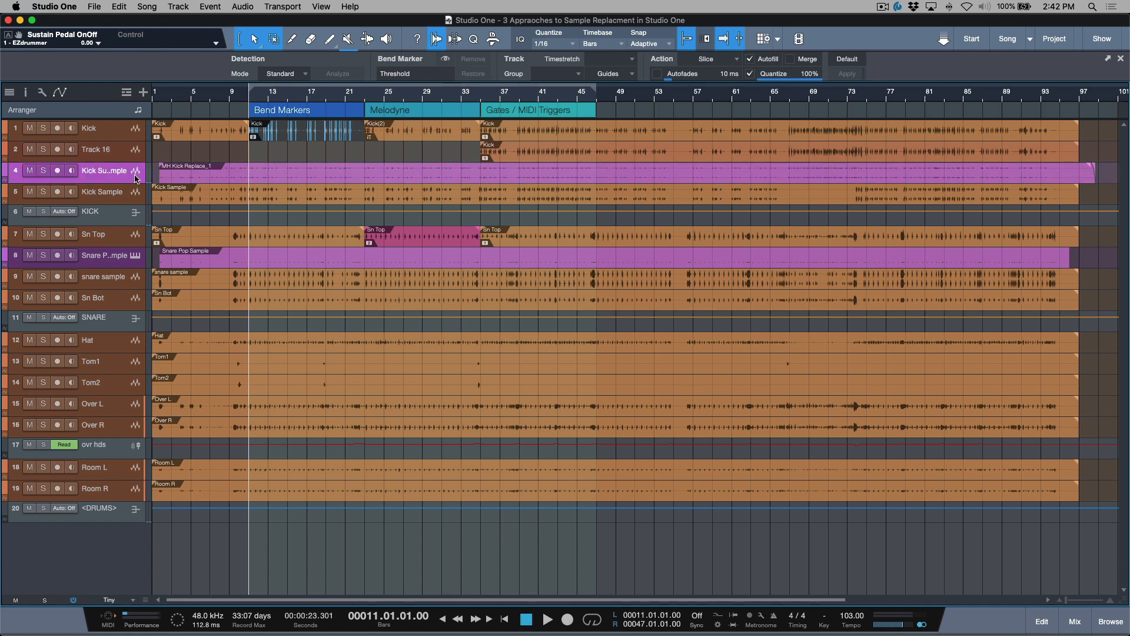
Extend the Kick event on Track 16 back to the song start and mute it.
left_click_drag(482, 152, 141, 153)
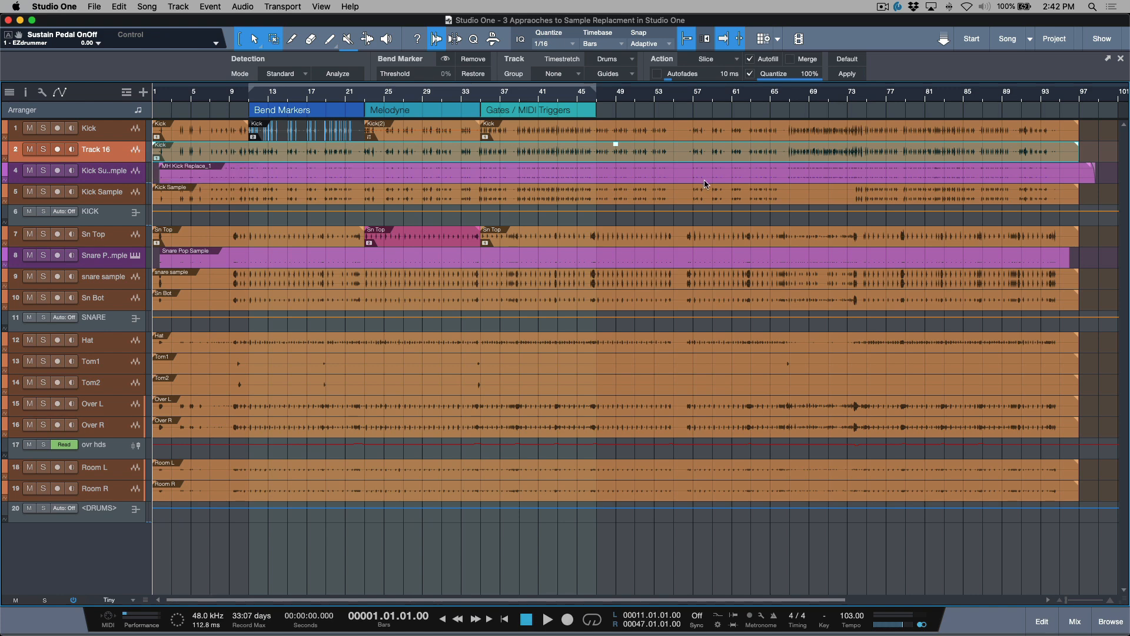
left_click(322, 161)
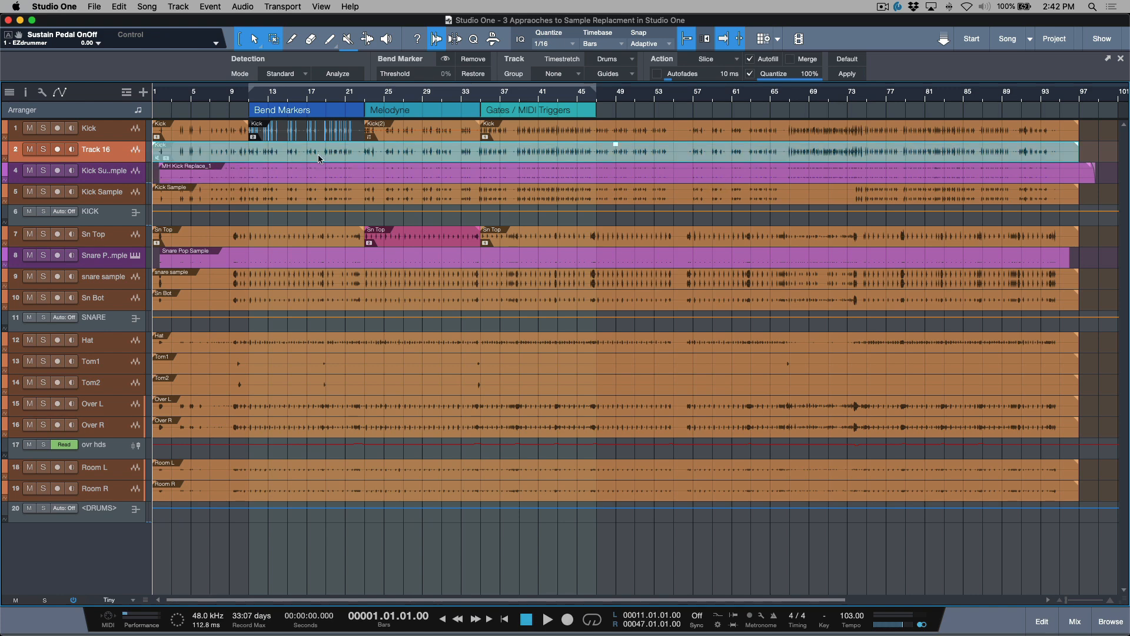
Play the drums from bar 11, toggling mute on the Kick Sub Sample and Snare Pop Sample tracks to compare the sound.
key("KP_1")
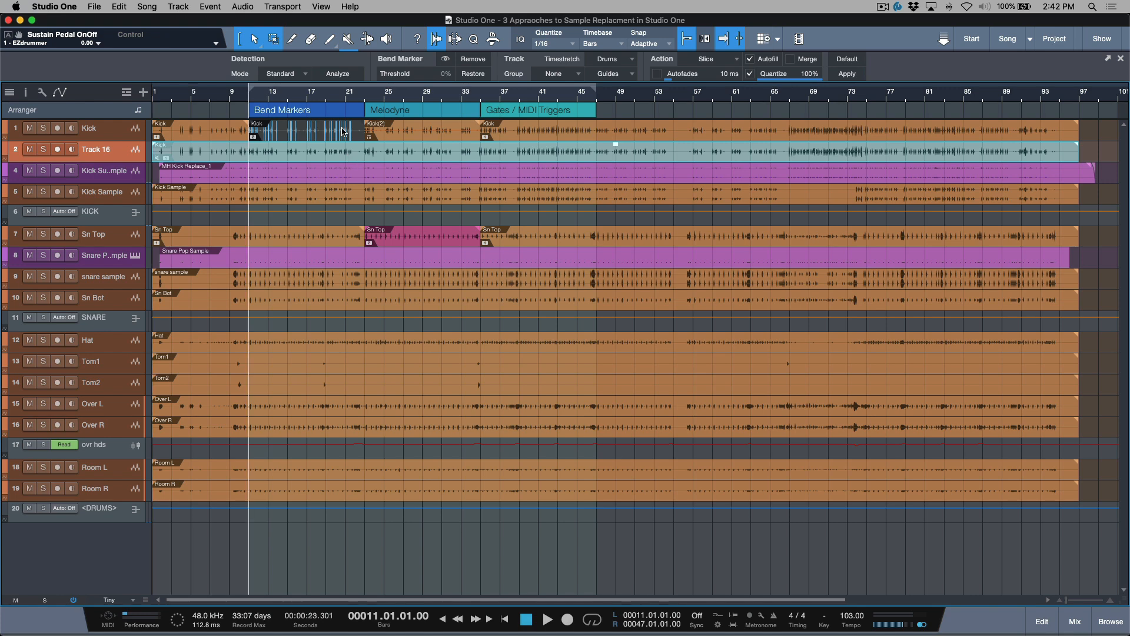
key("space")
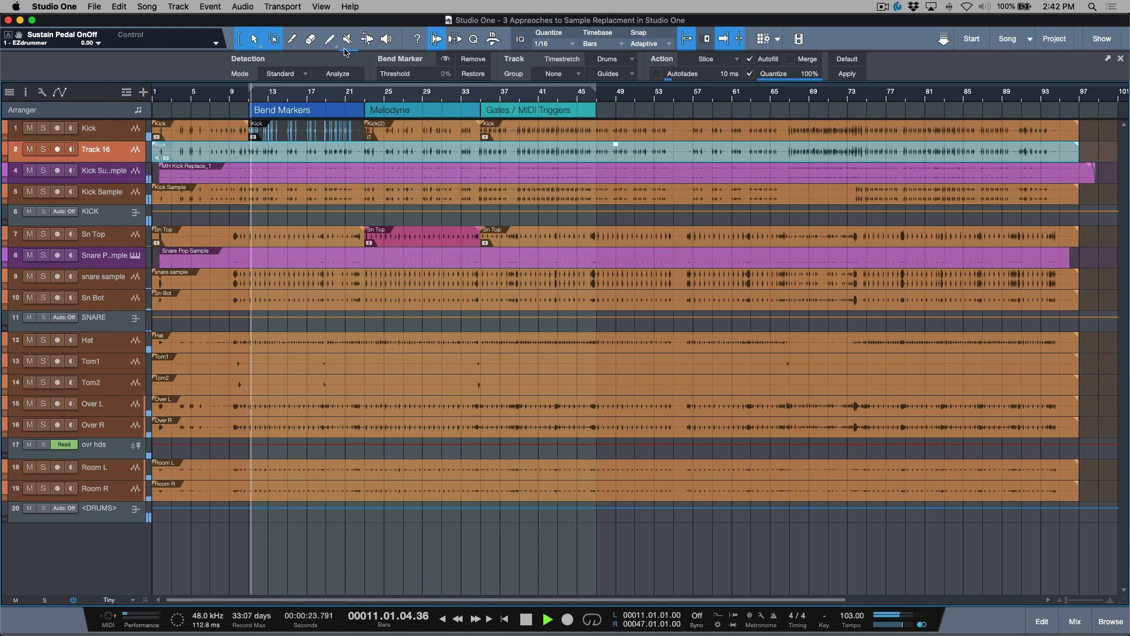
key("shift+e")
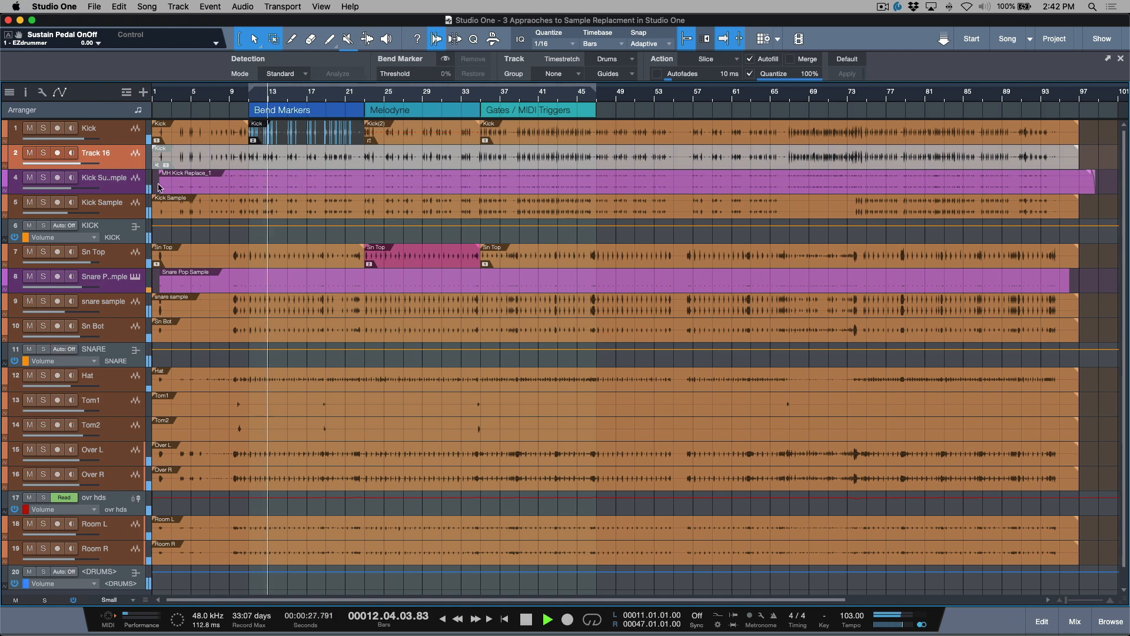
left_click(30, 178)
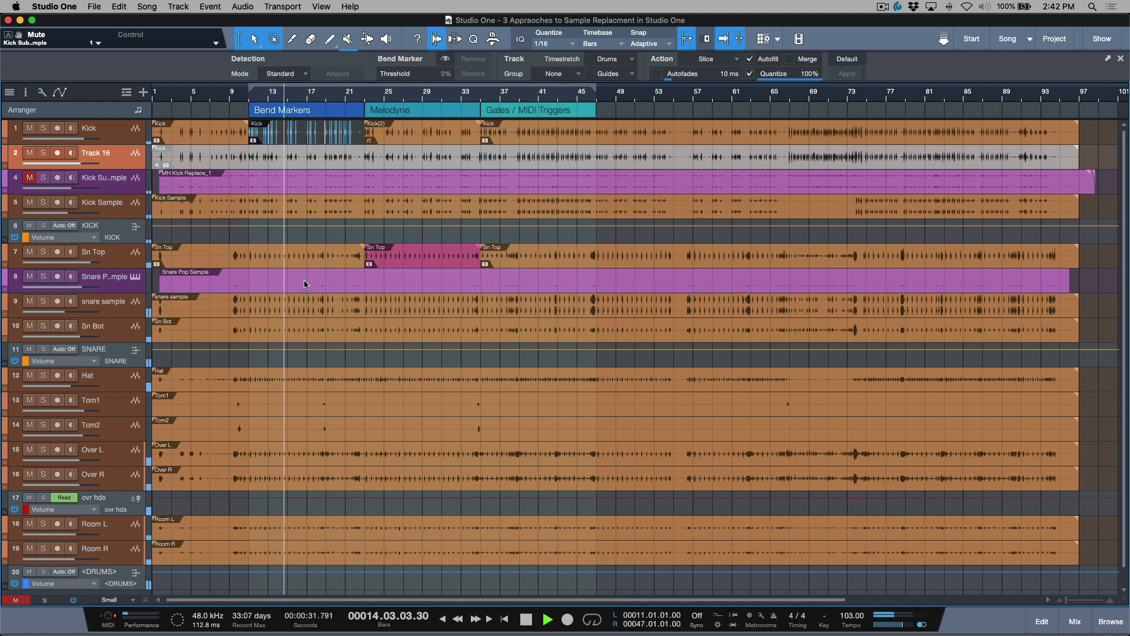
left_click(30, 277)
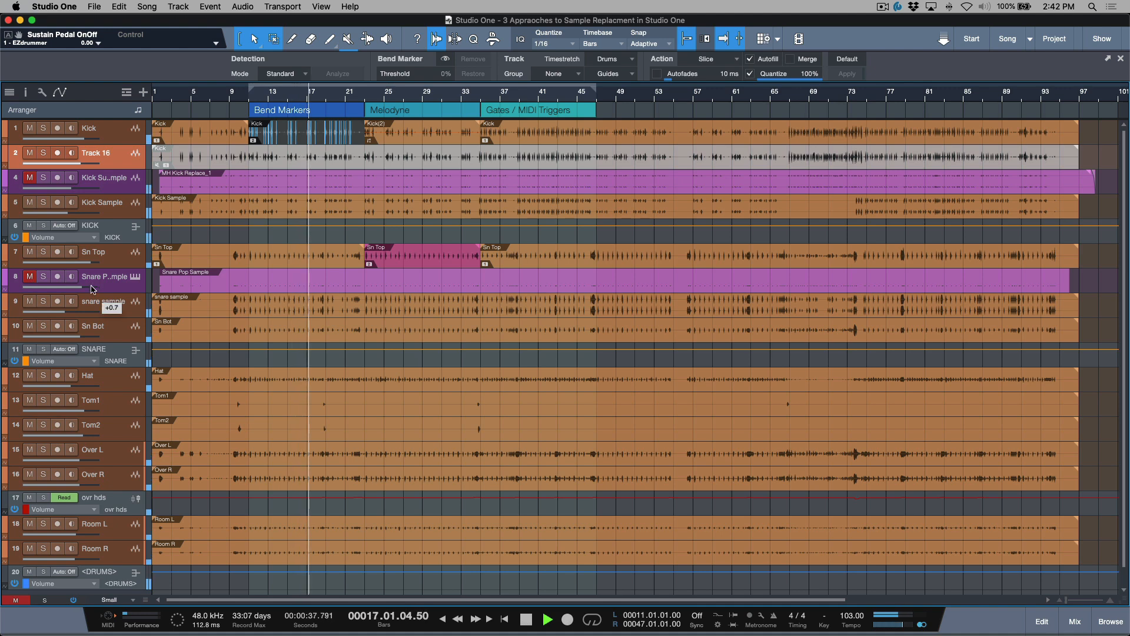
left_click(30, 277)
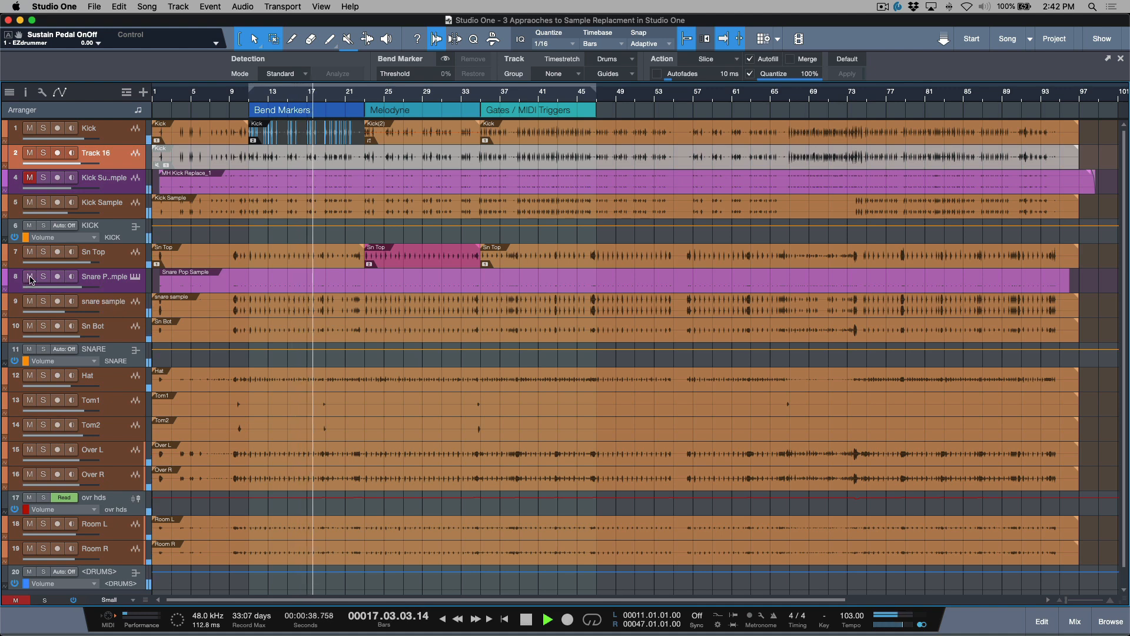
left_click(30, 177)
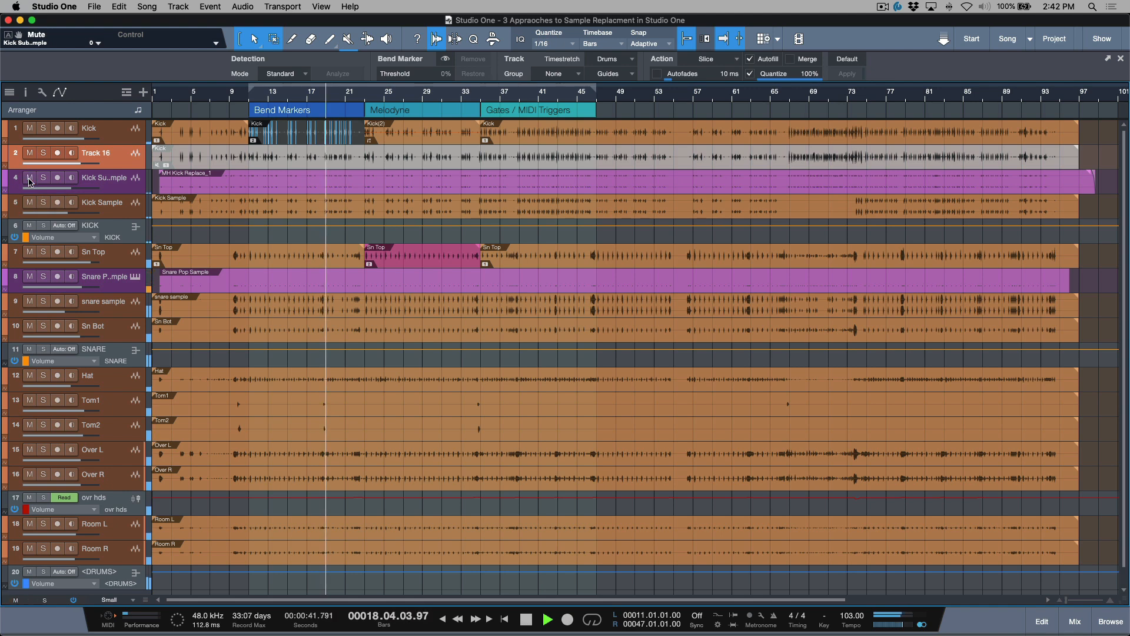
left_click(32, 179)
left_click(31, 179)
key("space")
Enlarge the Snare Pop Sample track, select its event and review the commands available for the track.
left_click(132, 285)
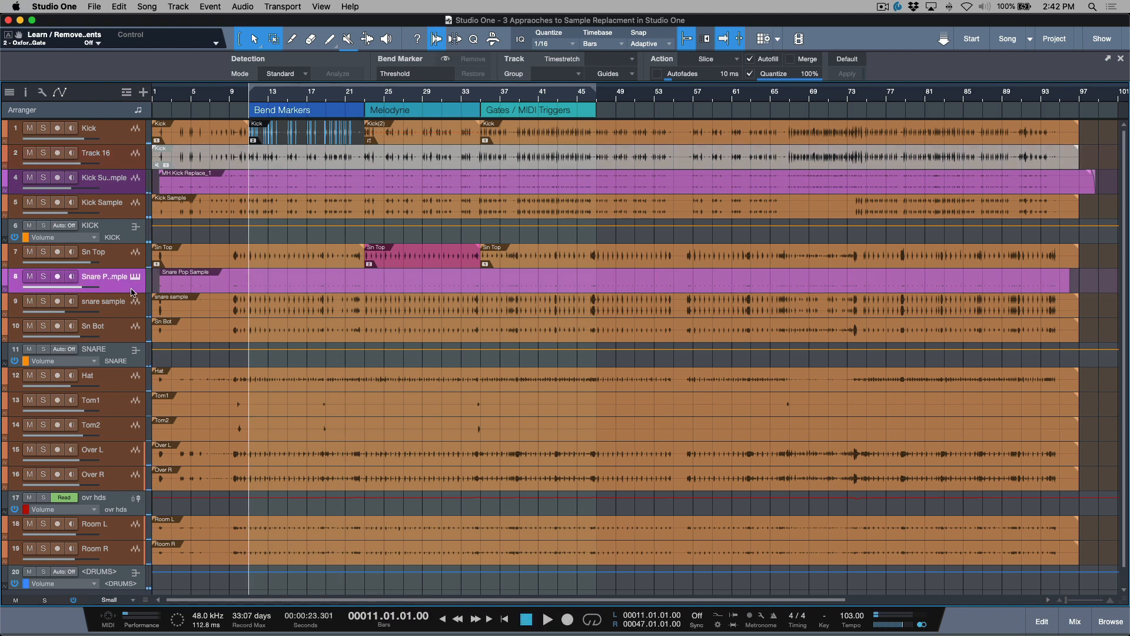
left_click_drag(133, 293, 133, 341)
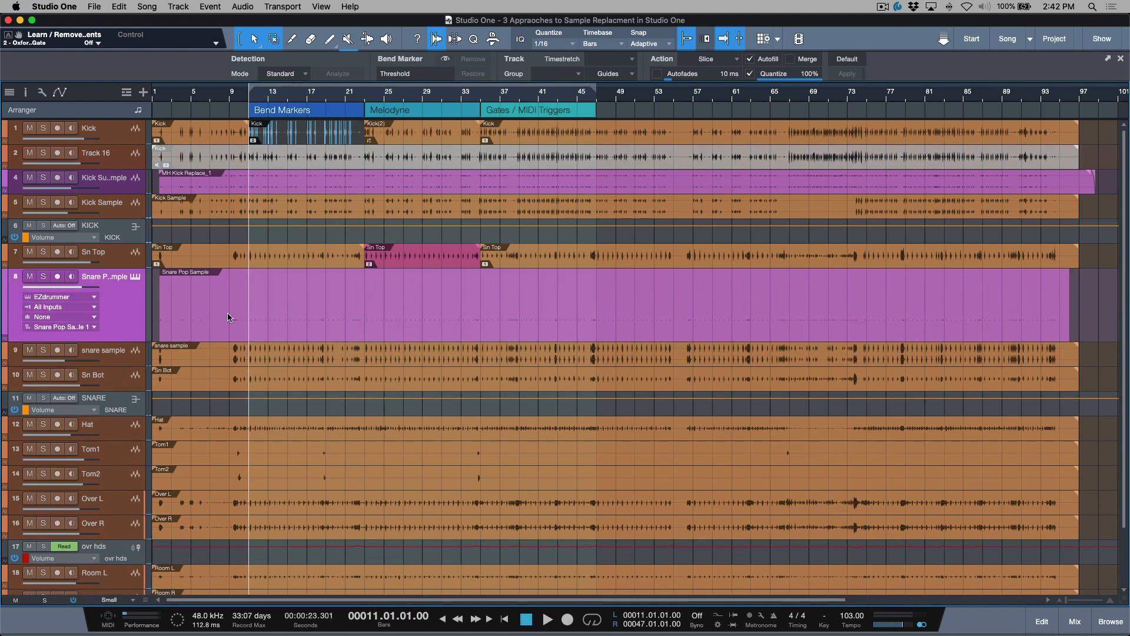
left_click(313, 325)
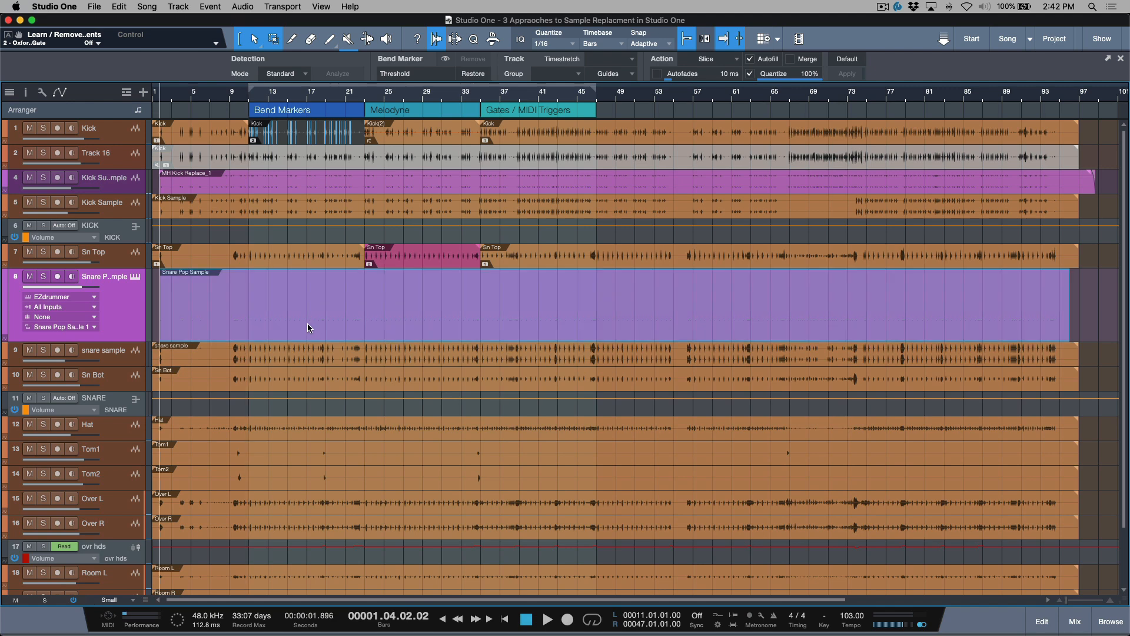
right_click(131, 311)
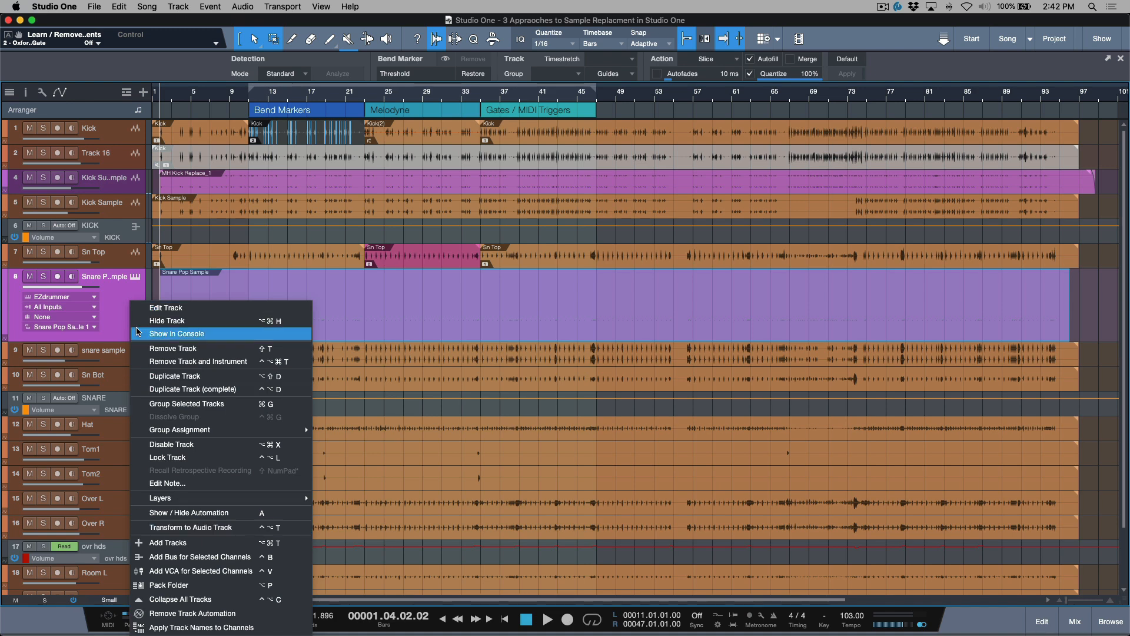
left_click(118, 318)
Show the mixer console and inspect the Pro EQ and Oxford Dynamics inserts on the Snare Pop Sample channel.
key("F3")
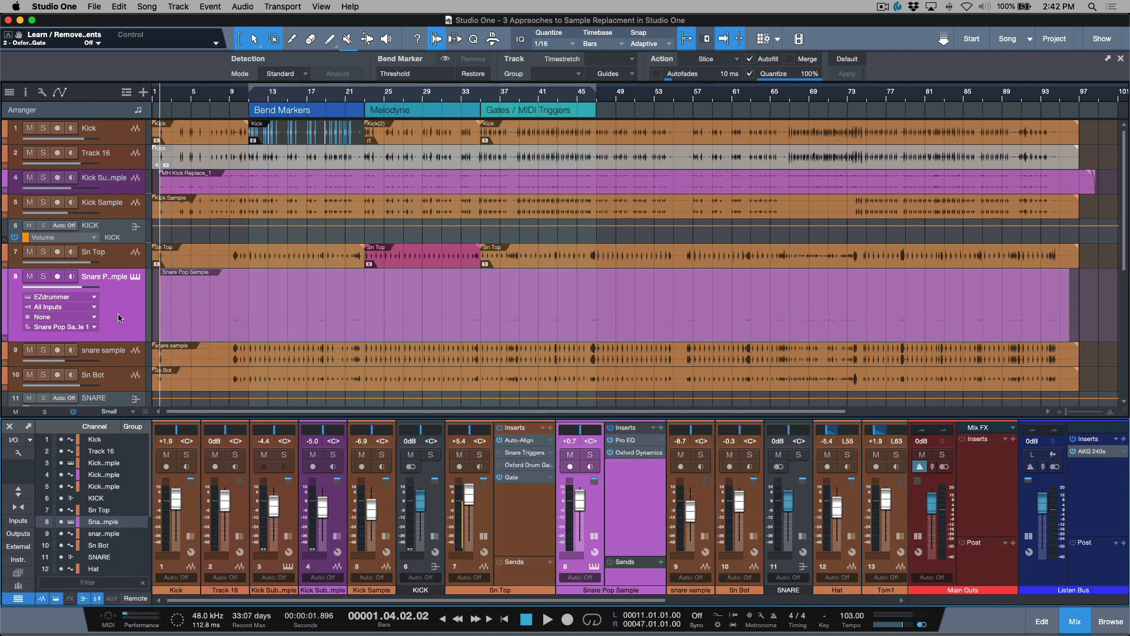
left_click(638, 441)
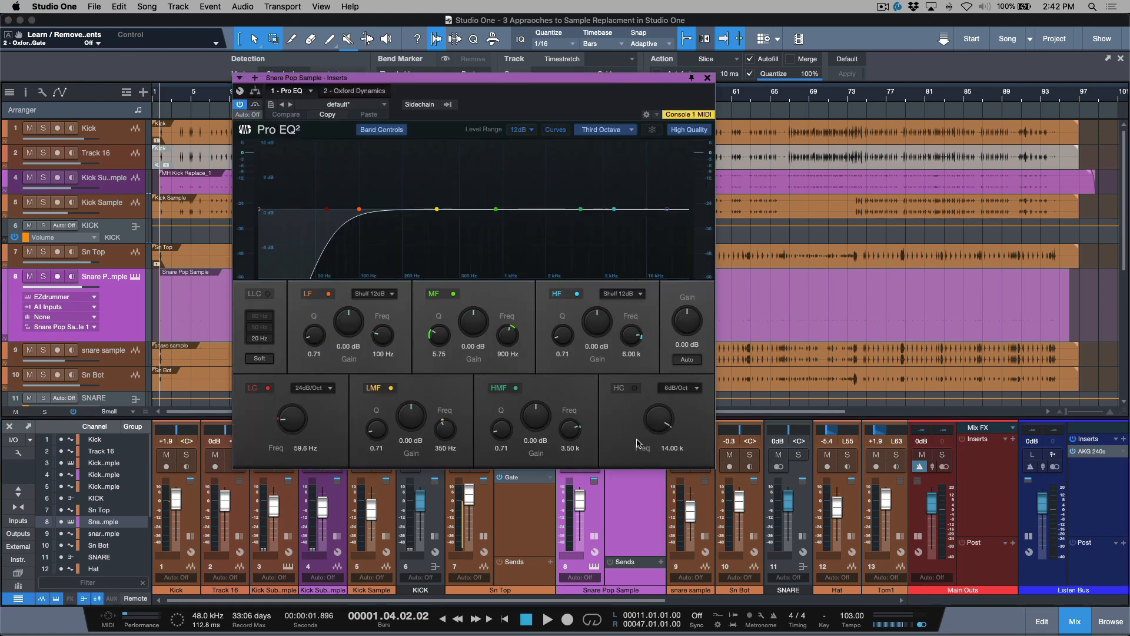
left_click(372, 90)
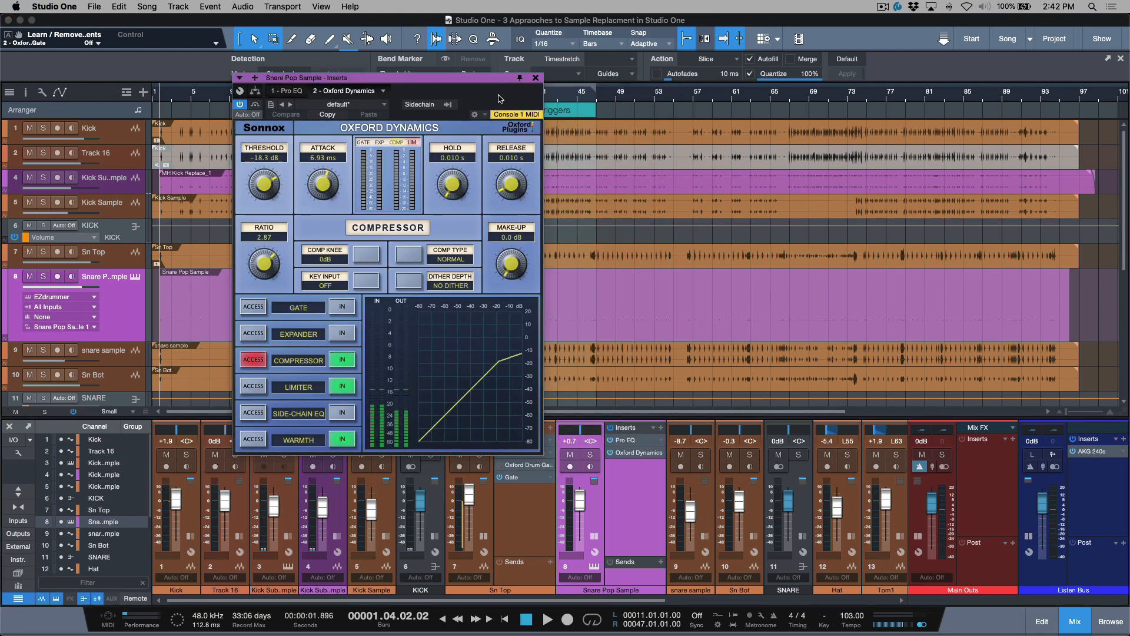
Listen to a short passage of the song and close the Snare Pop Sample inserts window.
key("space")
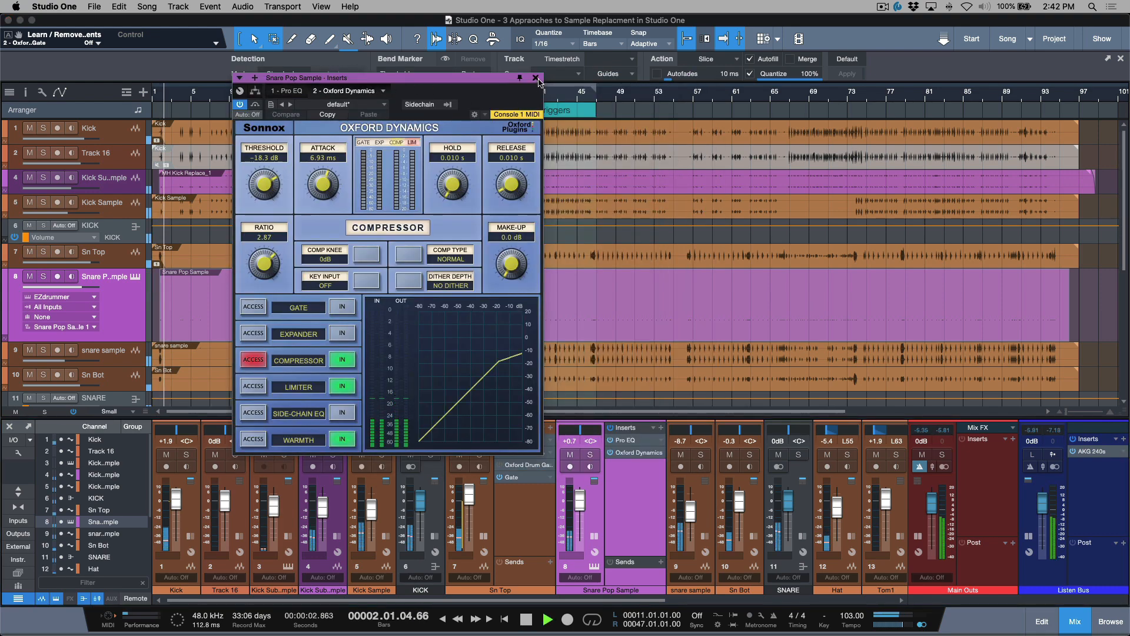
left_click(535, 78)
key("space")
Transform the Snare Pop Sample instrument track to audio, keeping inserts unrendered, preserving the instrument track state and removing the instrument.
left_click(132, 303)
right_click(130, 302)
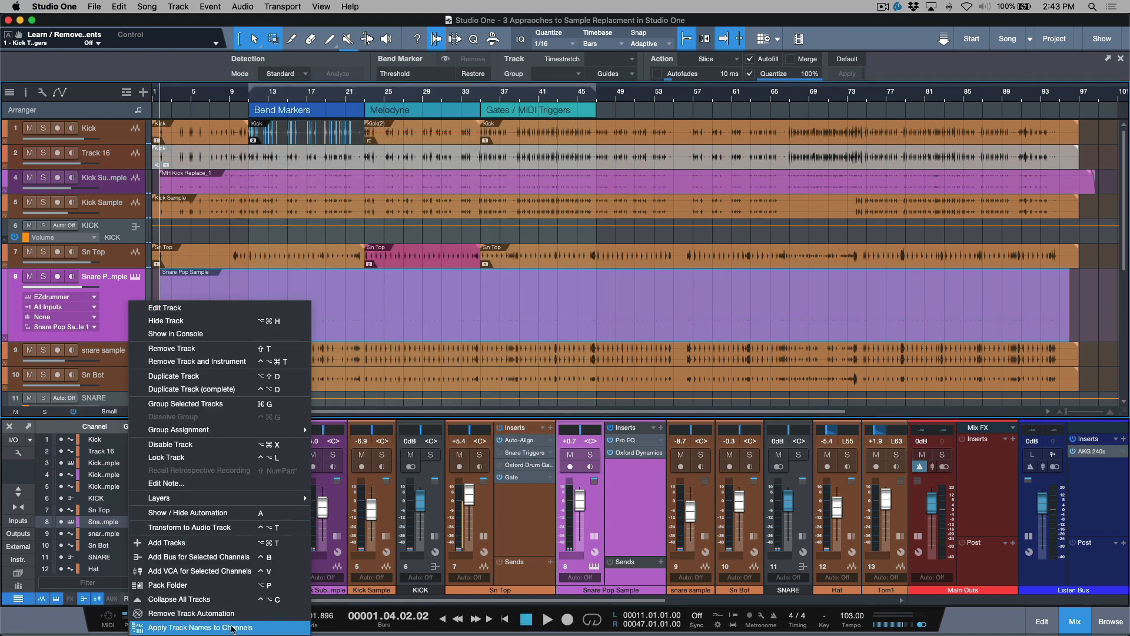
left_click(231, 528)
left_click_drag(518, 106, 489, 105)
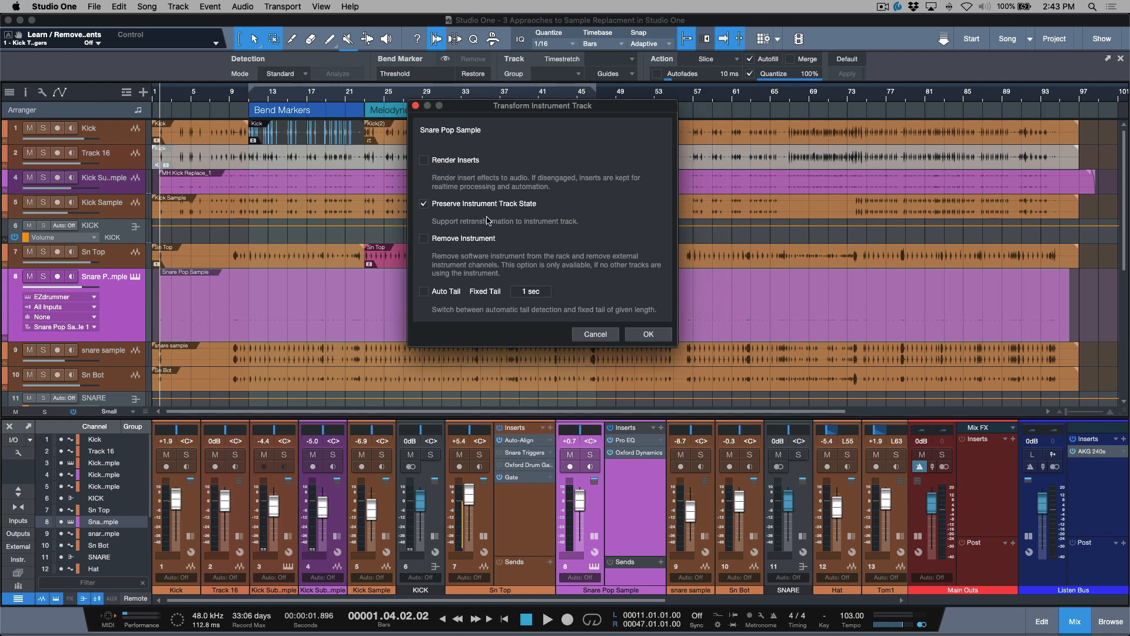
left_click(423, 239)
left_click_drag(478, 107, 448, 91)
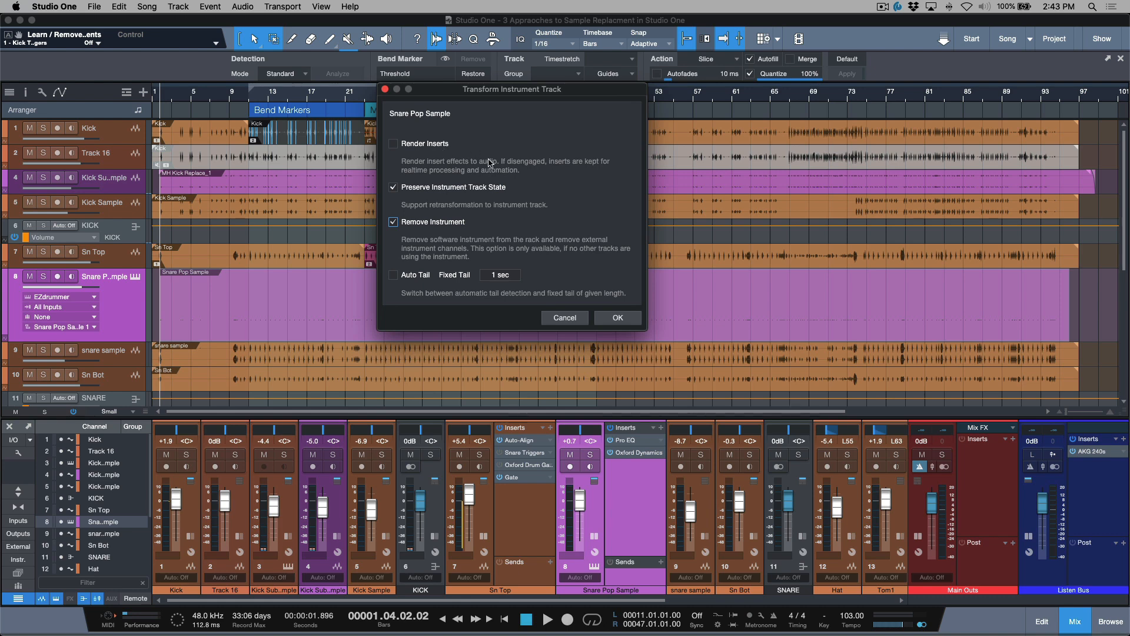
left_click(630, 321)
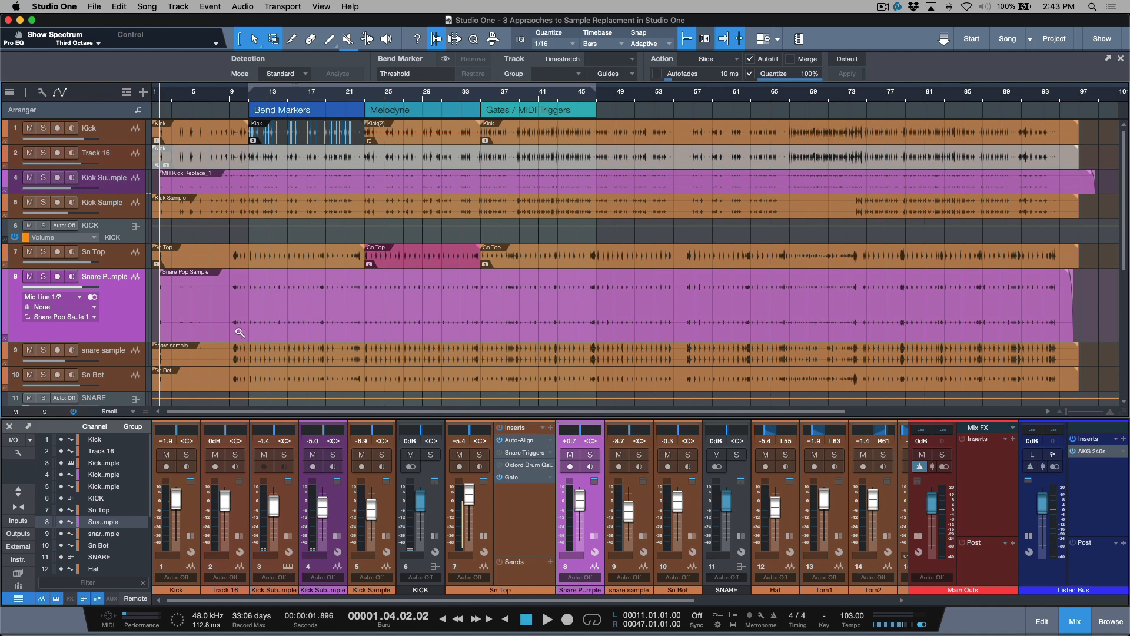
Solo the Sn Top, Snare Pop Sample, snare sample and Sn Bot tracks and play them from the snare fill between bars 9 and 10.
left_click_drag(226, 259, 406, 307)
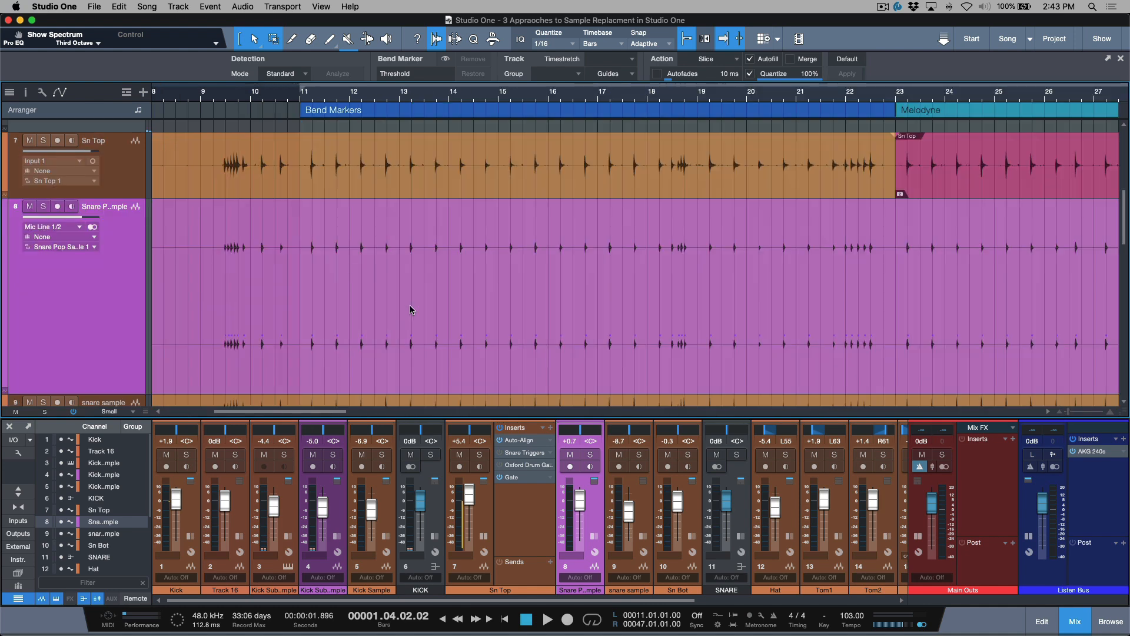
left_click(43, 206)
left_click(44, 141)
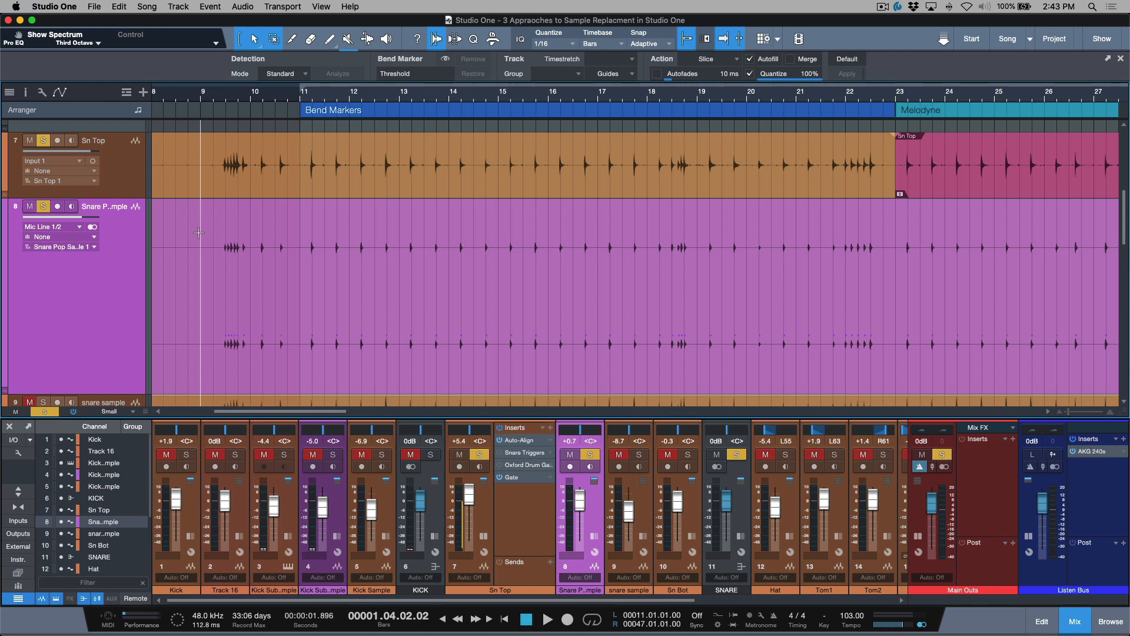
key("alt+z")
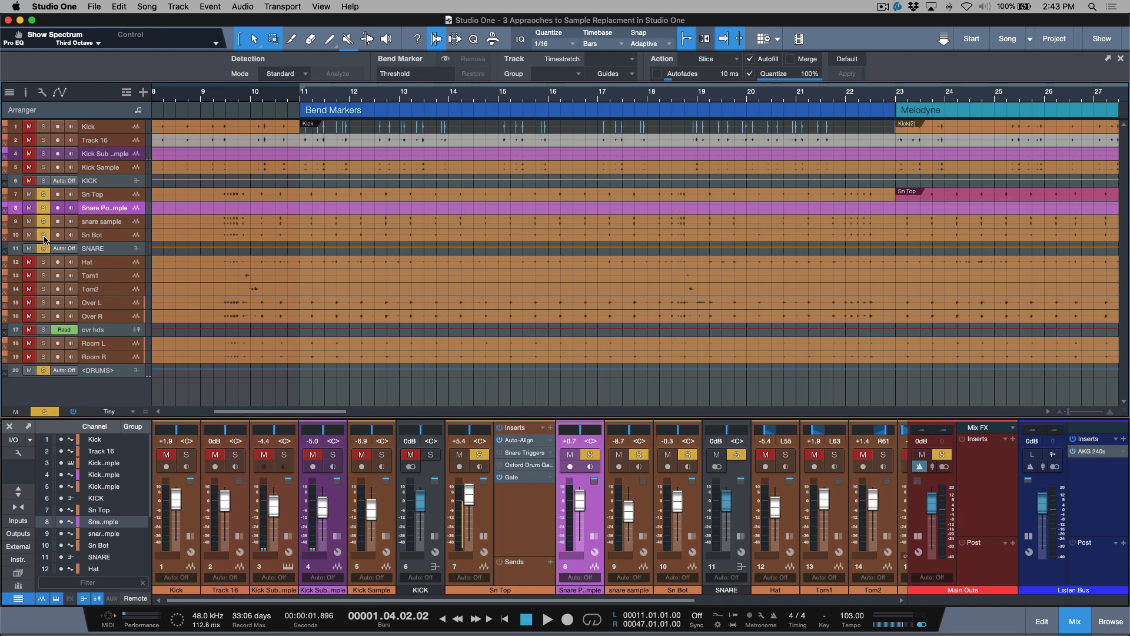
key("space")
key("space")
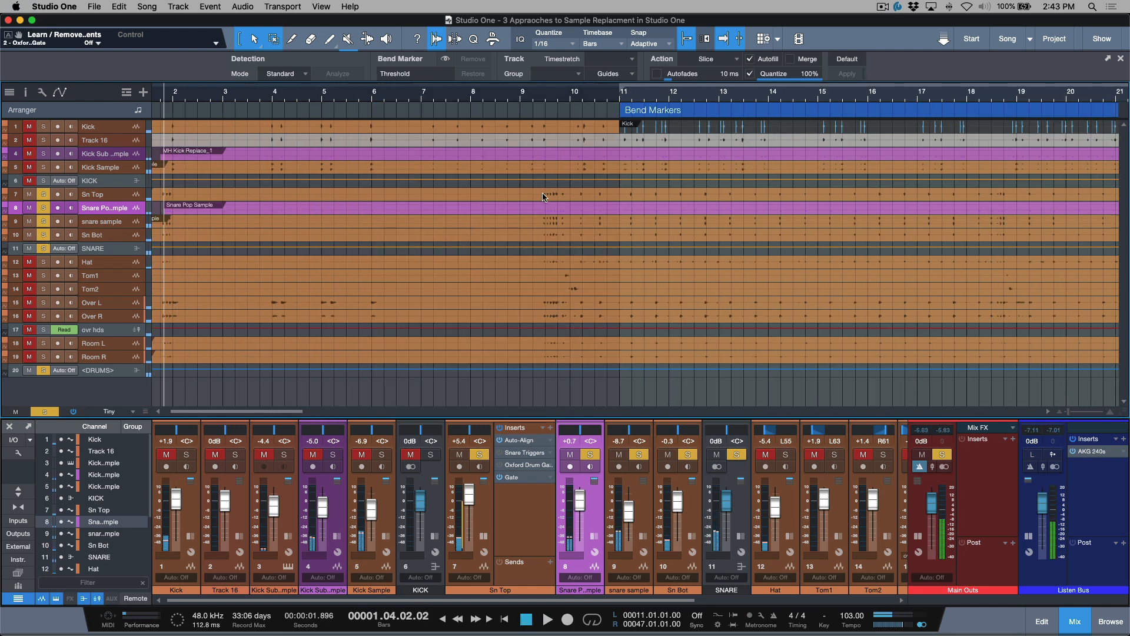
left_click(542, 198)
key("space")
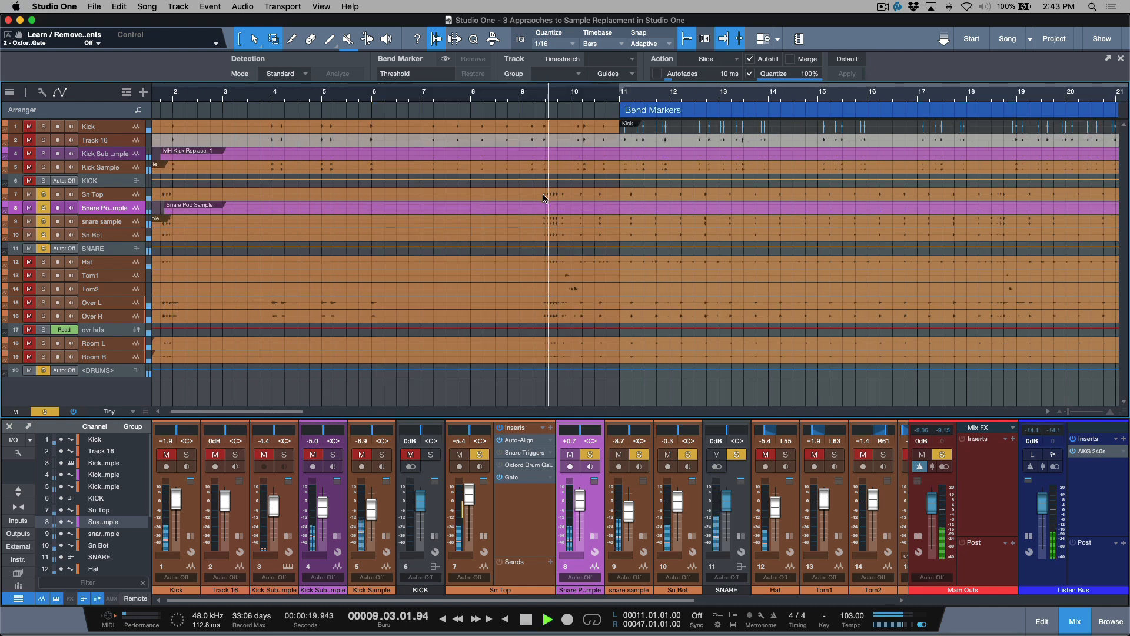
Play from the start of the Melodyne section and clear all solos to hear the snare sample within the full drum mix.
key("w")
key("w")
key("w")
key("w")
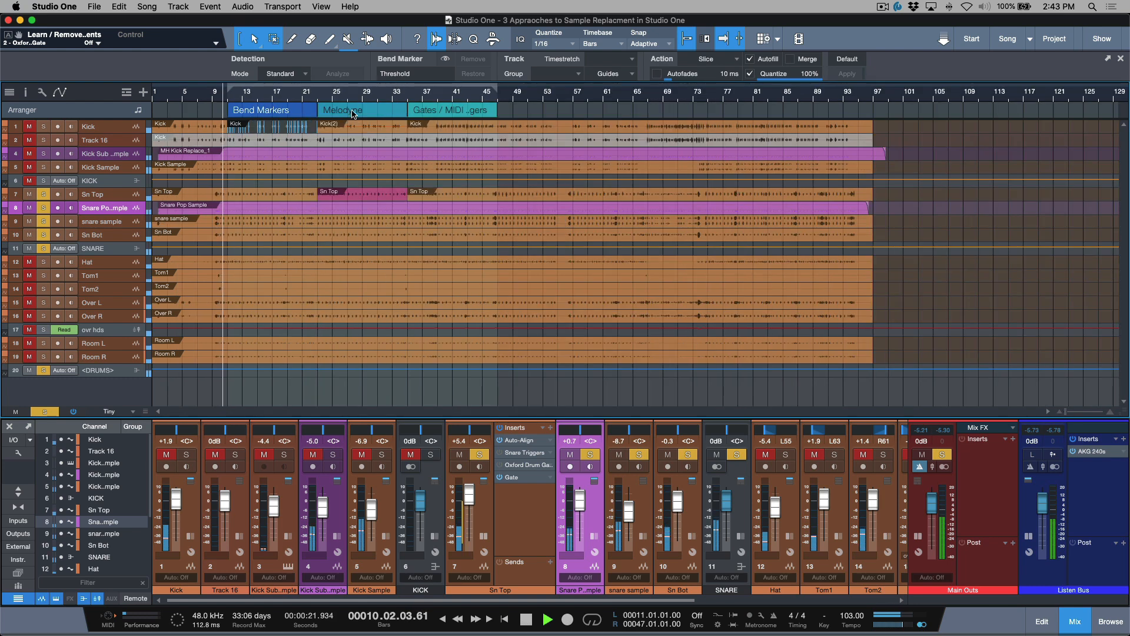
double_click(353, 114)
key("space")
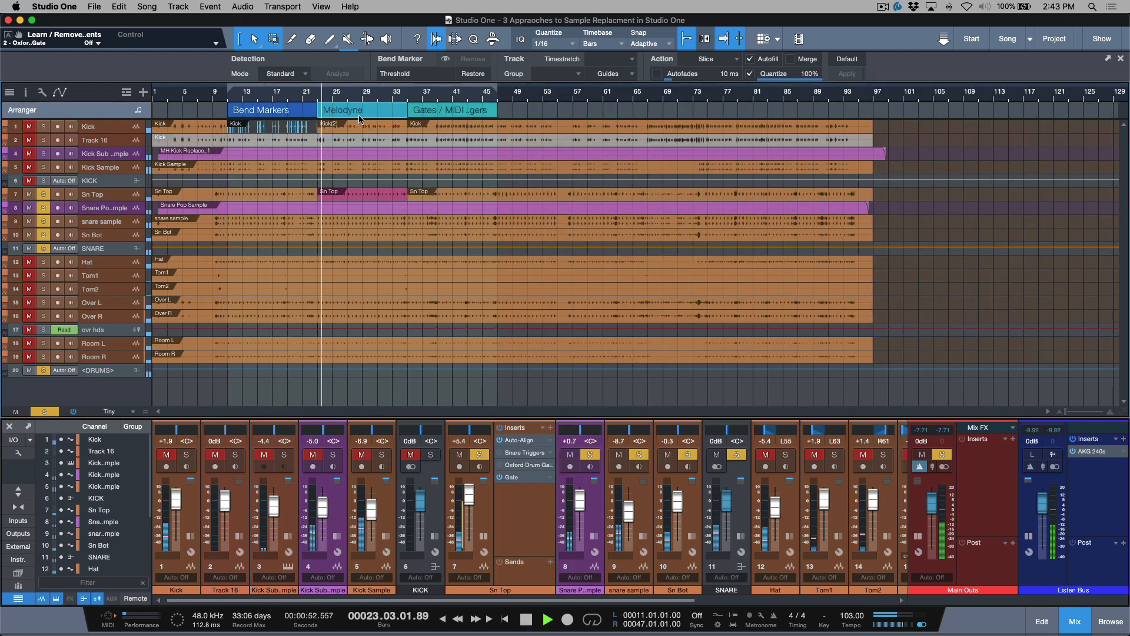
key("shift+s")
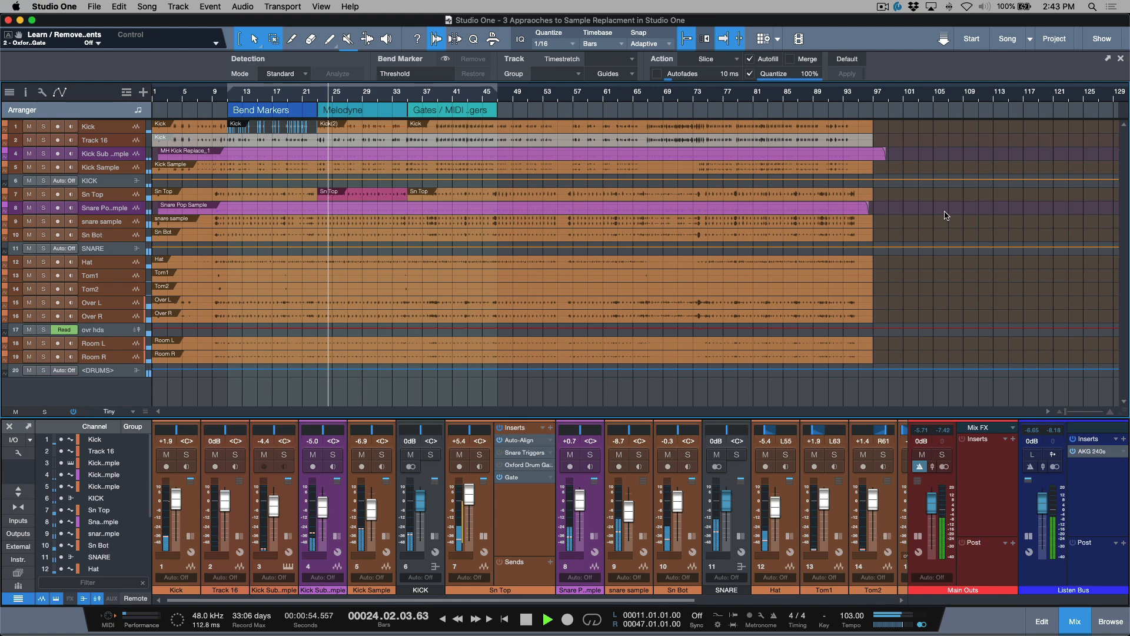
key("z")
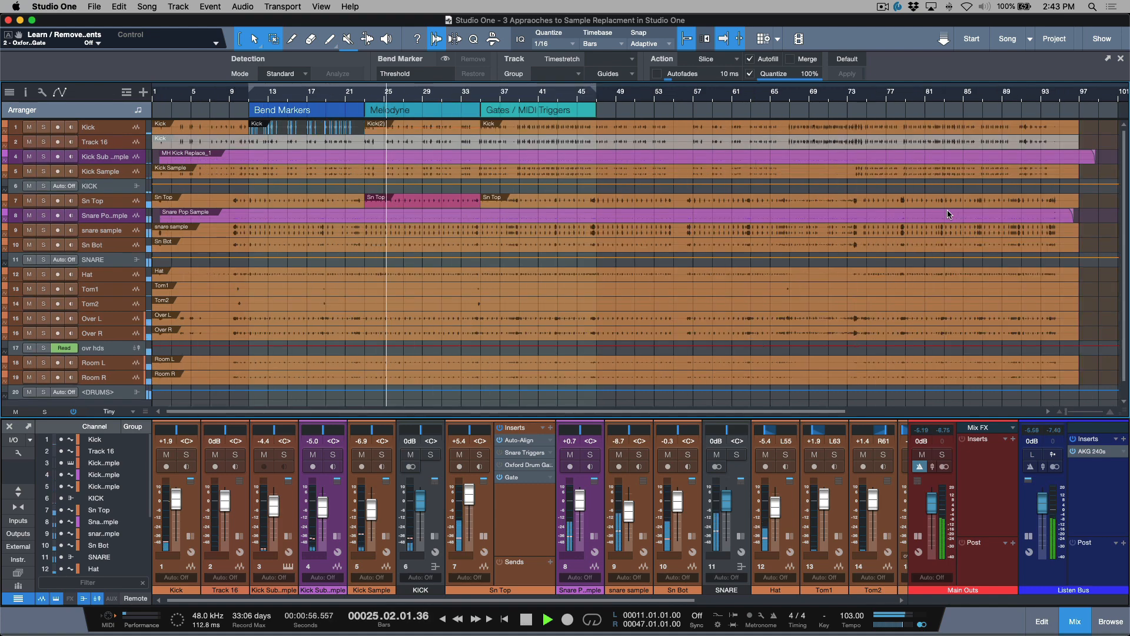
Review the inserts across all drum channels in the enlarged console during playback, then restore the console size and stop playback.
key("shift+F3")
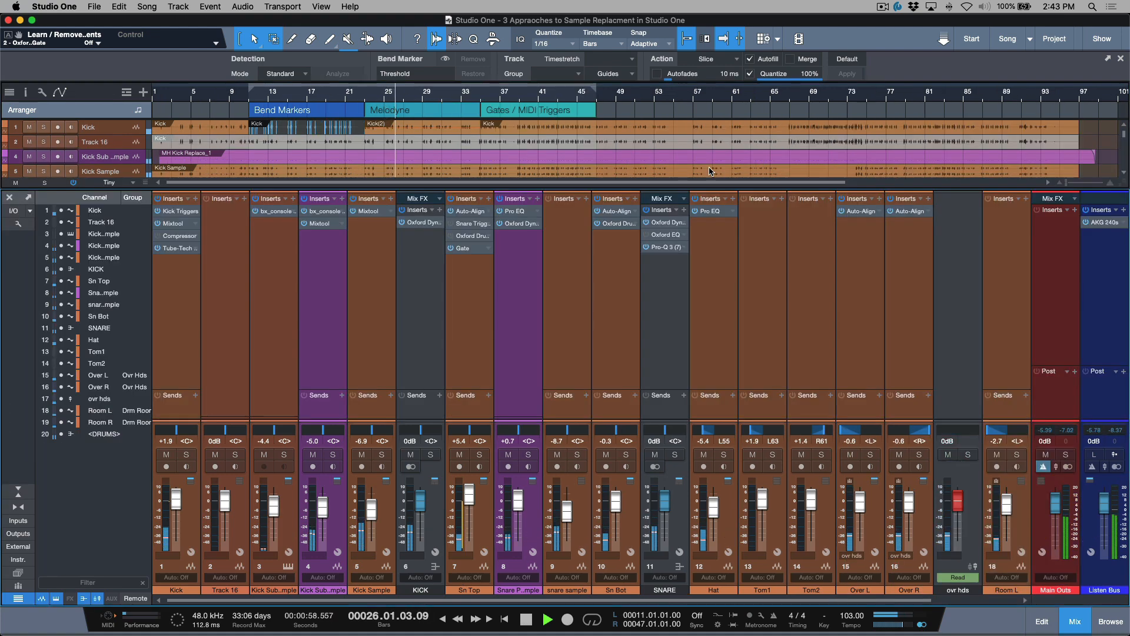
scroll(430, 296, "right", 3)
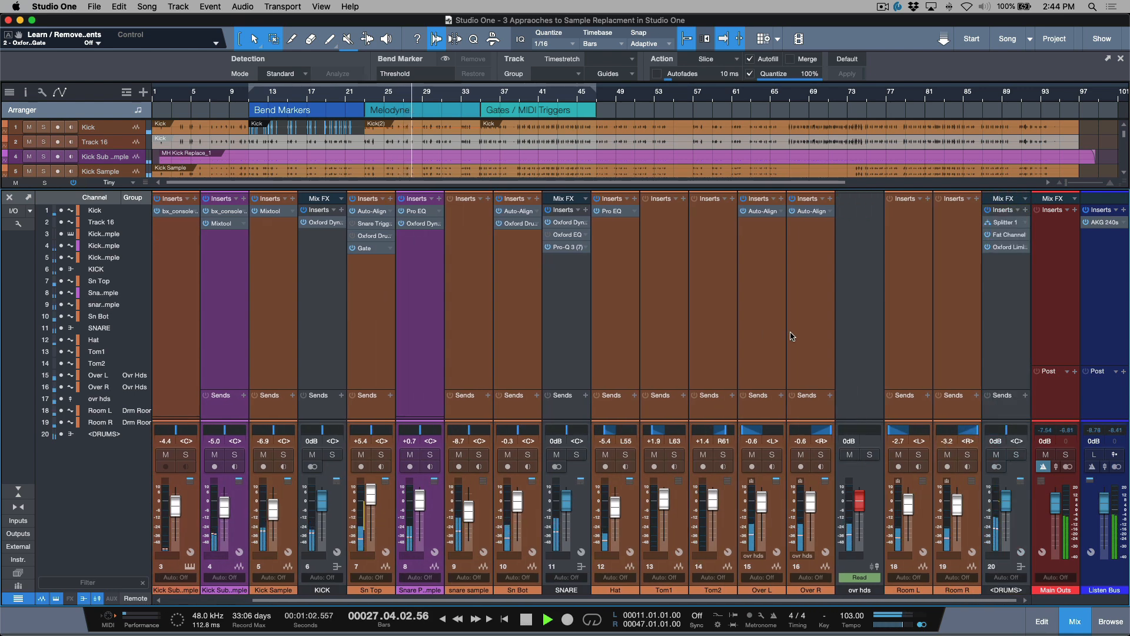
scroll(792, 330, "left", 3)
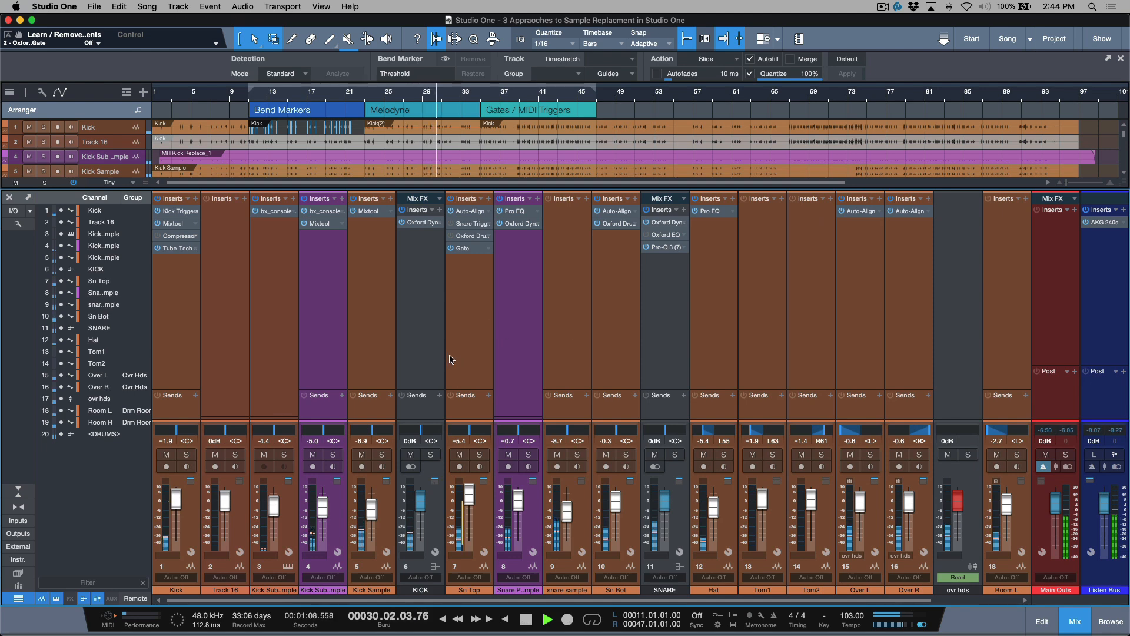
key("shift+F3")
key("space")
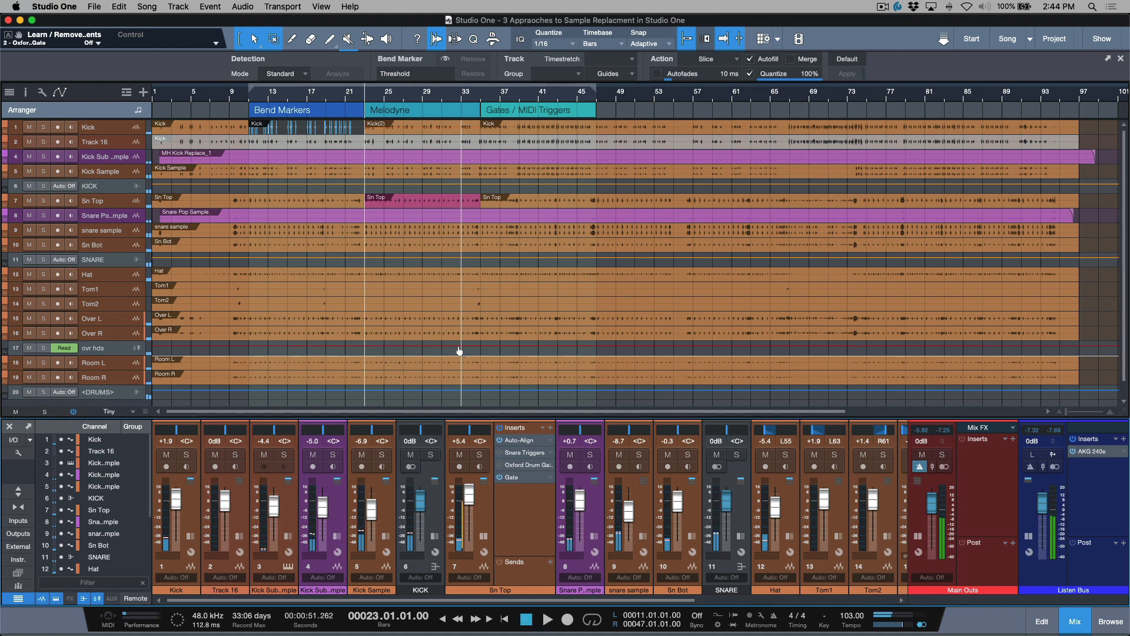
Hide the audio bend panel above the arrangement.
left_click(437, 43)
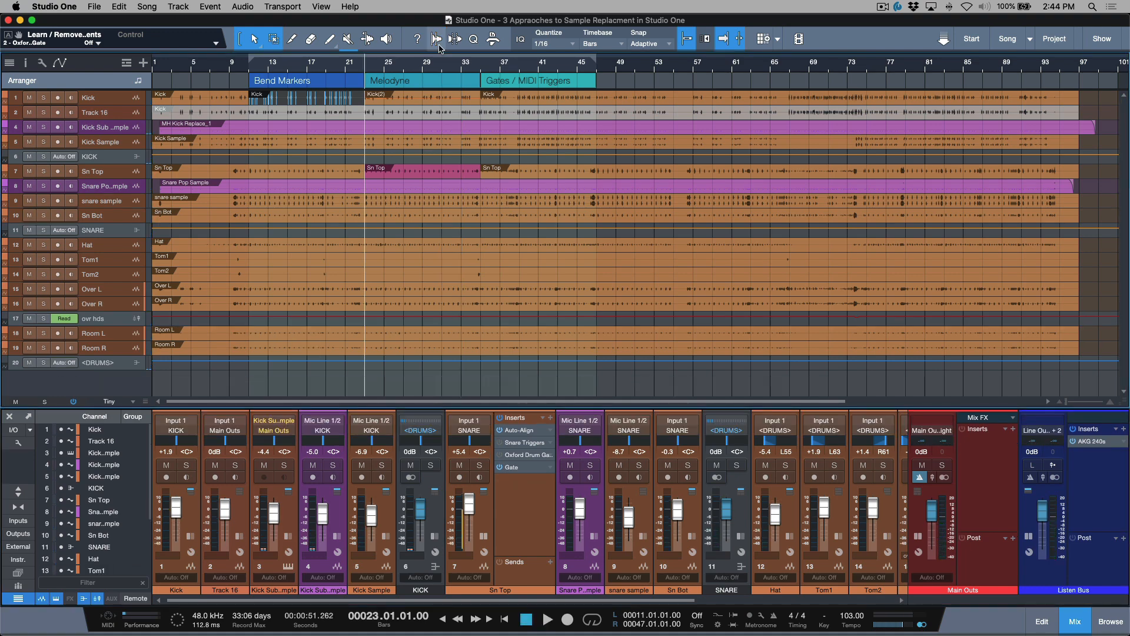